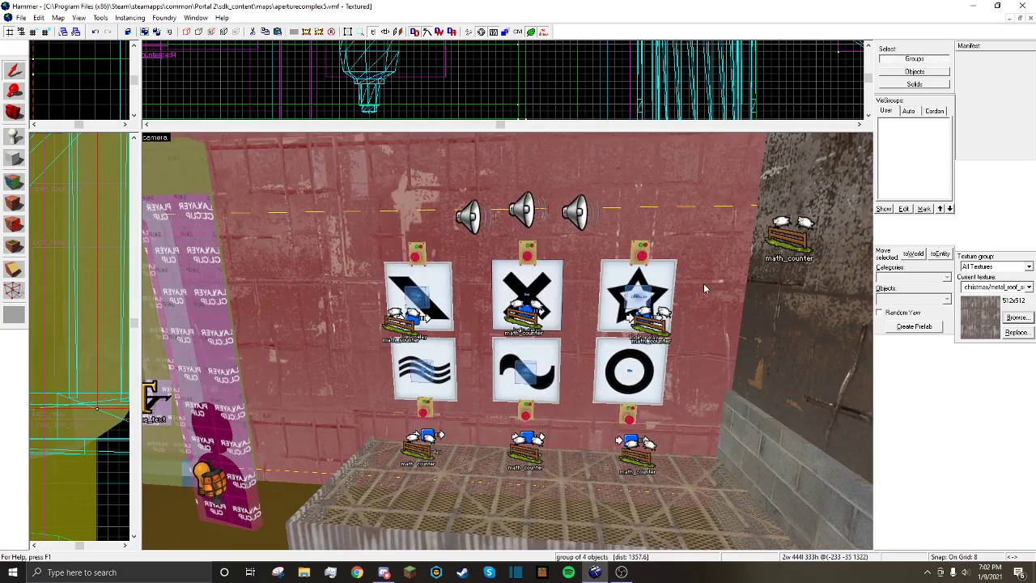
Examine the example code puzzle wall: six symbol signs with their buttons, math_counter and logic_relay entities, and the sounds above
key(d)
key(s)
key(a)
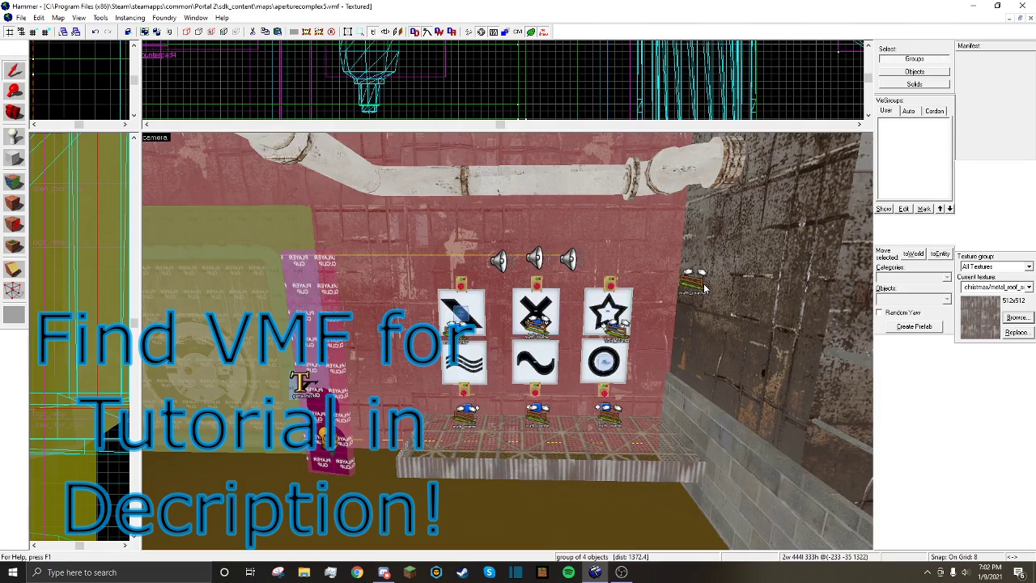
key(w)
key(s)
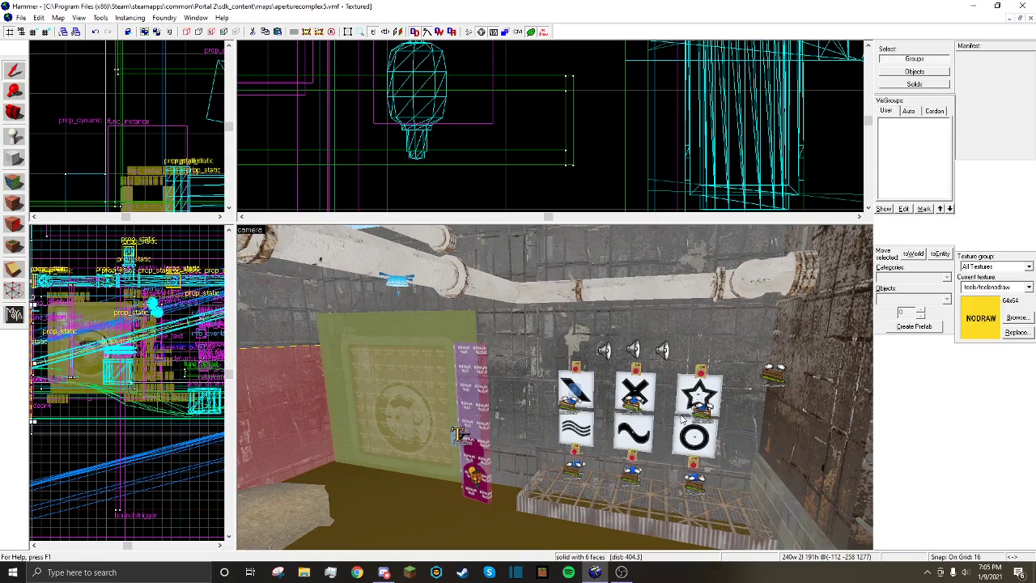
key(w)
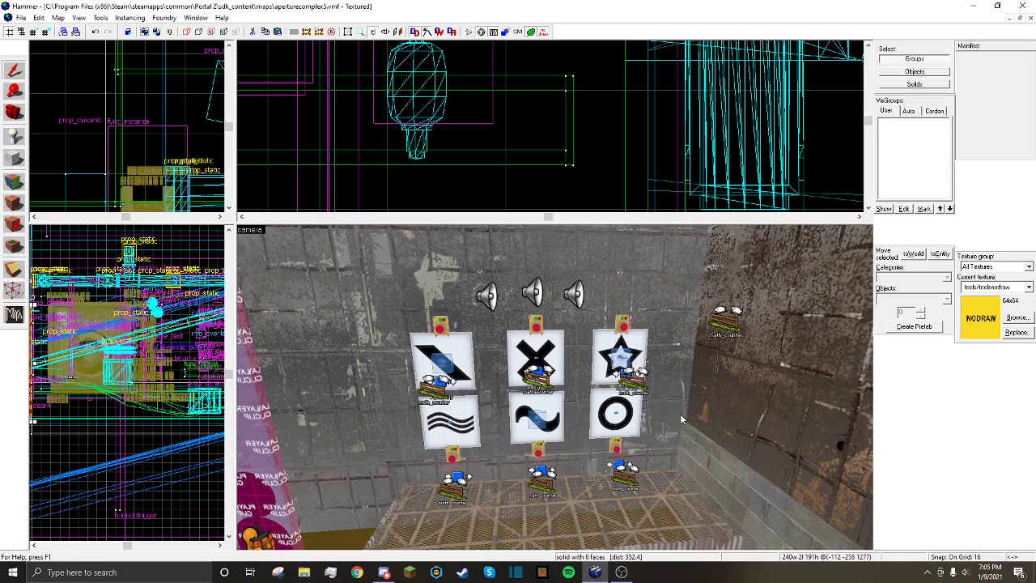
key(w)
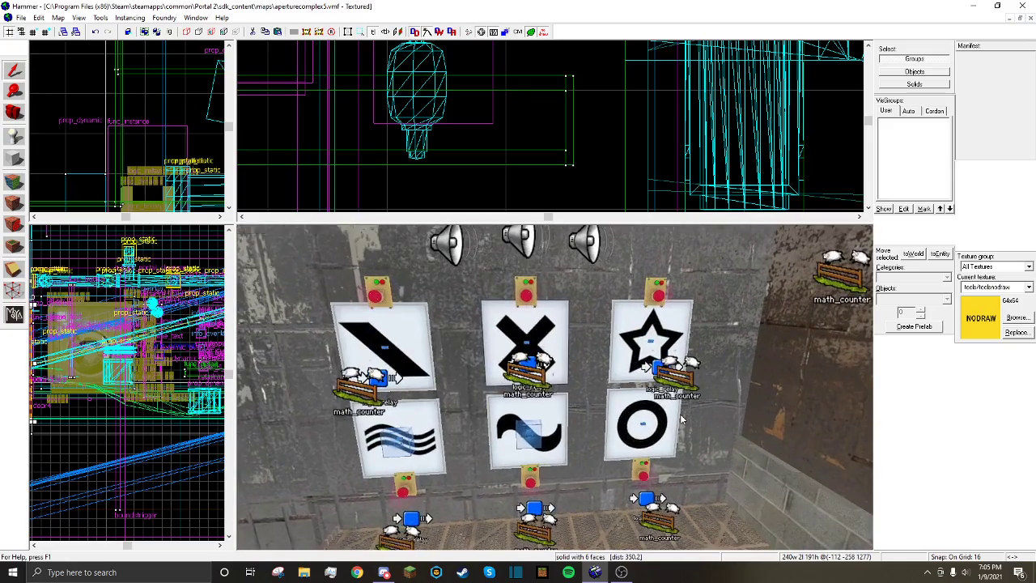
key(w)
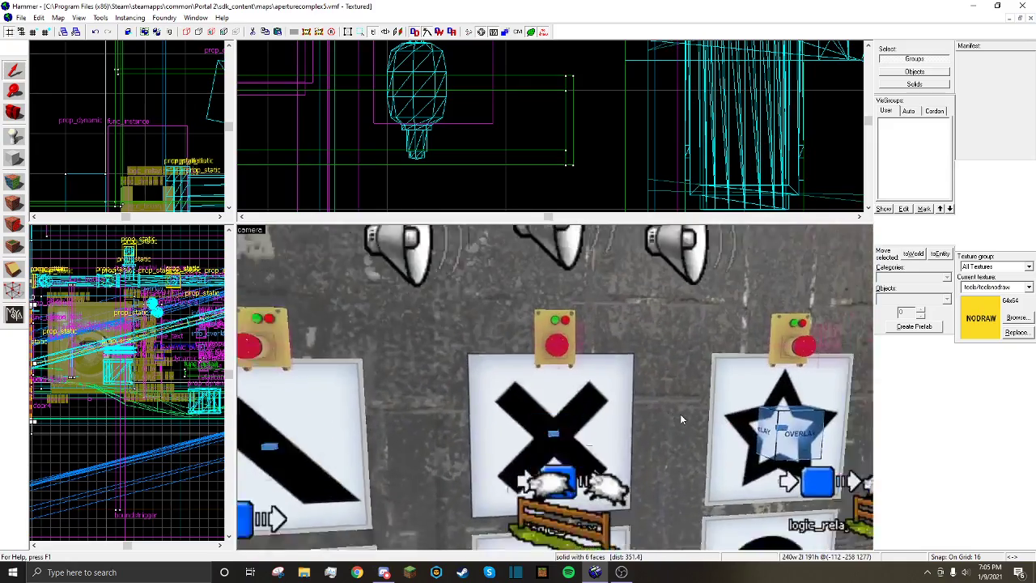
key(s)
key(w)
key(s)
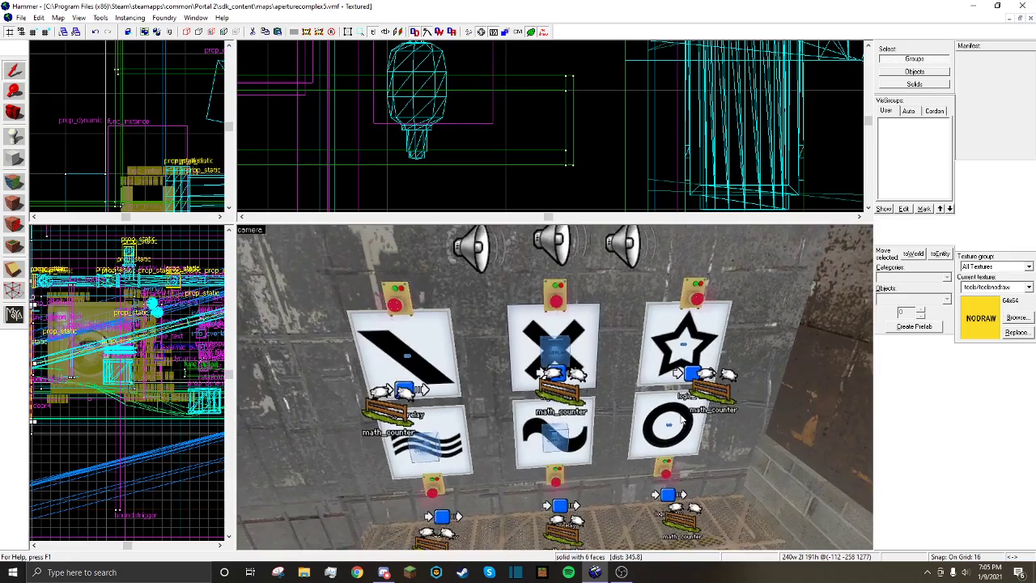
key(a)
key(d)
key(d)
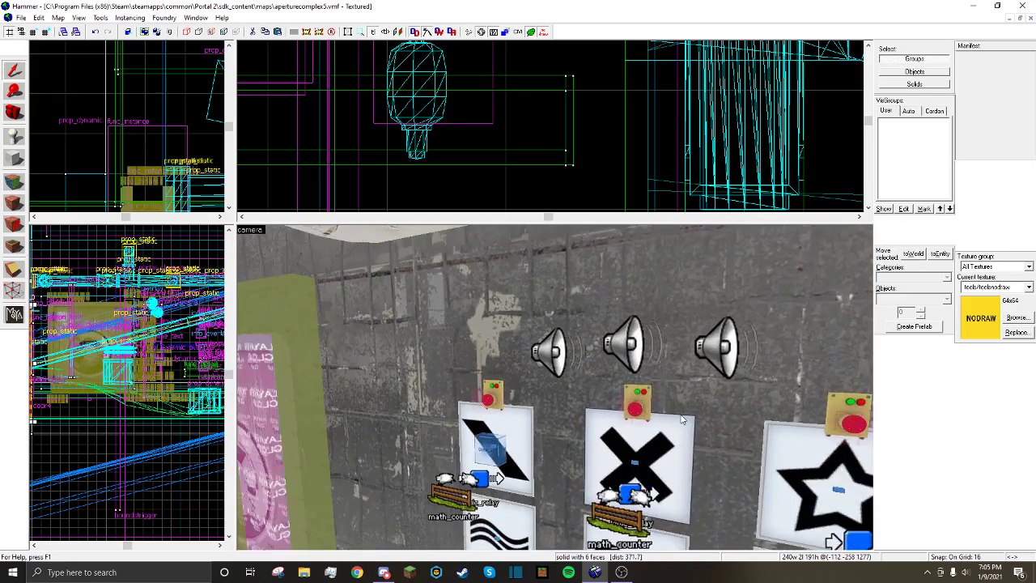
key(s)
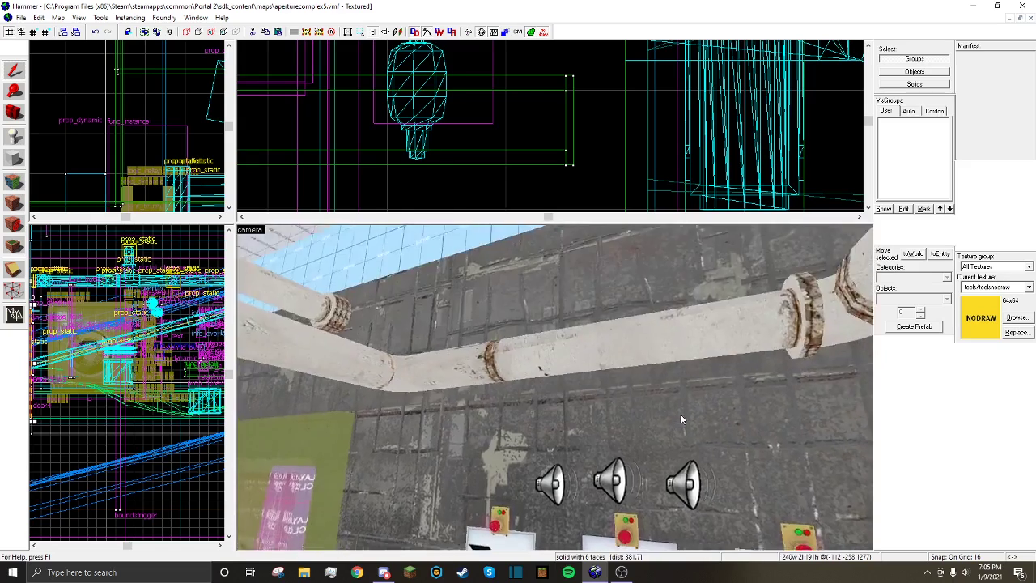
key(w)
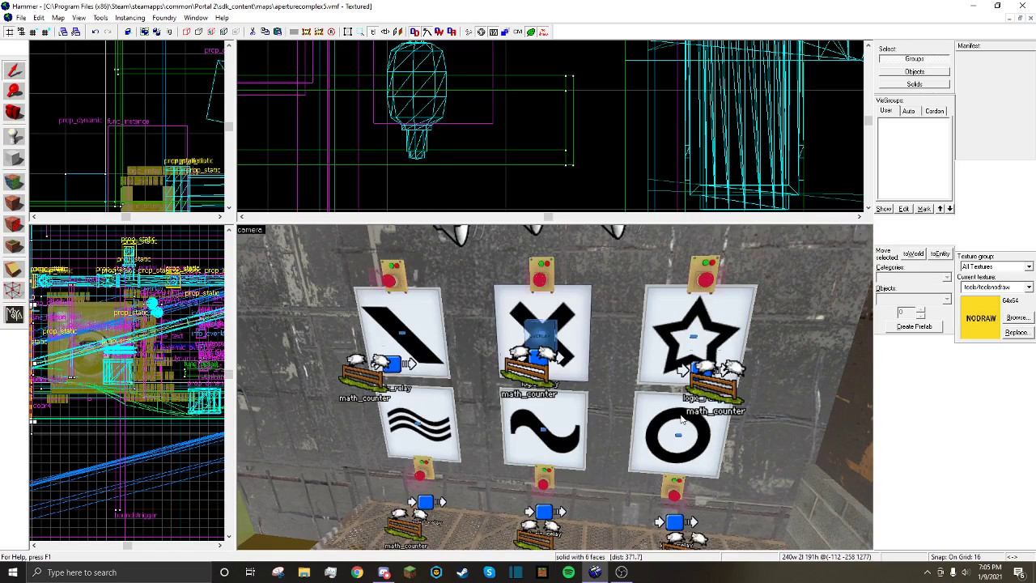
key(s)
key(Left)
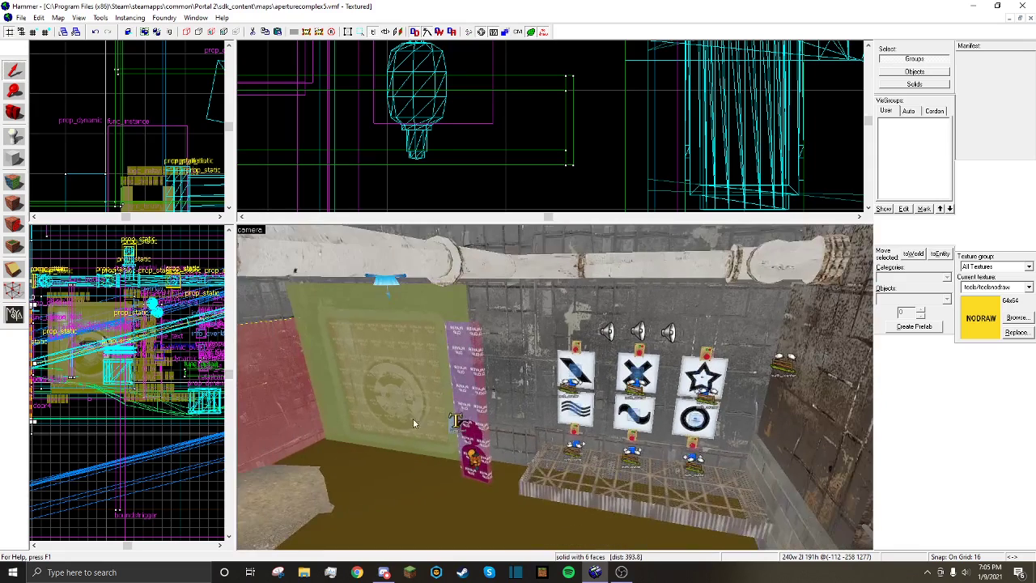
click(535, 348)
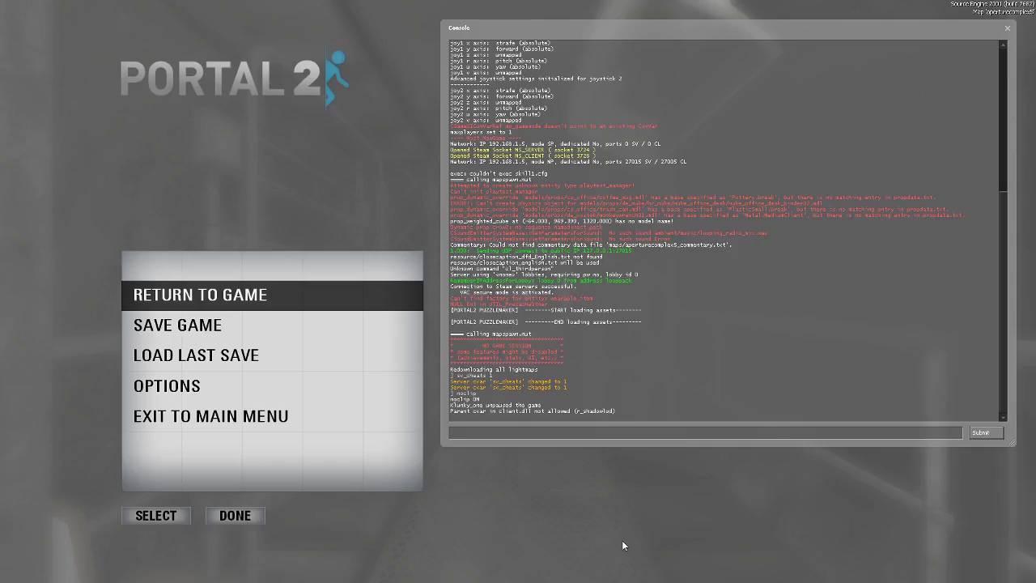
key(Escape)
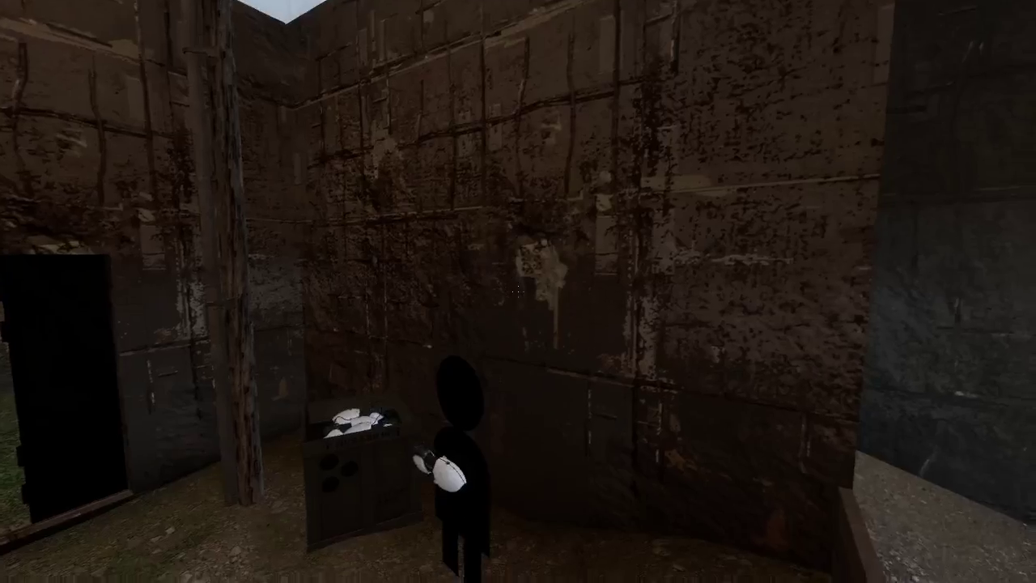
key(w)
key(space)
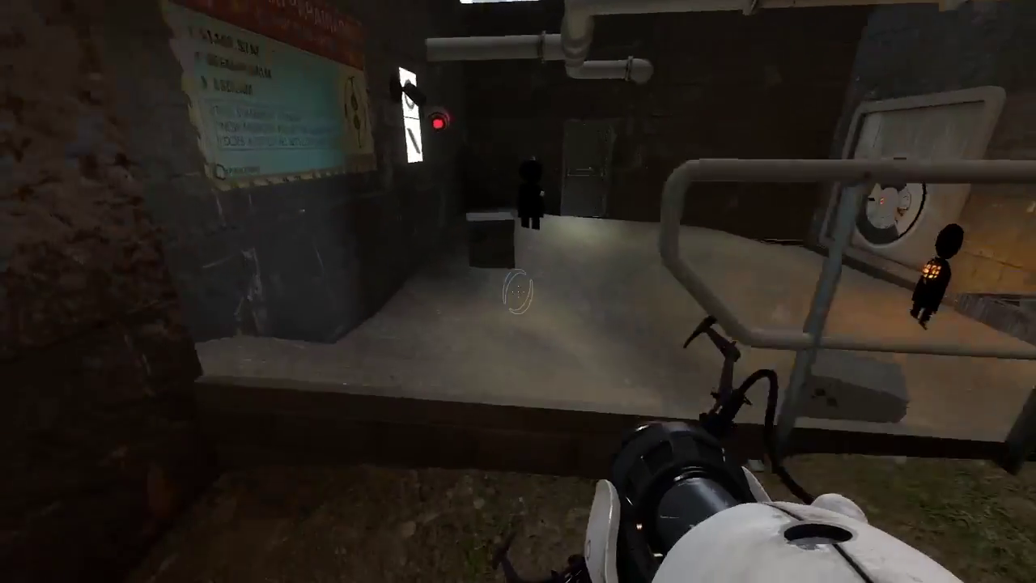
key(d)
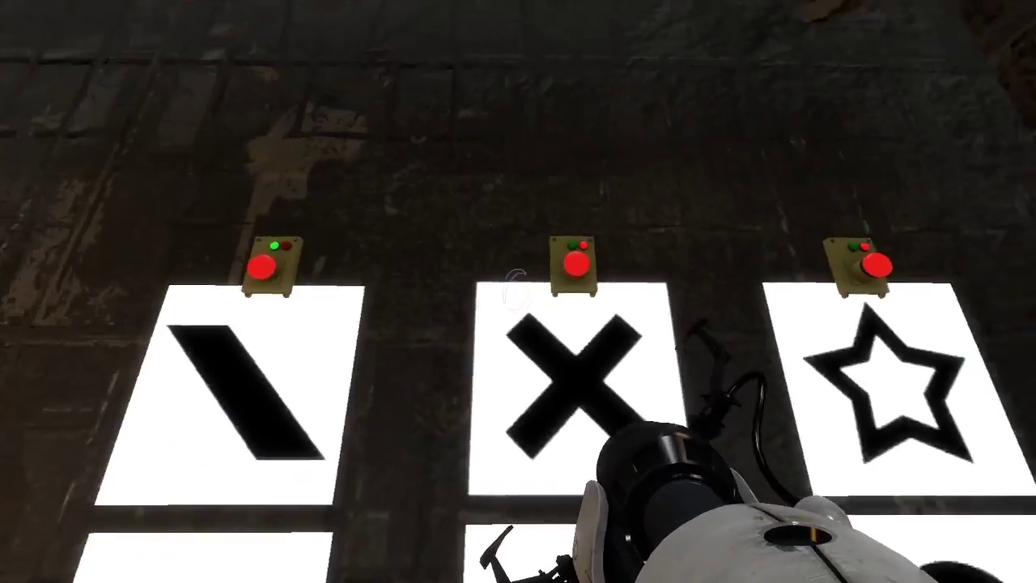
key(e)
key(e)
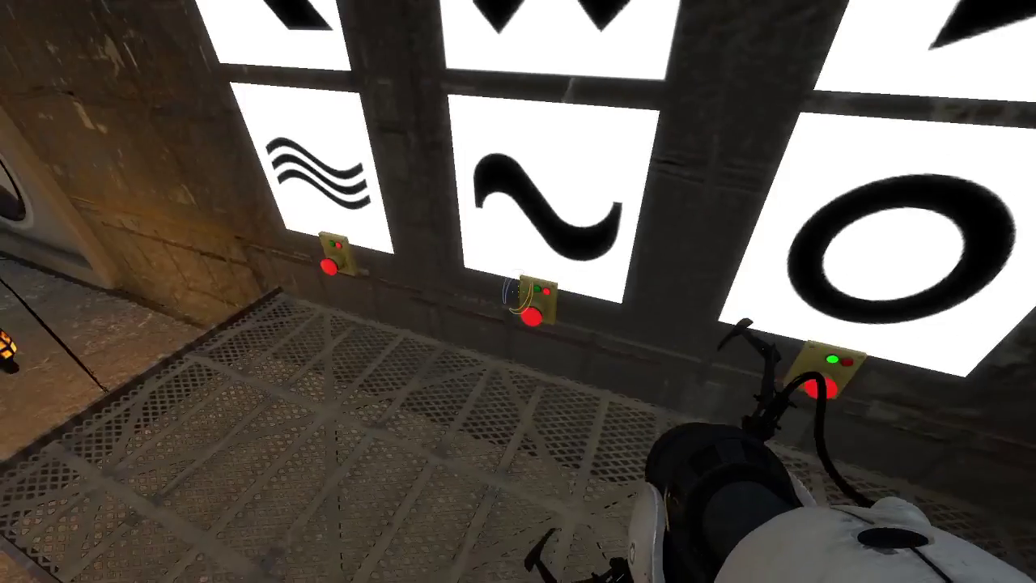
key(e)
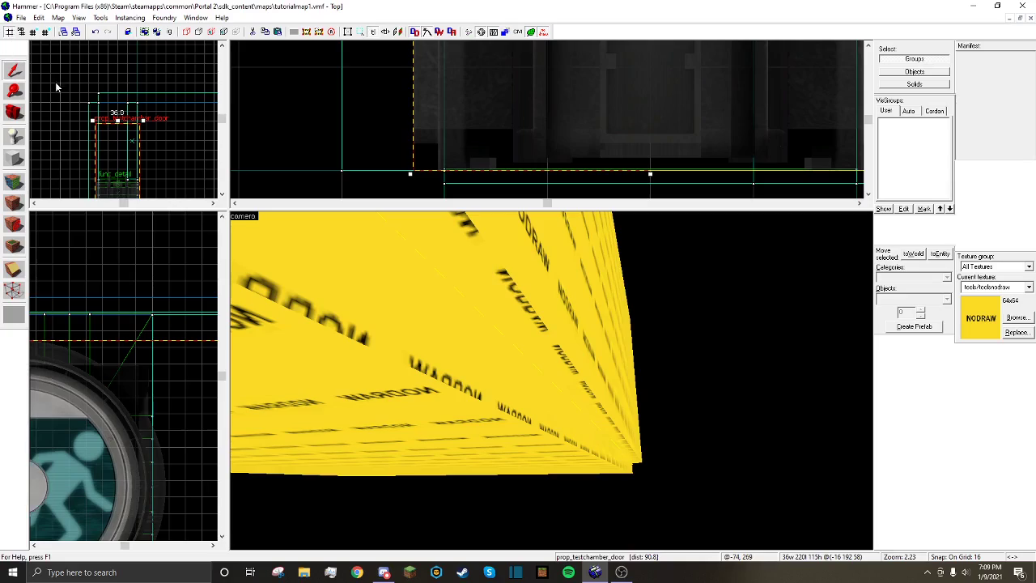
Look around the room in tutorialmap1, examining the player start, chamber door, walls, floor and ceiling
key(z)
key(w)
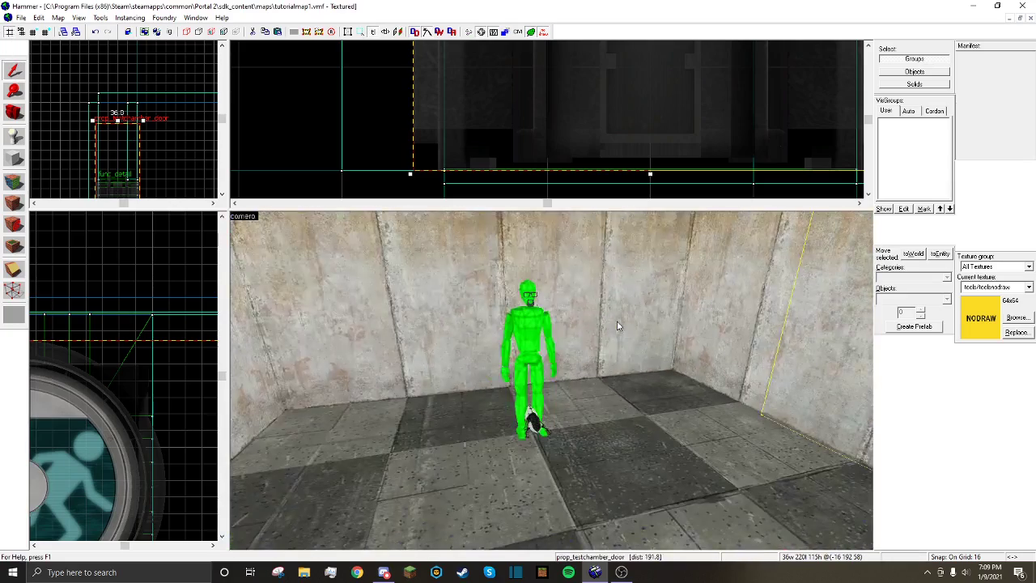
click(606, 322)
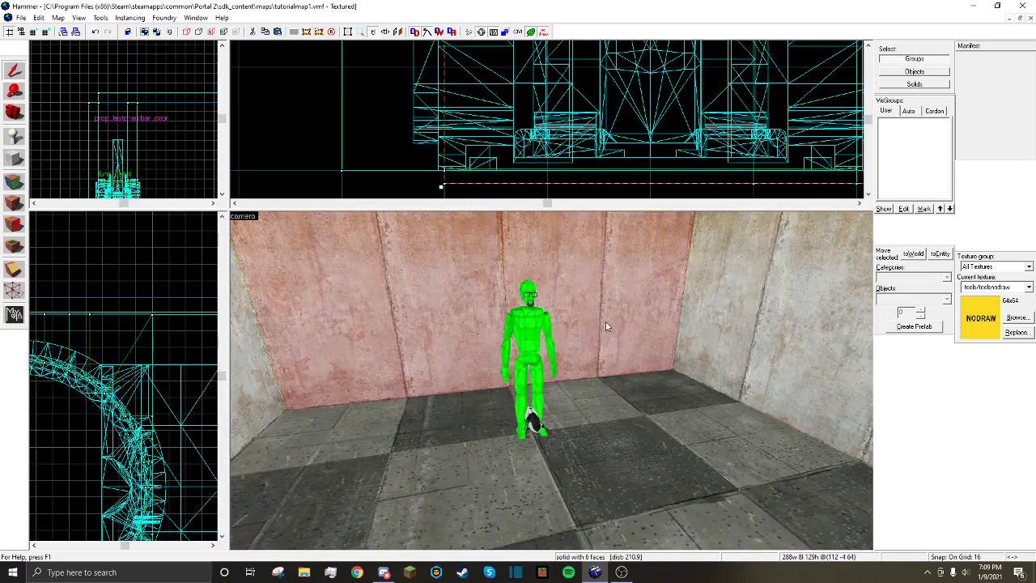
key(d)
key(a)
key(d)
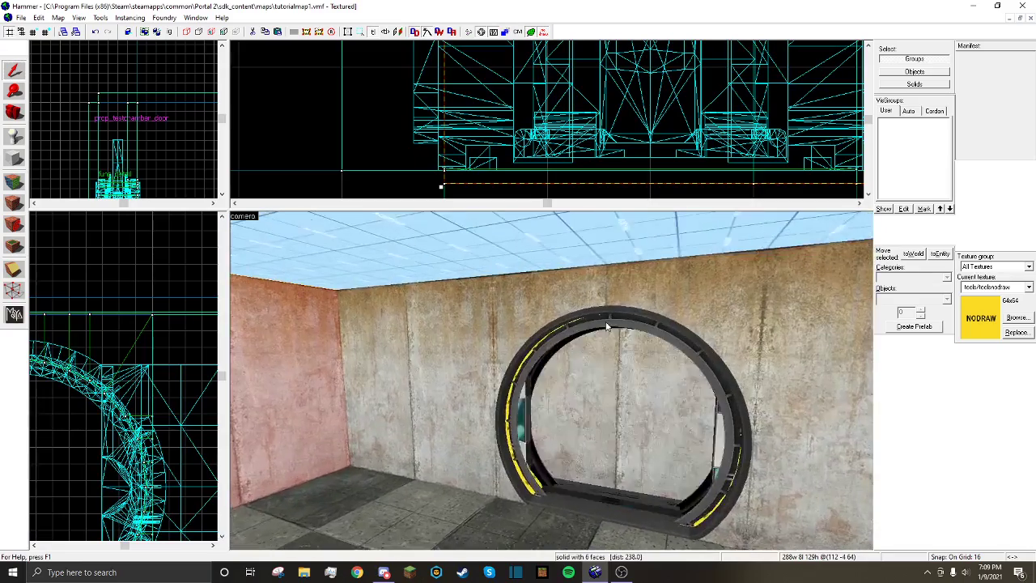
key(a)
key(d)
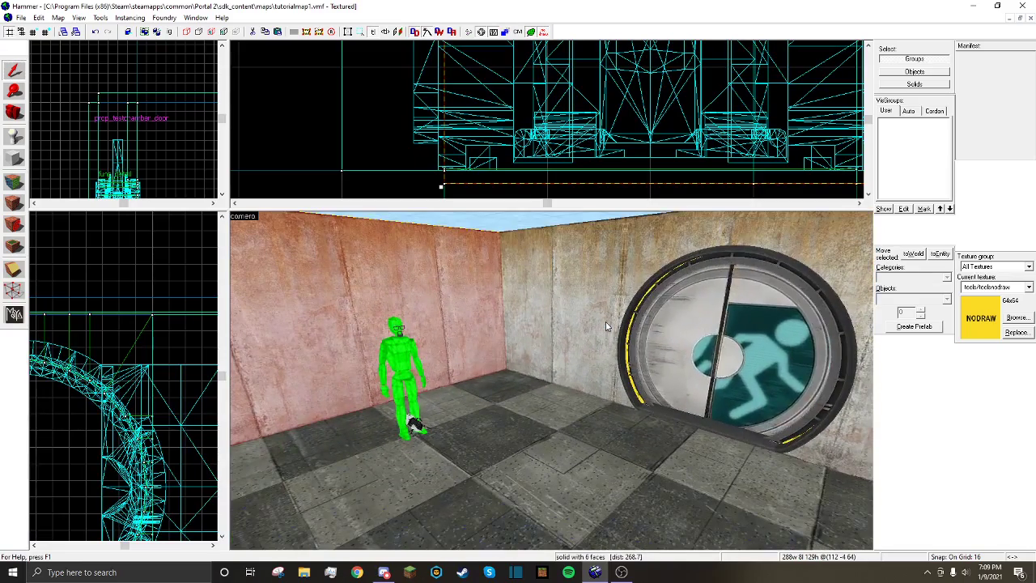
key(w)
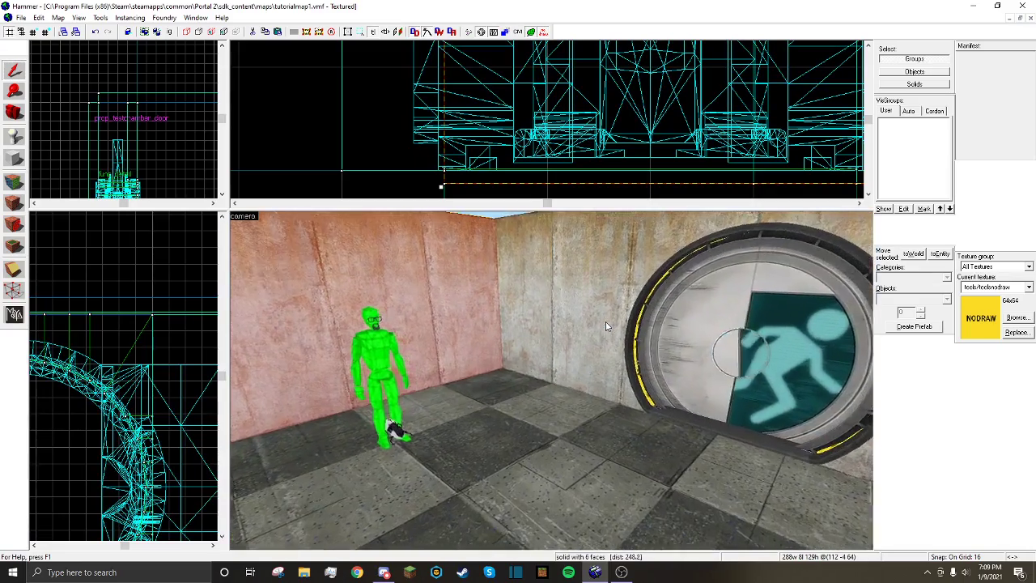
key(Left)
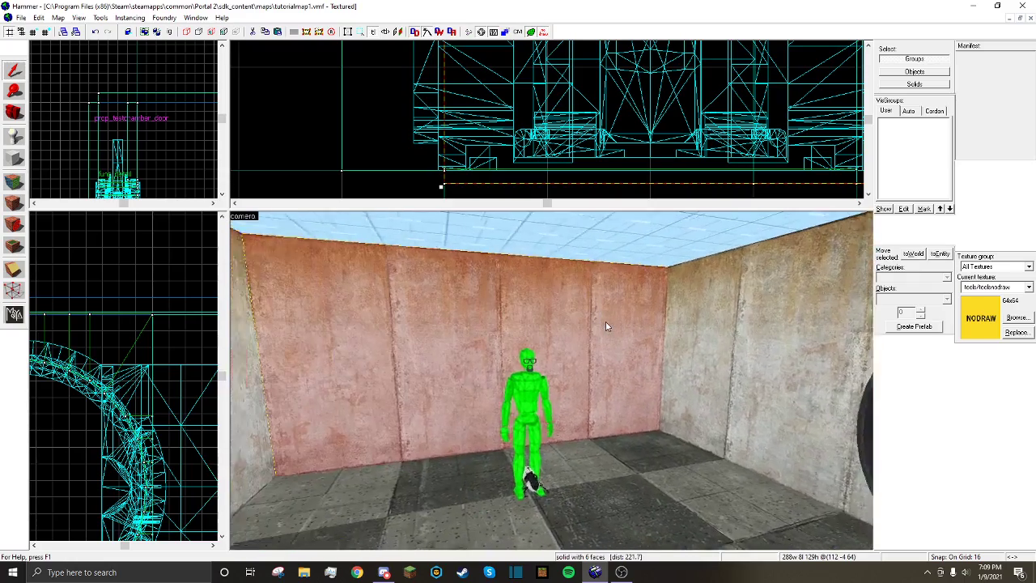
key(Down)
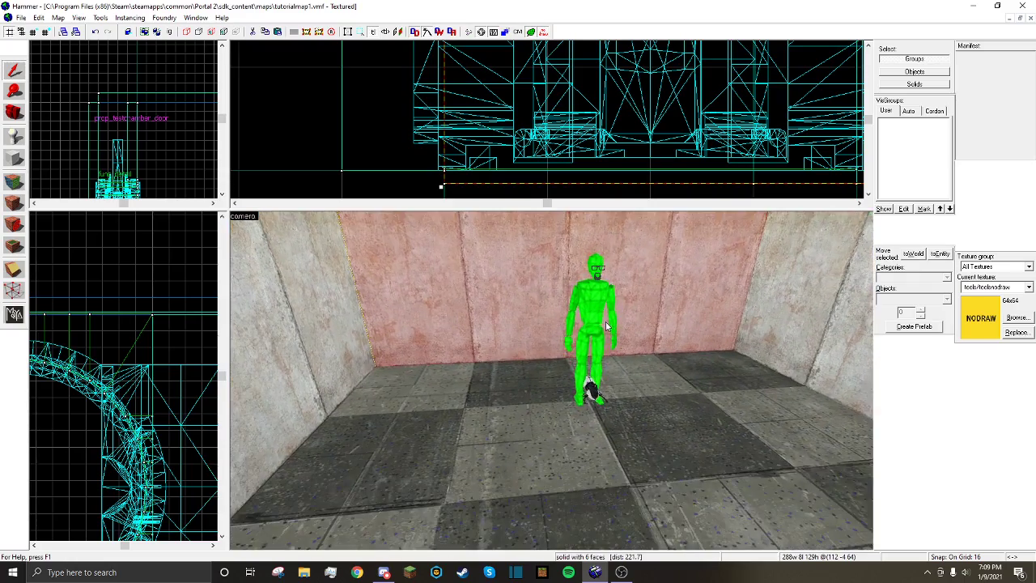
key(Up)
key(s)
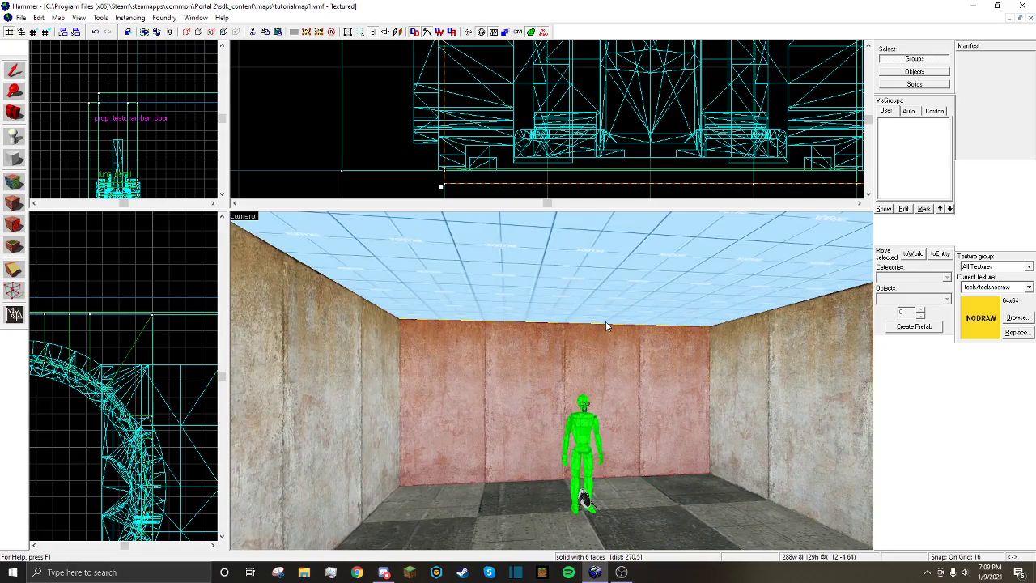
key(Right)
key(Down)
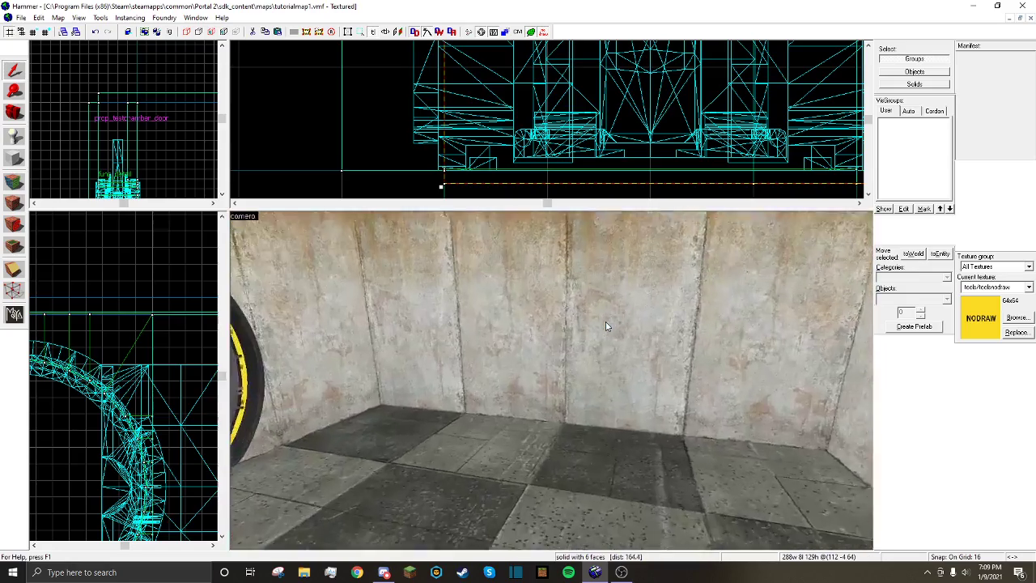
key(s)
key(Down)
key(s)
key(s)
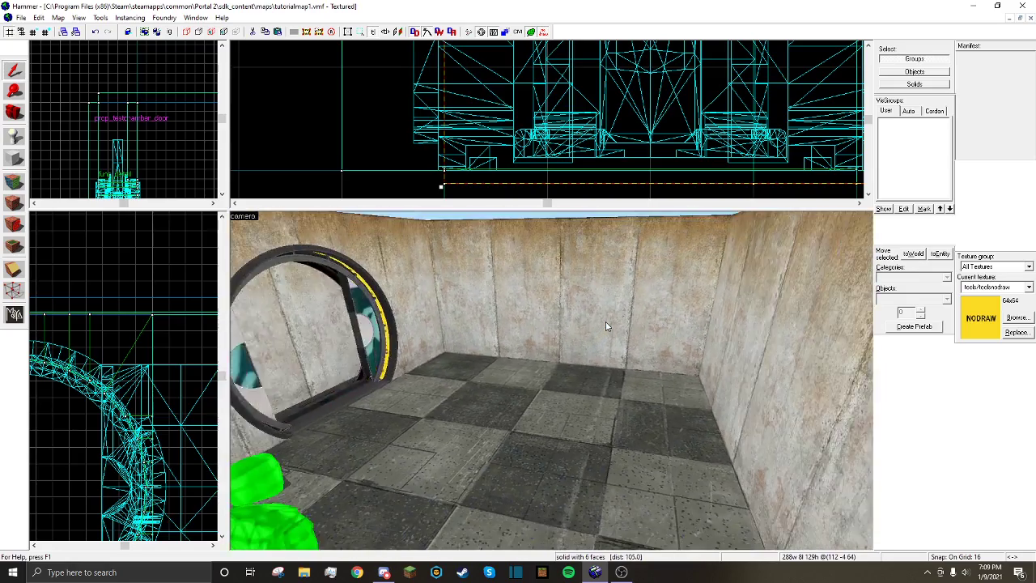
Place a prop_button entity on the floor in the corner beside the chamber door
click(564, 374)
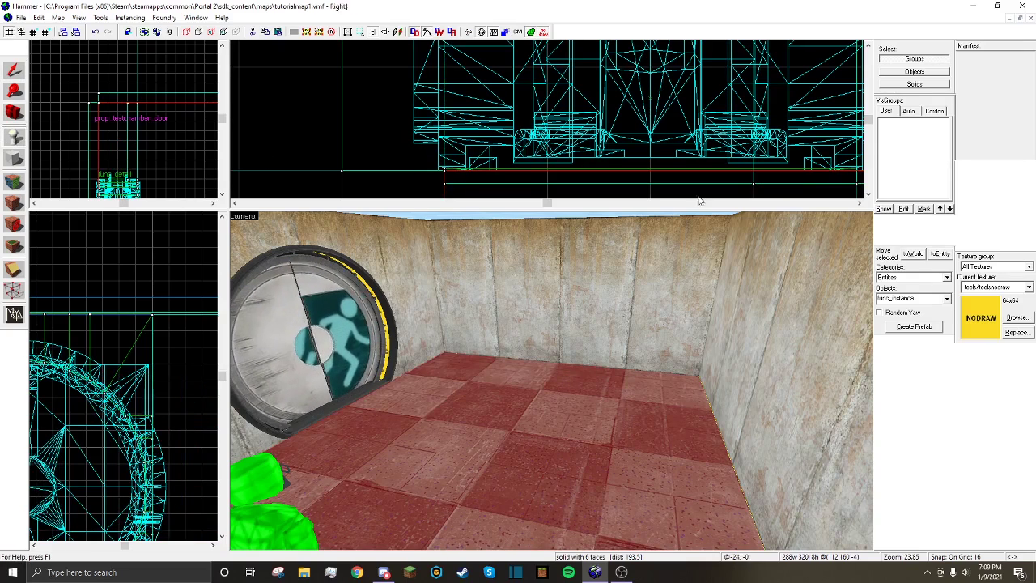
click(883, 299)
text(button)
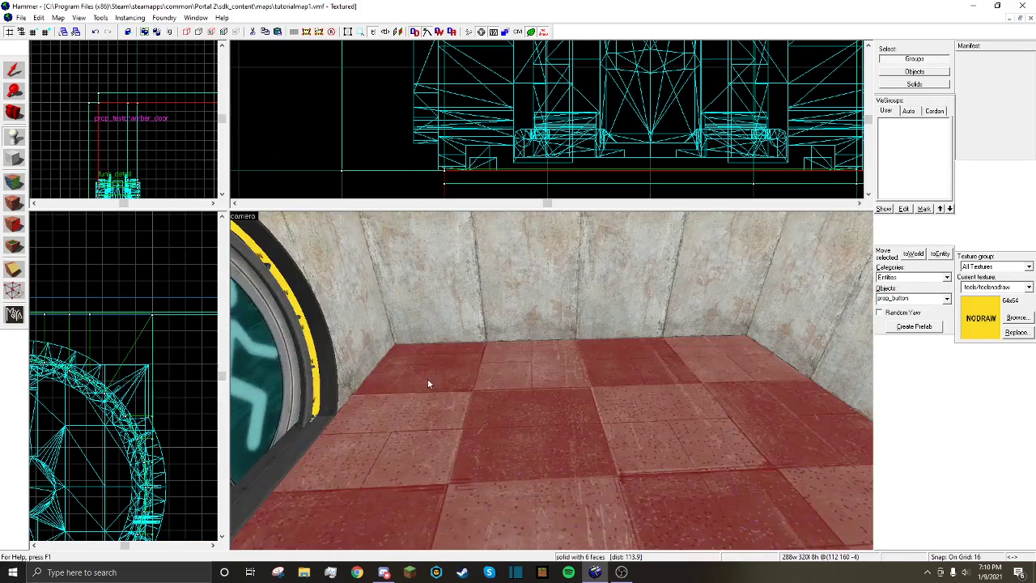
click(427, 379)
key(d)
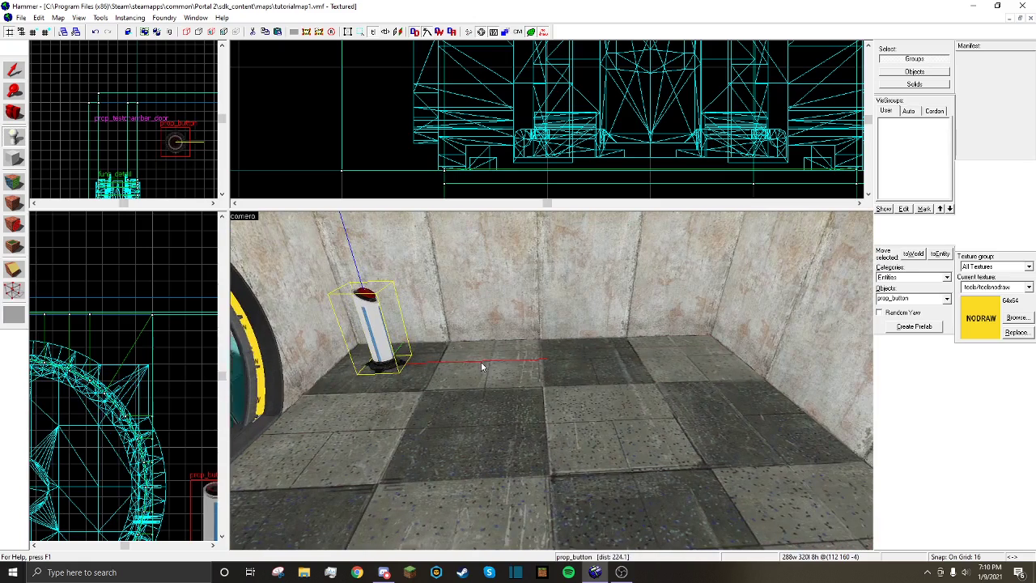
Rotate the button to face away from the back wall and move it closer to that wall
click(13, 69)
scroll(186, 146, up, 2)
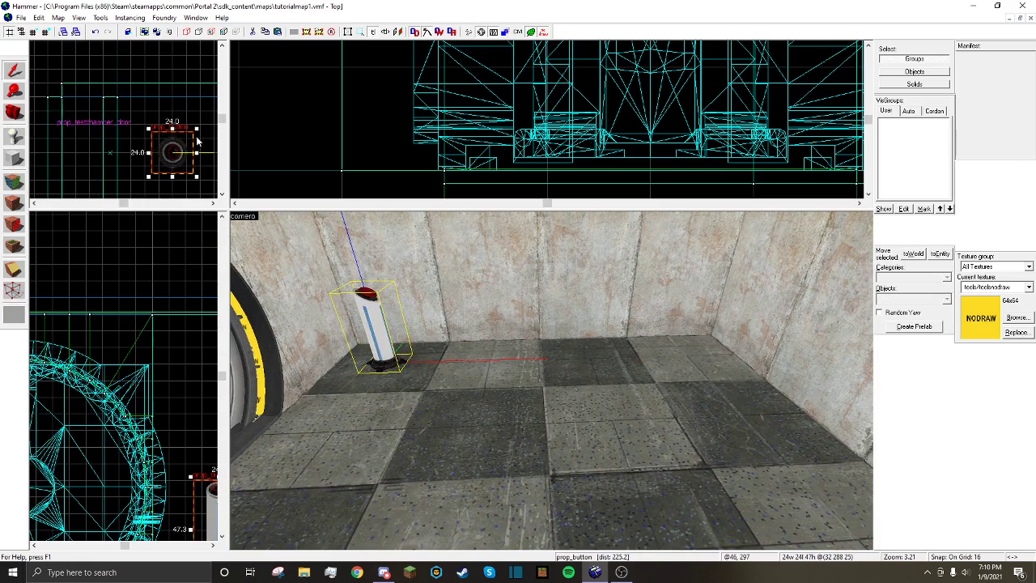
click(185, 162)
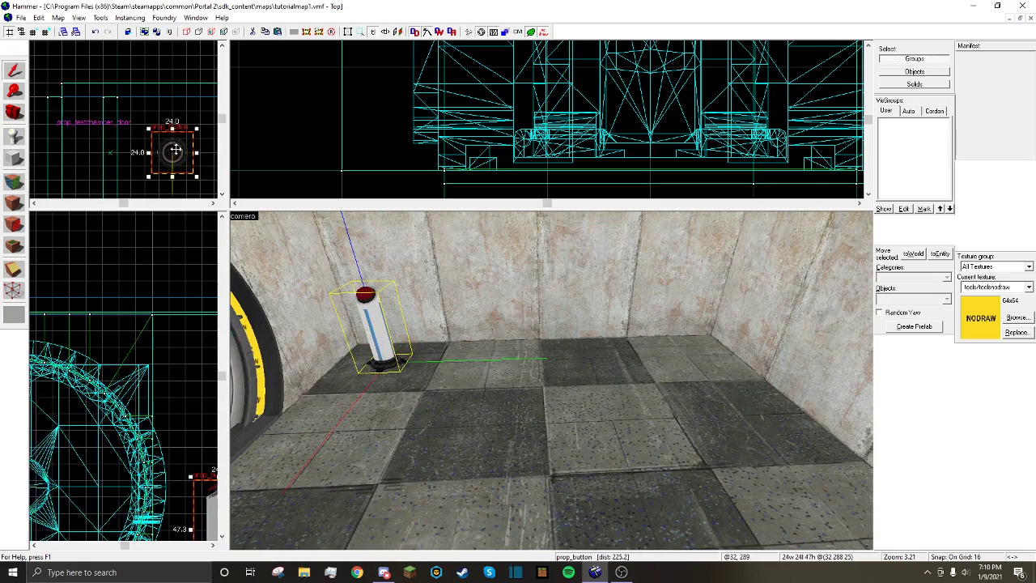
drag(176, 149, 174, 121)
Duplicate the button along the back wall to form an evenly spaced row of four buttons
scroll(155, 141, down, 2)
mouse_move(75, 134)
shift+mouse_down()
mouse_move(192, 134)
mouse_move(99, 120)
mouse_move(157, 116)
shift+mouse_up()
scroll(137, 120, down, 3)
scroll(136, 120, up, 2)
scroll(97, 120, down, 2)
scroll(69, 115, up, 2)
scroll(132, 114, down, 1)
Inspect the placement of the four buttons along the back wall from several angles
click(564, 434)
key(z)
key(w)
key(a)
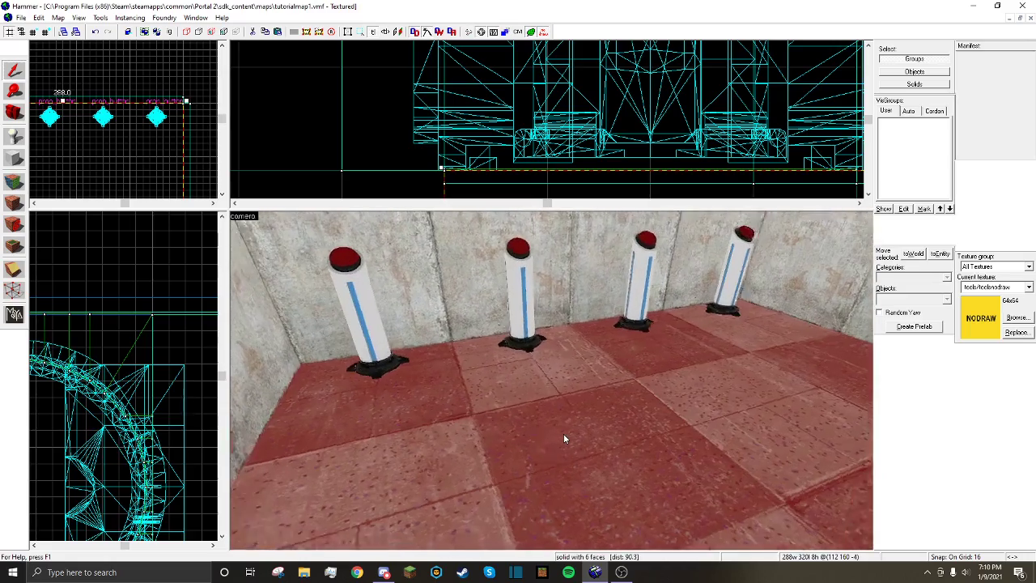
key(z)
click(523, 296)
click(385, 321)
click(536, 404)
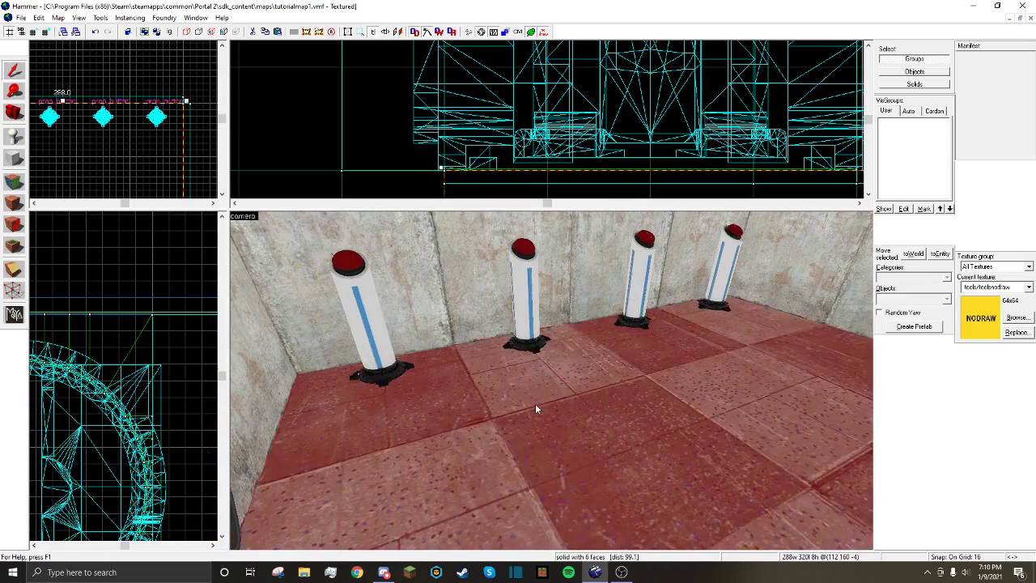
key(z)
key(s)
key(d)
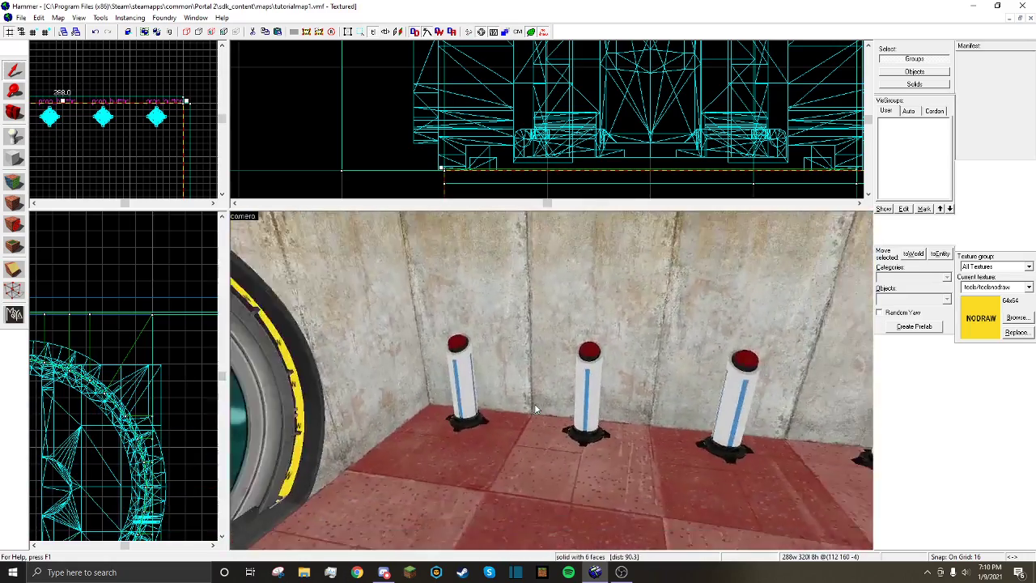
key(d)
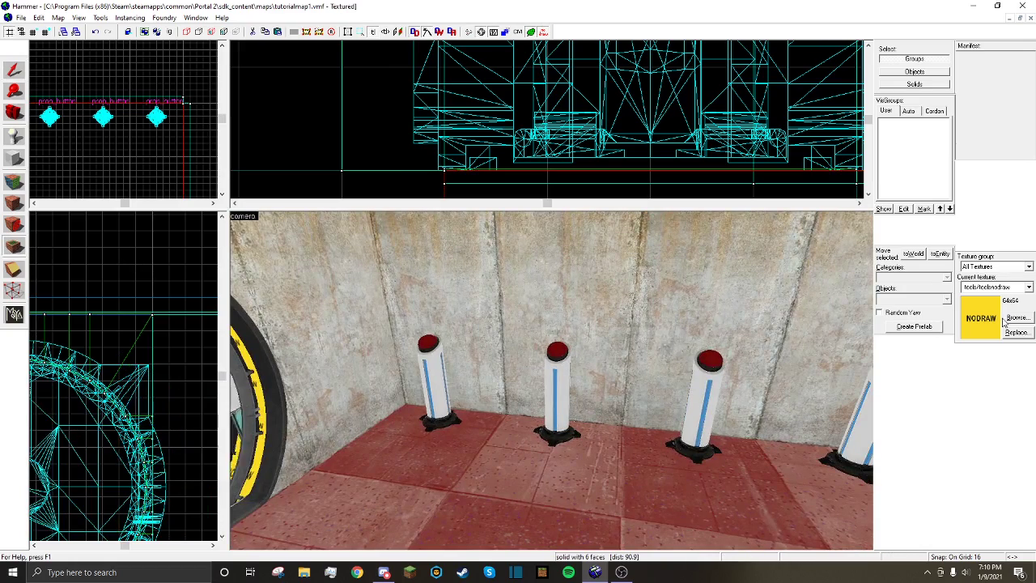
Filter the textures by signage and place the one-dot and two-dot signs on the wall above the first two buttons
click(1008, 319)
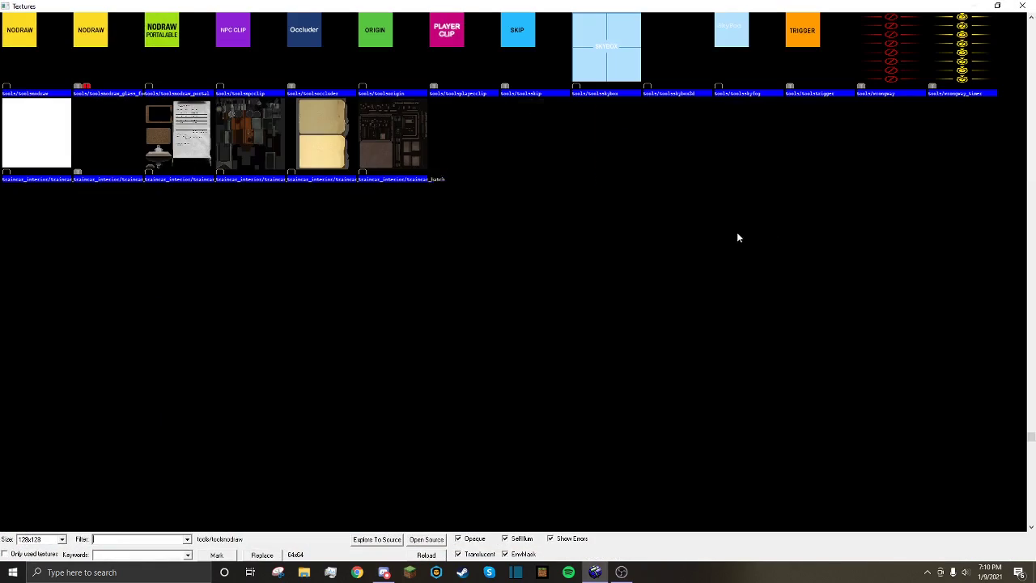
text(signage)
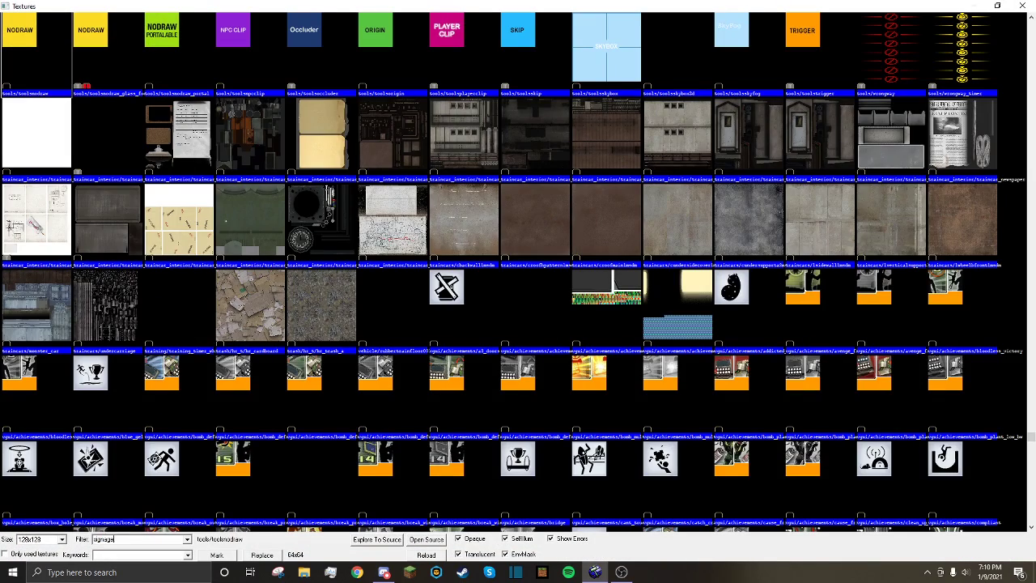
scroll(785, 259, down, 10)
double_click(962, 346)
click(1007, 319)
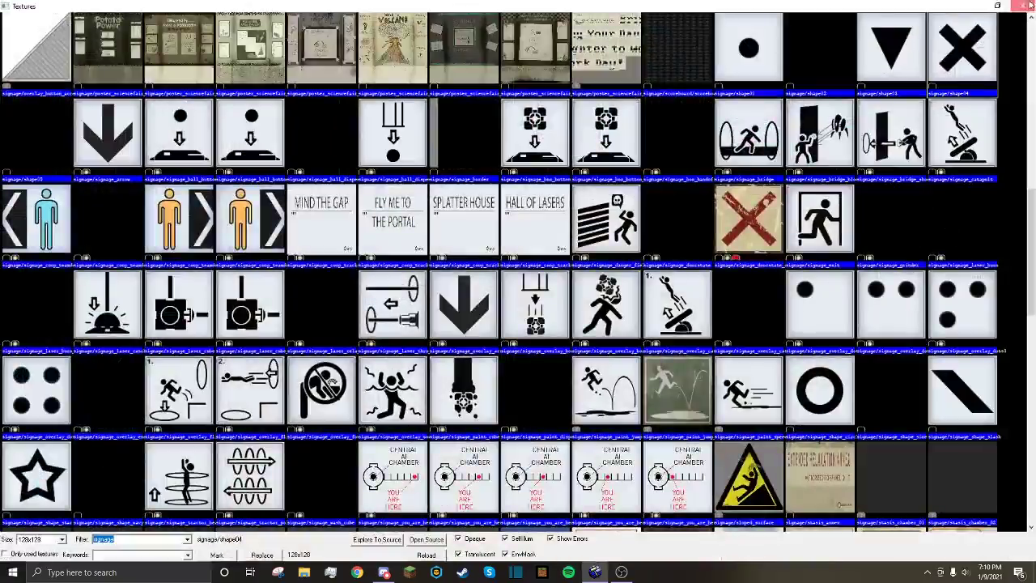
scroll(951, 123, down, 3)
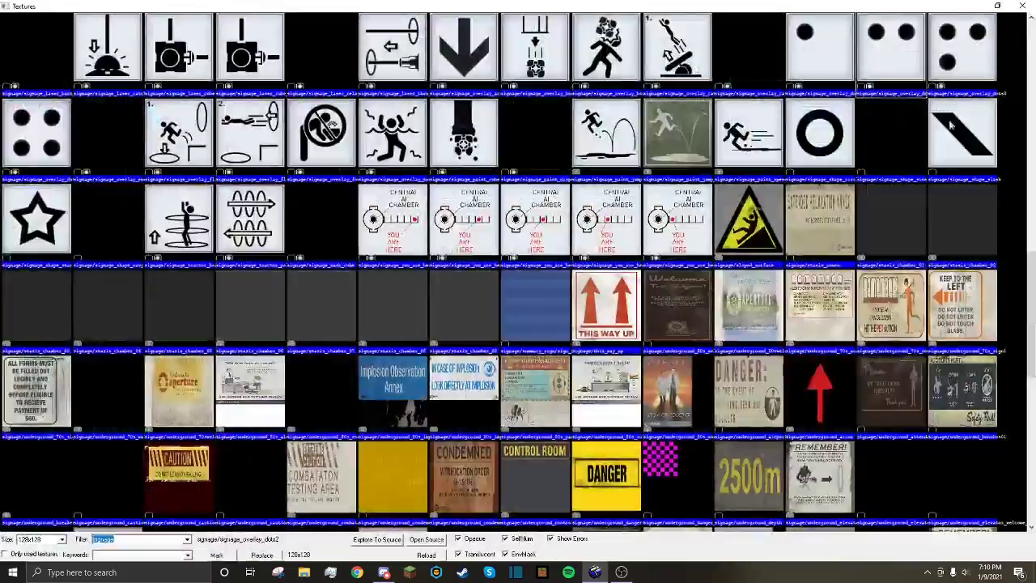
Place the three-dot and four-dot sign overlays on the wall above the third and fourth buttons
double_click(962, 50)
click(636, 276)
click(1009, 318)
double_click(37, 134)
click(779, 278)
Snap the dot sign overlays to the grid and line them up at equal height above their buttons
click(14, 70)
click(776, 281)
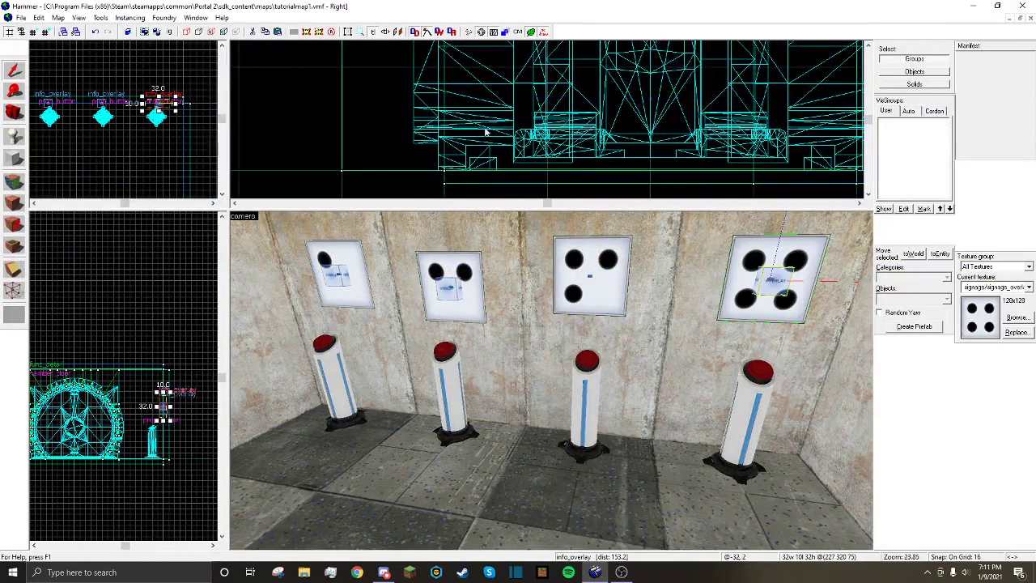
scroll(485, 132, down, 12)
scroll(685, 115, up, 4)
key(ctrl+b)
click(590, 278)
key(ctrl+b)
click(450, 289)
key(ctrl+b)
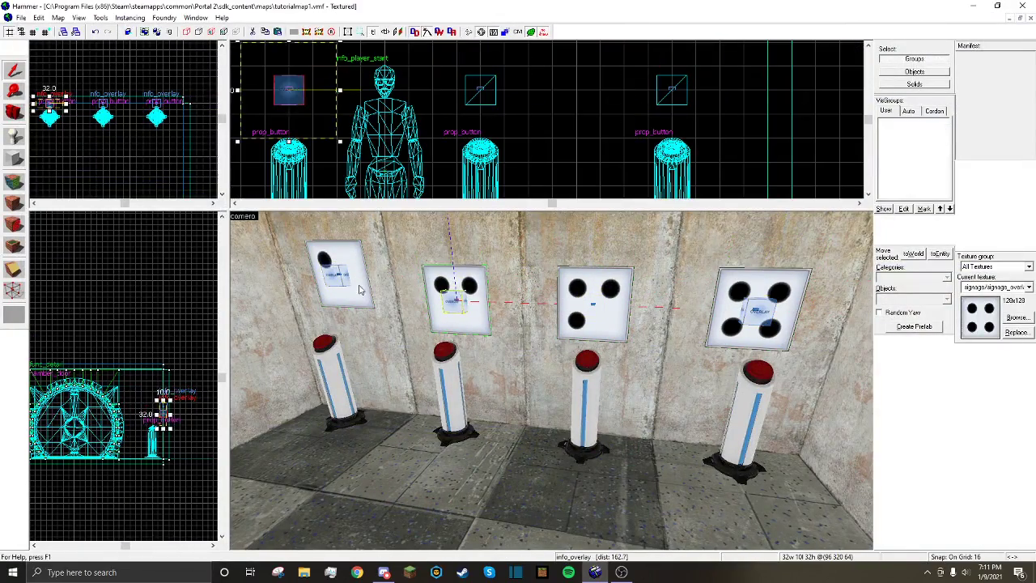
click(354, 285)
scroll(478, 90, down, 3)
drag(275, 84, 273, 100)
Examine the alignment of the four dot signs with the buttons below them
key(z)
key(a)
key(z)
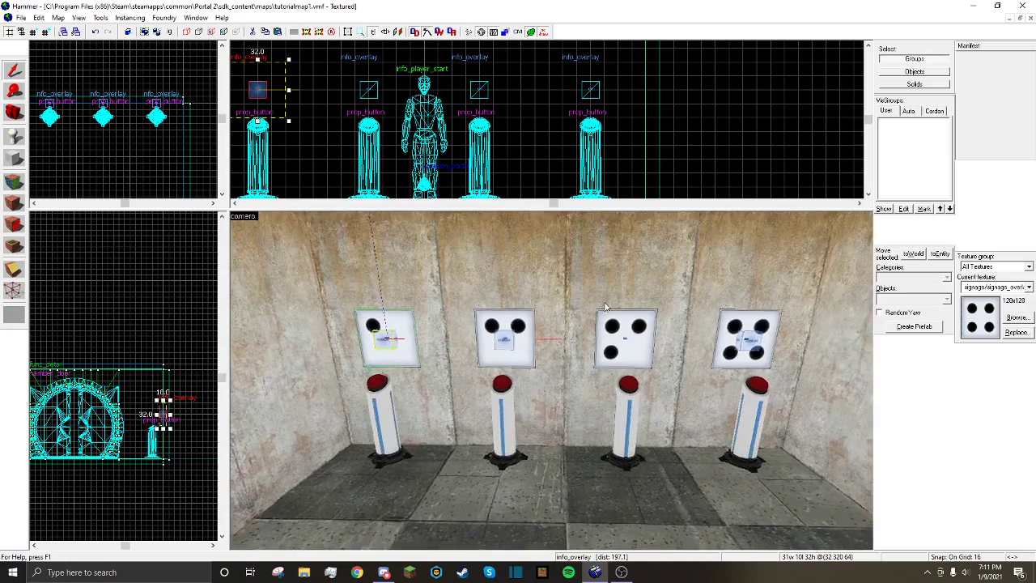
key(s)
click(789, 392)
key(w)
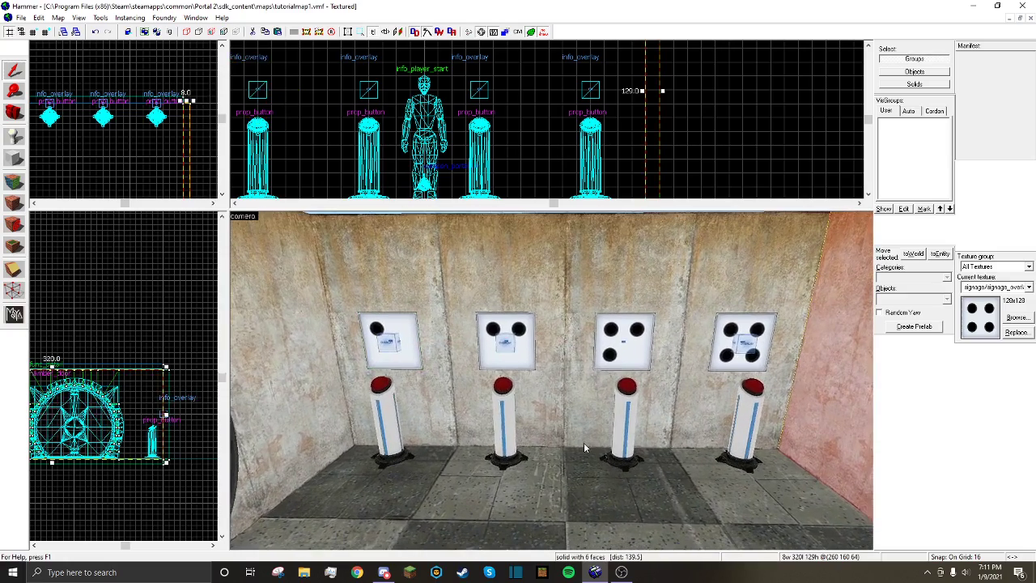
key(d)
key(w)
key(a)
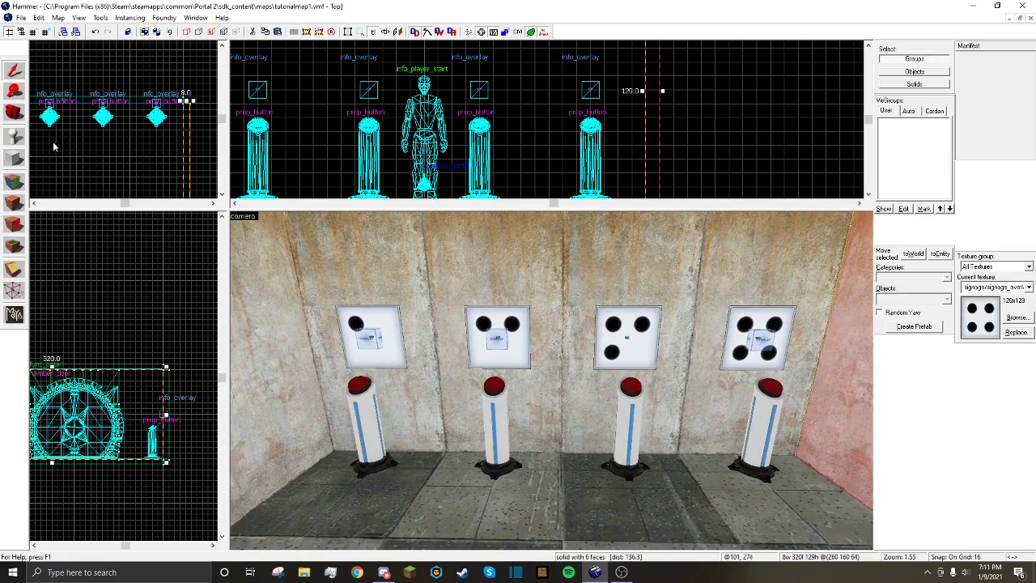
Place a logic_relay entity on the wall above each of the four dot signs
click(15, 141)
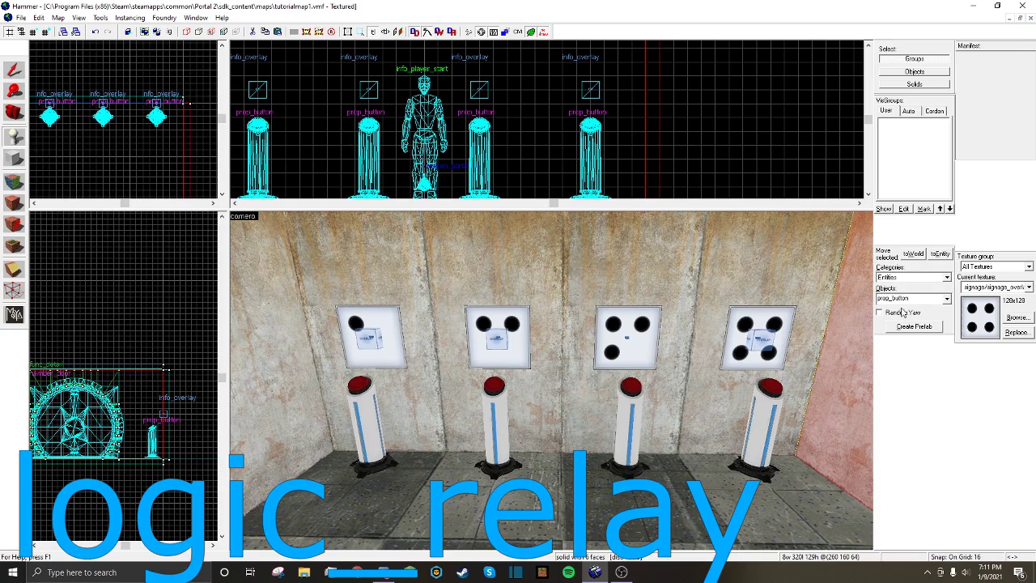
text(logic_rel)
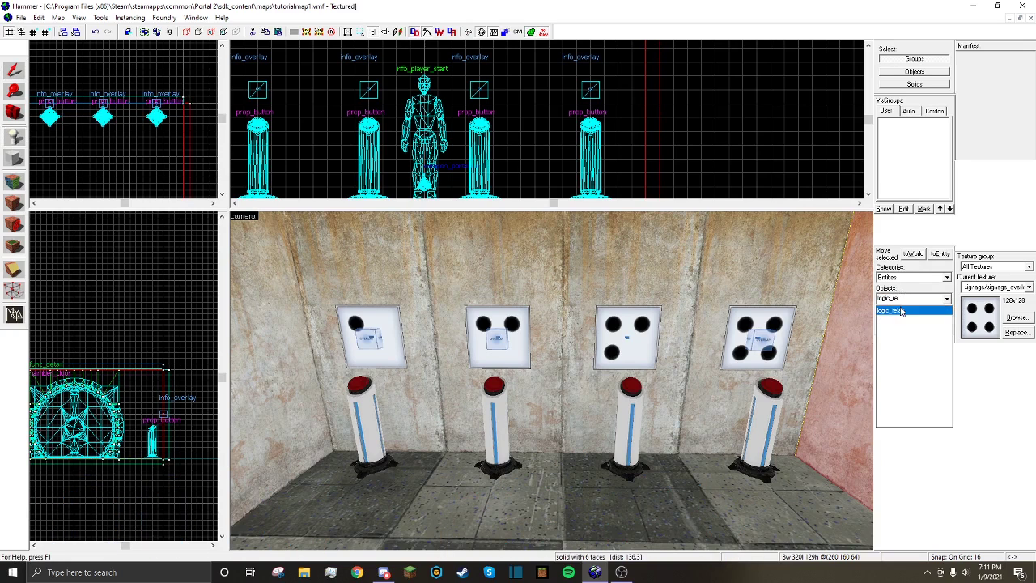
click(902, 311)
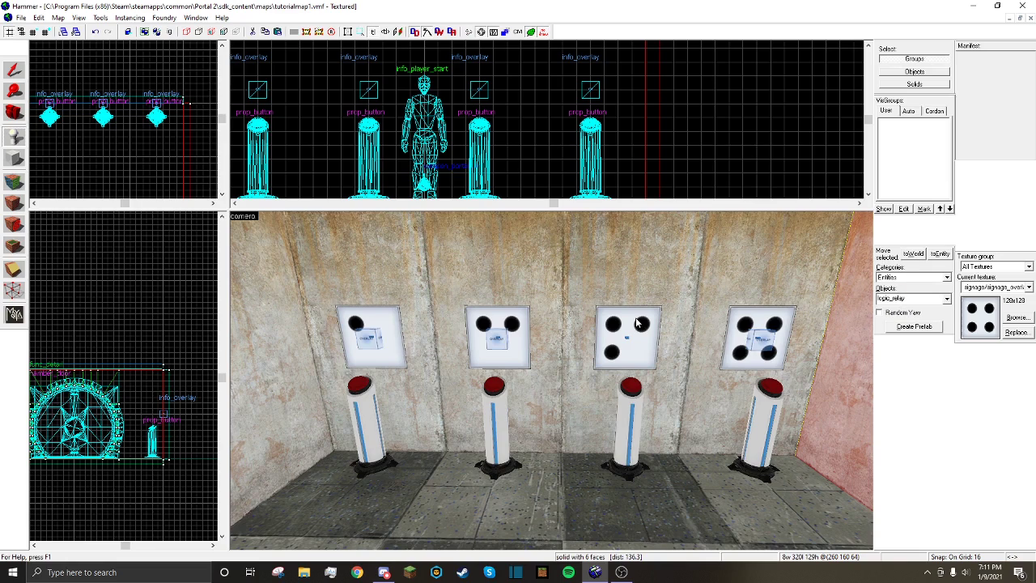
click(425, 263)
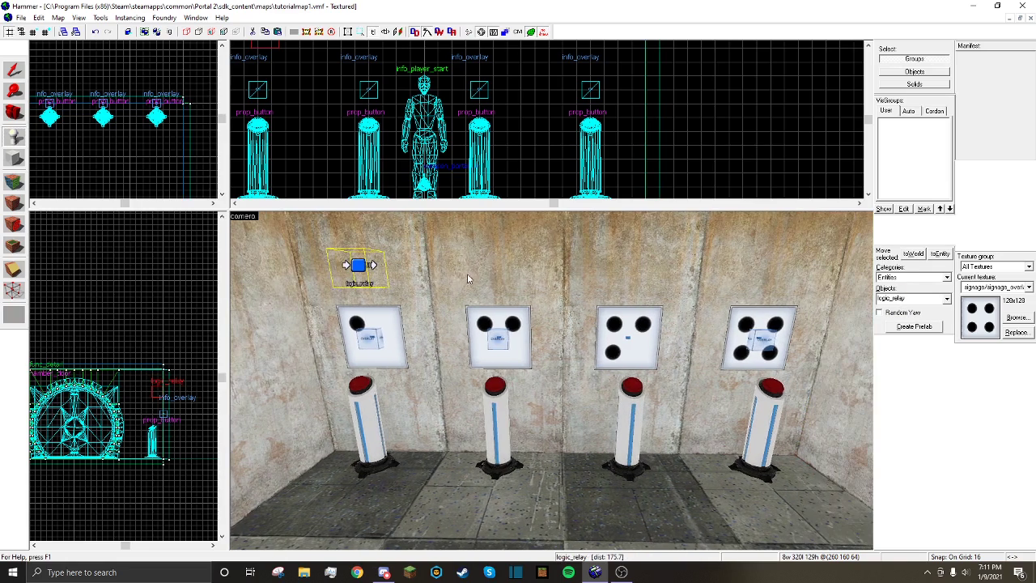
click(501, 264)
key(d)
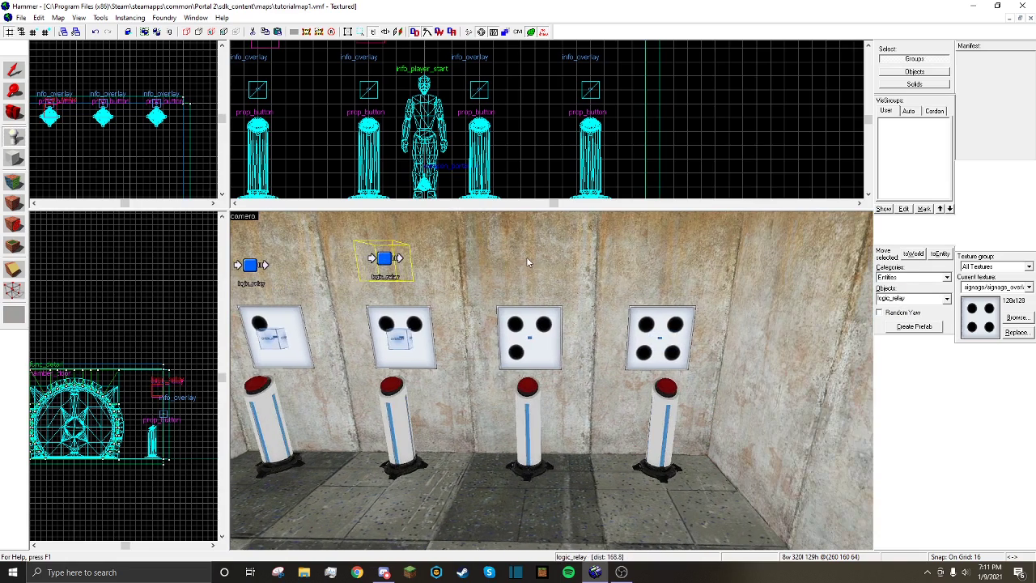
key(d)
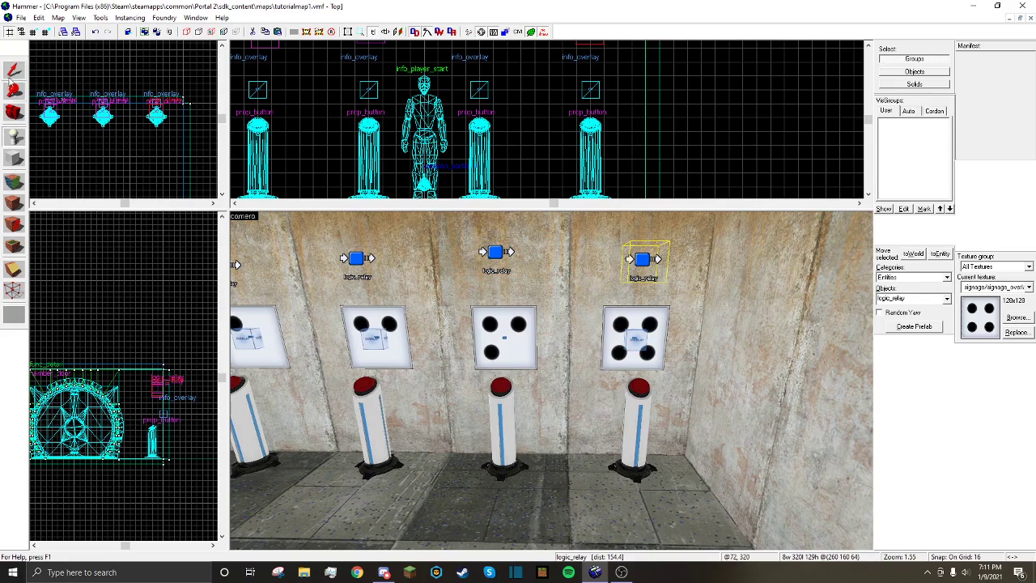
click(13, 72)
Examine the four columns of relays, dot signs and buttons along the back wall
key(z)
key(a)
key(w)
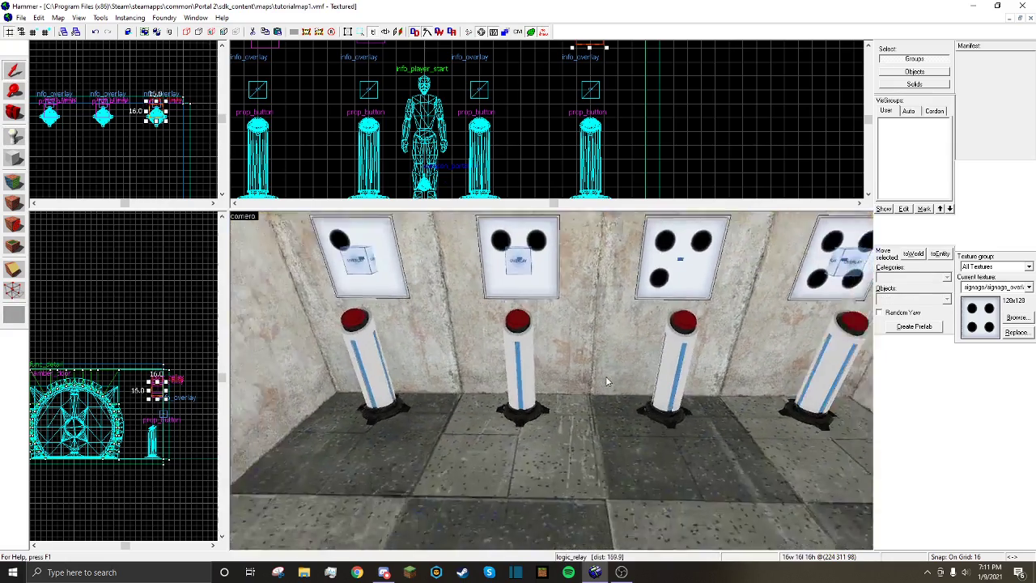
key(s)
key(z)
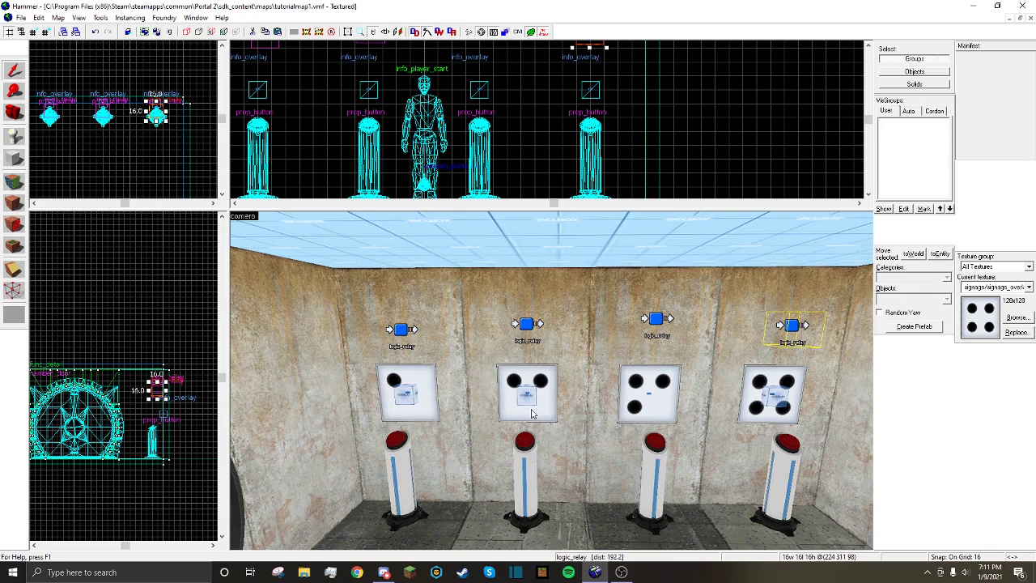
scroll(616, 427, up, 3)
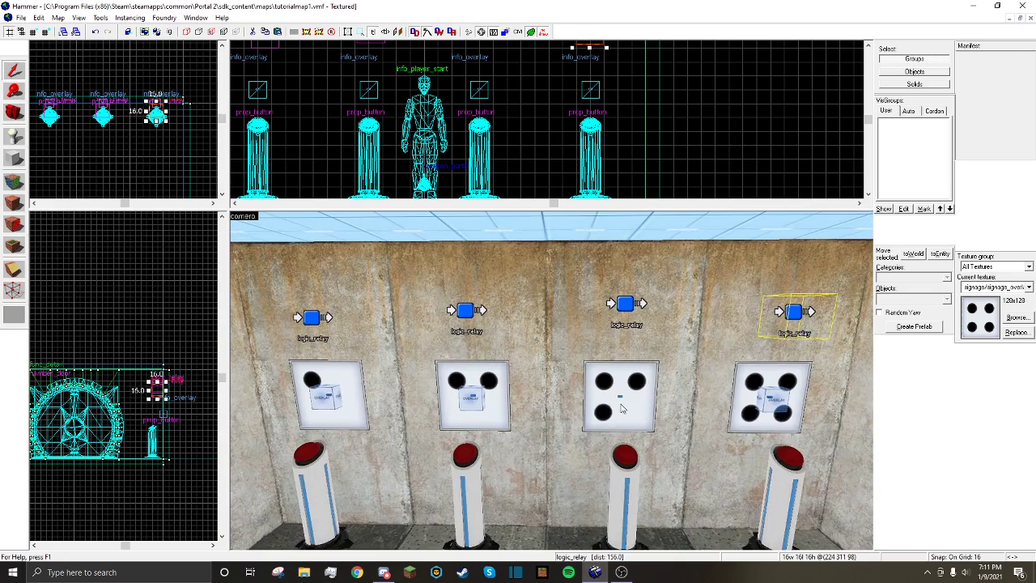
click(620, 398)
click(772, 400)
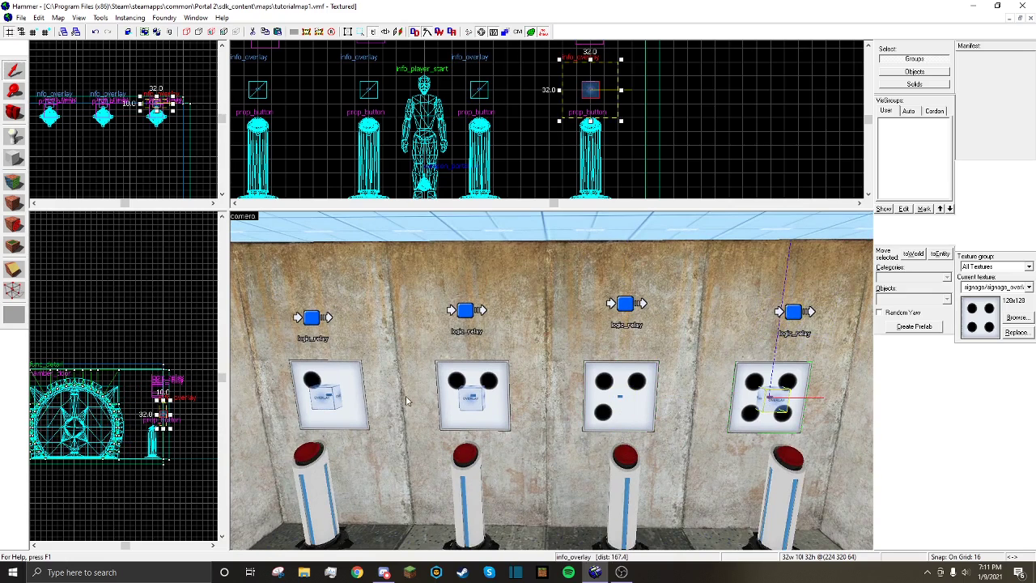
click(325, 397)
click(466, 401)
click(526, 357)
key(z)
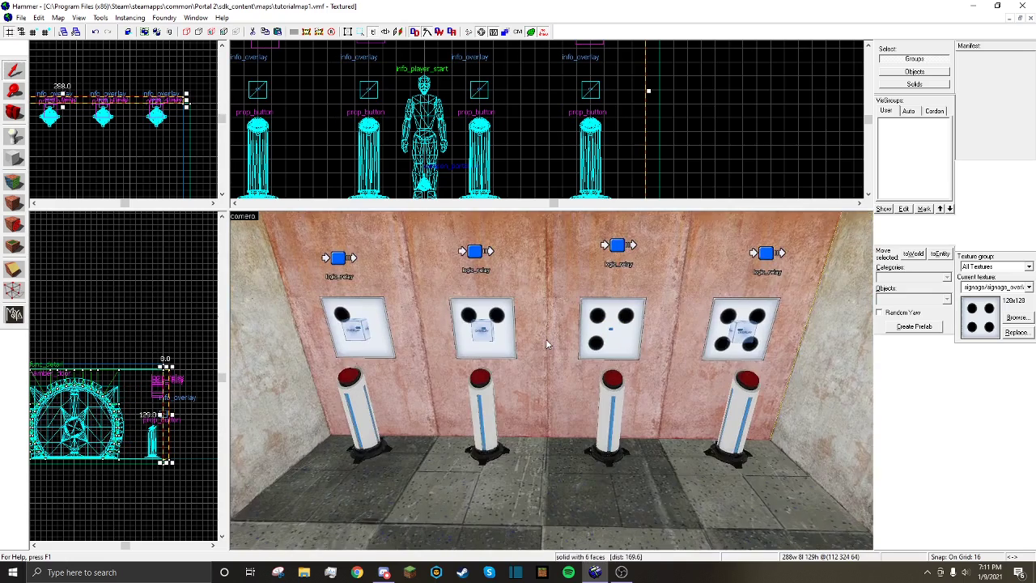
key(d)
key(w)
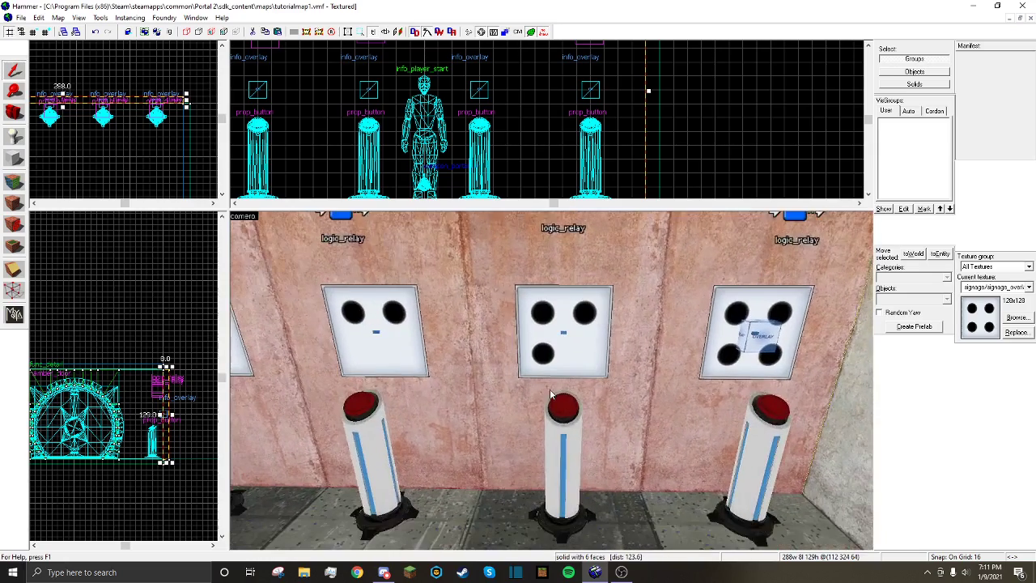
key(s)
scroll(550, 395, down, 1)
Name the logic_relay above the three-dot sign relay1
click(550, 399)
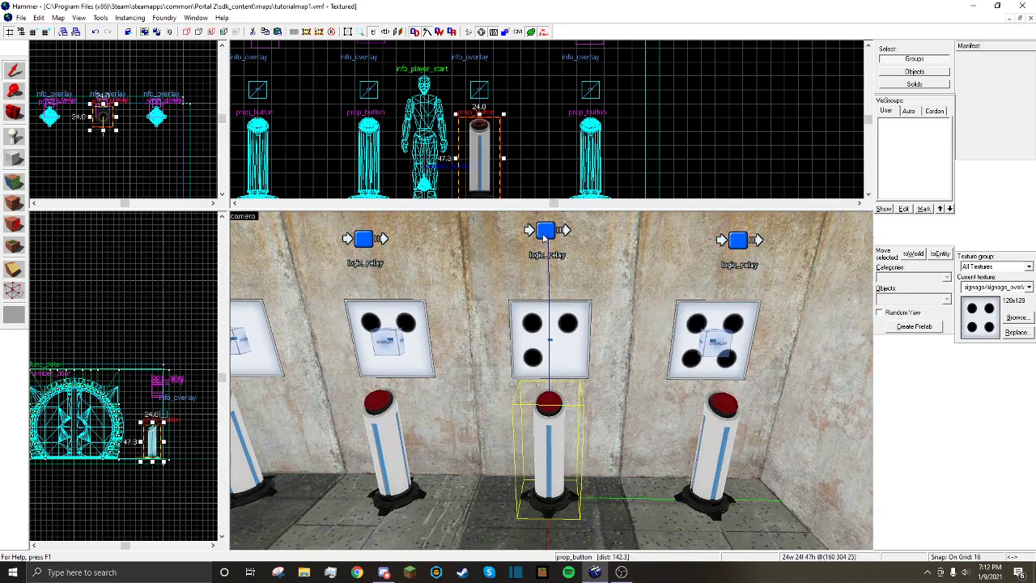
double_click(545, 233)
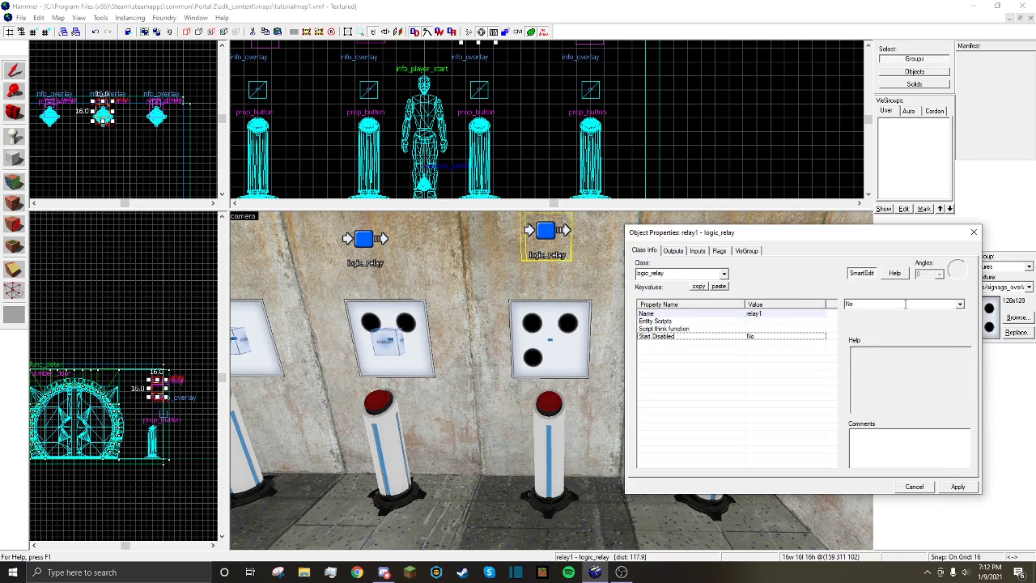
click(959, 488)
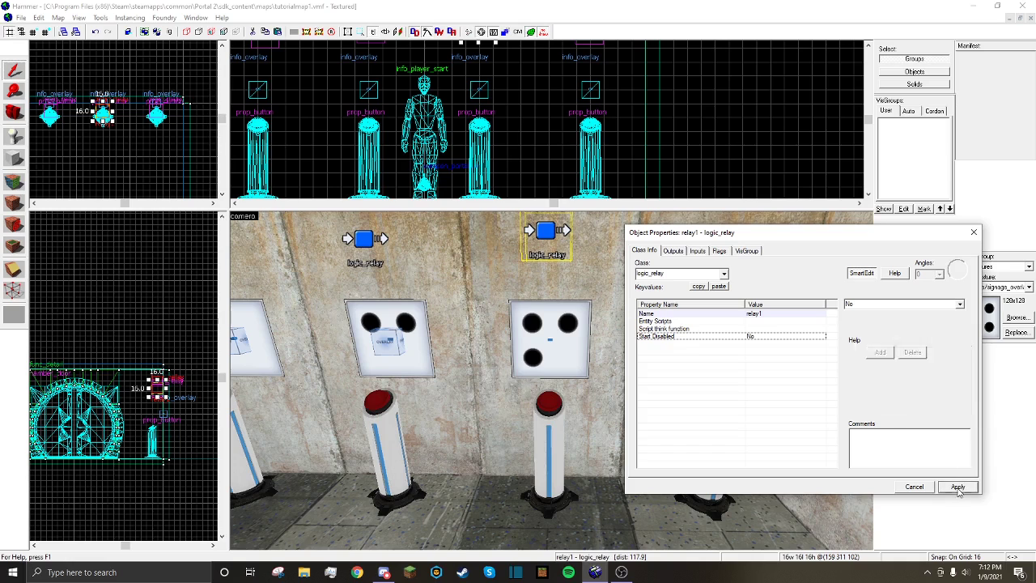
click(974, 232)
Add an OnPressed output targeting relay1 to the button below the three-dot sign
key(s)
click(551, 416)
key(alt+Return)
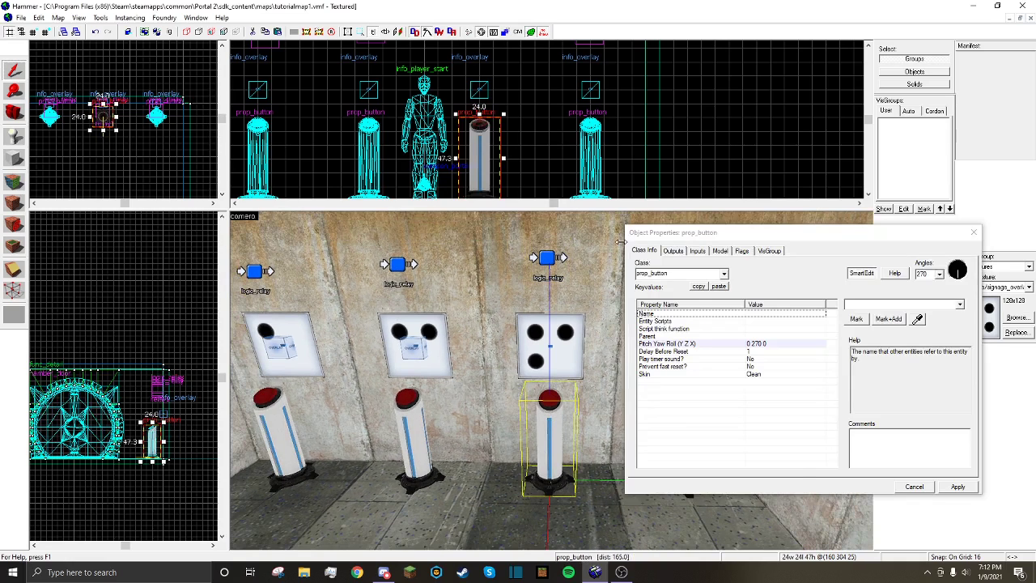
click(673, 251)
click(695, 466)
click(834, 390)
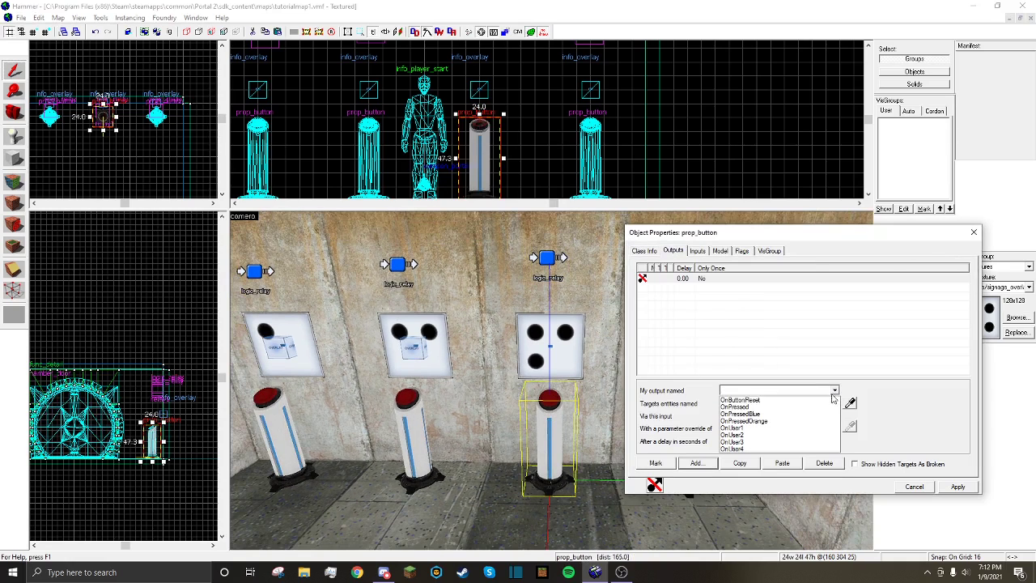
click(831, 407)
click(834, 404)
click(809, 414)
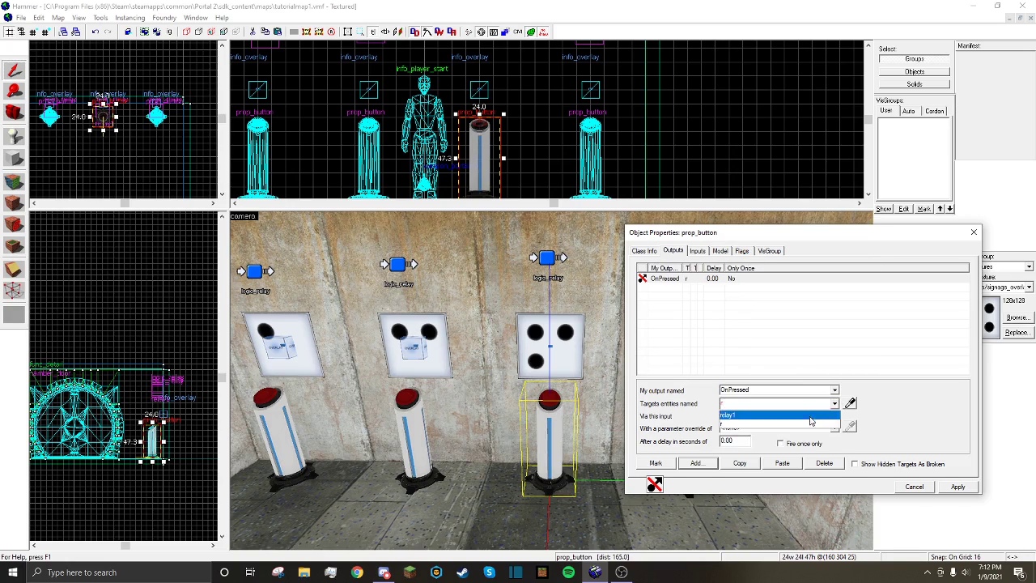
Set the OnPressed output to send Trigger to relay1 and apply the button's properties
click(834, 416)
scroll(820, 432, down, 2)
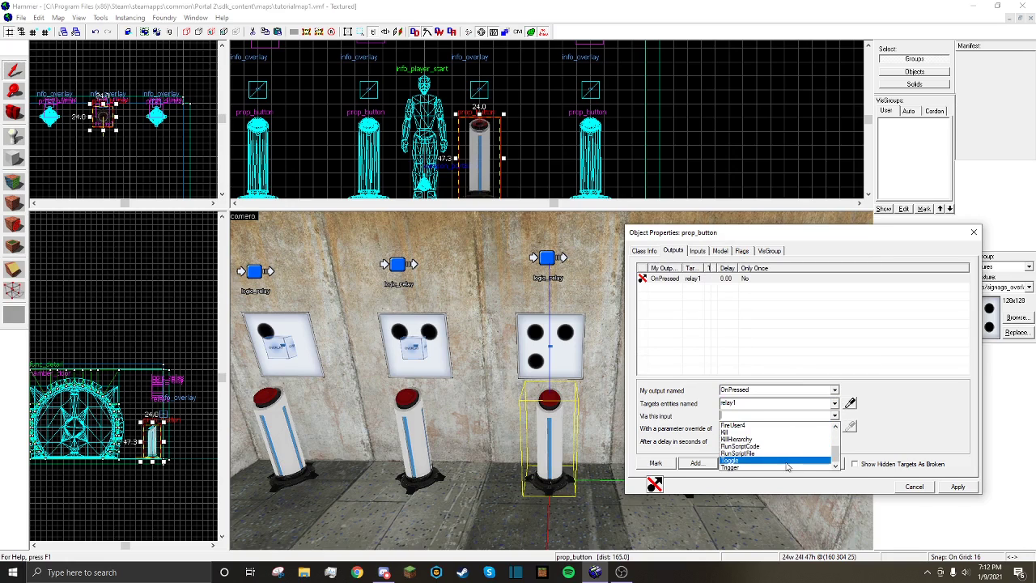
click(787, 468)
click(958, 487)
click(974, 234)
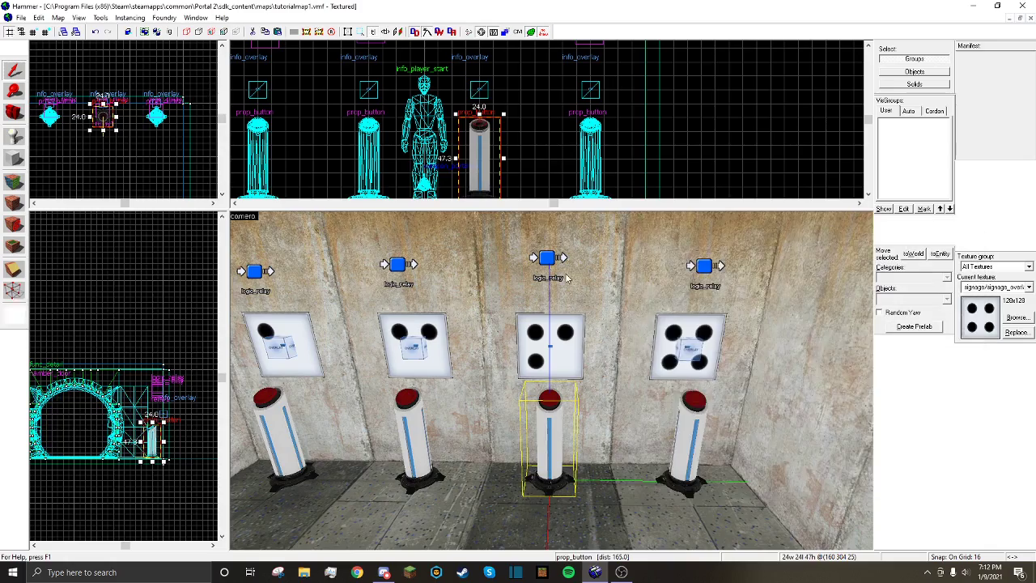
Examine the three-dot button and its relay alongside the neighbouring buttons, signs and relays
key(w)
key(z)
key(w)
key(s)
key(z)
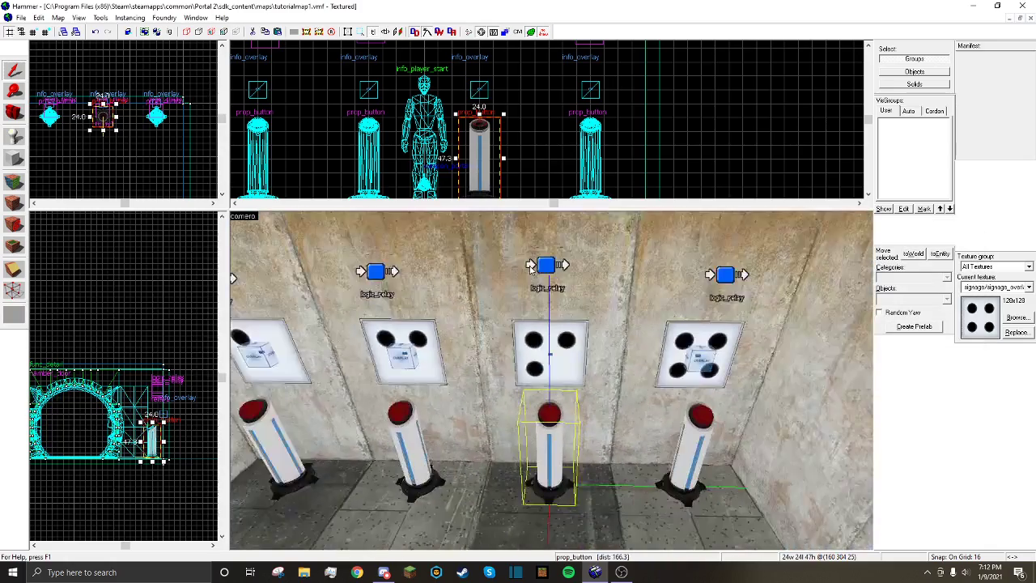
key(w)
scroll(652, 293, down, 3)
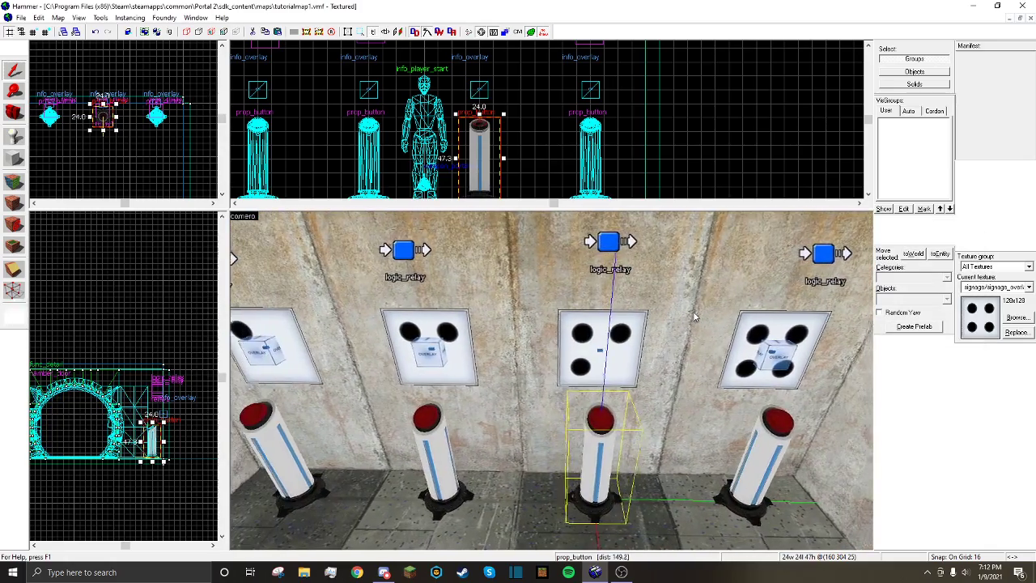
scroll(697, 317, up, 3)
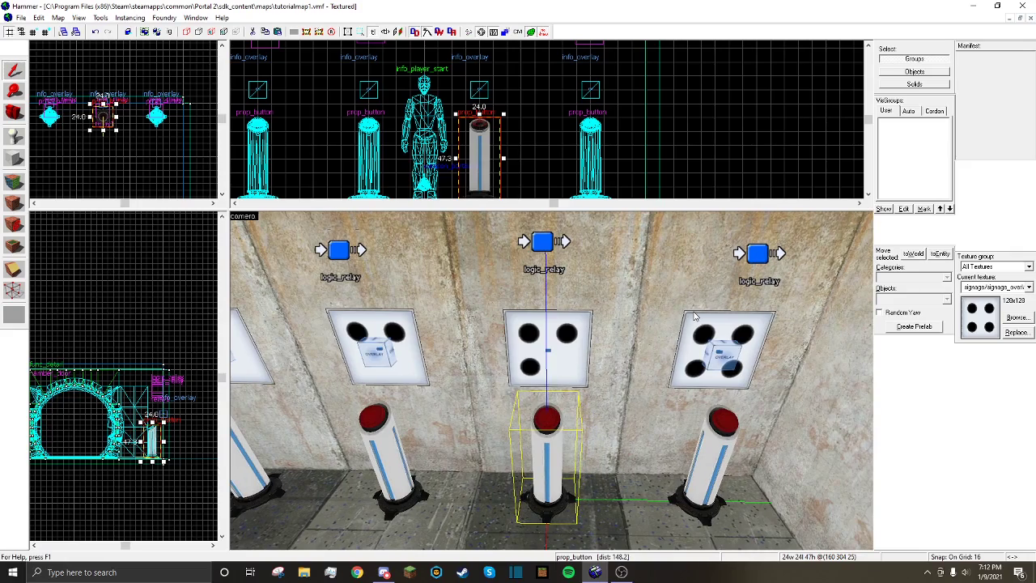
key(d)
scroll(685, 268, down, 4)
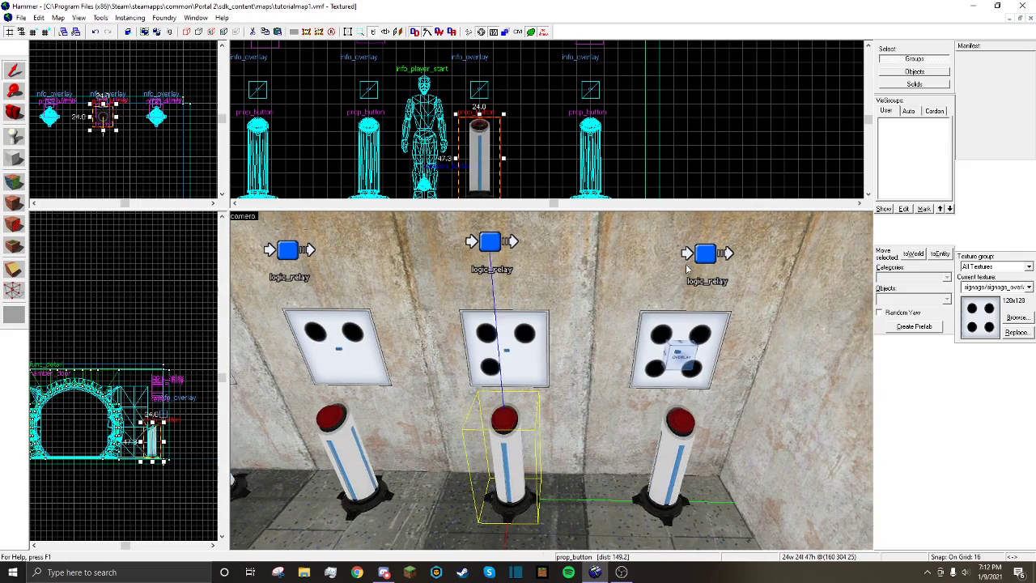
scroll(681, 267, up, 2)
key(w)
key(d)
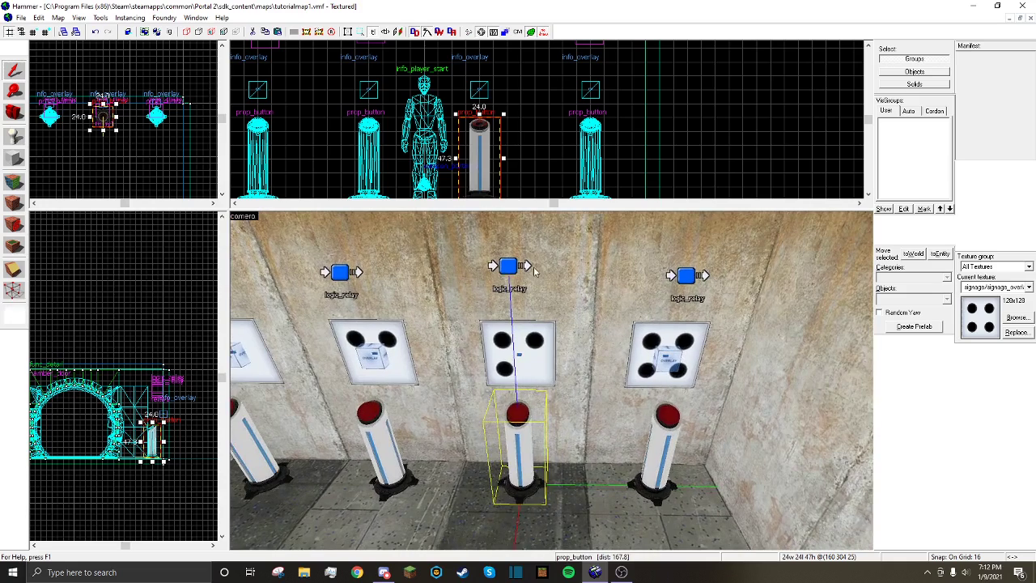
key(d)
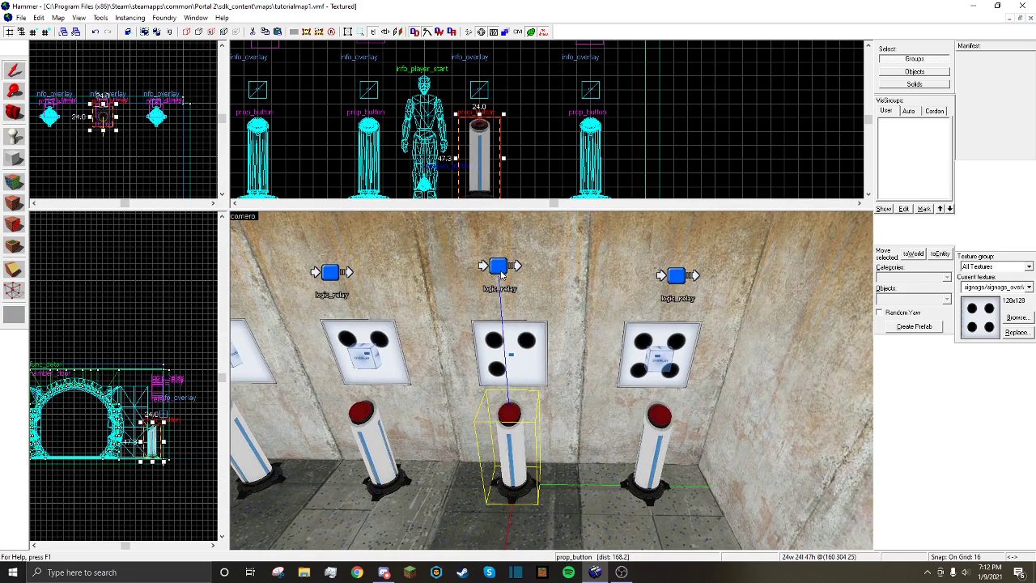
Name the logic_relay above the four-dot sign relay2
double_click(674, 266)
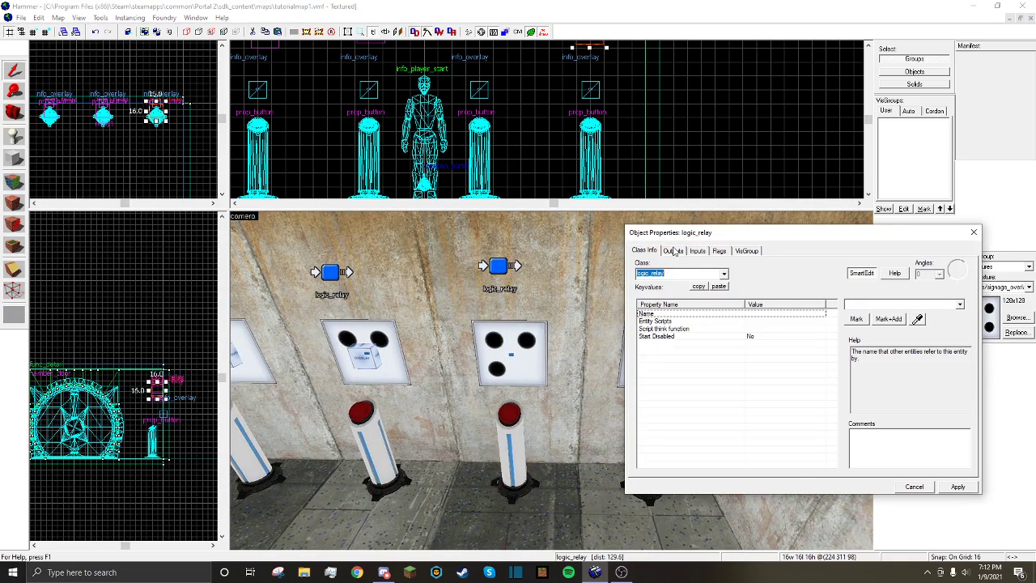
click(674, 251)
click(645, 250)
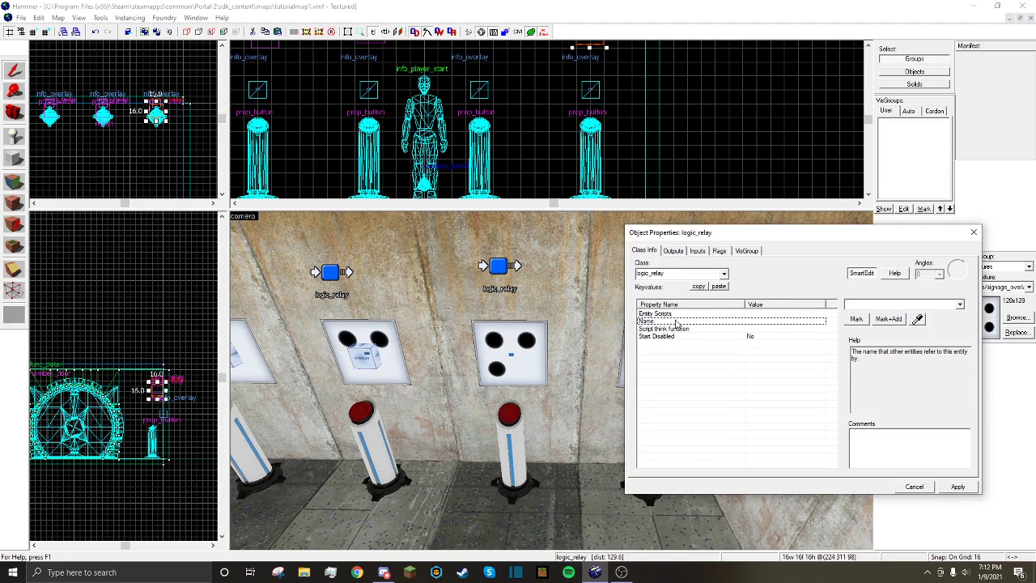
click(863, 306)
text(relay)
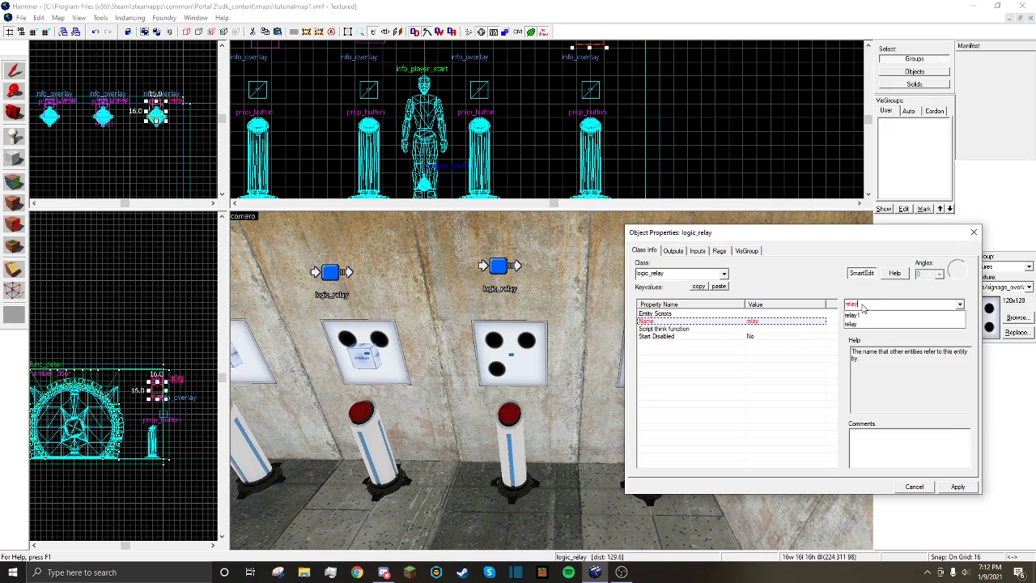
text(2)
click(974, 233)
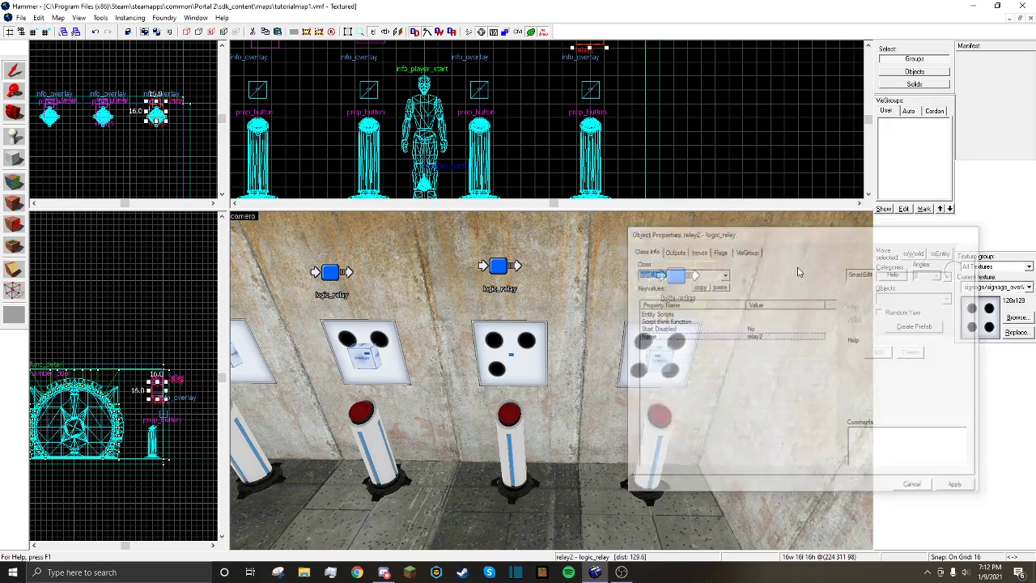
Add an OnTrigger output targeting relay2 to relay1, the logic_relay above the three-dot sign
key(w)
key(d)
key(s)
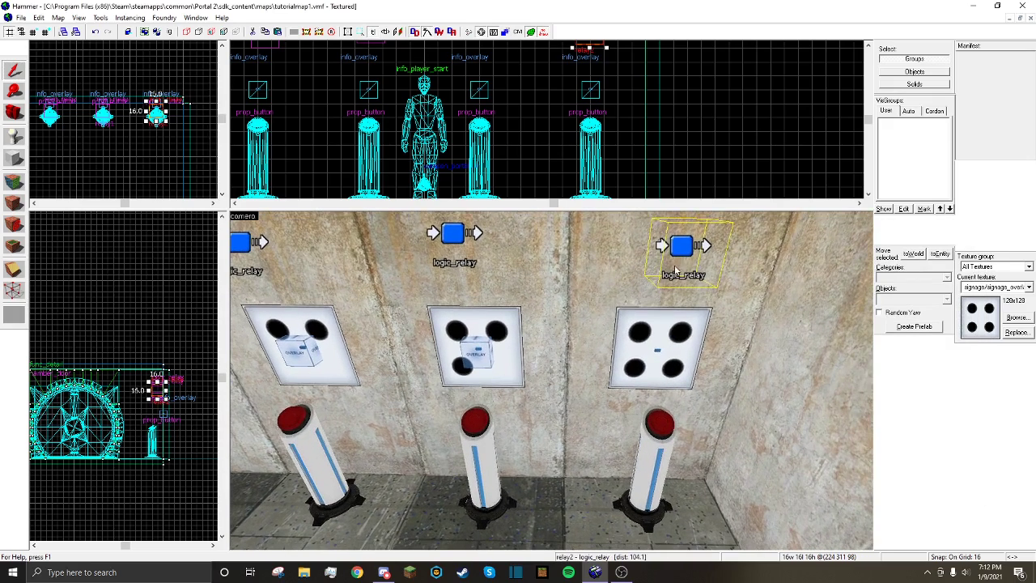
click(591, 285)
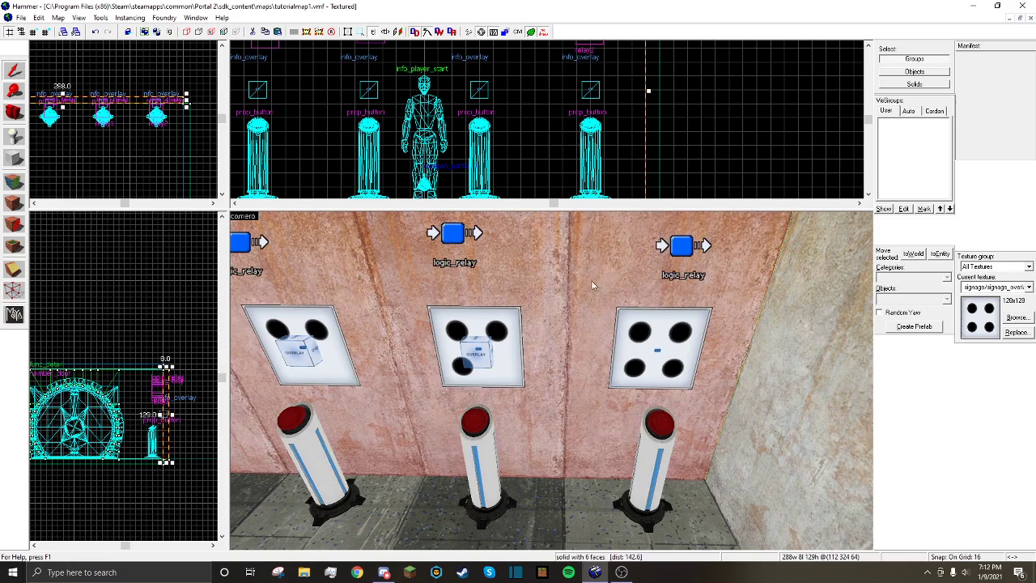
double_click(433, 234)
click(674, 251)
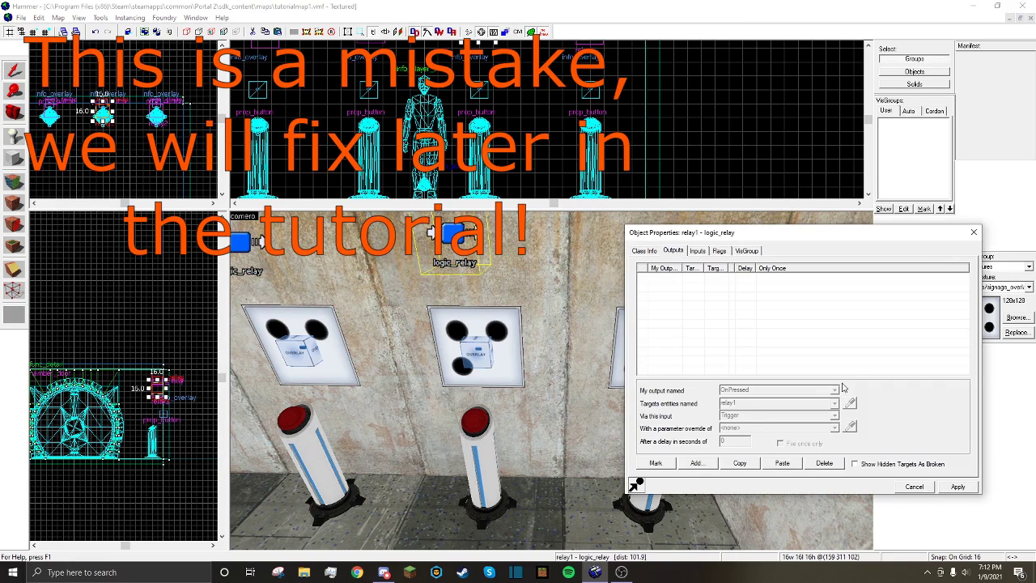
click(696, 463)
click(834, 390)
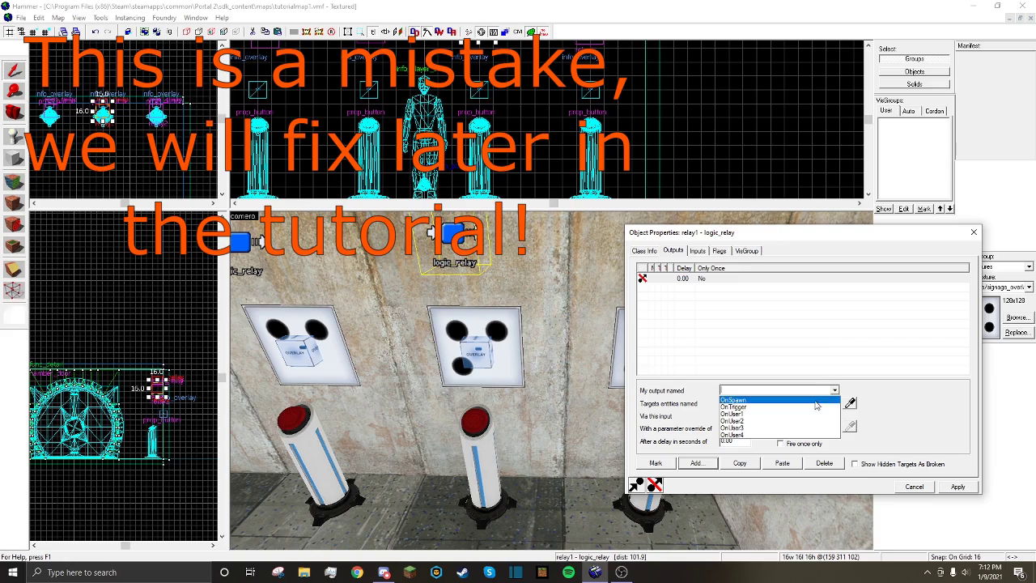
click(834, 398)
click(834, 403)
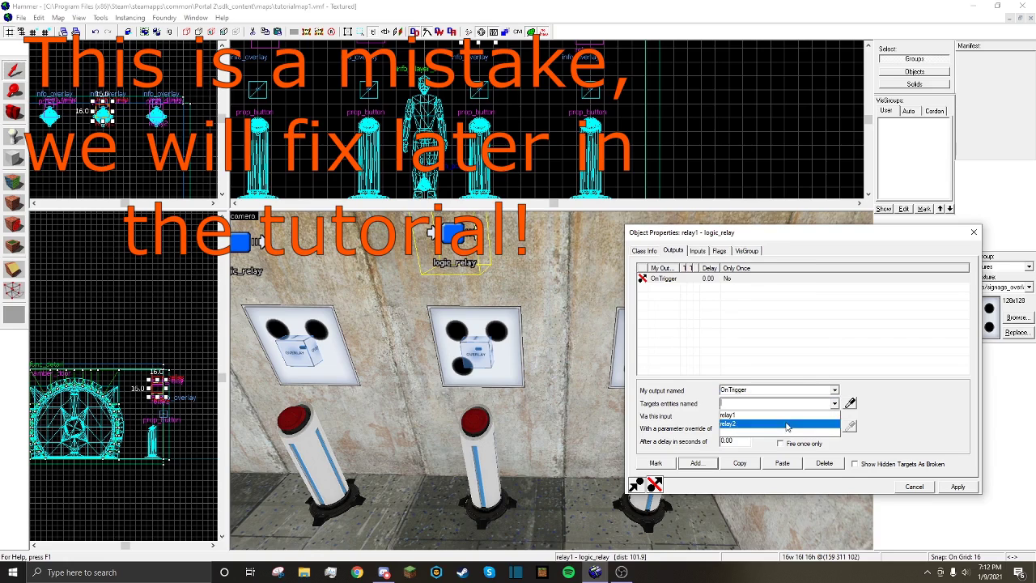
click(830, 424)
Set relay1's OnTrigger output to send Enable to relay2 and apply the relay's properties
click(834, 416)
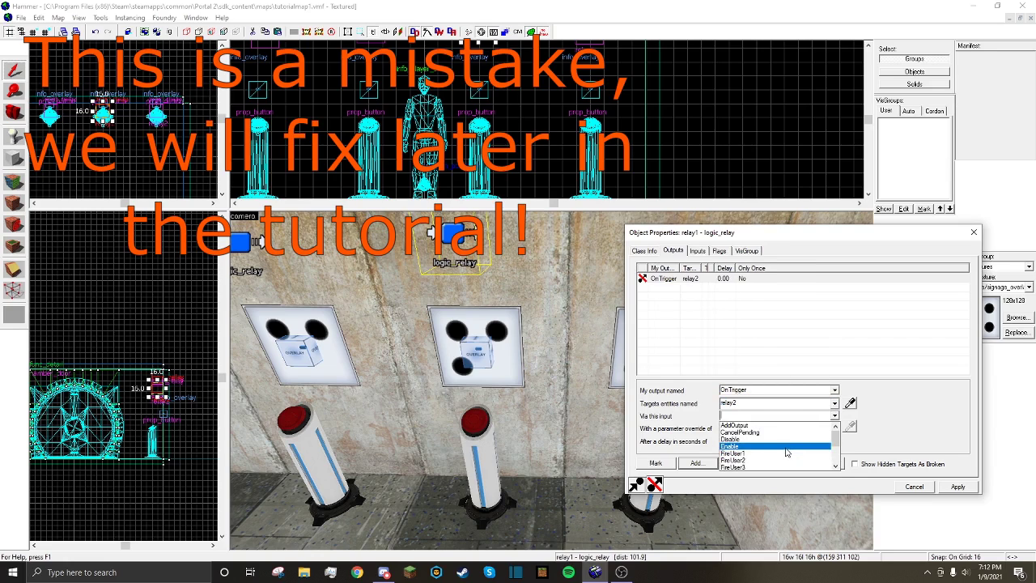
click(799, 452)
click(958, 486)
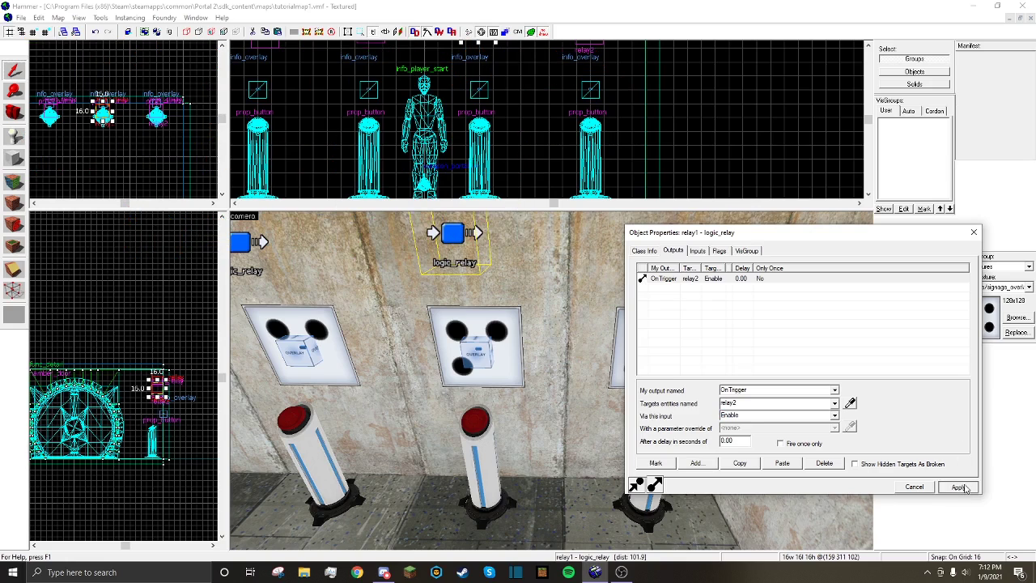
click(974, 233)
Set Start Disabled to Yes on relay2, the logic_relay above the four-dot sign
double_click(691, 246)
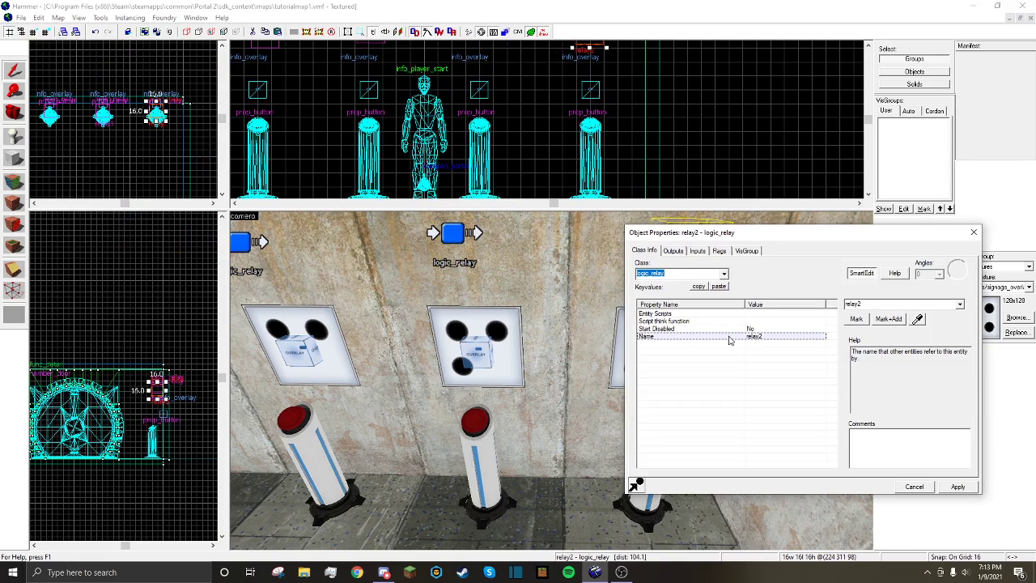
click(777, 328)
click(961, 304)
click(947, 321)
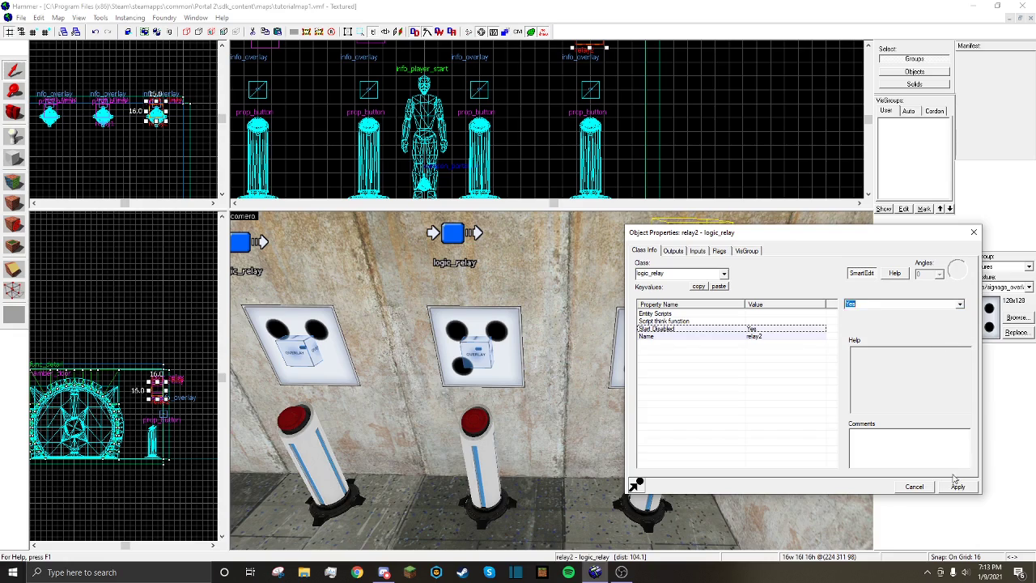
click(974, 232)
Copy the OnPressed output from the button below the three-dot sign
key(d)
key(w)
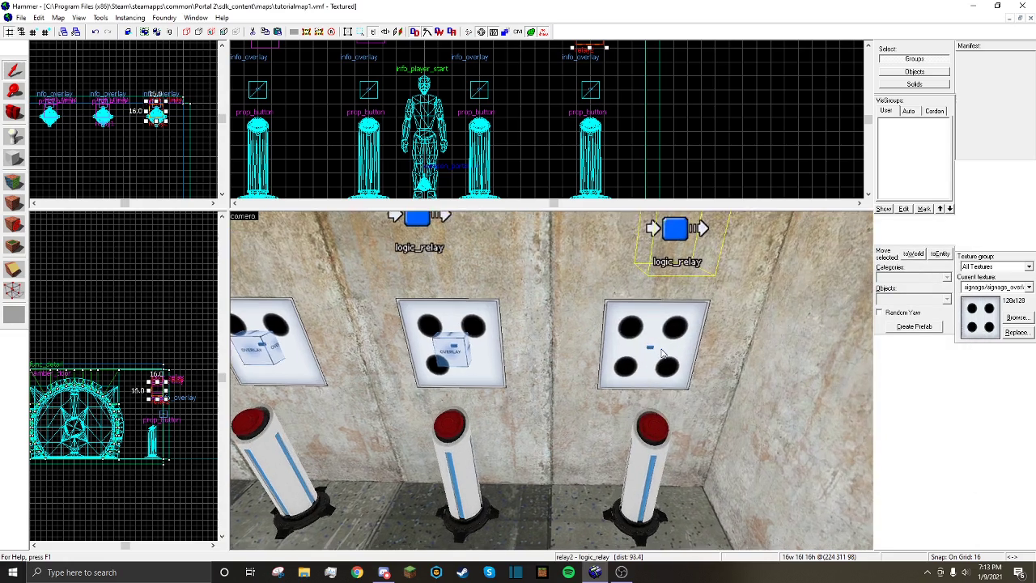
key(s)
key(d)
double_click(435, 436)
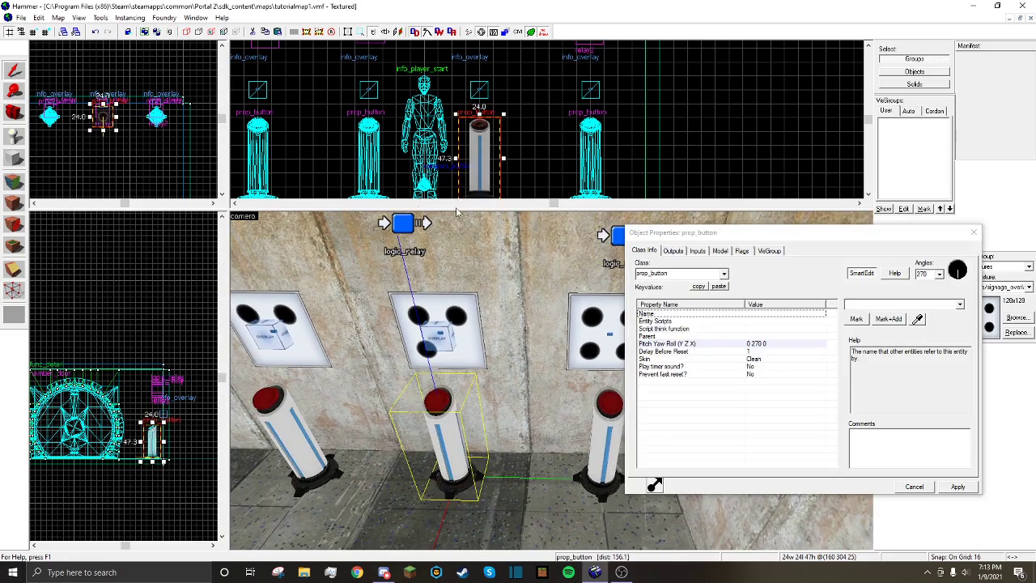
click(673, 253)
click(749, 466)
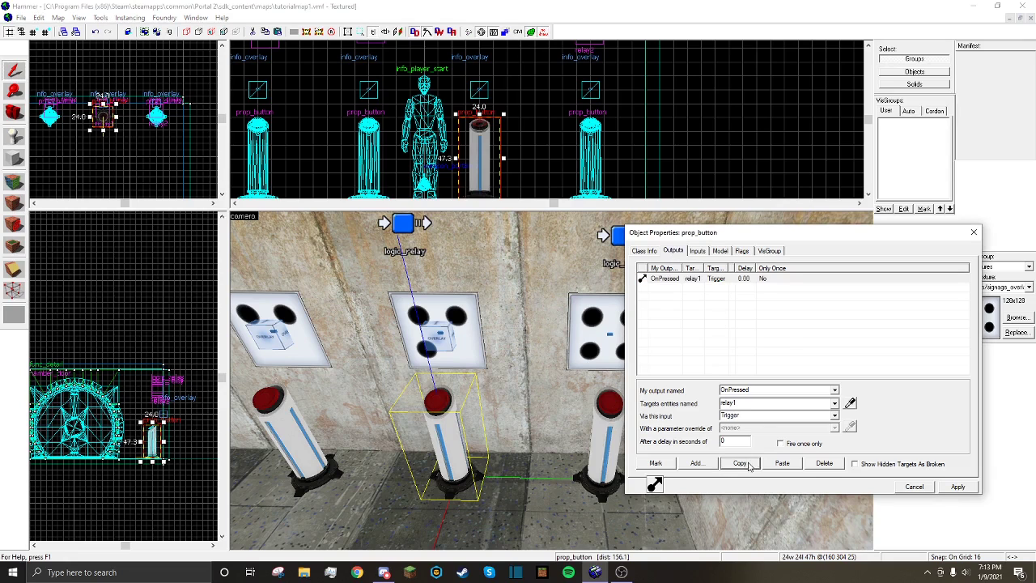
click(952, 485)
click(974, 231)
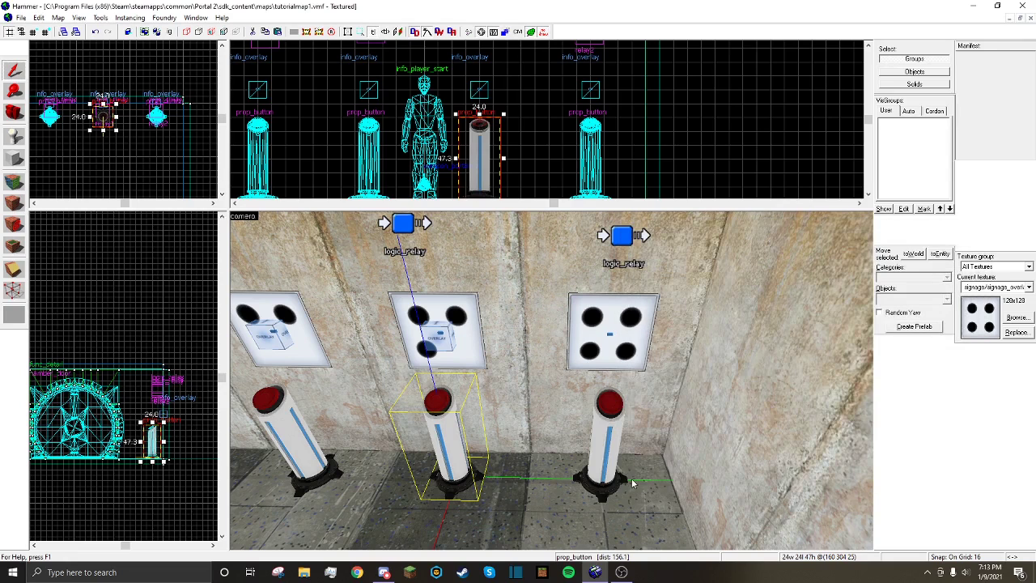
Paste the copied OnPressed output into the button below the four-dot sign
double_click(606, 446)
click(672, 252)
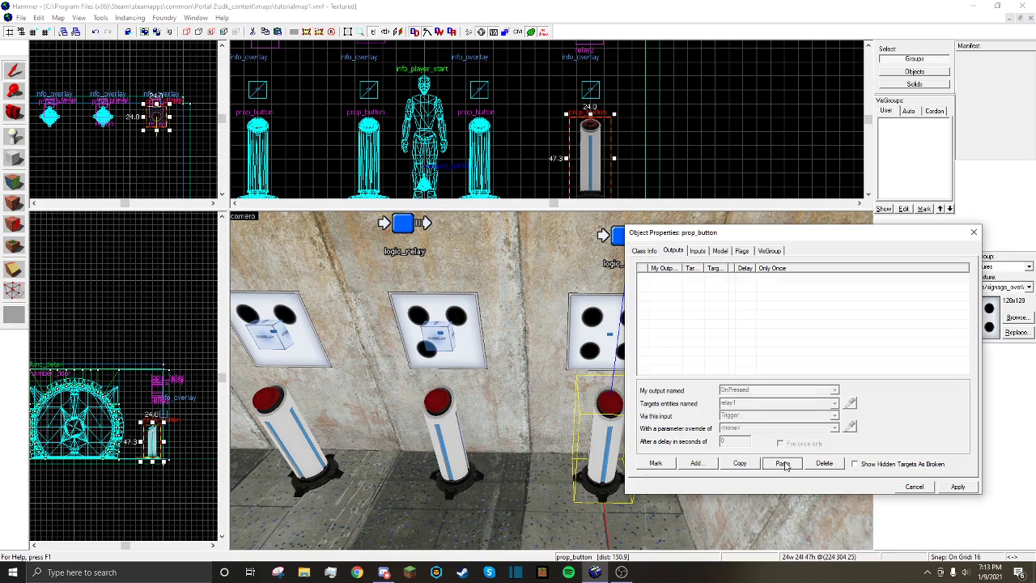
click(974, 232)
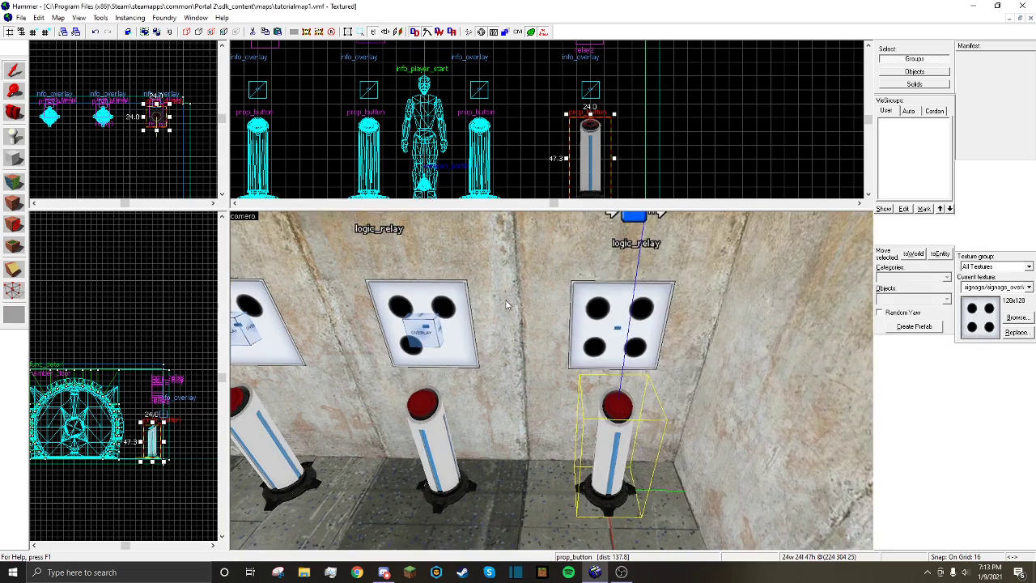
Examine the three-dot and four-dot buttons together with the logic_relays above them
click(524, 438)
key(s)
key(d)
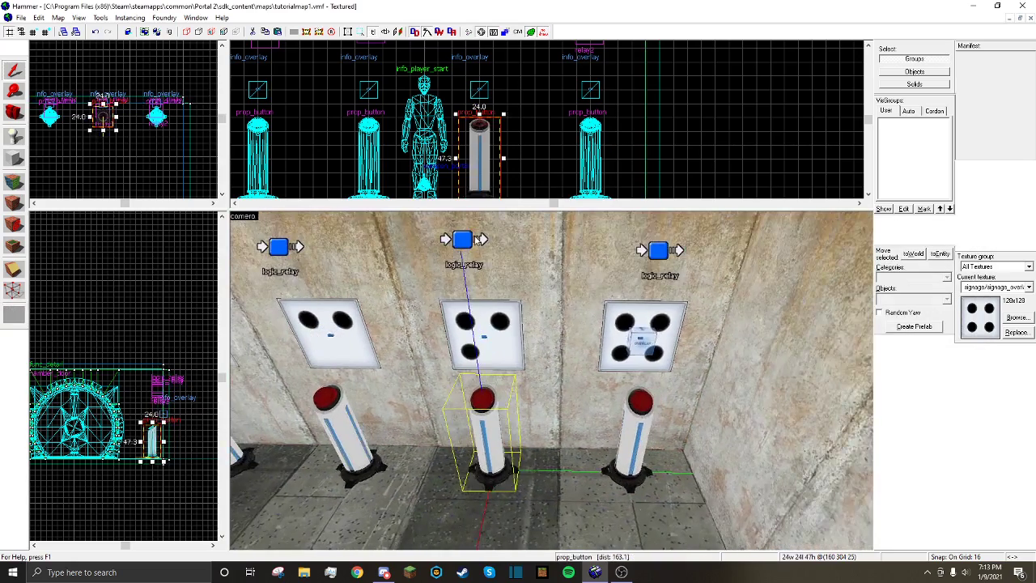
key(d)
key(w)
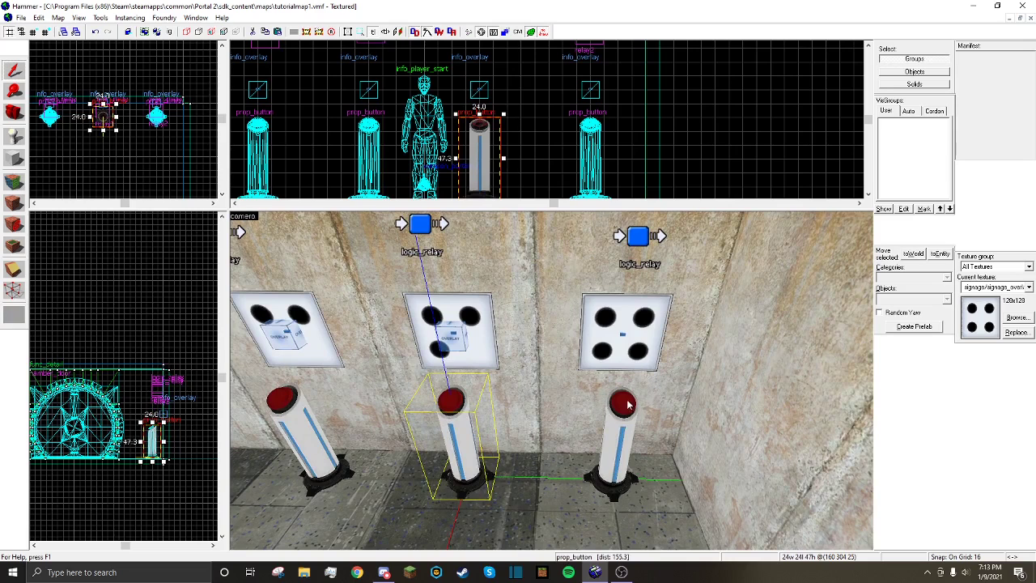
click(625, 436)
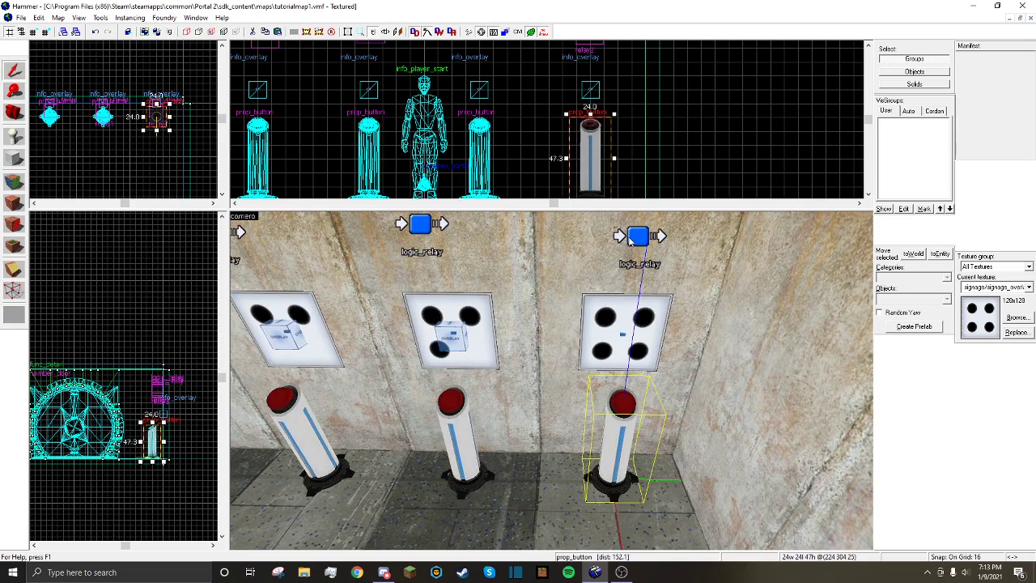
key(z)
key(w)
key(s)
key(z)
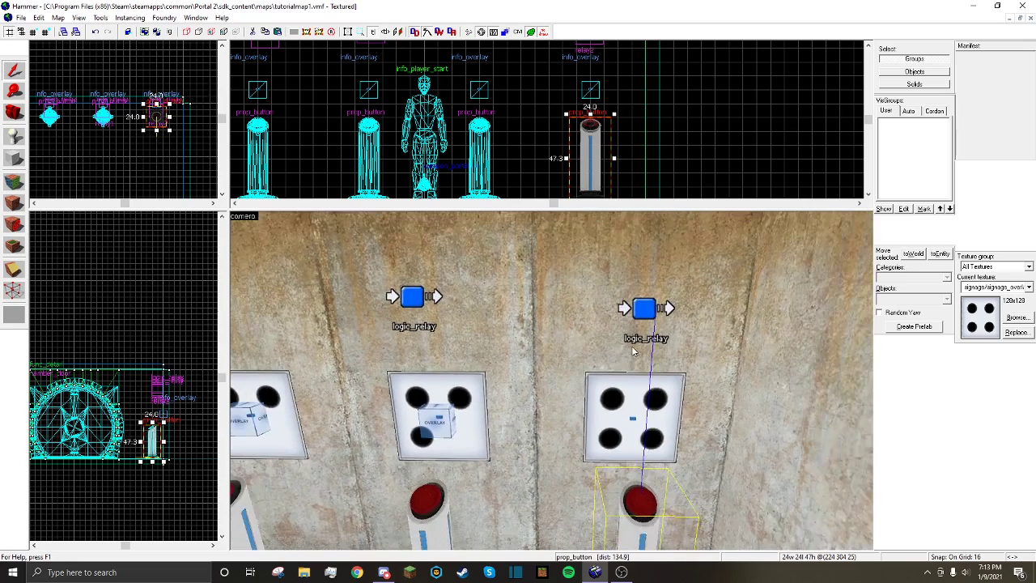
key(s)
Change the target of the four-dot button's OnPressed output to relay2 and apply it
key(alt+Return)
click(675, 251)
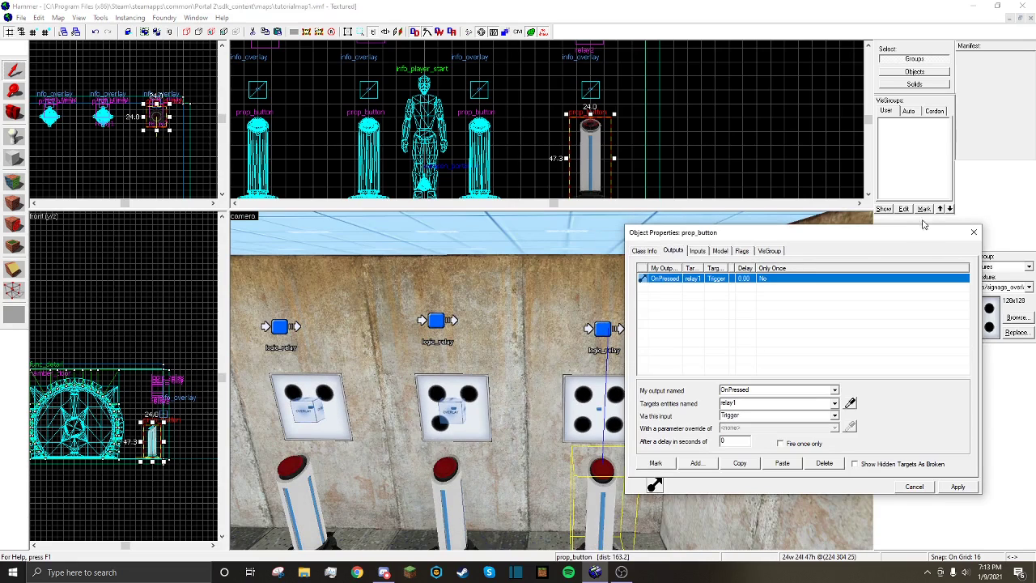
click(835, 403)
click(827, 424)
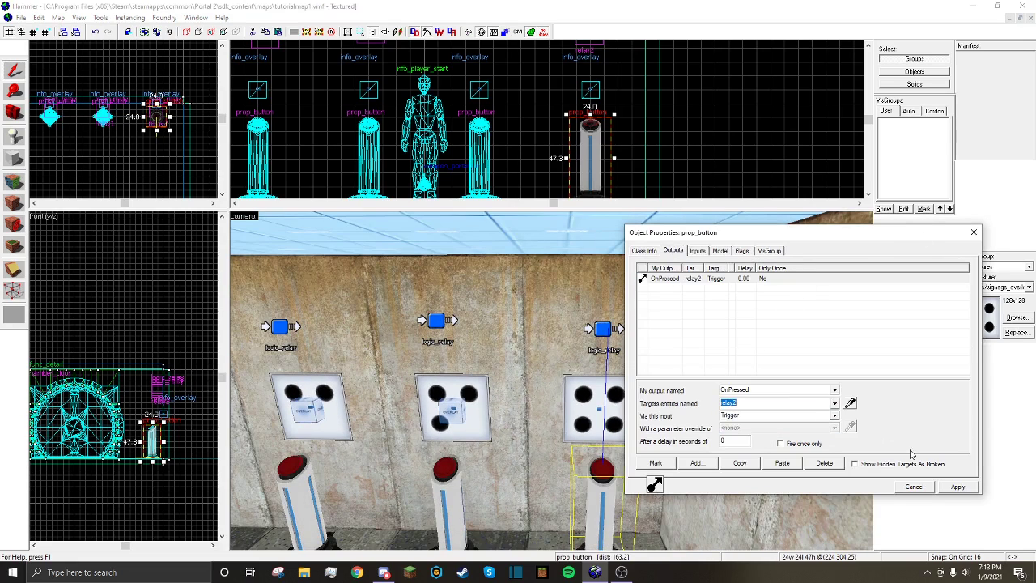
click(954, 488)
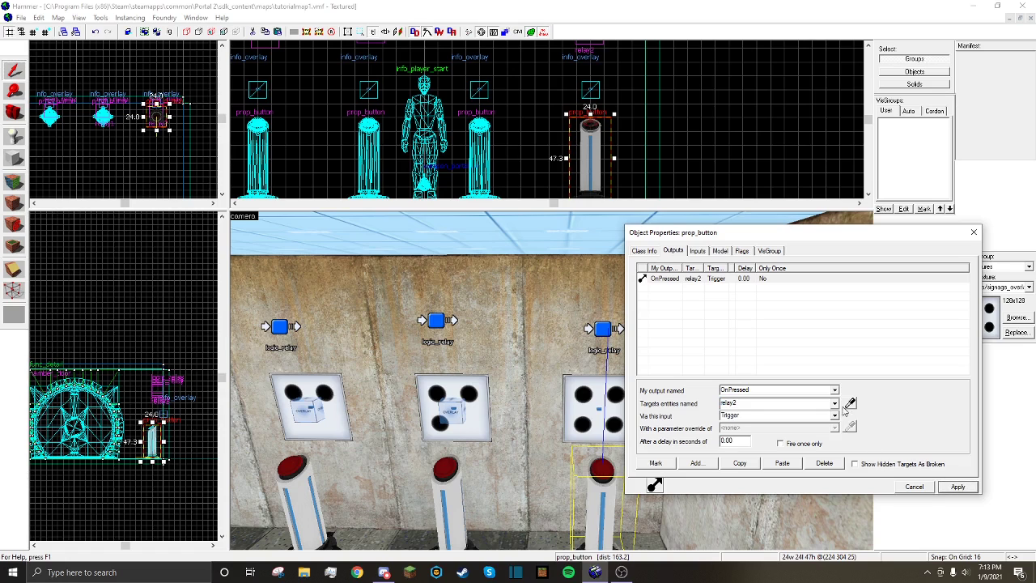
click(974, 233)
Review the outputs of relay2 above the four-dot sign
scroll(587, 308, up, 5)
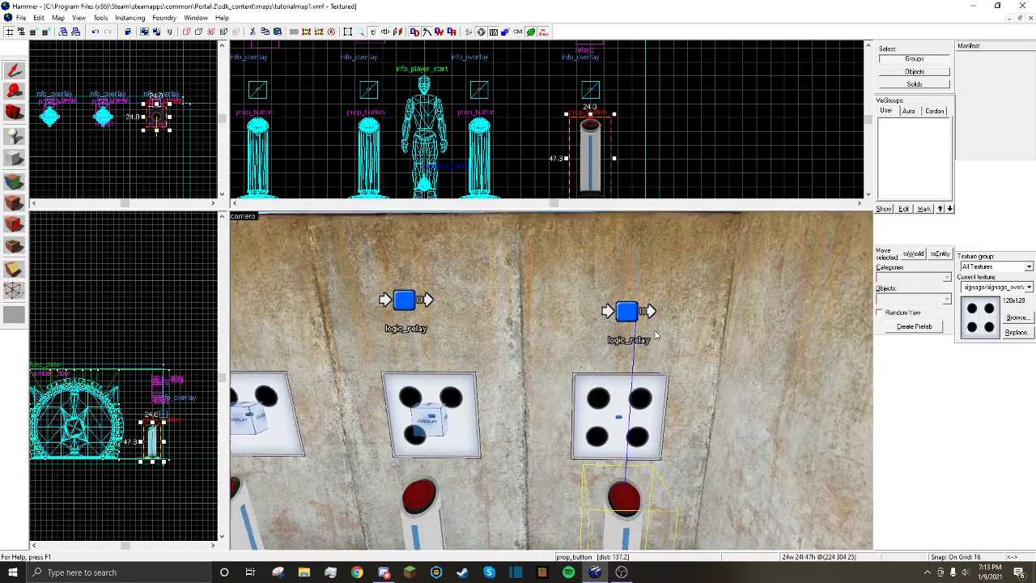
double_click(588, 304)
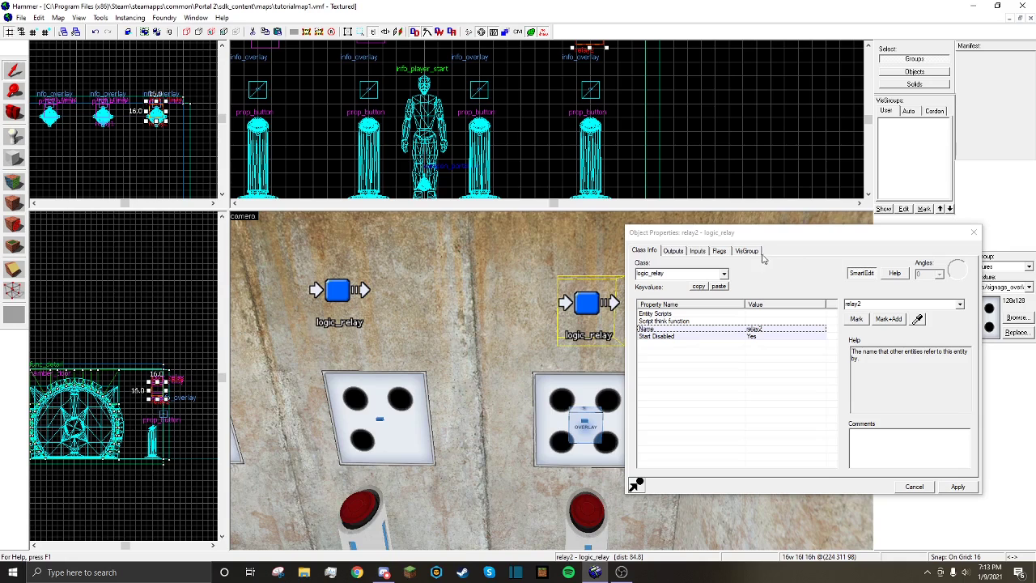
click(674, 251)
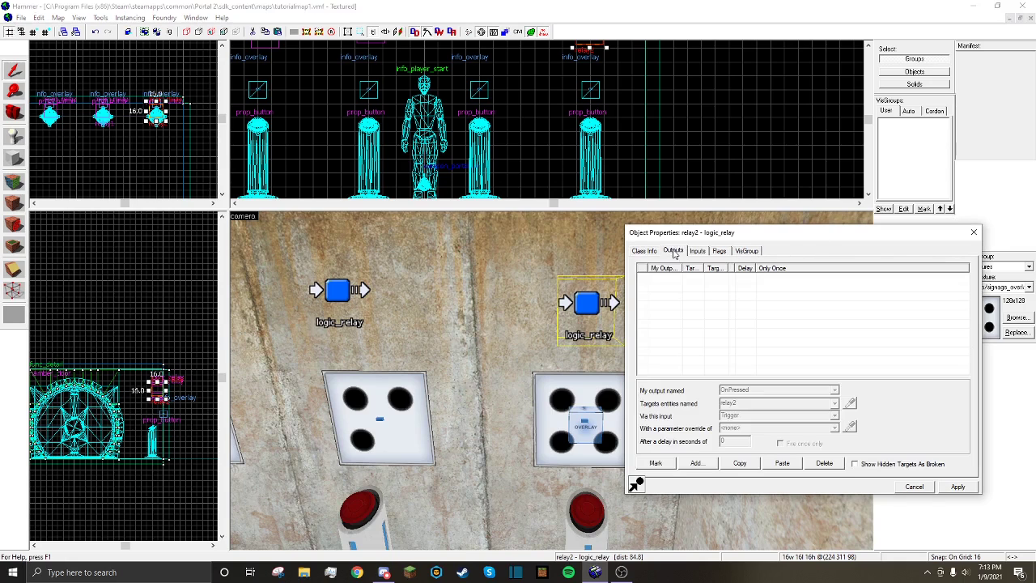
click(974, 232)
Name the logic_relay above the one-dot sign relay3
scroll(562, 347, down, 5)
double_click(356, 311)
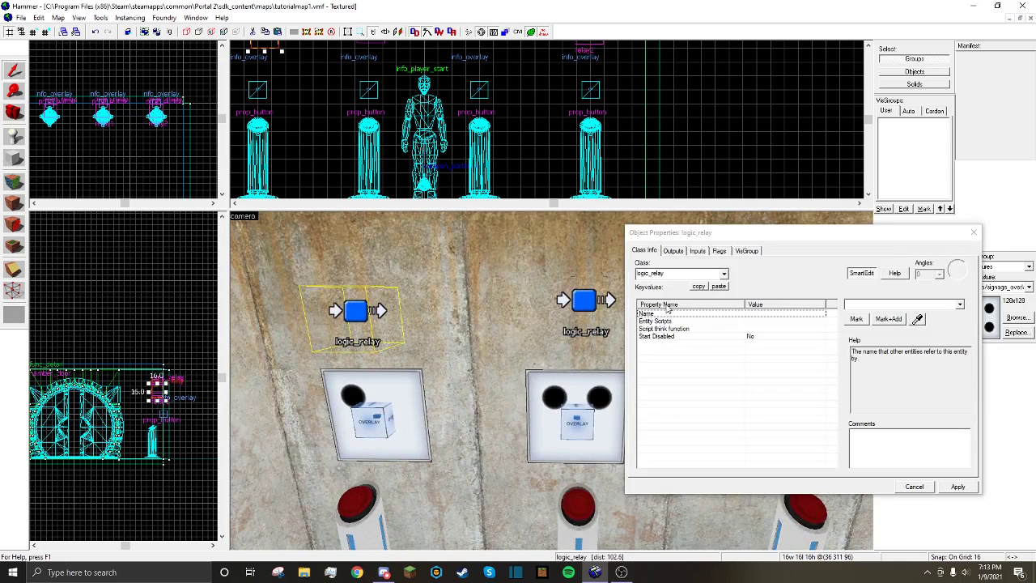
click(846, 304)
text(relay3)
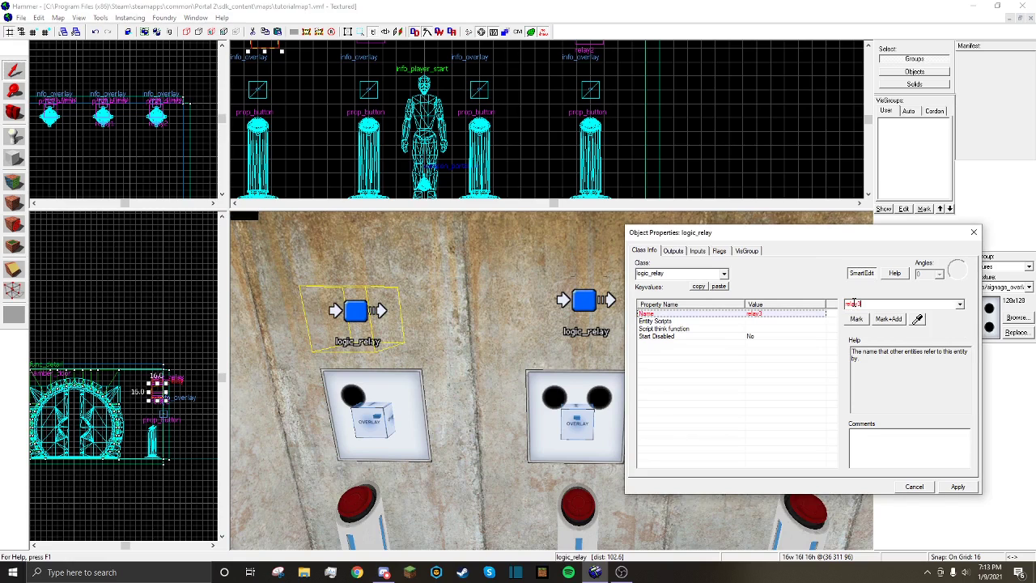
key(Return)
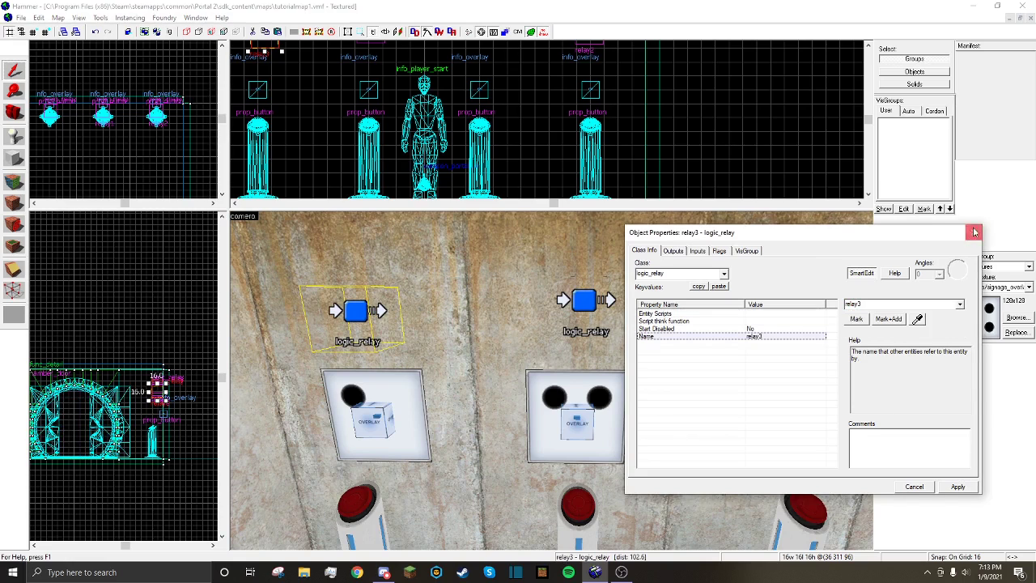
click(974, 232)
Add an OnPressed output to the one-dot button that sends Enable to relay3 with no delay
double_click(350, 501)
click(672, 251)
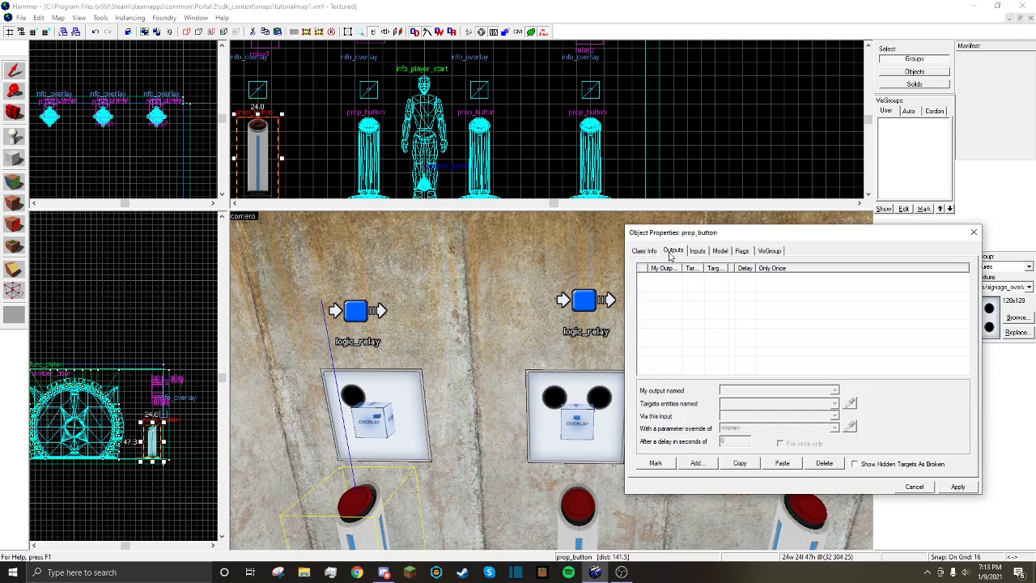
click(701, 462)
click(836, 390)
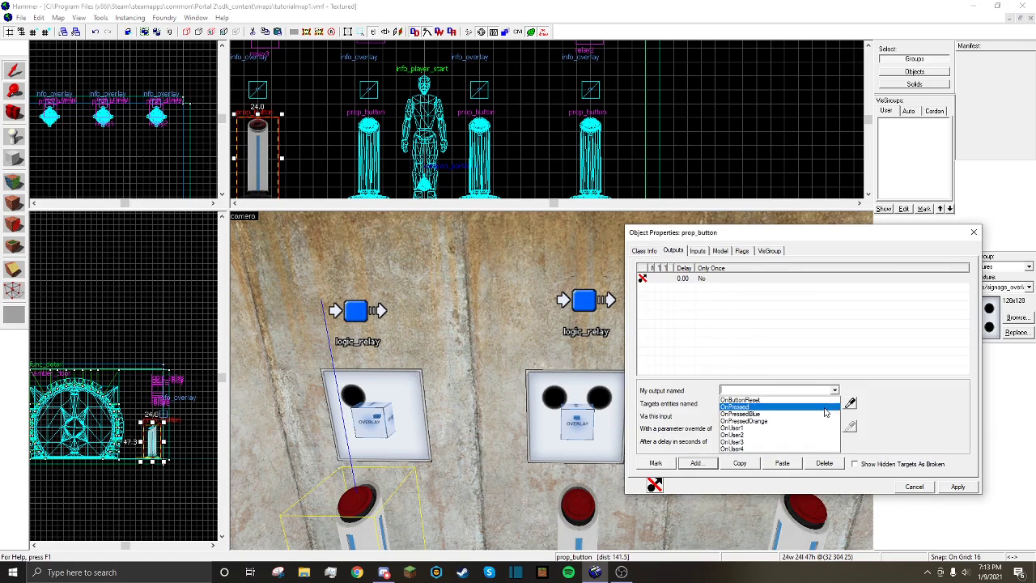
click(826, 406)
click(836, 405)
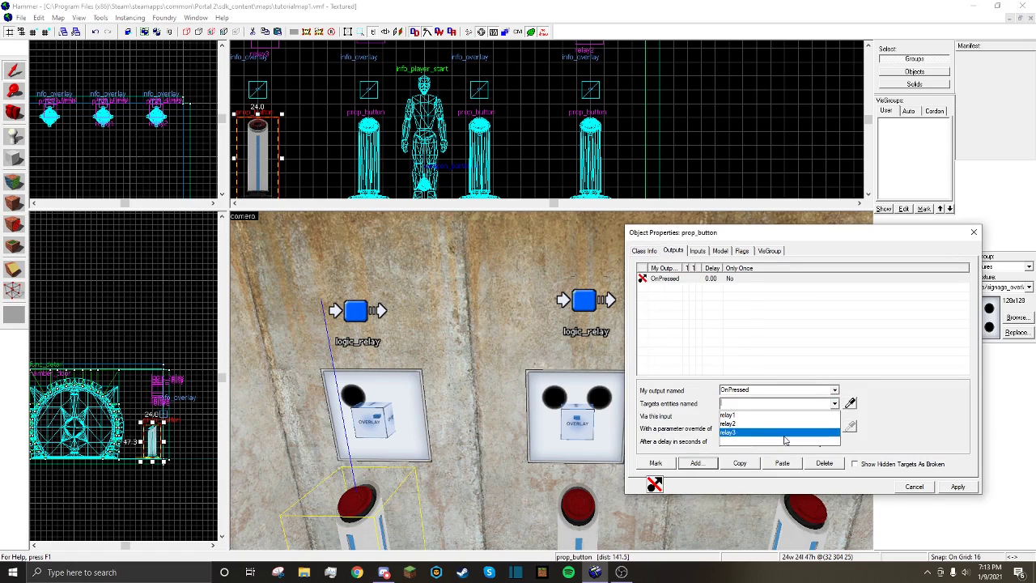
click(785, 436)
click(835, 418)
click(834, 417)
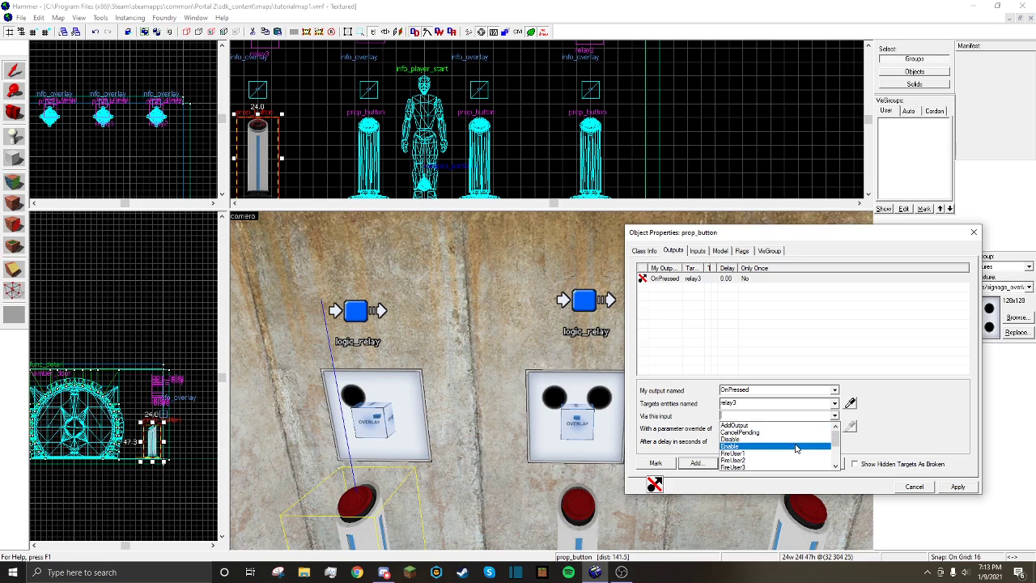
click(796, 447)
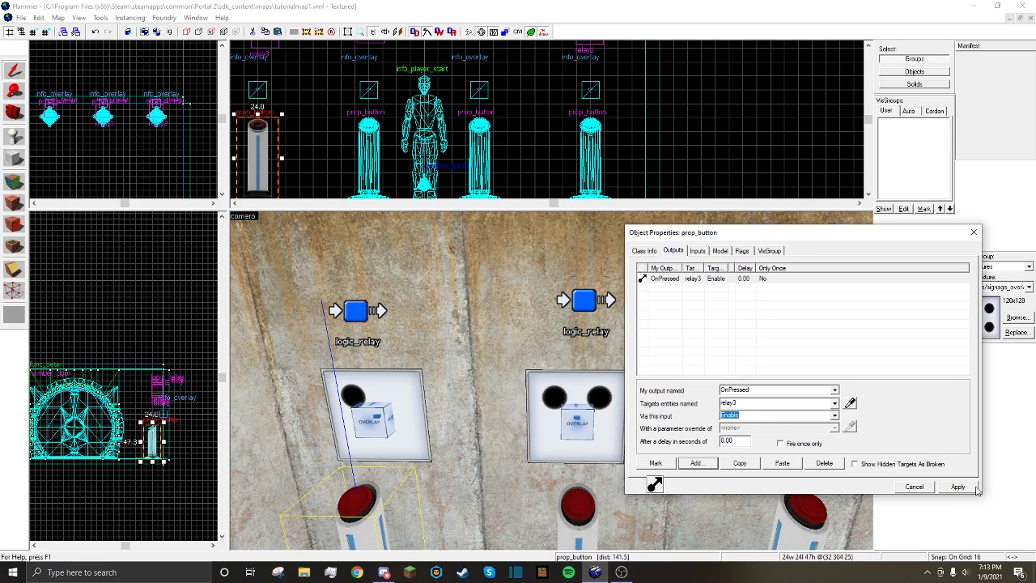
click(972, 233)
Set Start Disabled to Yes on relay3 above the one-dot sign and apply it
double_click(357, 321)
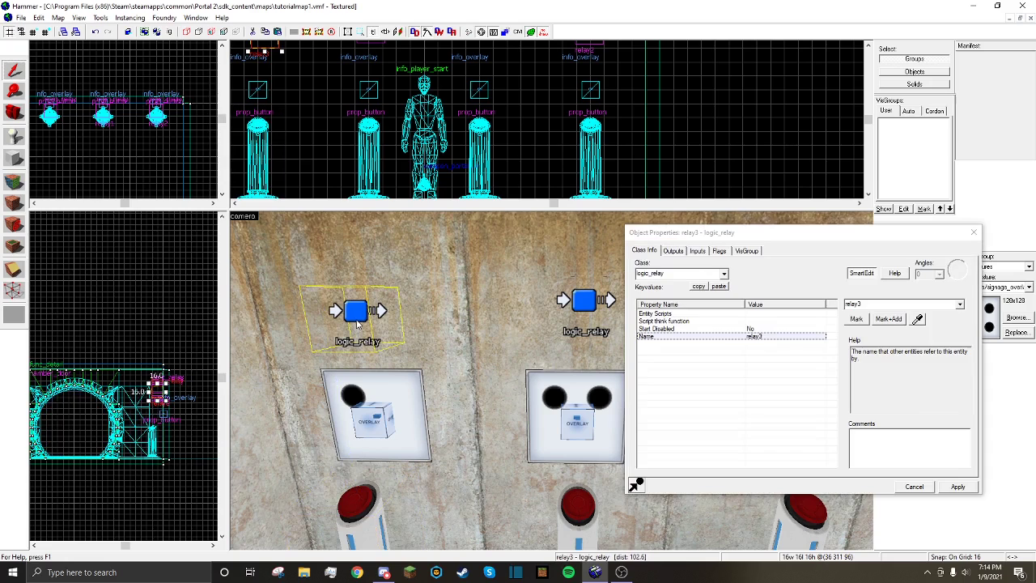
click(766, 329)
click(961, 304)
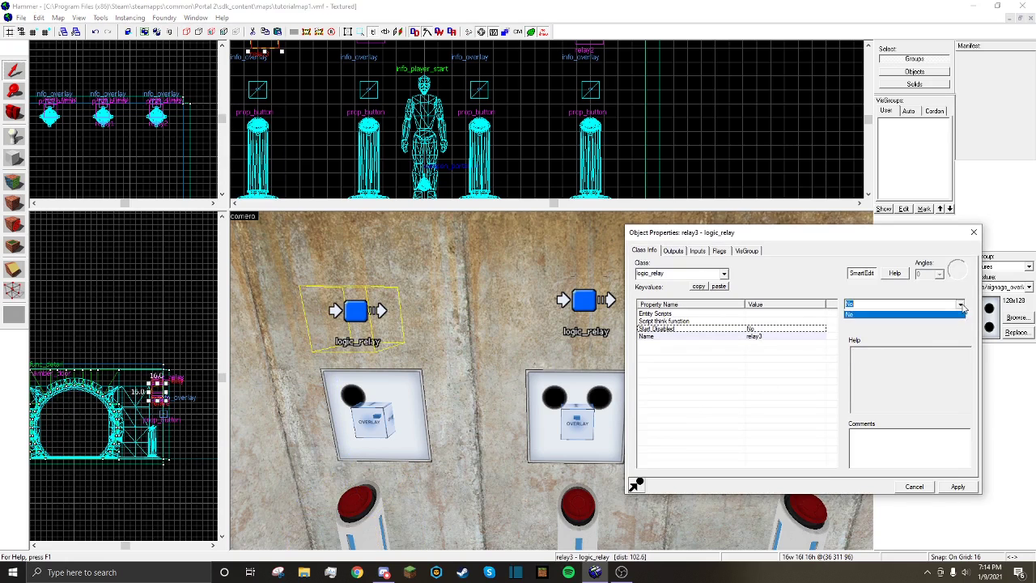
click(931, 321)
click(959, 489)
click(974, 232)
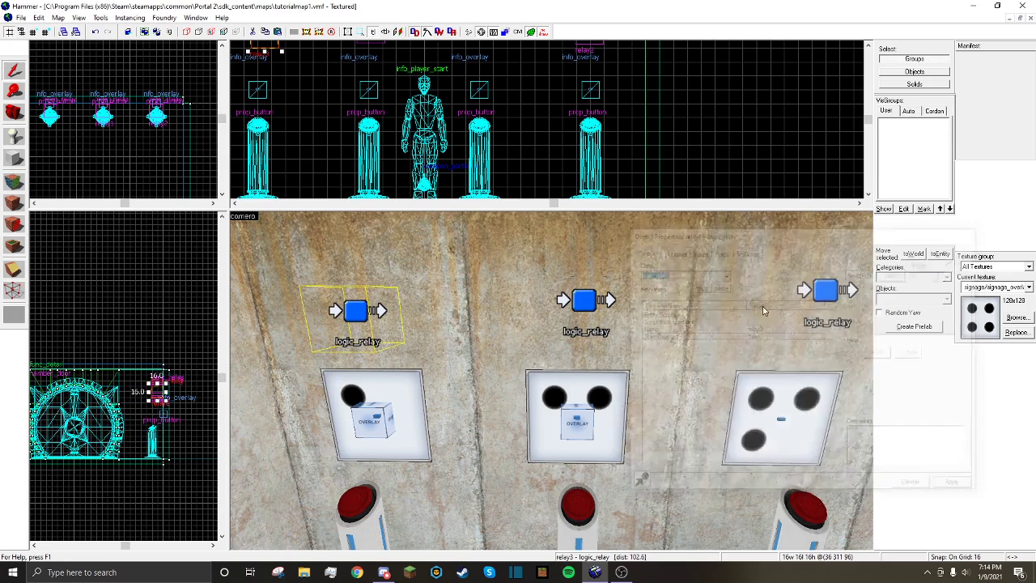
Add an OnTrigger output to relay2 above the four-dot sign that sends Enable to relay3
key(s)
key(d)
key(d)
key(w)
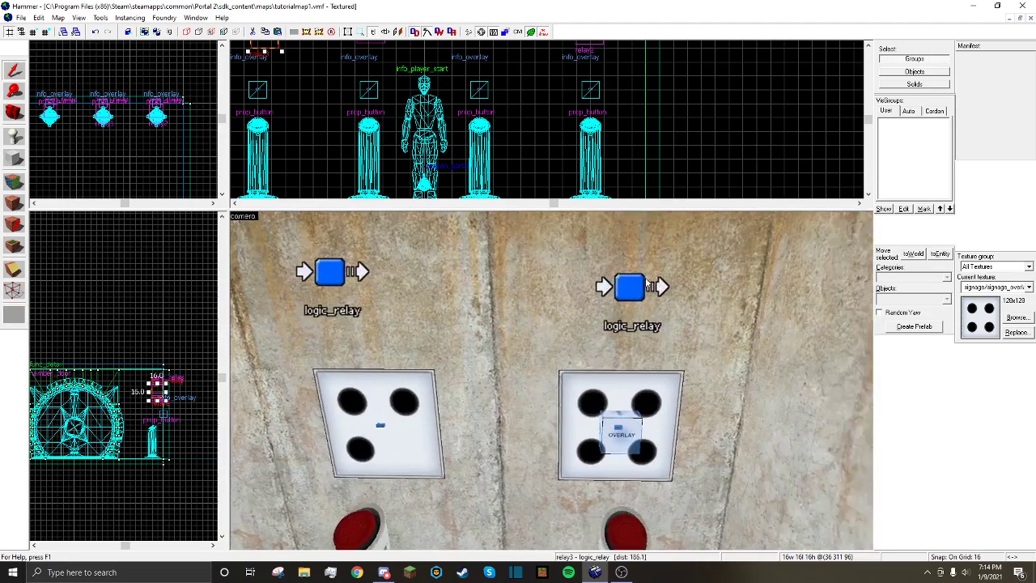
key(s)
double_click(587, 301)
click(670, 252)
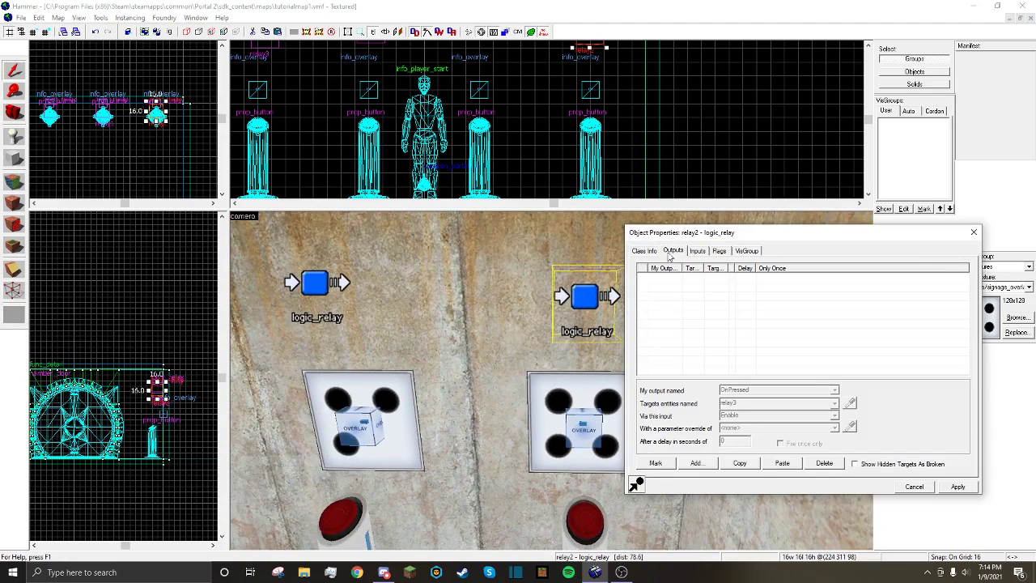
click(695, 463)
click(835, 391)
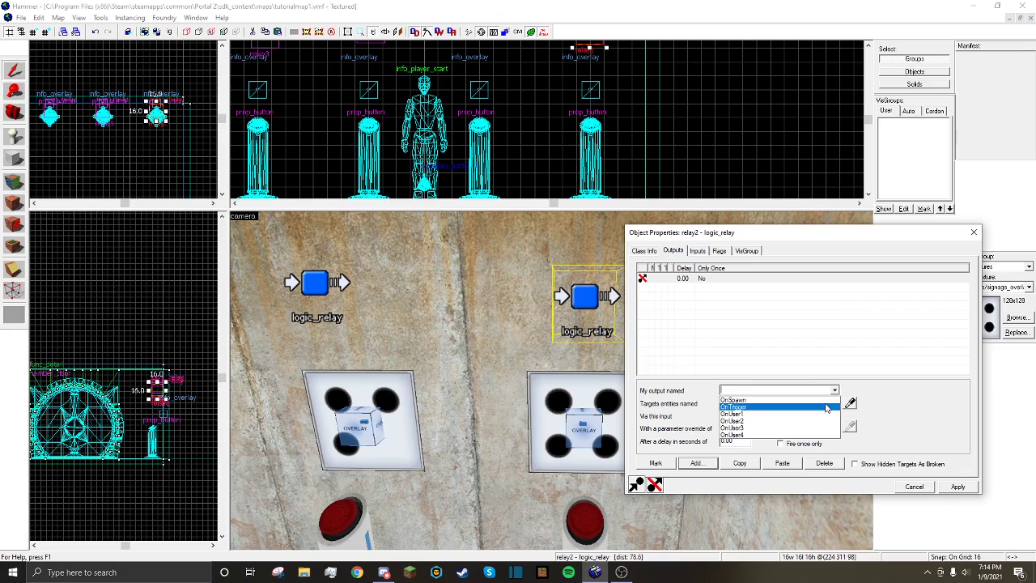
click(770, 406)
click(835, 403)
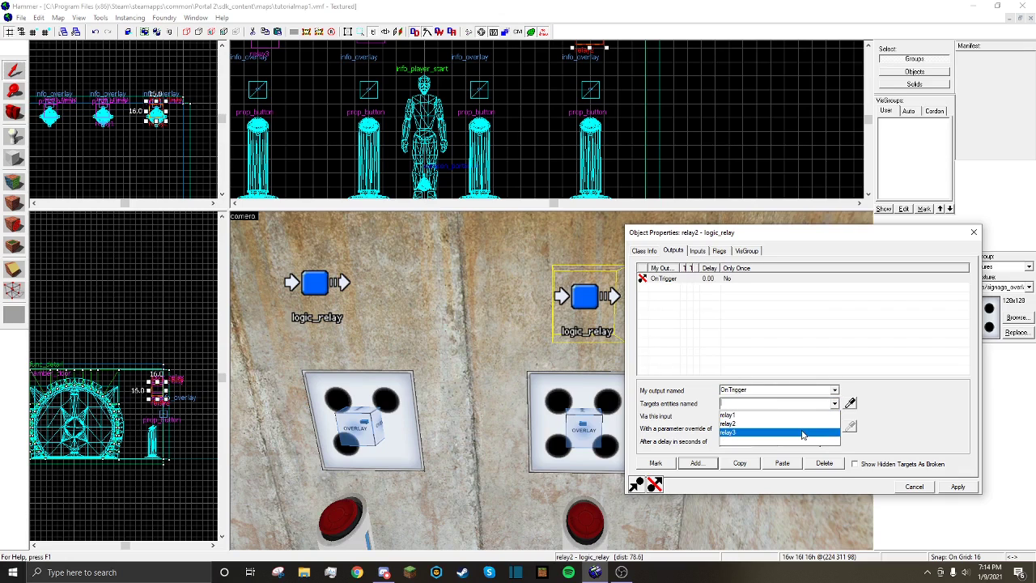
click(803, 433)
click(834, 415)
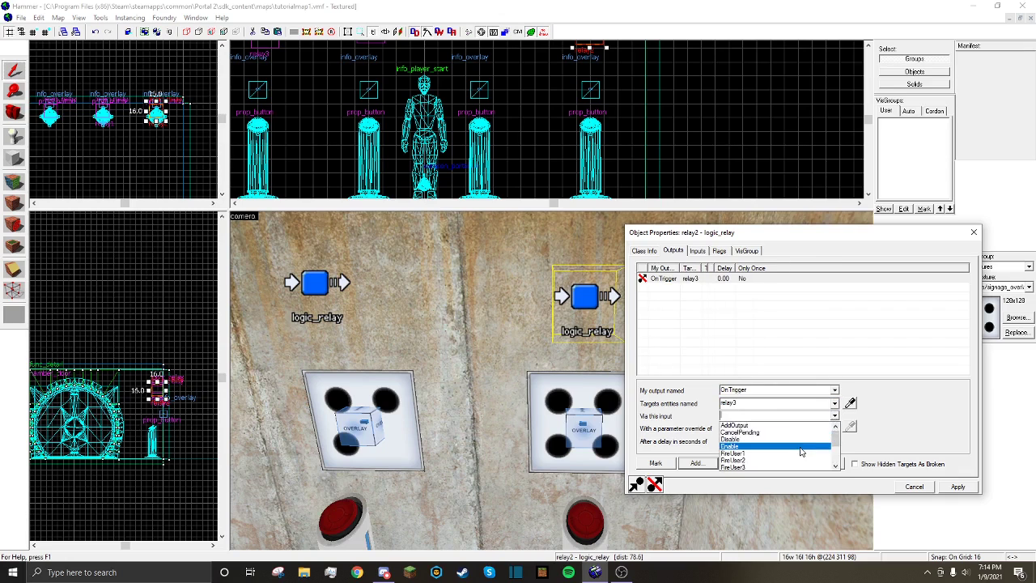
click(801, 450)
click(973, 232)
Review the name and Start Disabled properties of the logic_relay above the one-dot sign
key(a)
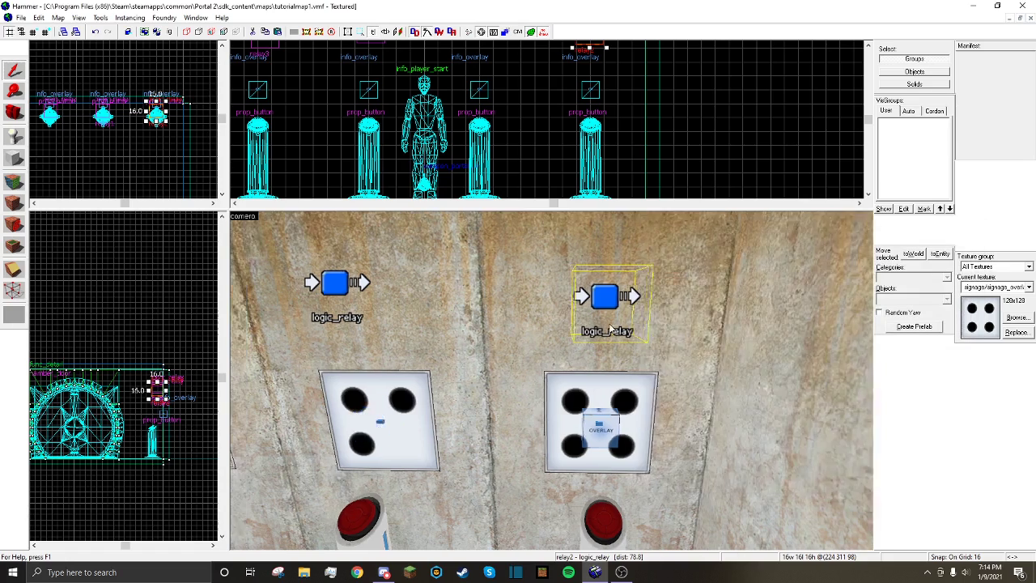
key(d)
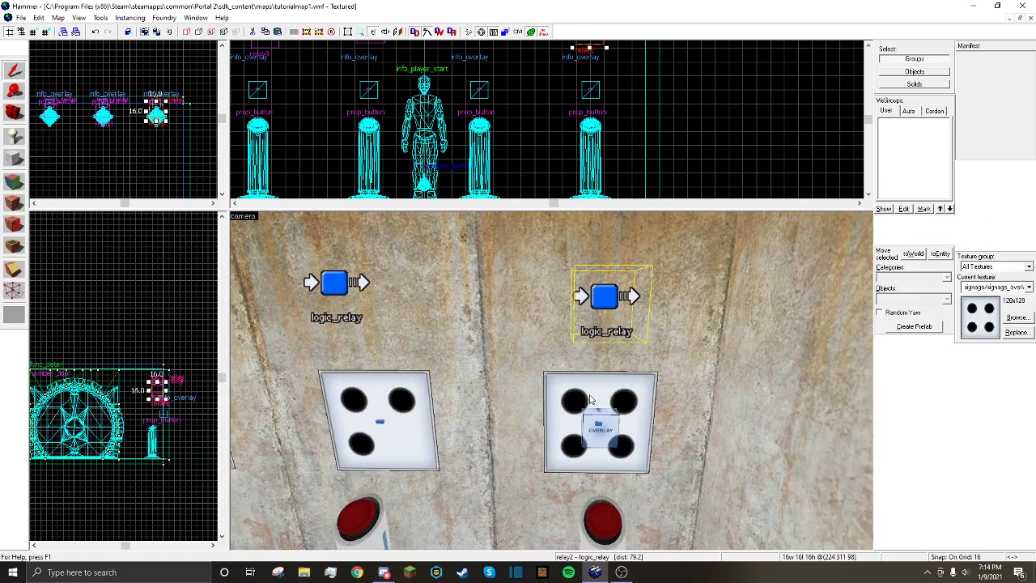
key(a)
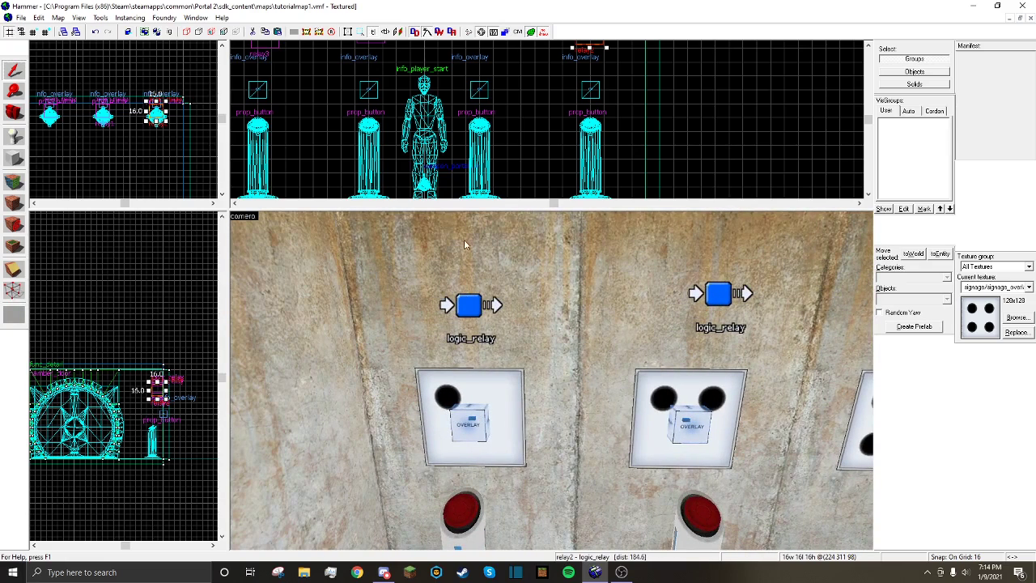
double_click(465, 306)
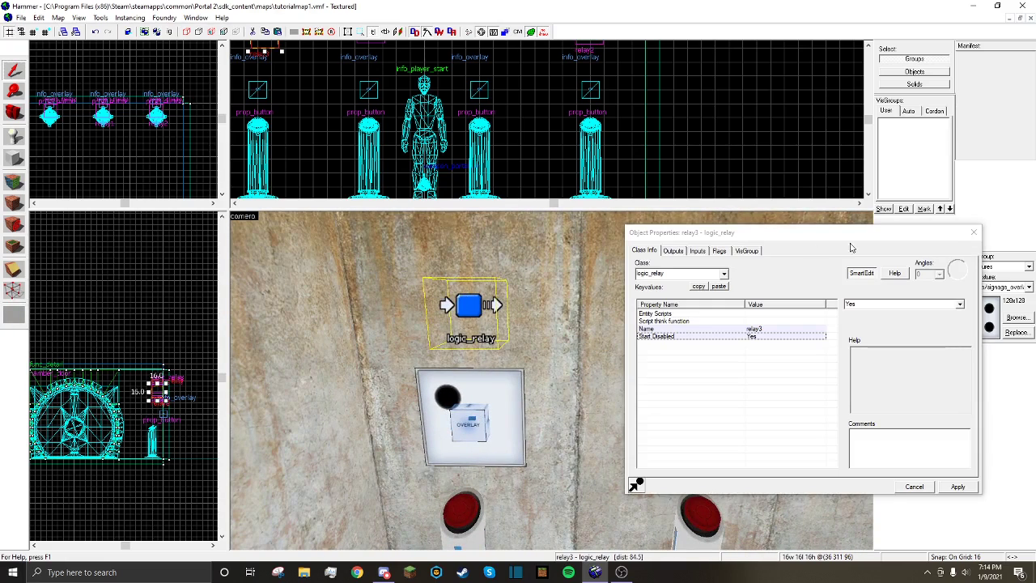
click(969, 236)
key(s)
key(w)
key(d)
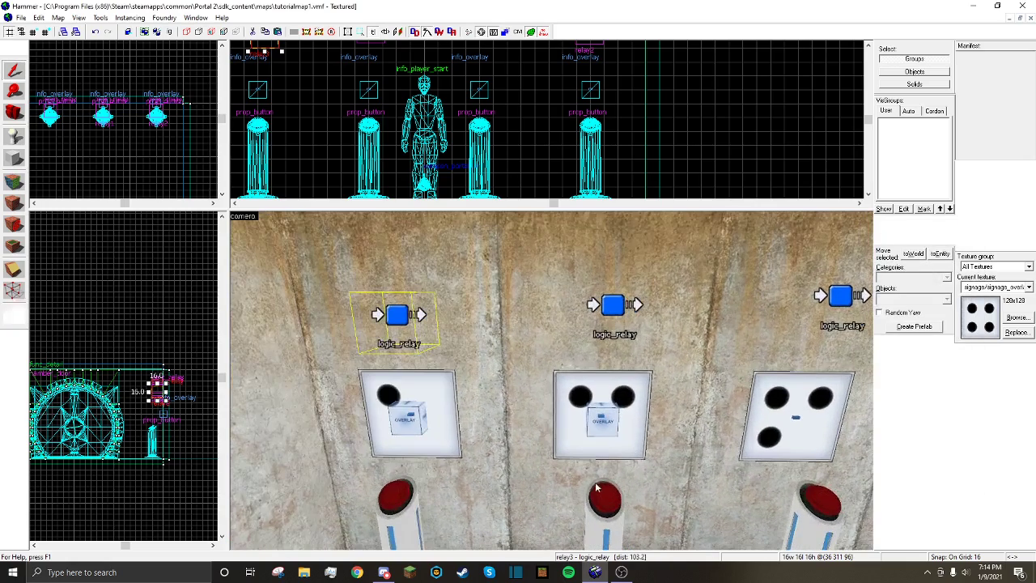
double_click(596, 486)
click(674, 251)
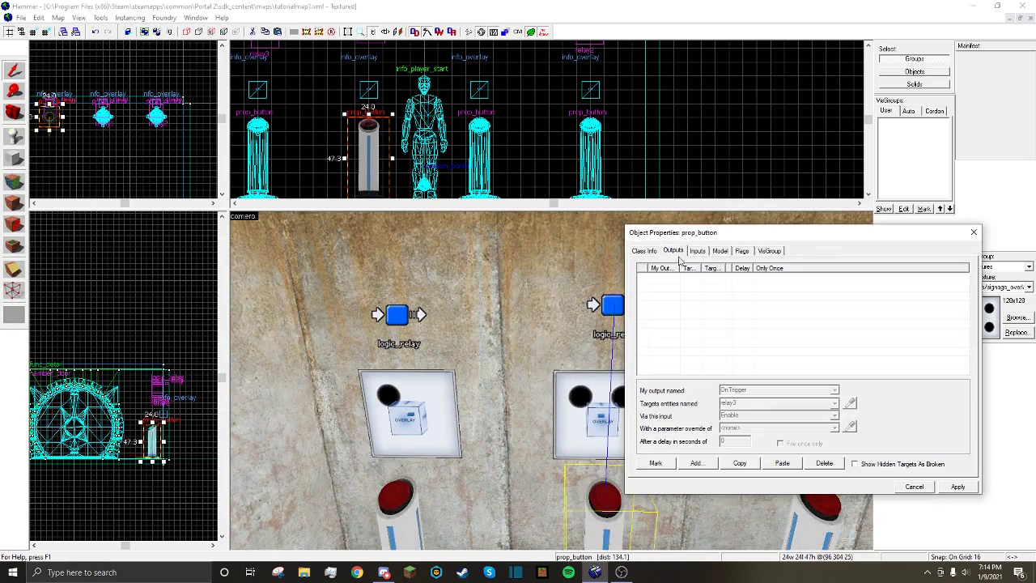
click(974, 235)
Name the logic_relay above the two-dot sign relay4
double_click(613, 305)
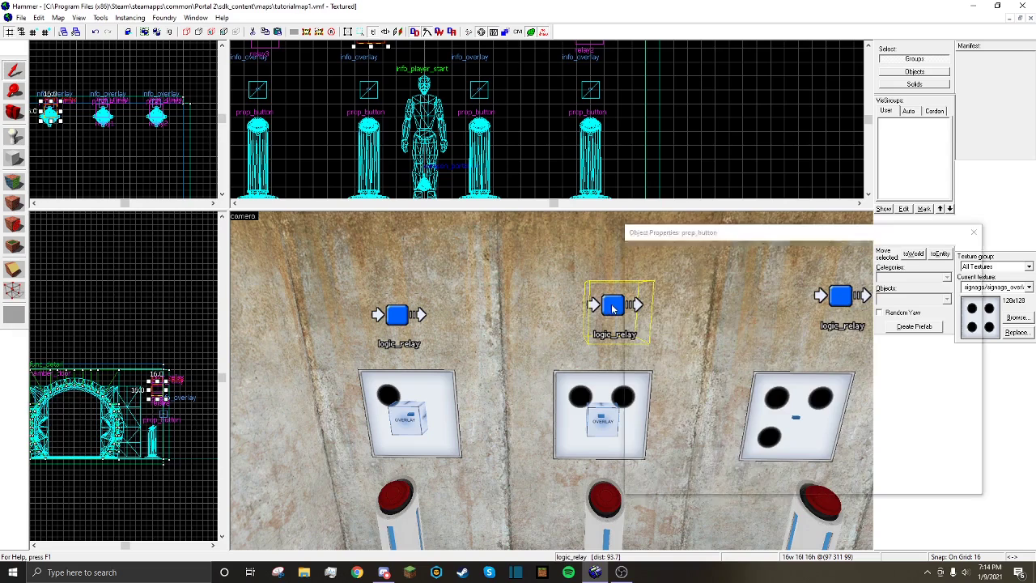
click(868, 302)
text(relay4)
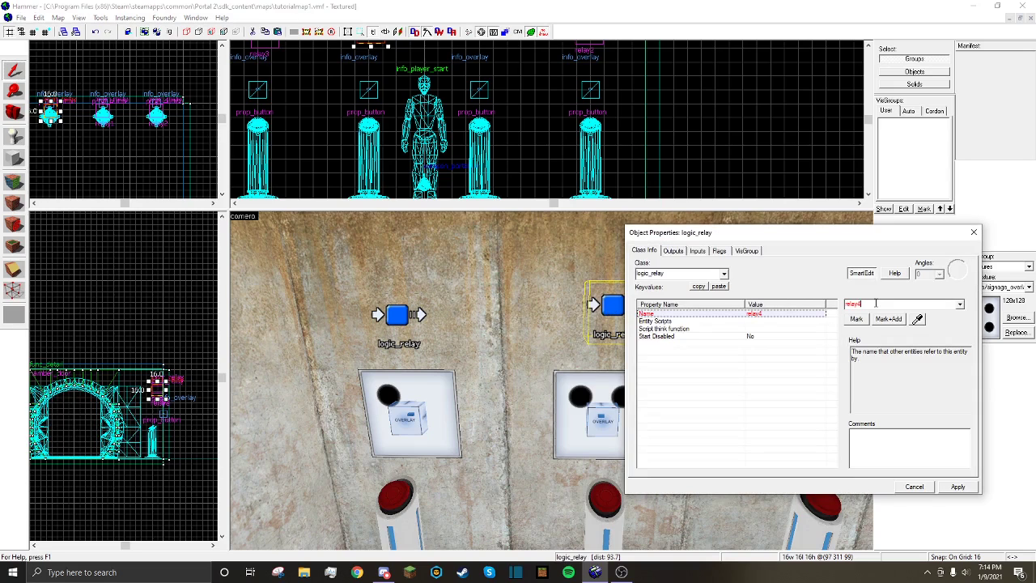
key(Return)
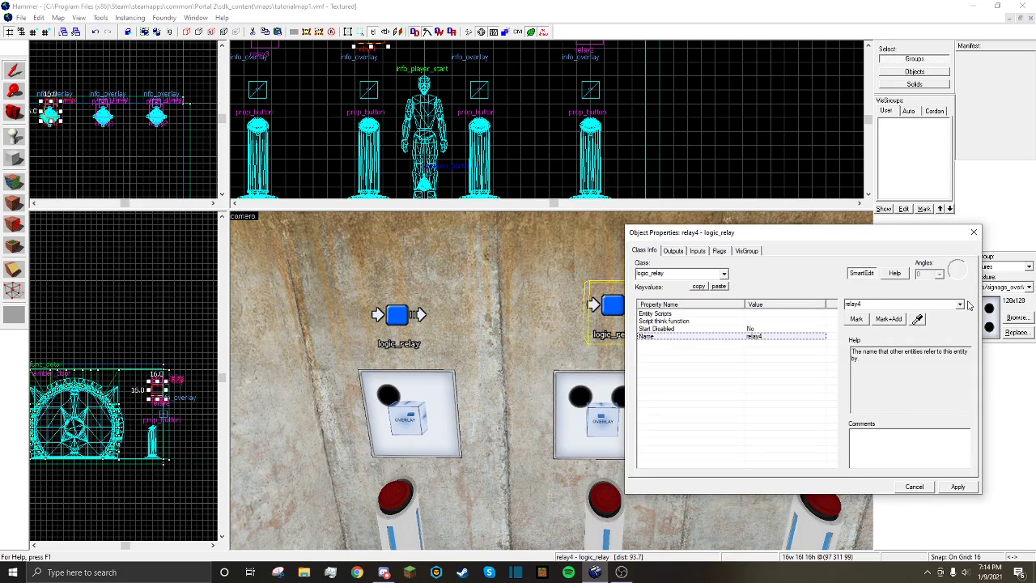
click(974, 233)
Add an OnPressed output to the two-dot button that sends Trigger to relay4, apply it and save the map
double_click(604, 504)
click(673, 250)
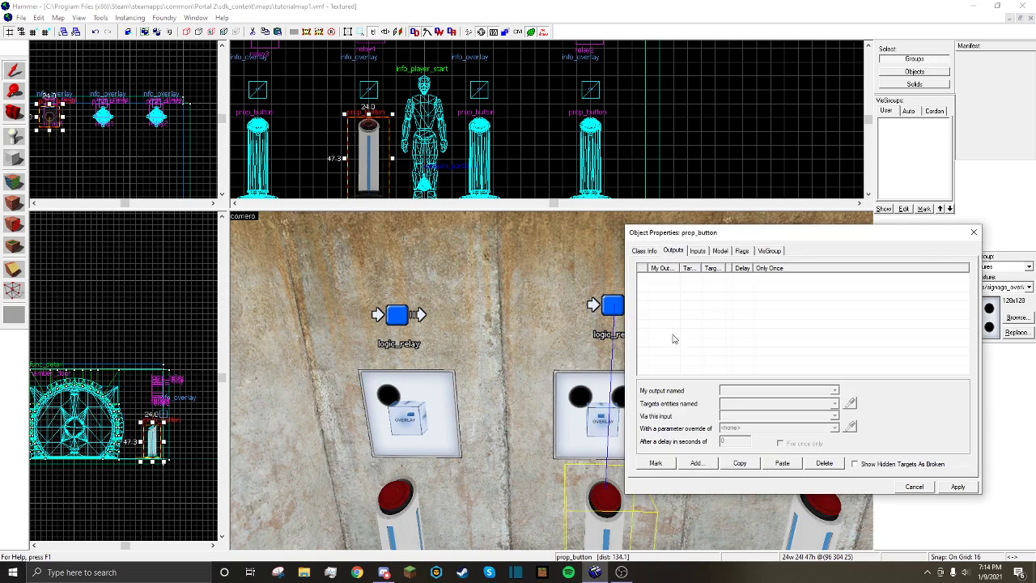
click(695, 465)
click(836, 403)
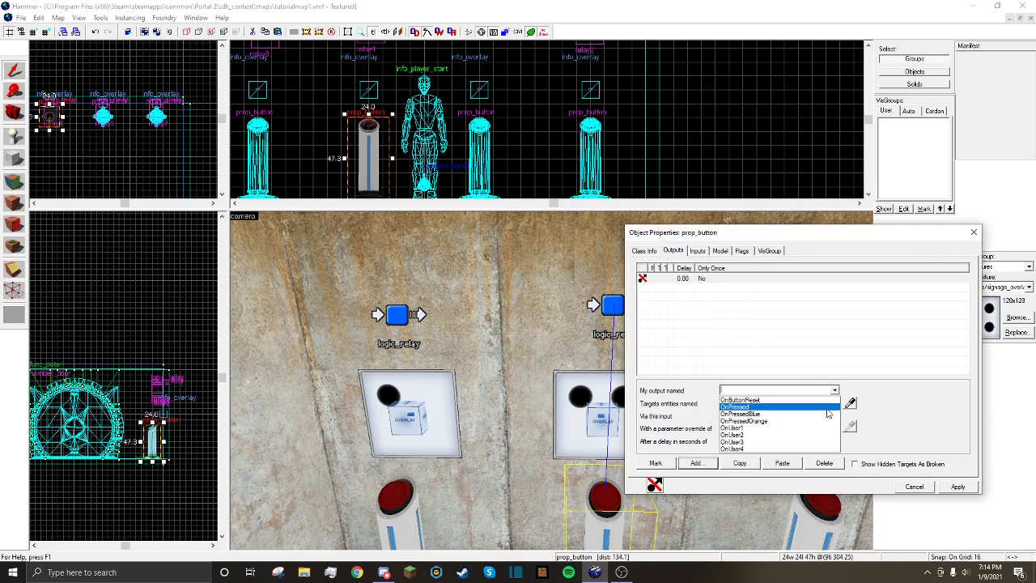
click(836, 405)
click(835, 405)
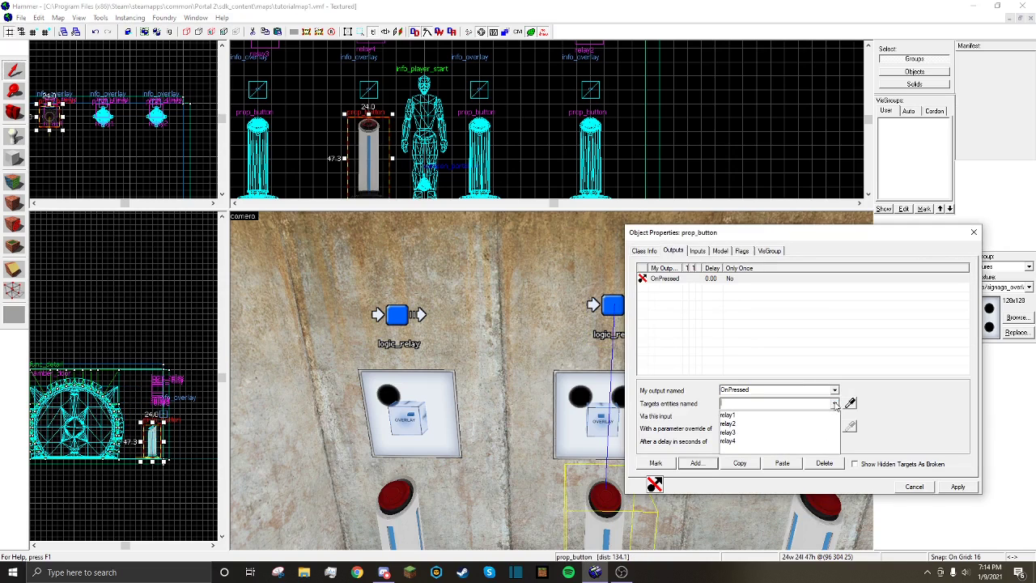
click(787, 441)
click(822, 416)
text(tr)
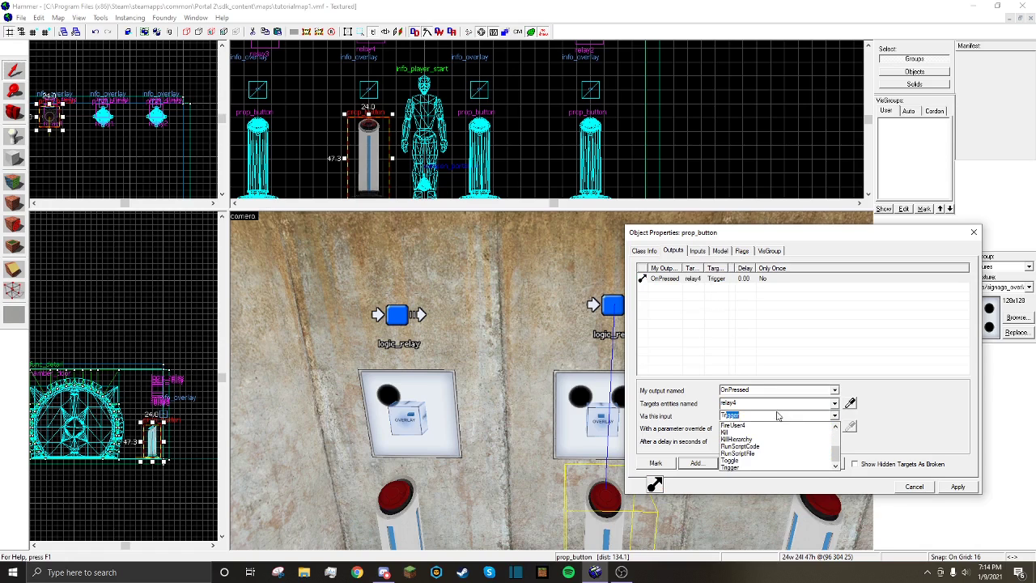
key(Tab)
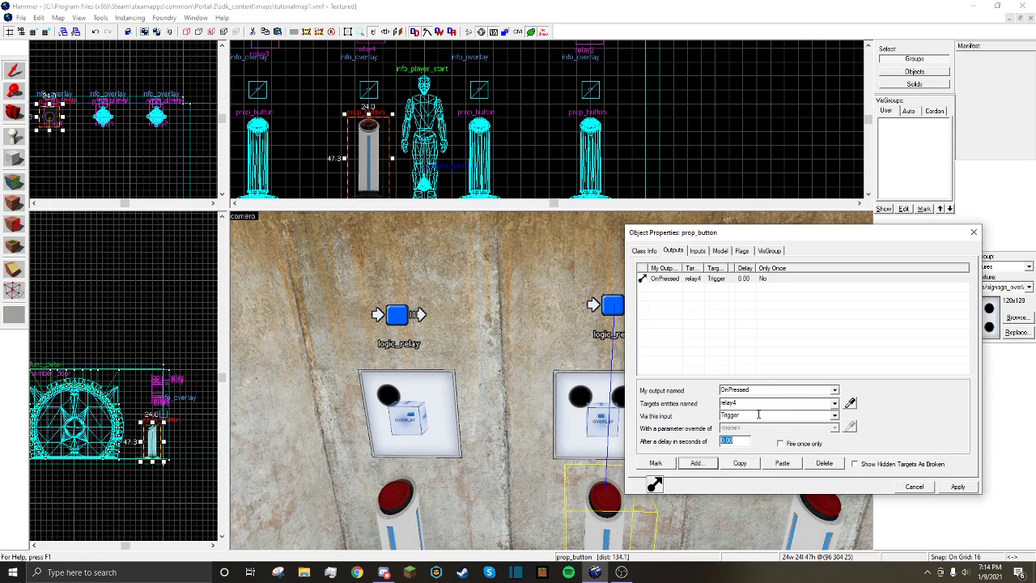
click(953, 489)
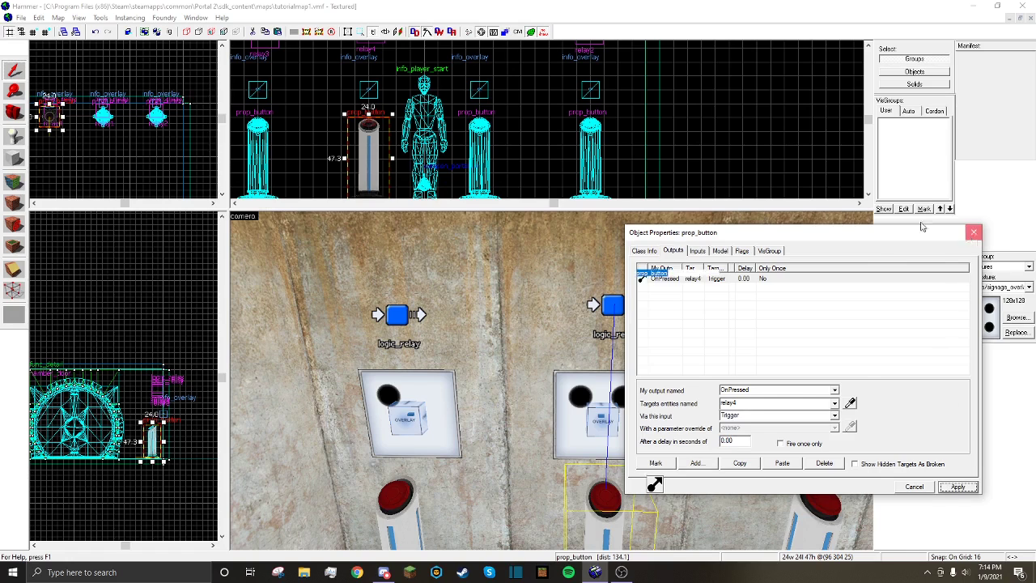
click(974, 232)
click(21, 17)
click(41, 68)
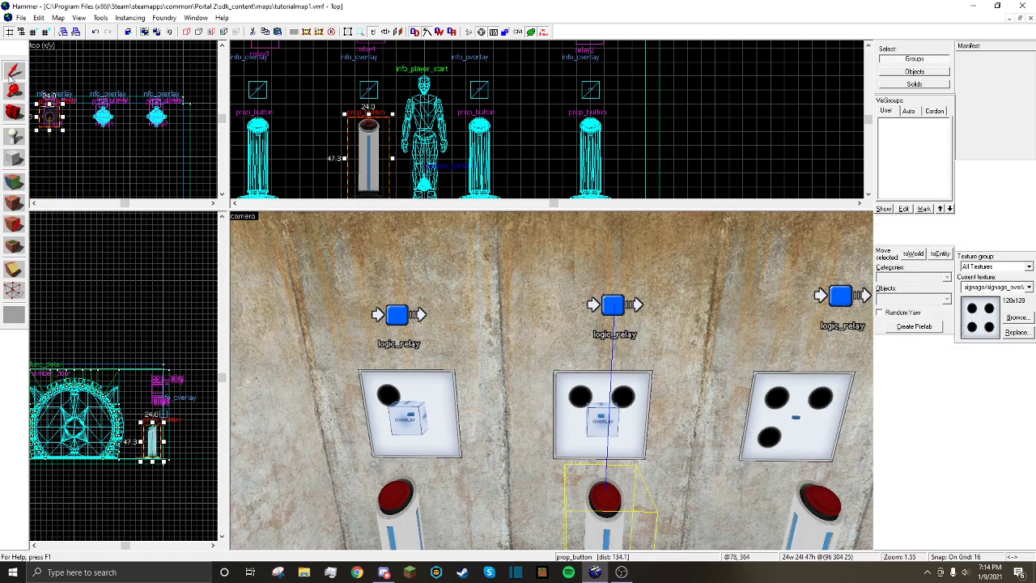
Add an OnTrigger output to relay3 above the one-dot sign that sends Enable to relay4, and apply it
double_click(397, 316)
click(670, 251)
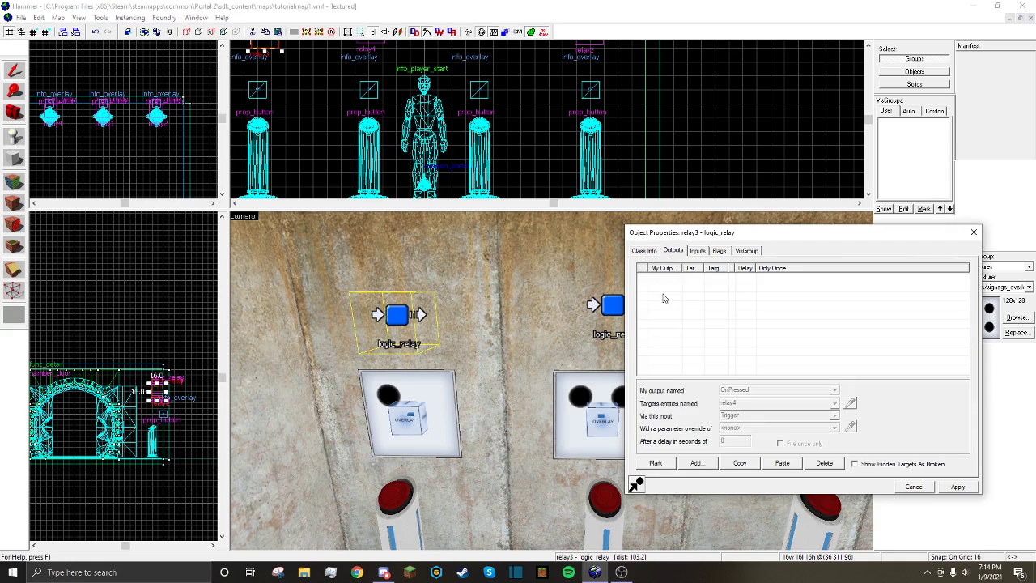
click(697, 463)
click(835, 403)
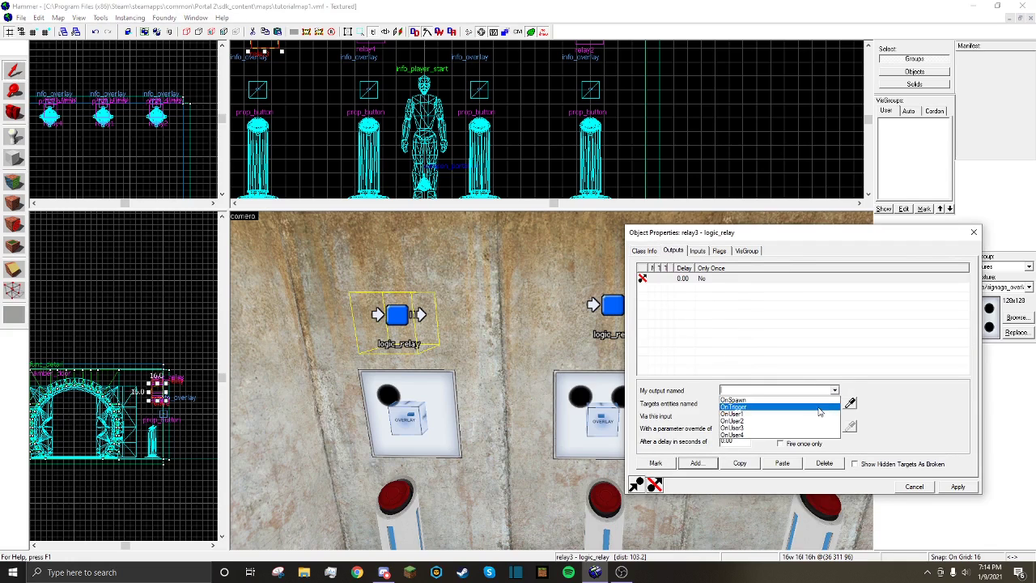
click(835, 403)
click(835, 404)
click(737, 431)
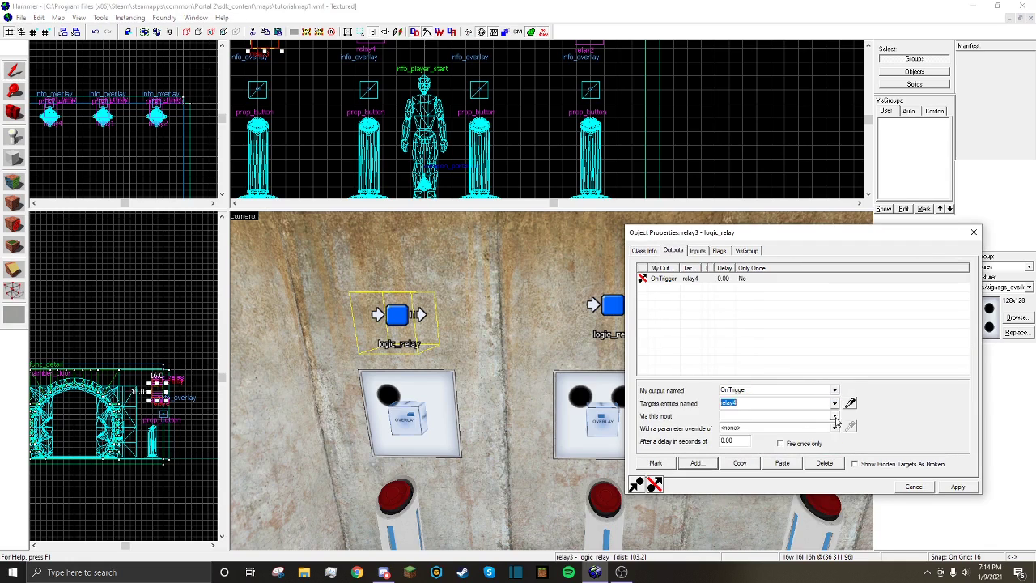
click(834, 416)
click(805, 447)
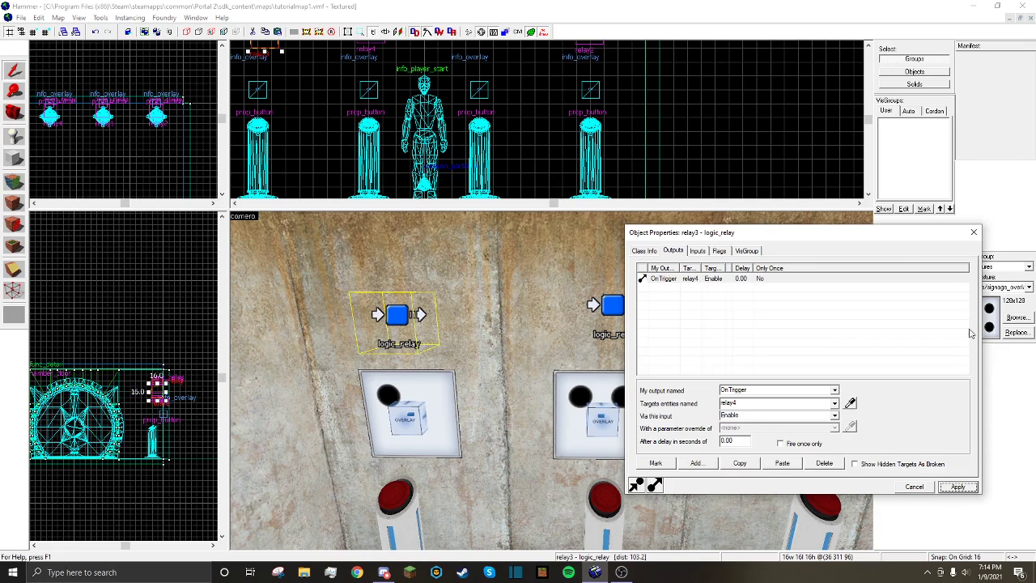
click(974, 233)
Set Start Disabled to Yes on relay4 above the two-dot sign, apply it and save the map
click(610, 305)
key(alt+Return)
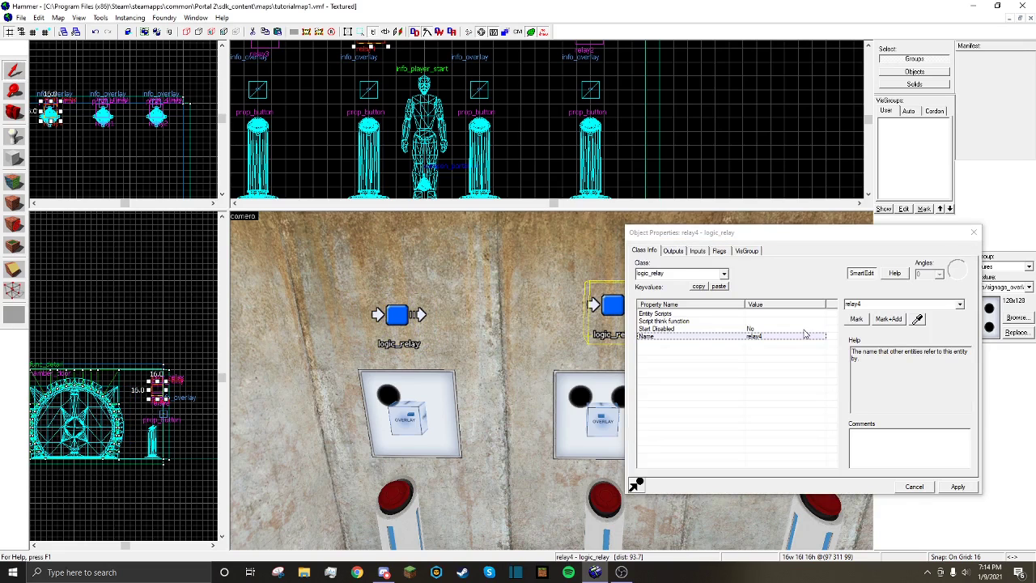
click(800, 329)
click(959, 304)
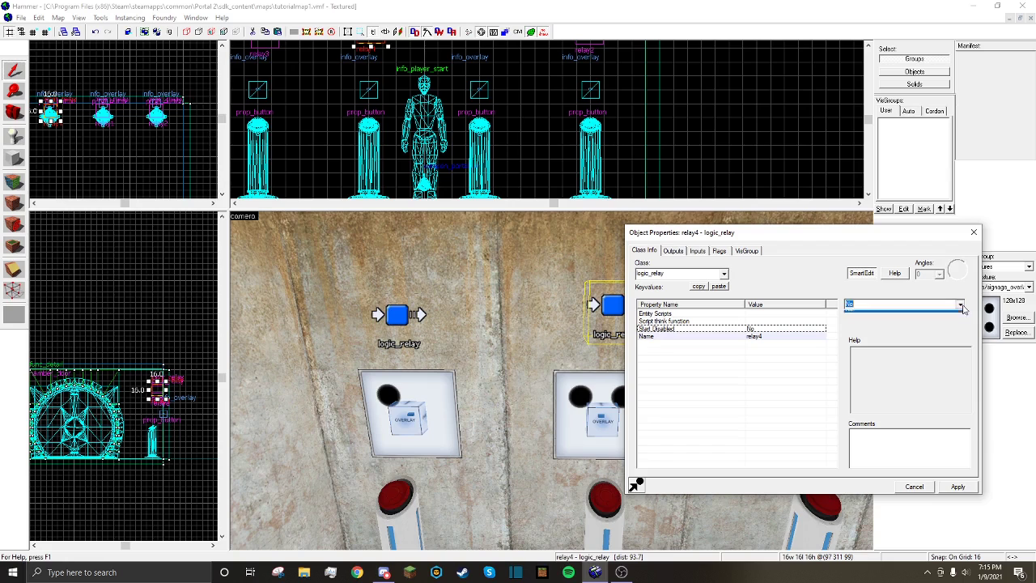
click(942, 314)
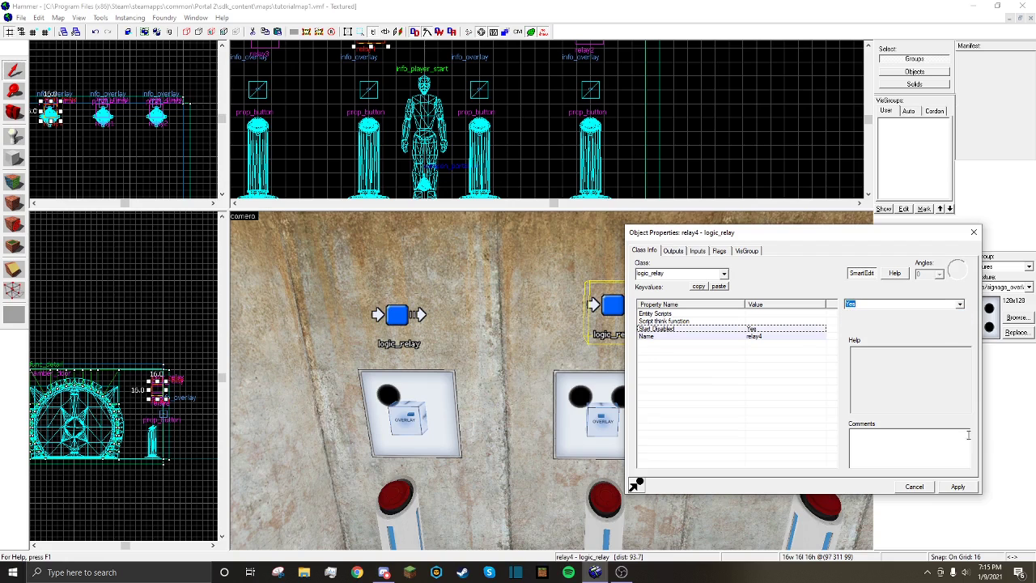
click(958, 488)
click(974, 233)
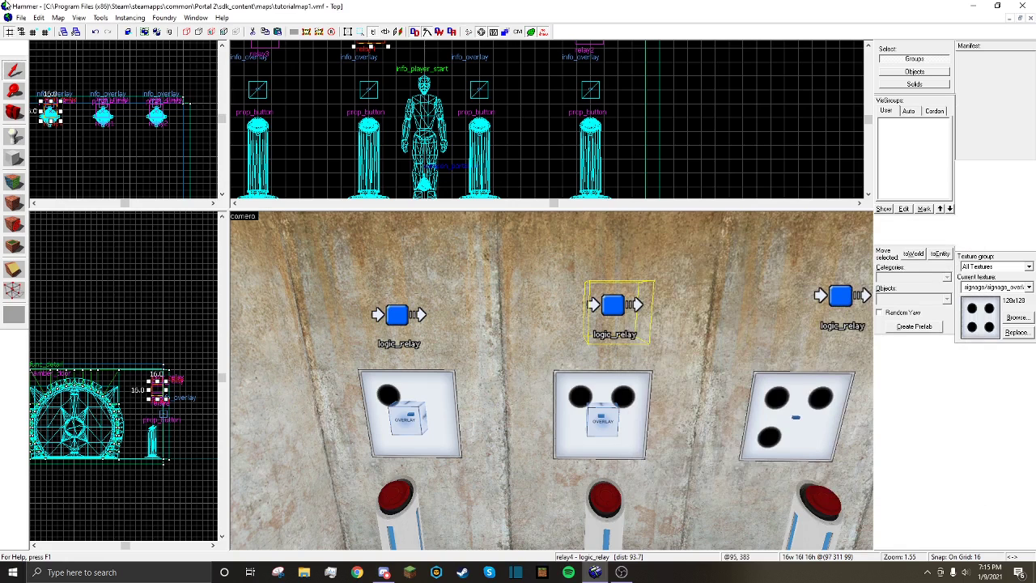
click(21, 17)
click(15, 66)
Review the name and Start Disabled properties of relay4, reapply them and save the map
key(d)
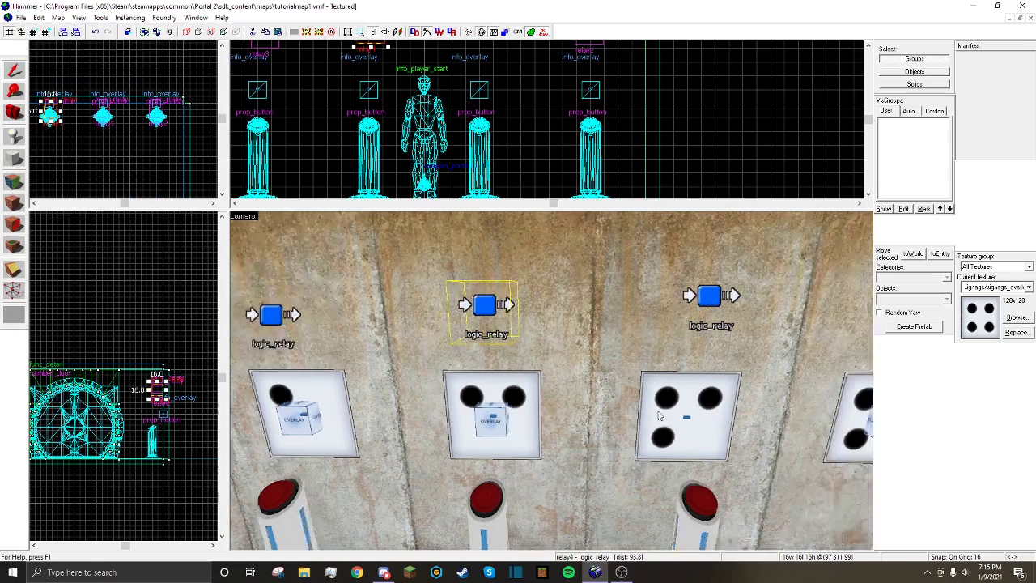
key(s)
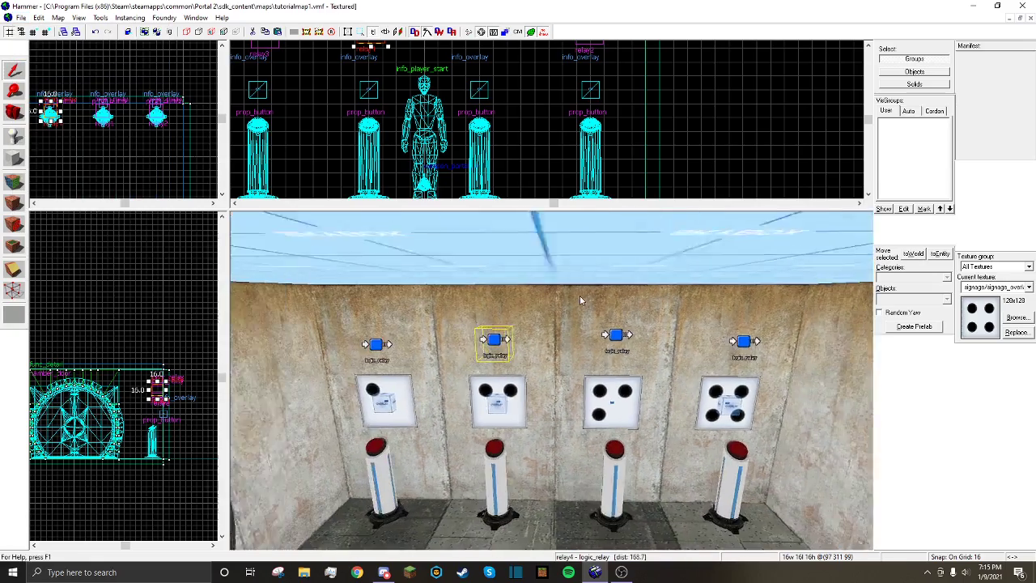
key(w)
key(a)
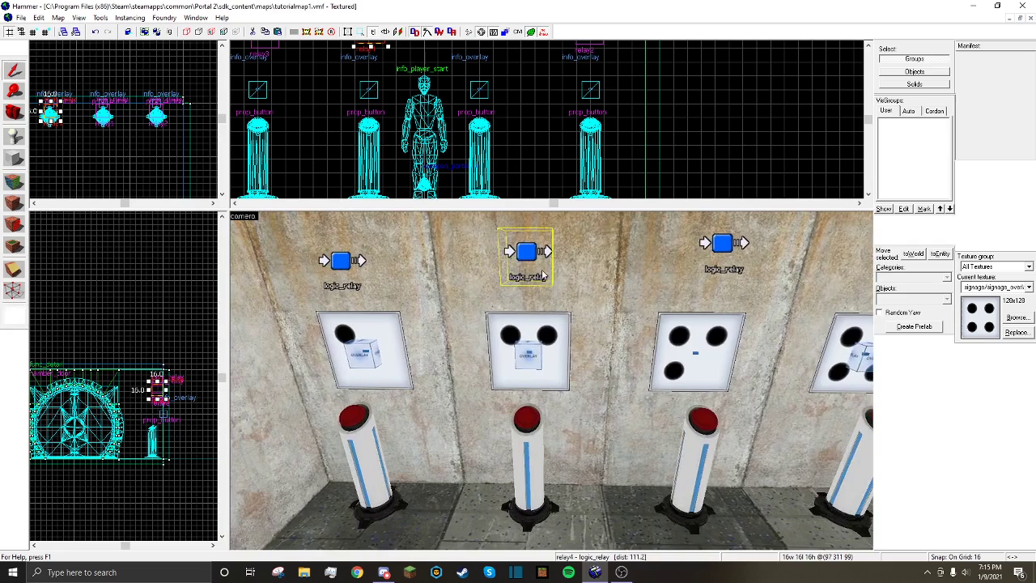
key(alt+Return)
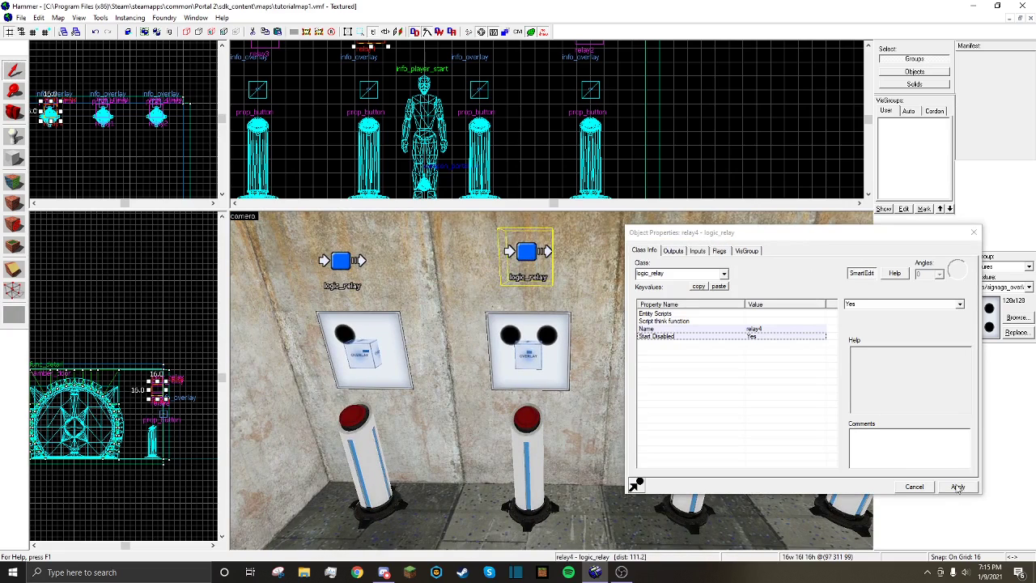
click(958, 487)
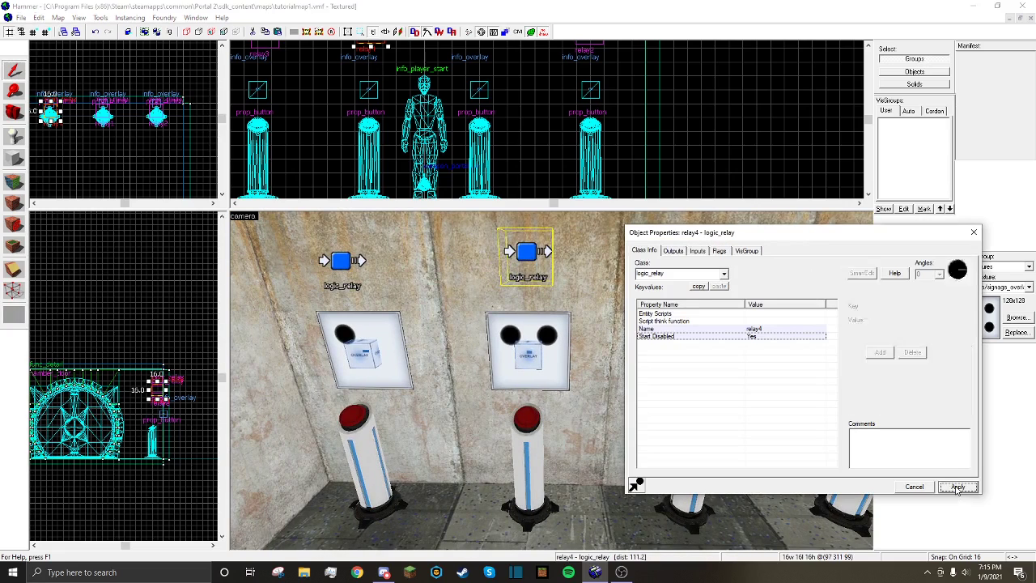
click(974, 233)
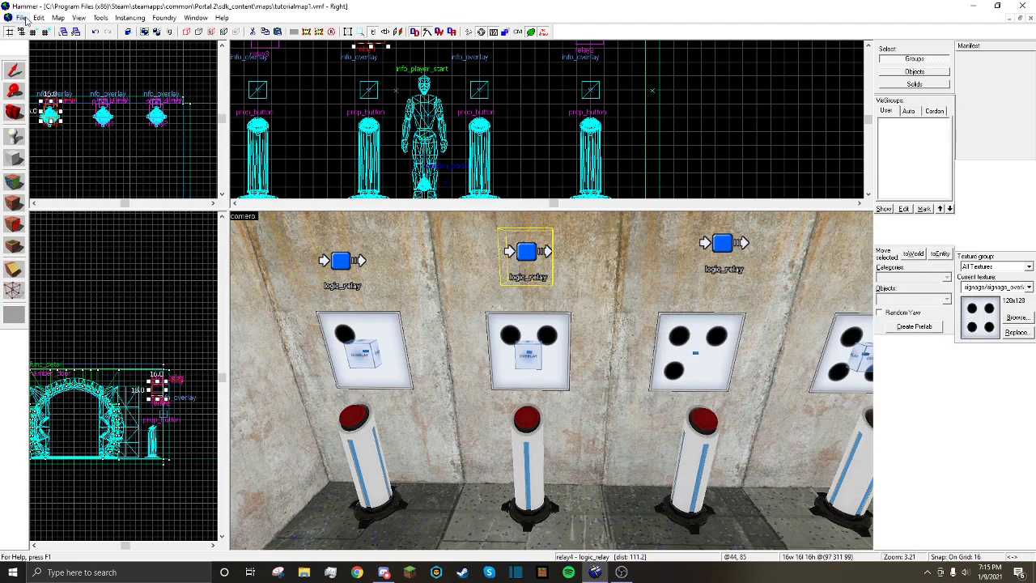
click(26, 21)
click(45, 67)
Place a math_counter entity on the wall above each of the four logic_relays
key(shift+e)
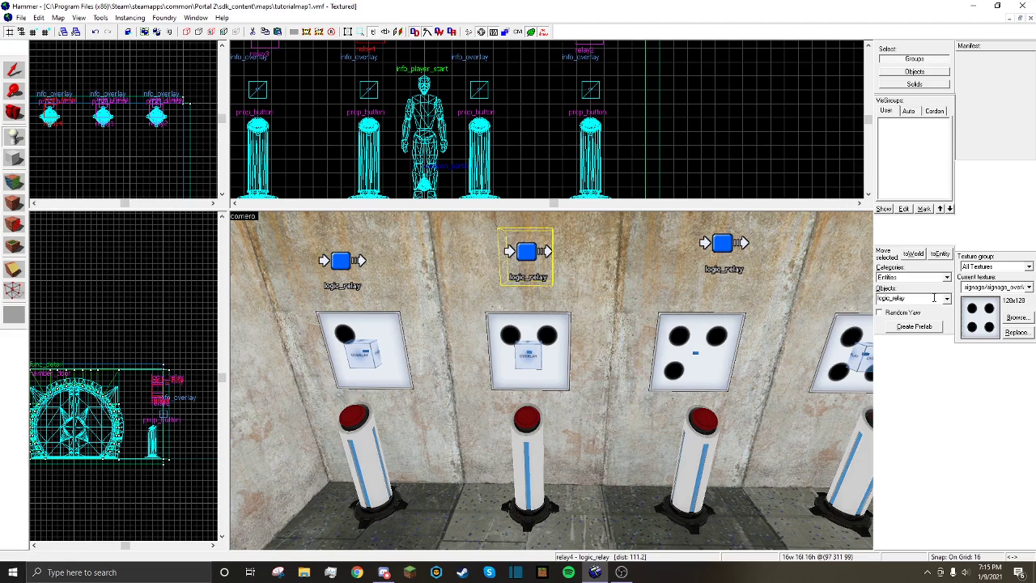
double_click(933, 297)
text(math_cou)
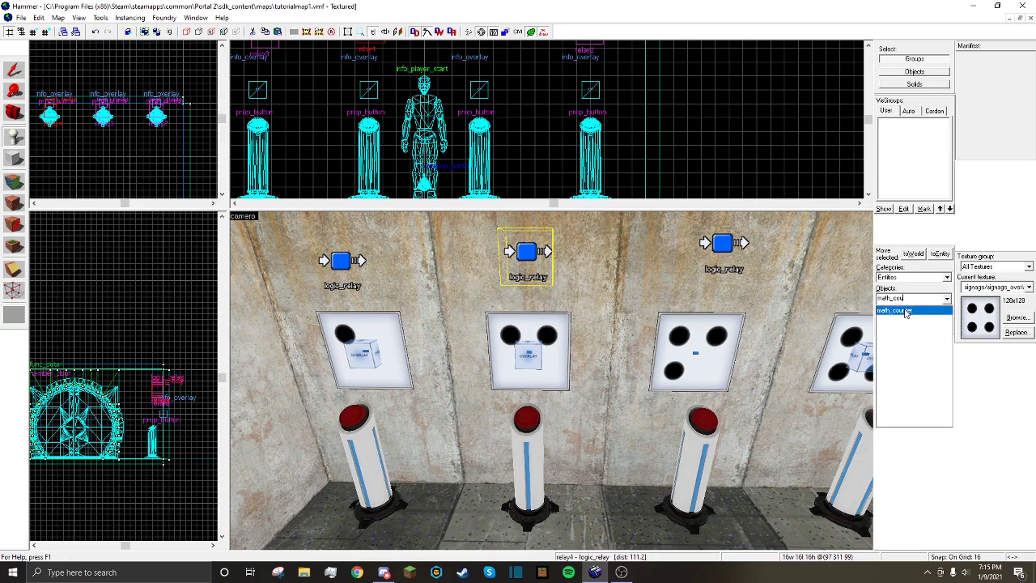
click(905, 311)
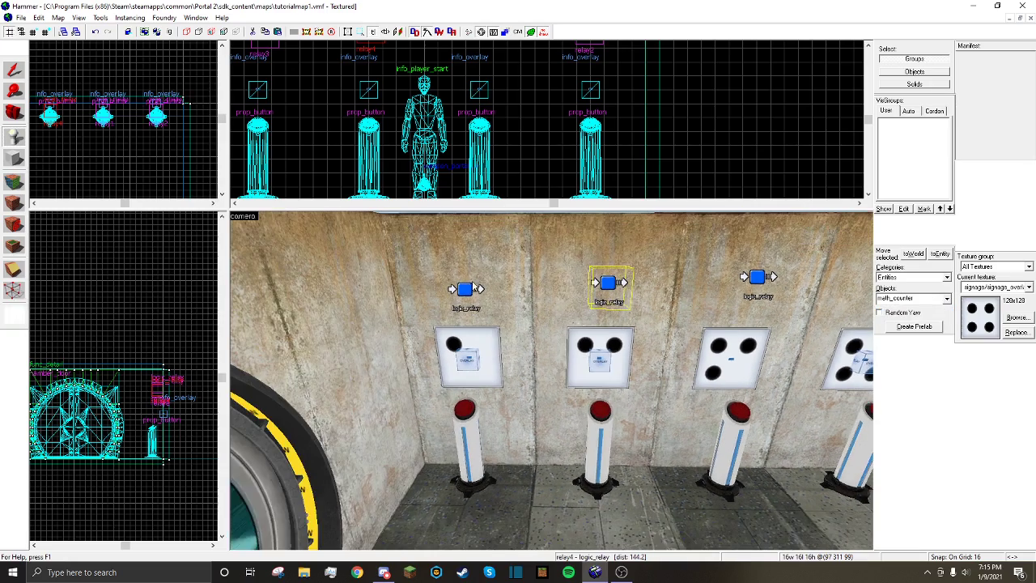
click(466, 250)
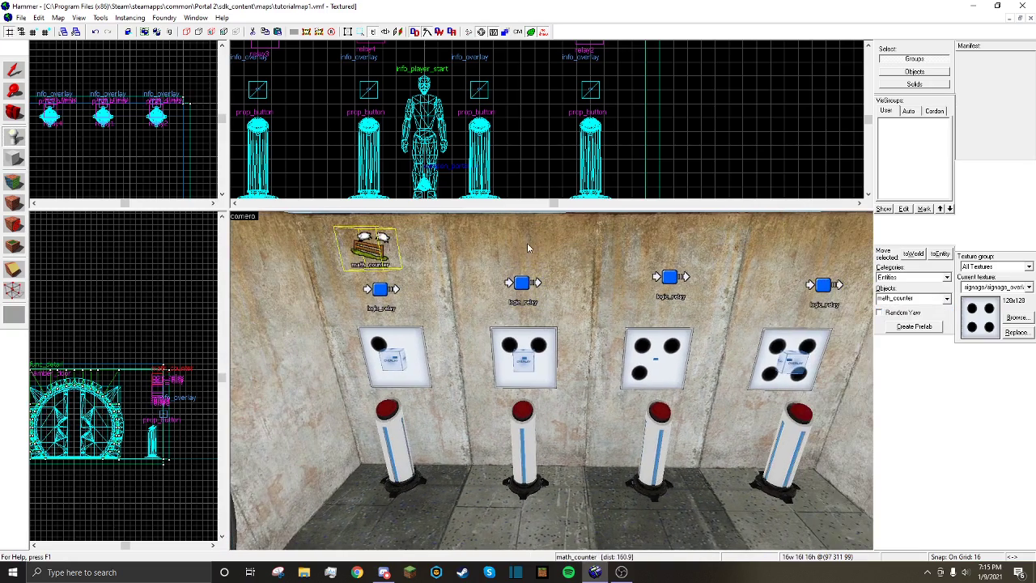
click(527, 244)
key(d)
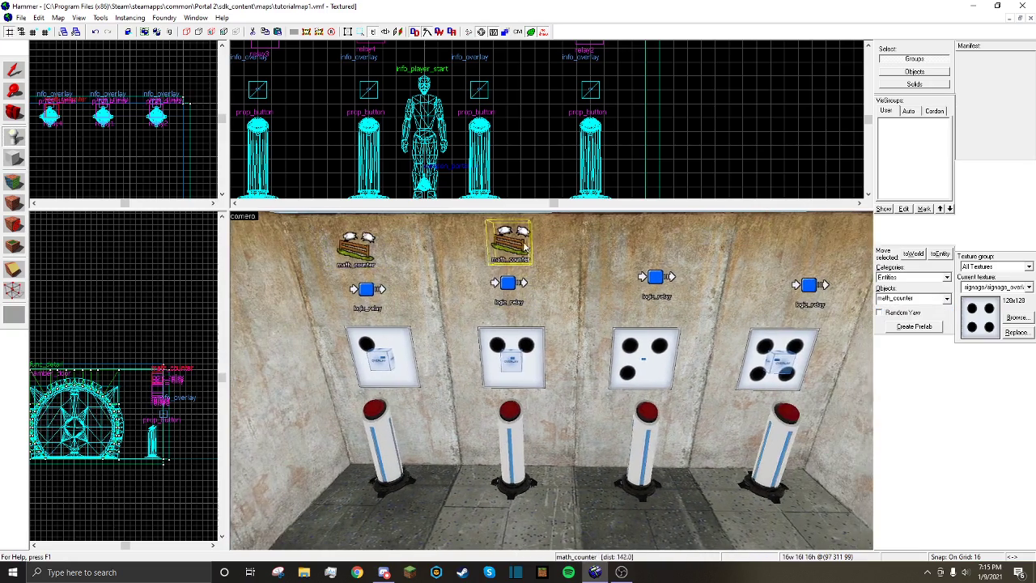
click(567, 241)
key(d)
click(680, 243)
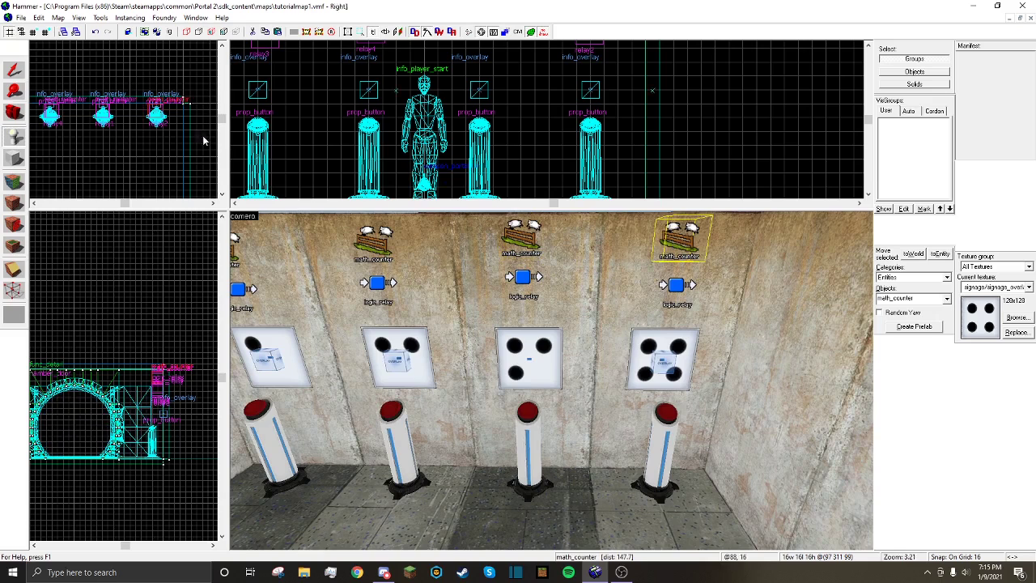
Name the math_counter above the three-dot sign math1 and apply it
click(14, 71)
key(d)
double_click(585, 246)
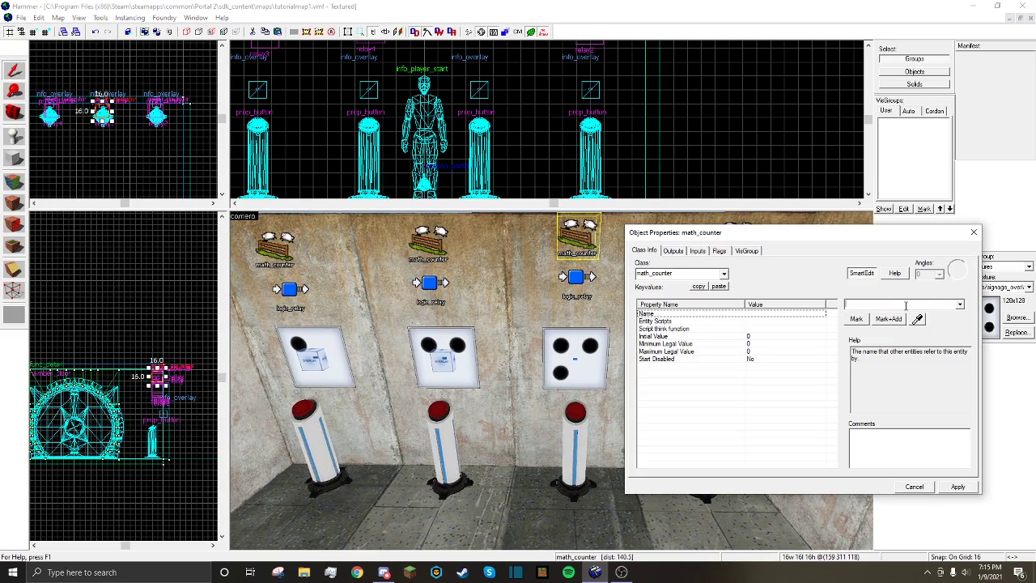
text(math1)
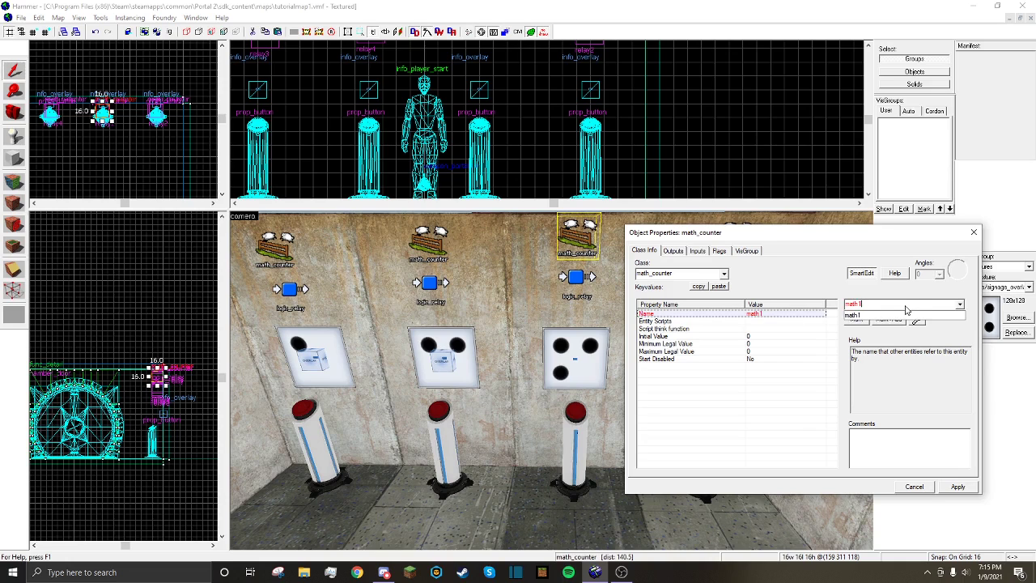
key(Return)
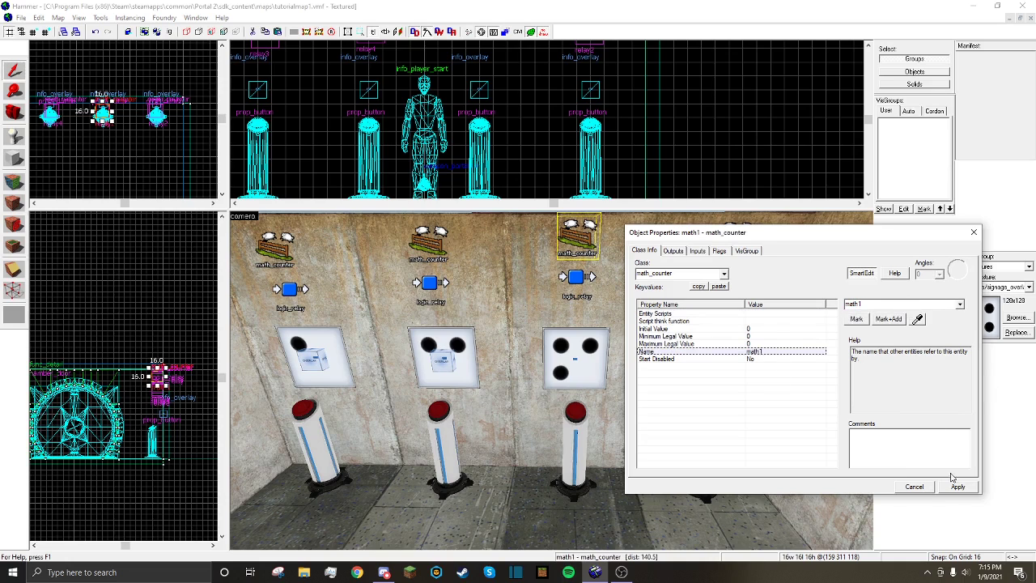
click(958, 487)
click(974, 232)
key(d)
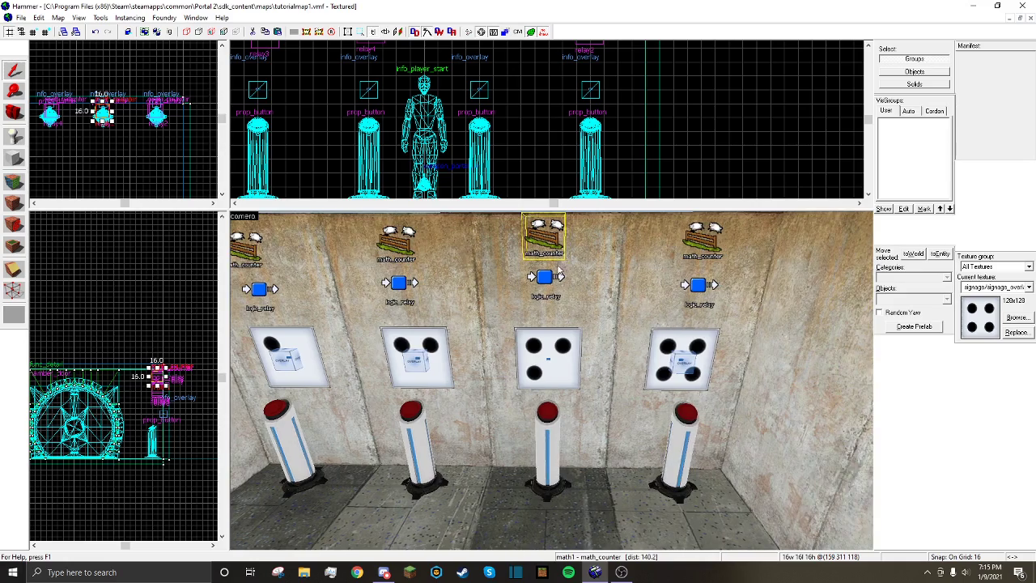
double_click(547, 279)
click(974, 234)
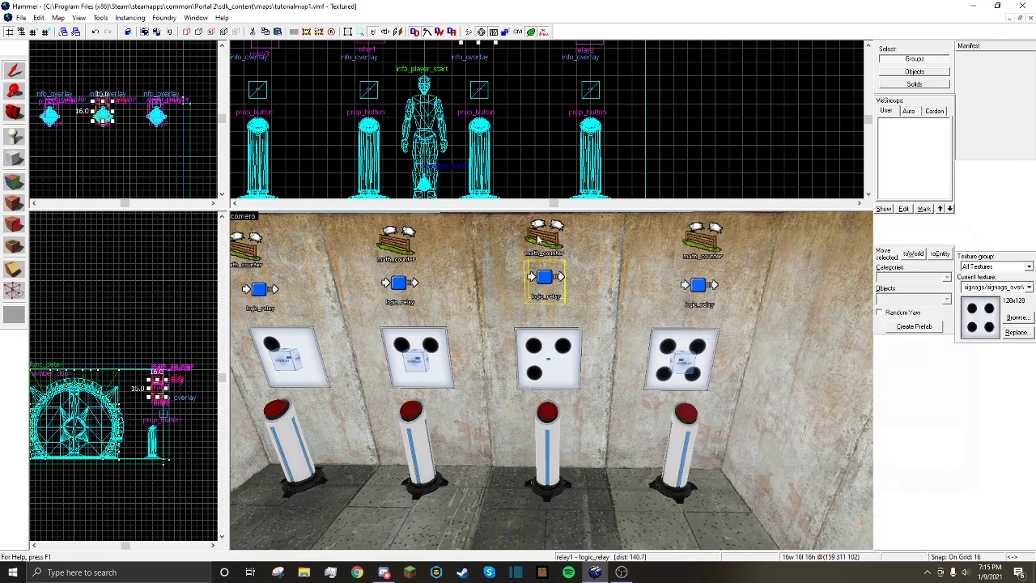
key(z)
key(w)
key(z)
key(s)
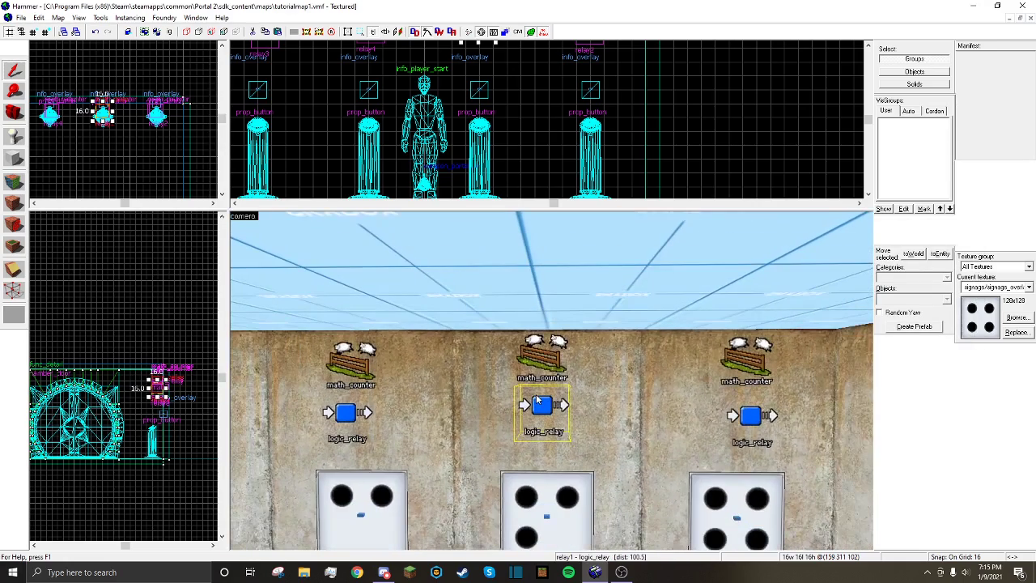
double_click(537, 397)
click(974, 233)
Set the Maximum Legal Value of the math1 counter to 1 and apply it
double_click(541, 351)
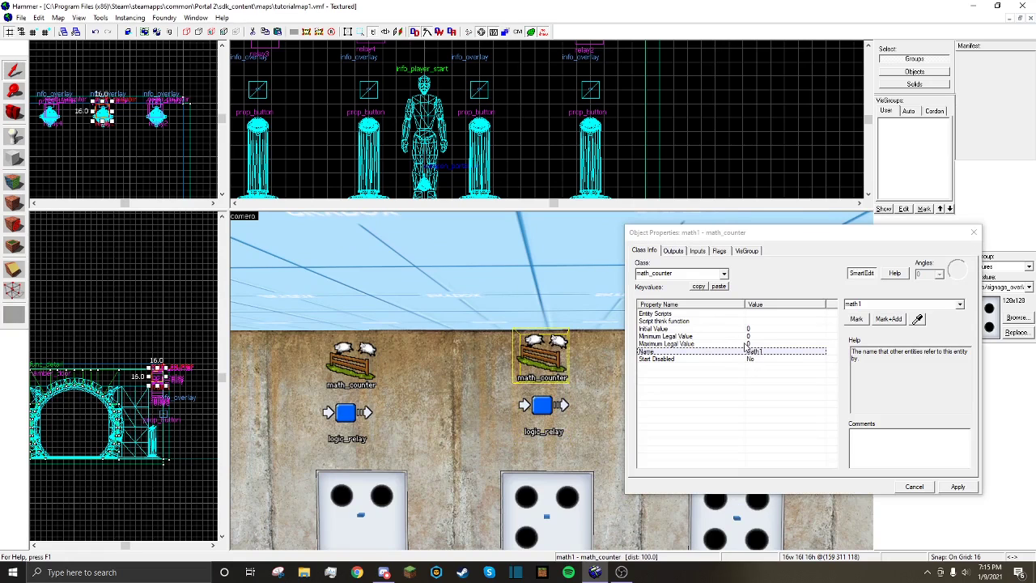
click(745, 344)
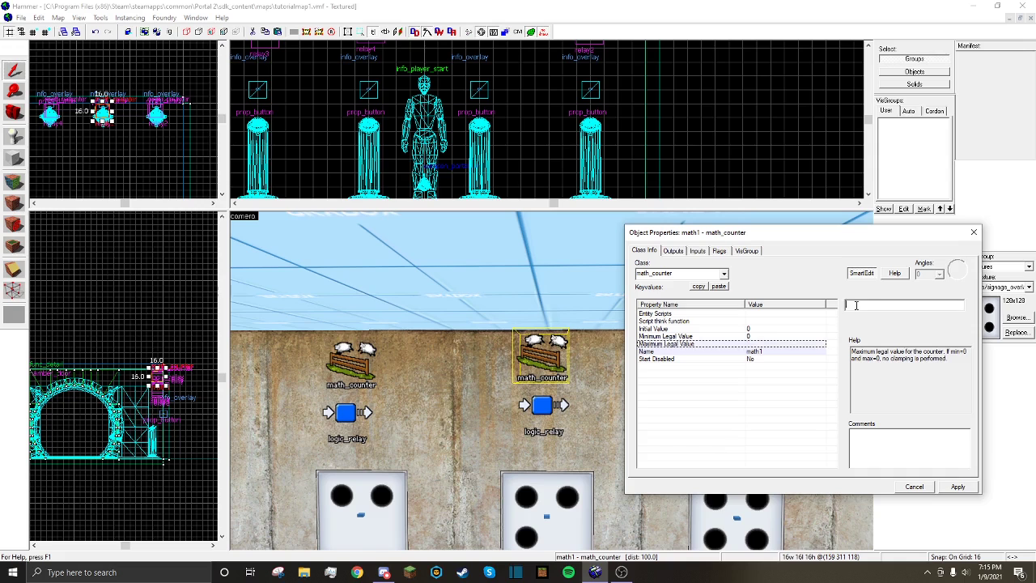
click(968, 485)
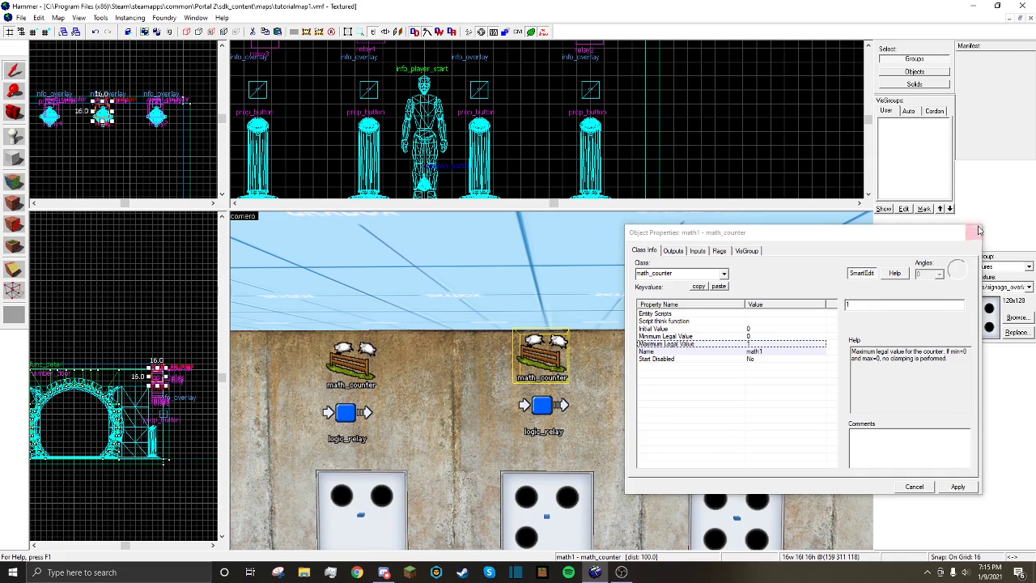
click(974, 233)
Add an OnTrigger output to relay1 that sends Add to math1 with a parameter override of 1, and apply it
scroll(572, 416, down, 1)
click(547, 415)
double_click(544, 405)
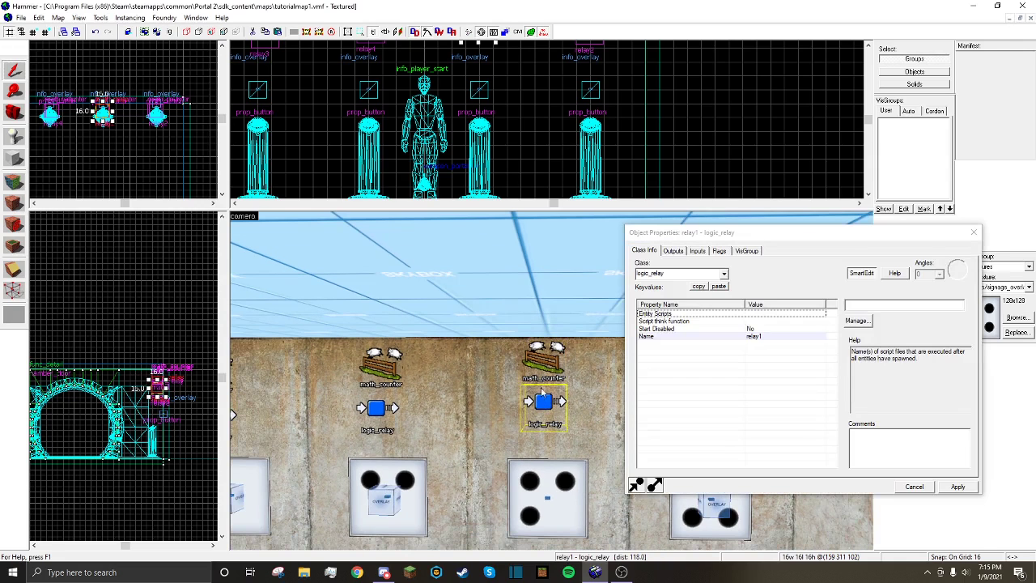
click(673, 251)
click(835, 390)
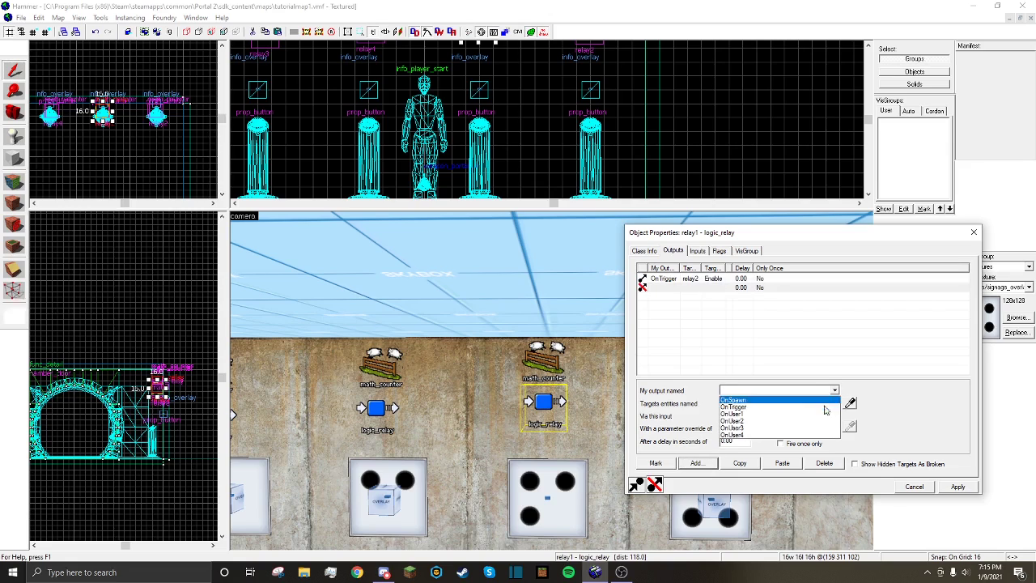
click(777, 416)
click(835, 403)
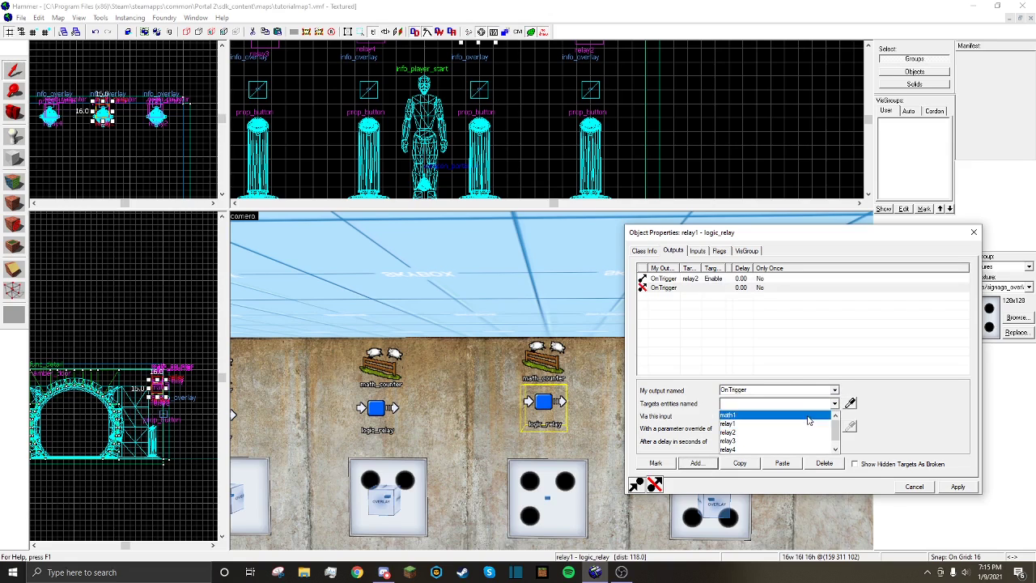
click(777, 415)
click(835, 417)
click(802, 426)
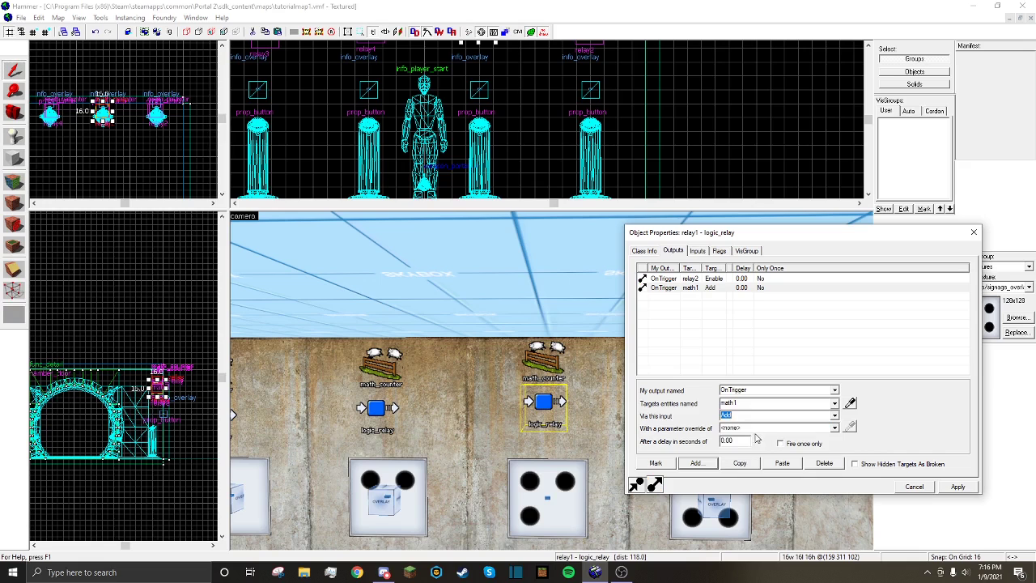
text(1)
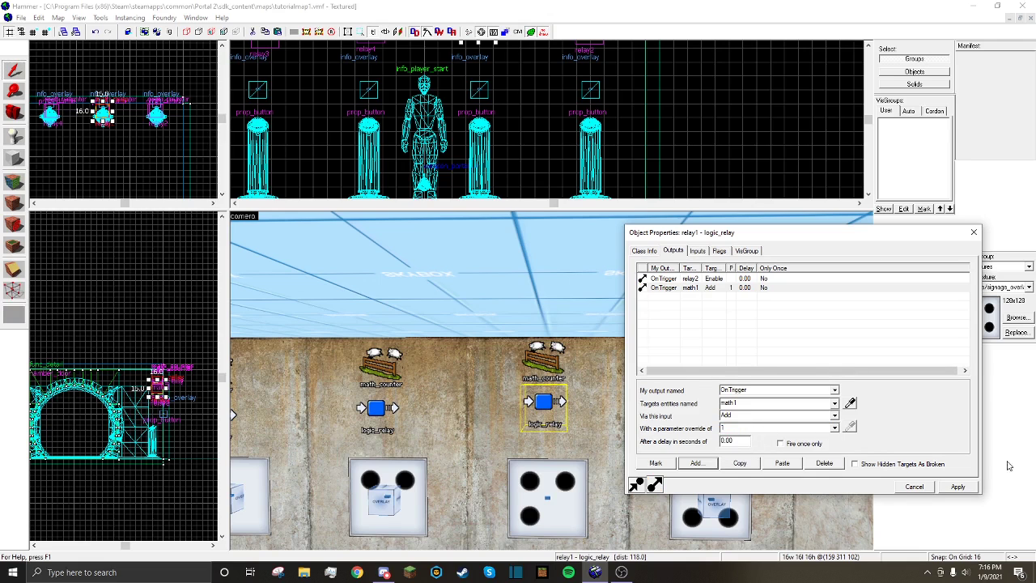
click(961, 487)
click(974, 234)
Delete the math_counters above the four-dot, two-dot and one-dot signs, keeping only math1
key(s)
key(a)
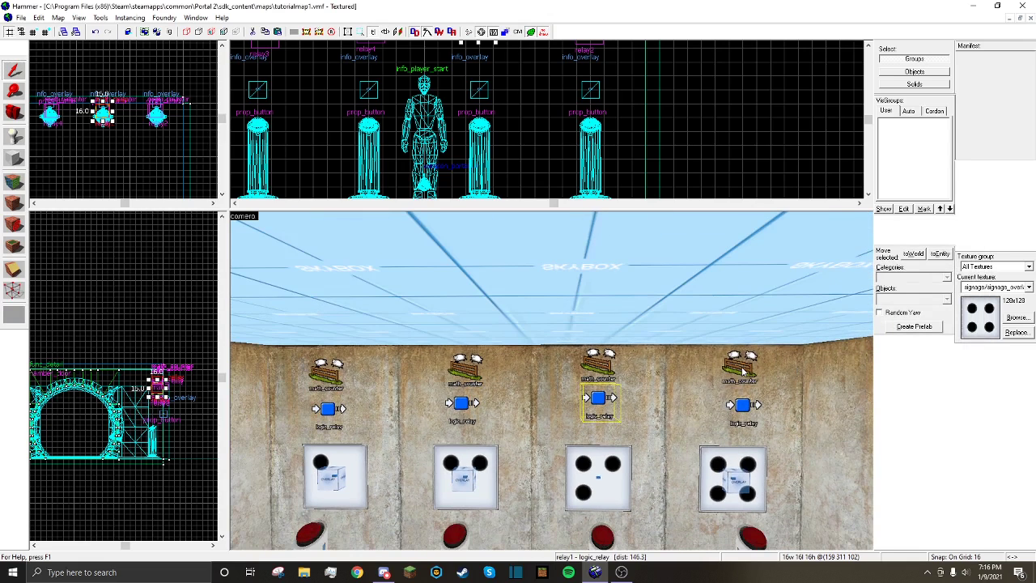
key(Escape)
click(479, 370)
key(Delete)
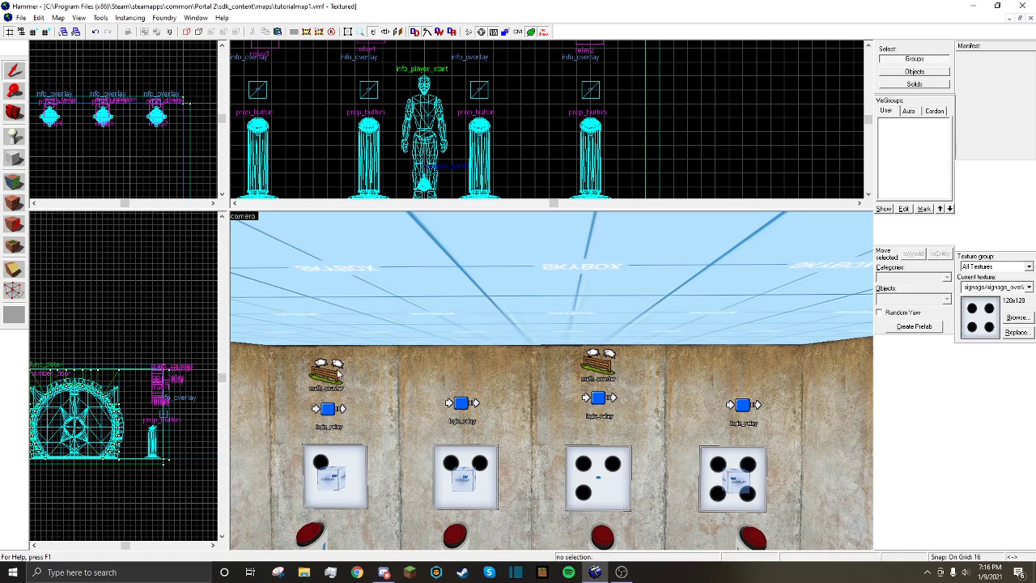
click(330, 376)
key(Delete)
Check the properties of relay1 and of the math1 counter above the three-dot sign
double_click(599, 395)
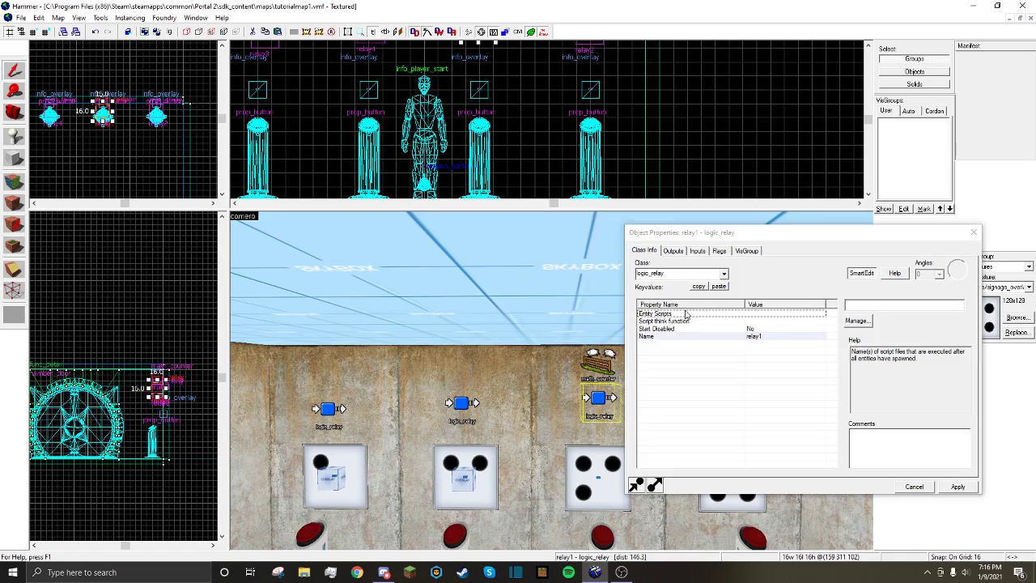
click(673, 251)
key(Escape)
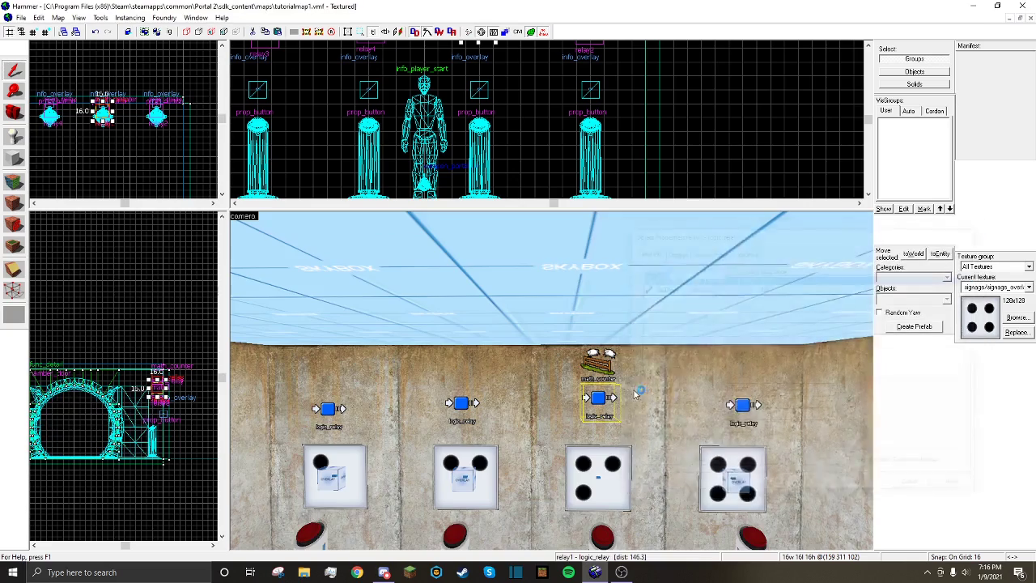
scroll(574, 354, up, 5)
double_click(575, 354)
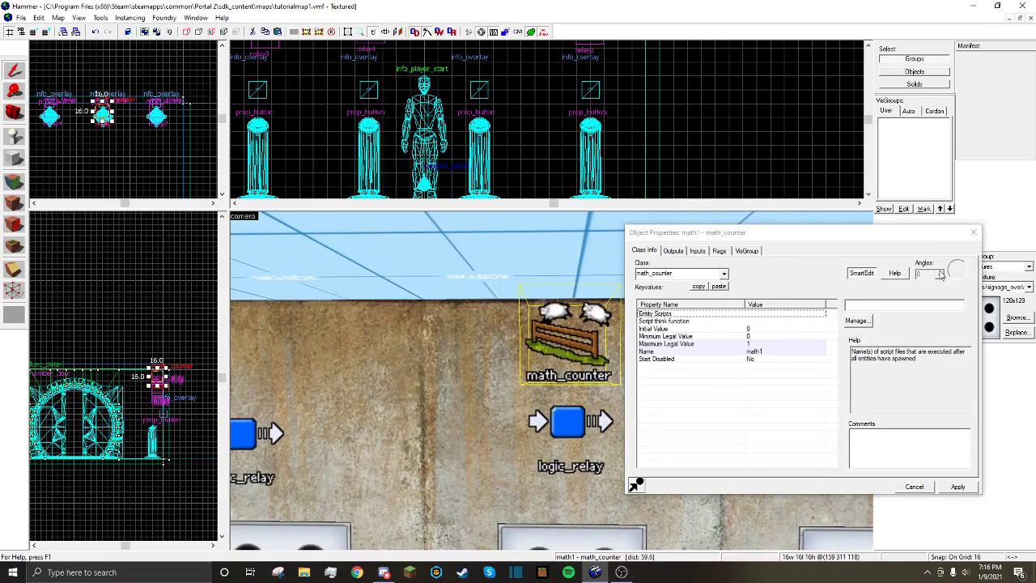
click(974, 233)
scroll(567, 340, down, 4)
Delete the OnTrigger output of relay1 that enables relay2, keep the Add output to math1, and apply
double_click(502, 326)
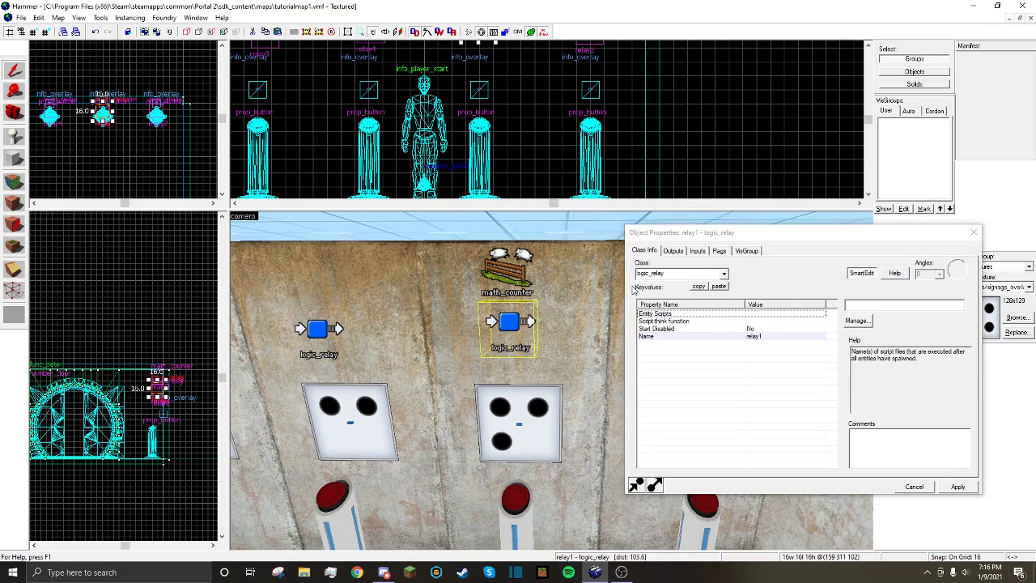
click(673, 250)
click(681, 288)
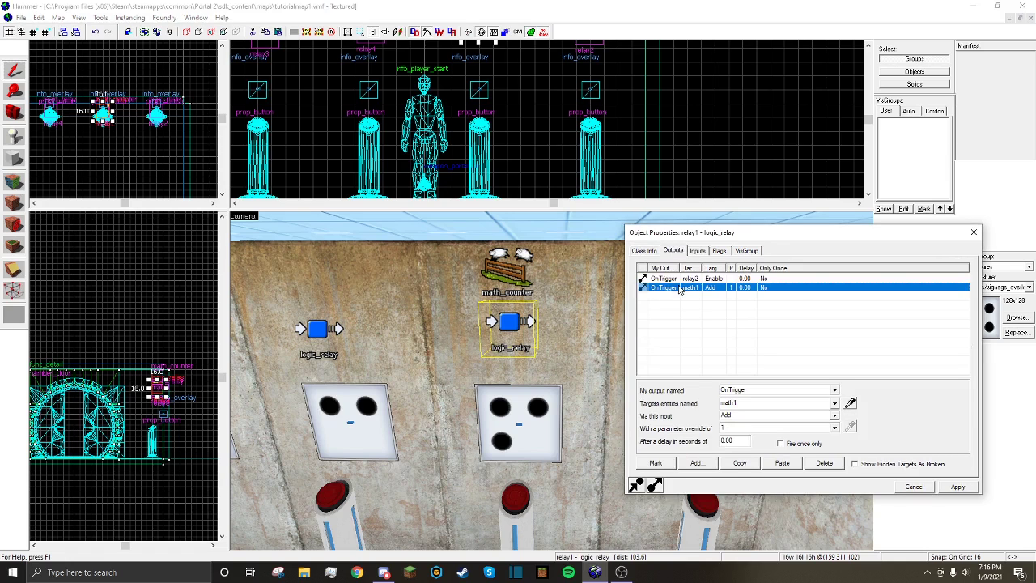
key(Up)
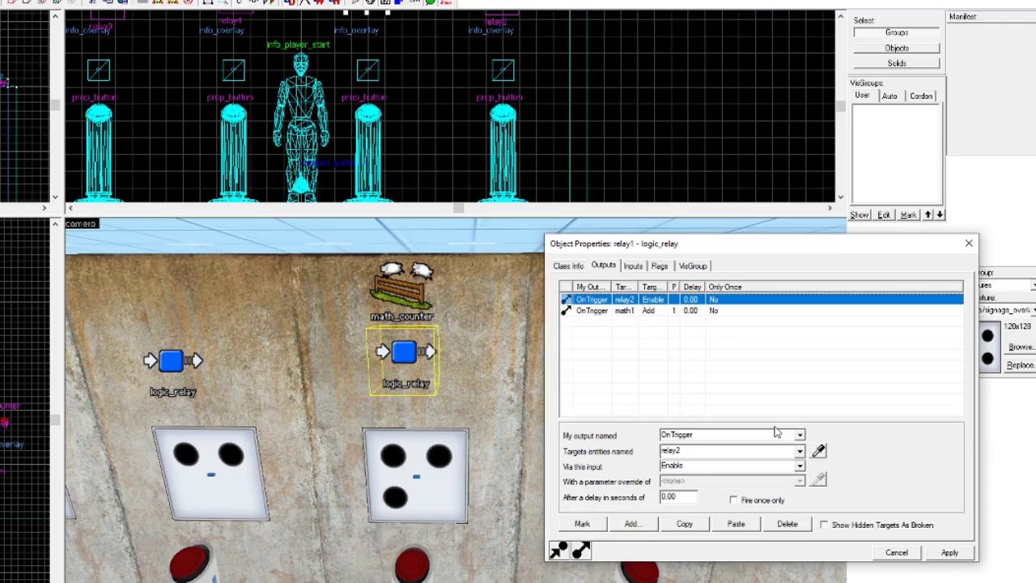
click(790, 525)
click(949, 553)
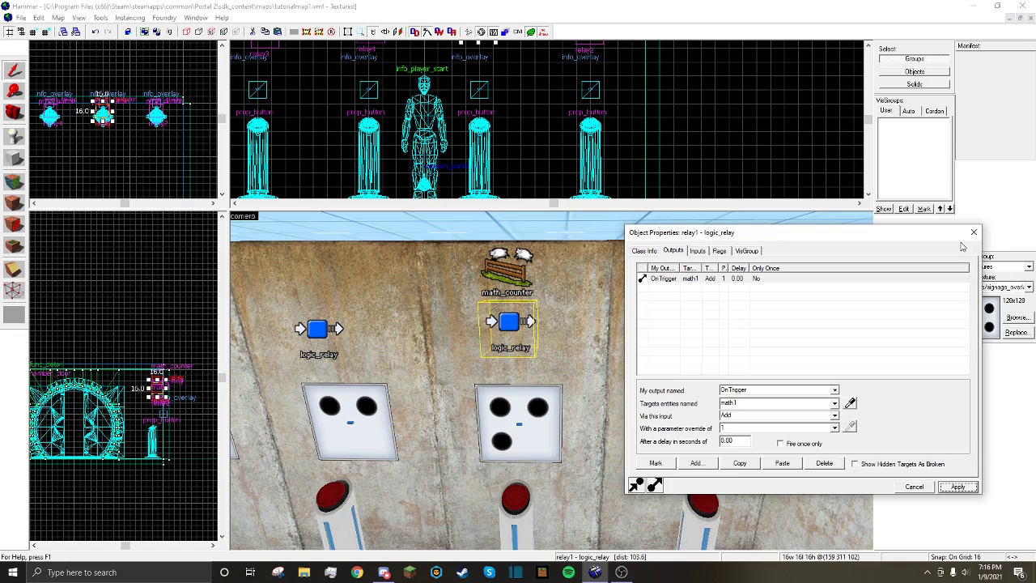
click(969, 243)
Delete the OnTrigger output that enables relay3 from relay2 above the four-dot sign, and apply it
click(703, 504)
key(alt+Return)
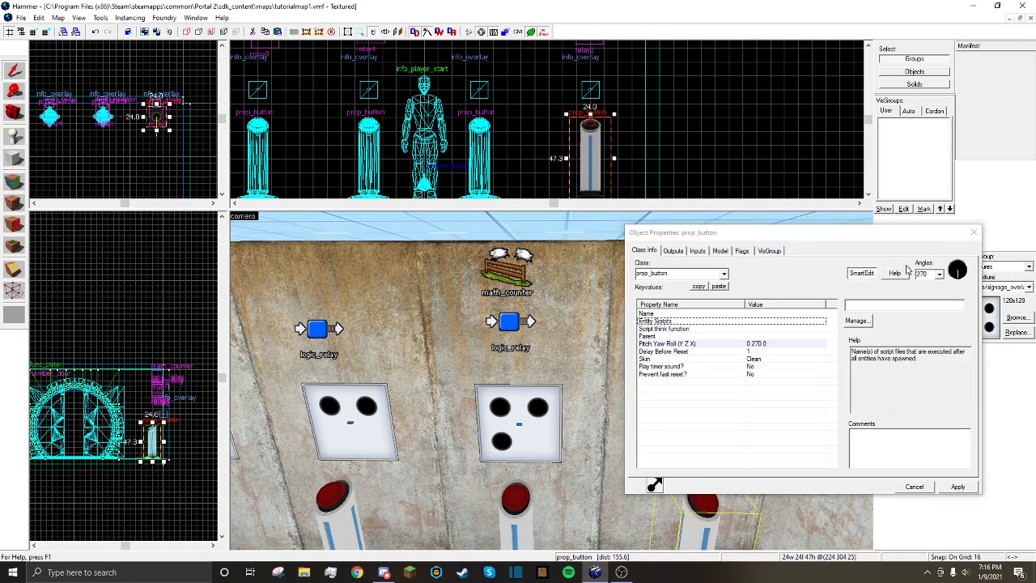
click(974, 233)
click(693, 328)
key(alt+Return)
click(674, 251)
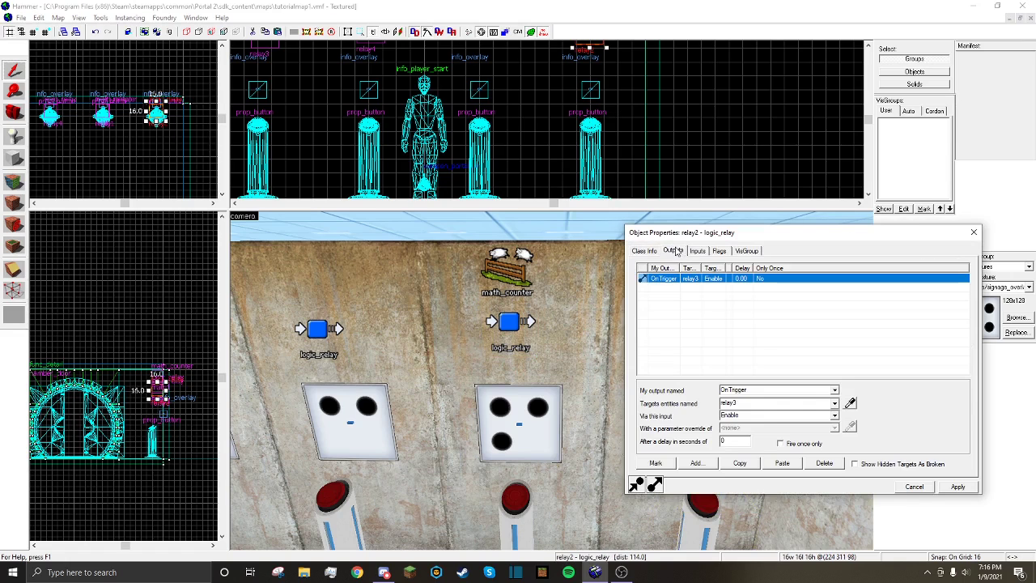
click(825, 467)
click(958, 486)
click(974, 233)
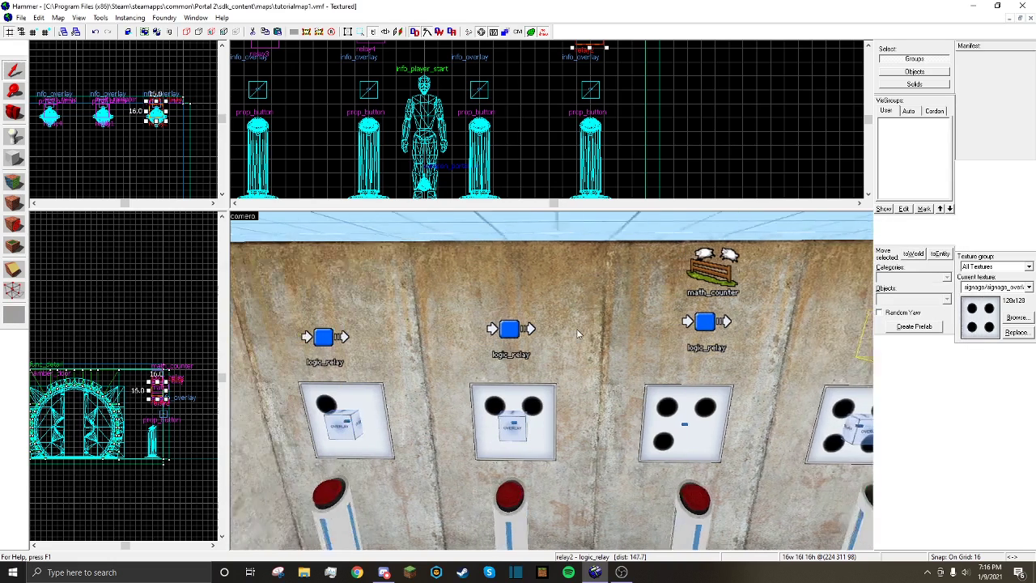
Check the outputs of relay4 and delete the OnTrigger output that enables relay4 from relay3 above the one-dot sign
click(575, 333)
key(alt+Return)
click(672, 251)
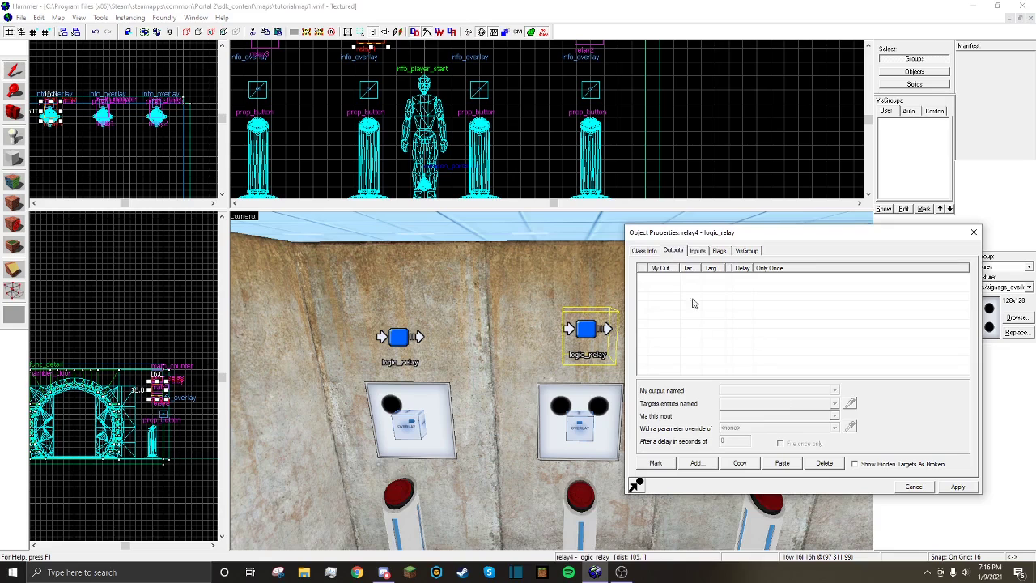
click(975, 232)
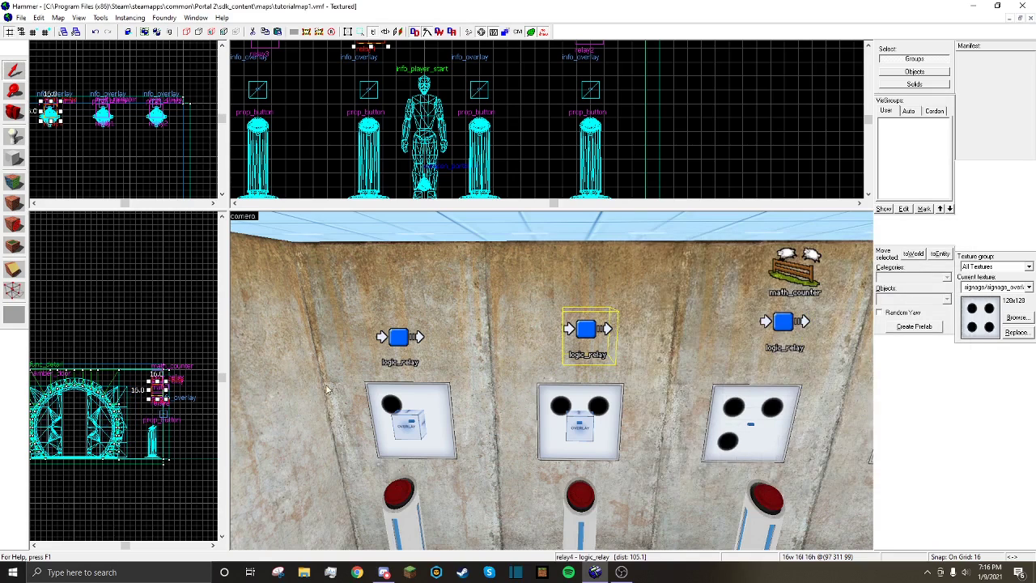
click(399, 337)
key(alt+Return)
click(674, 251)
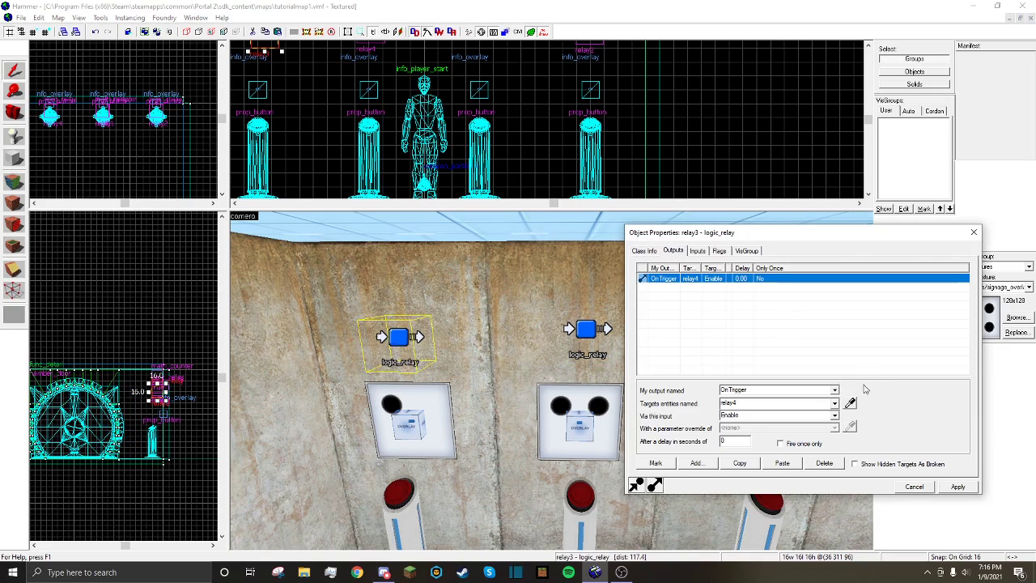
click(824, 464)
click(972, 235)
Save the map
key(s)
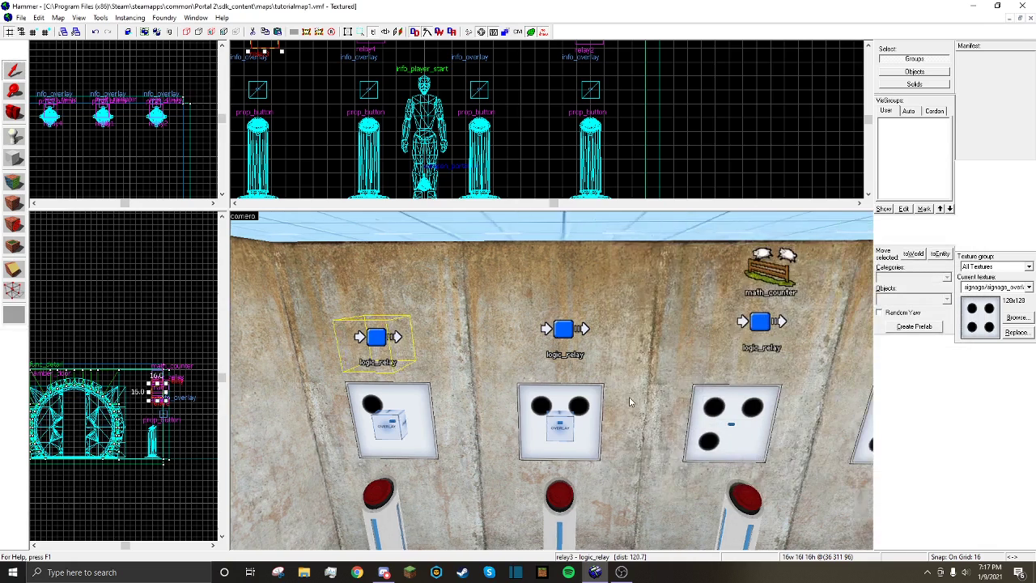
key(d)
click(20, 17)
click(35, 66)
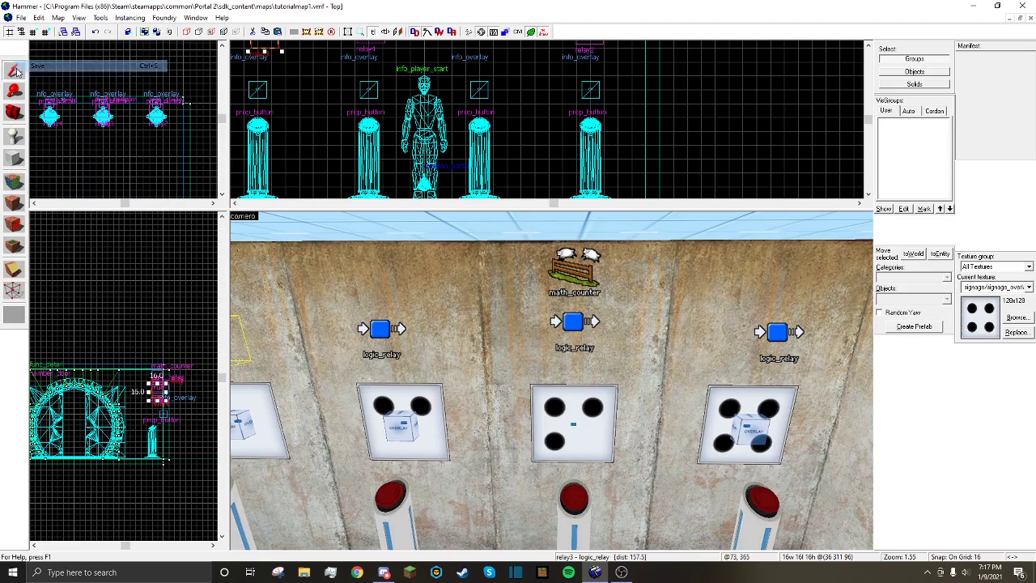
Examine the three-dot sign's button, relay1 and math1, including the outputs of relay1 and math1
key(d)
key(a)
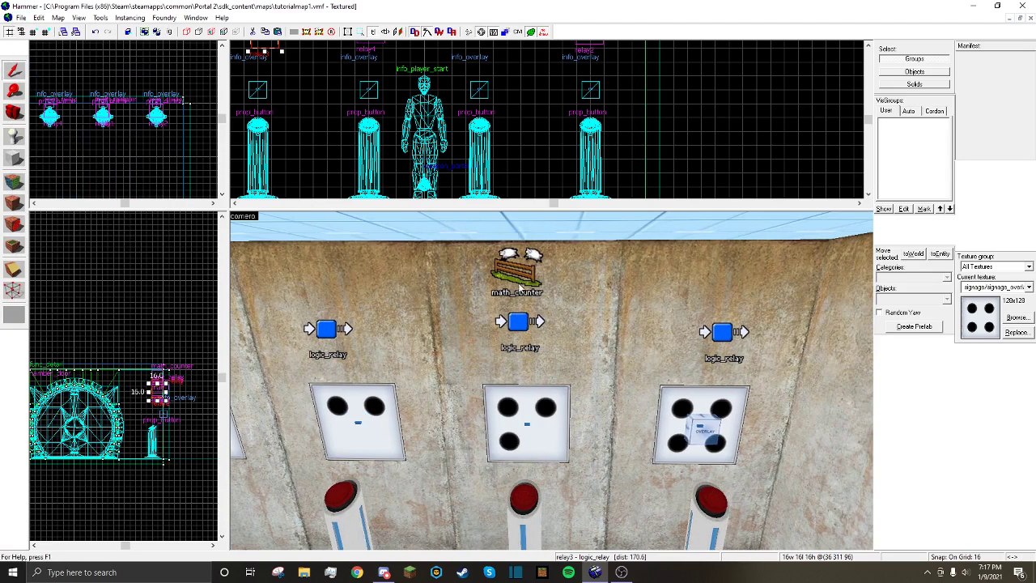
double_click(530, 267)
click(974, 233)
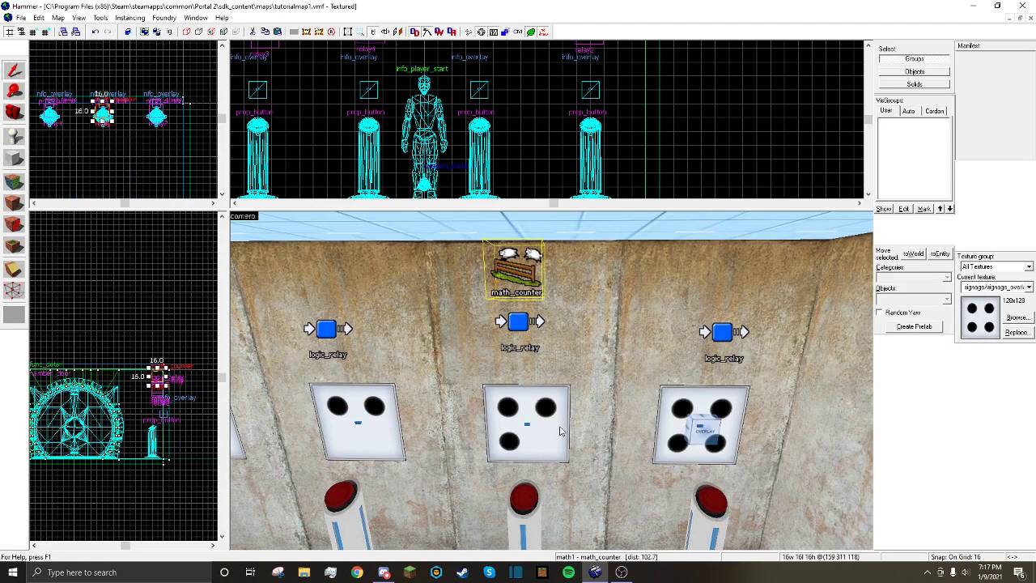
double_click(524, 498)
click(974, 233)
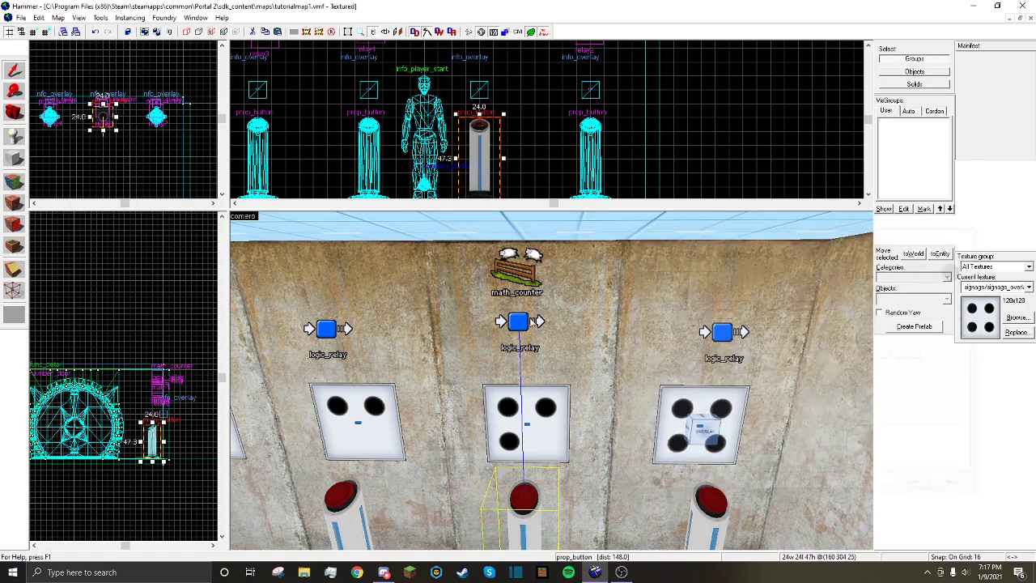
double_click(518, 322)
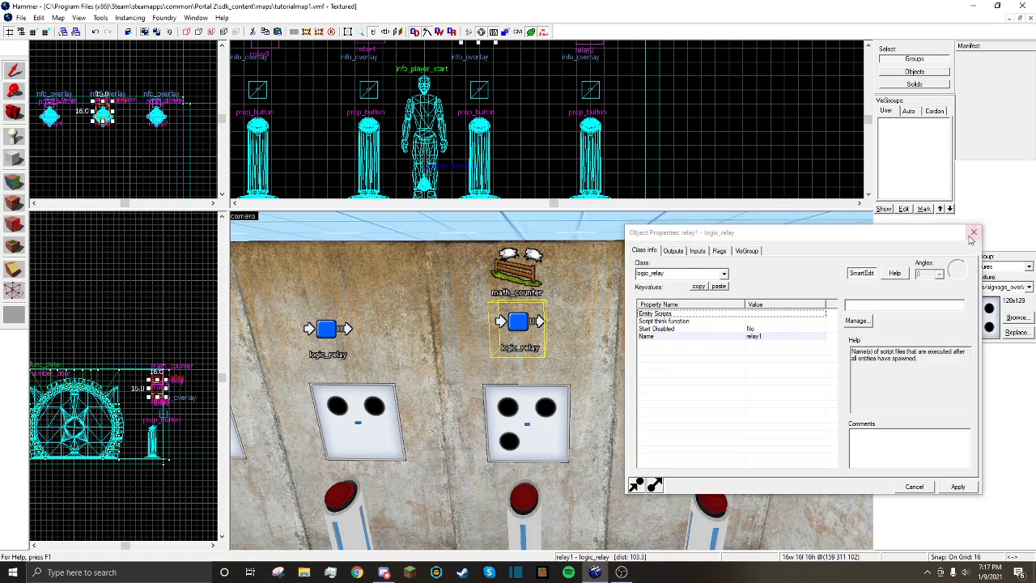
click(674, 251)
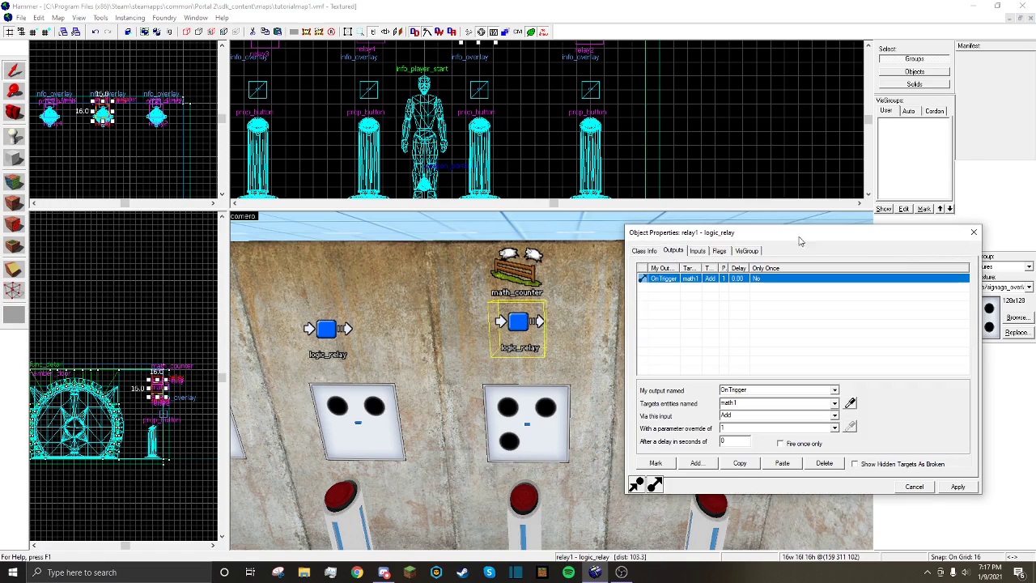
click(974, 233)
double_click(528, 272)
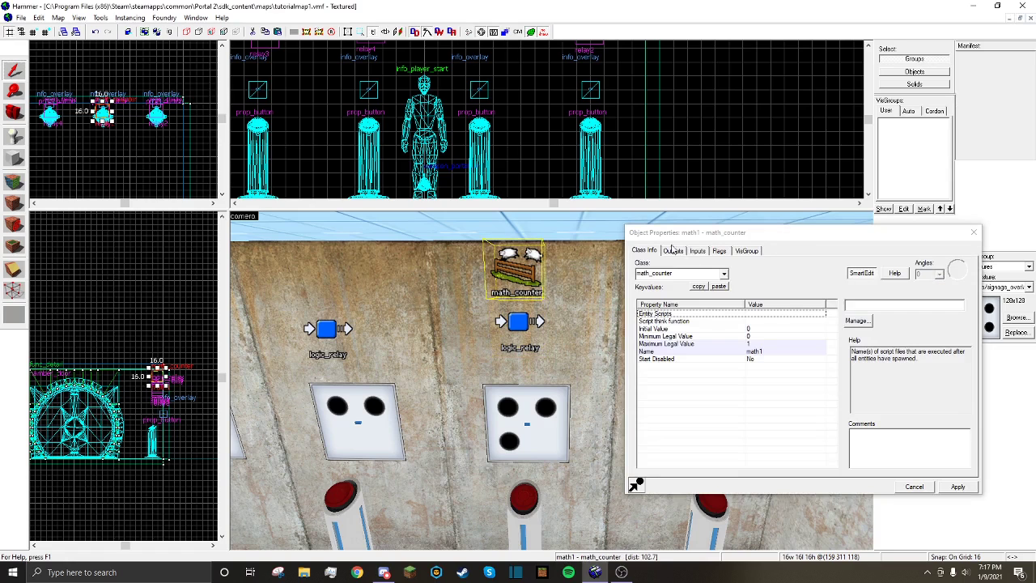
click(673, 251)
click(645, 251)
click(980, 233)
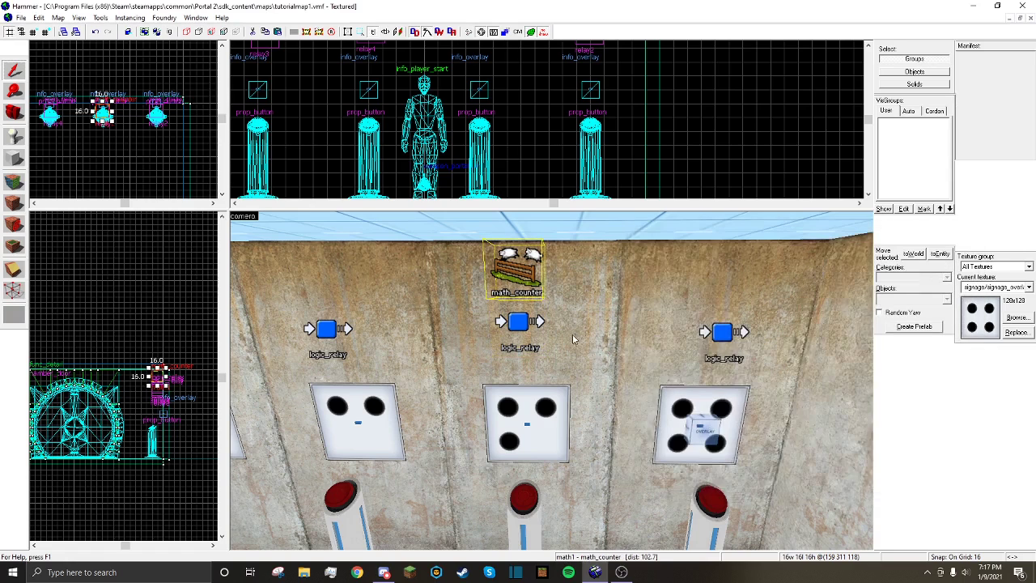
Review the trigger chain again from the three-dot sign's button through relay1 to the math1 counter
key(z)
key(s)
key(w)
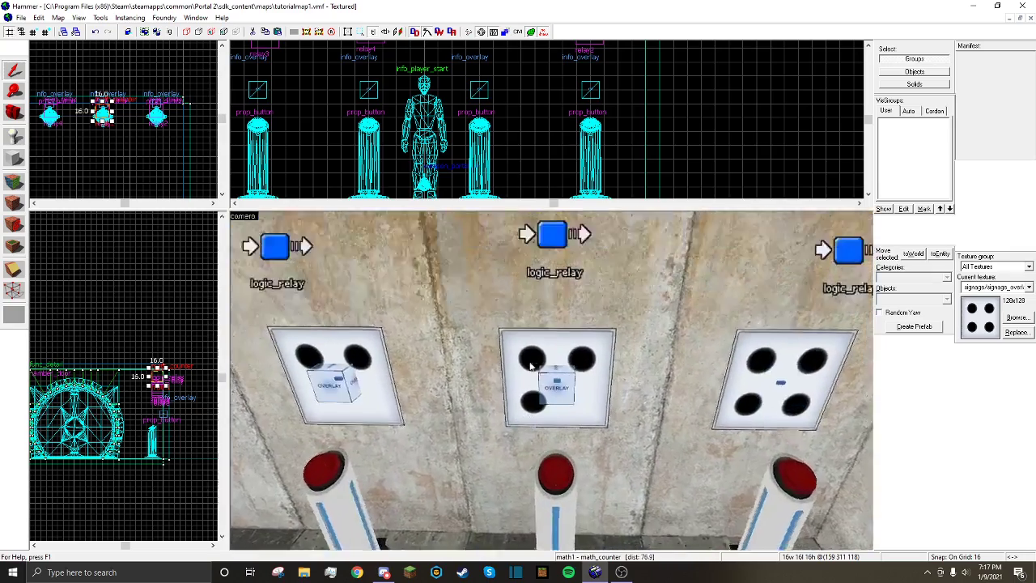
key(s)
key(w)
key(z)
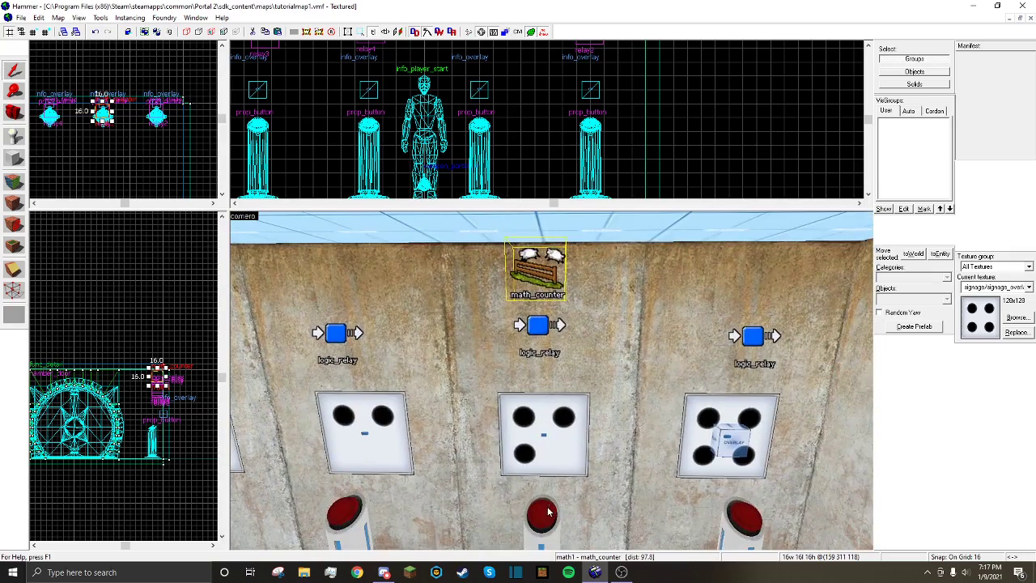
double_click(548, 512)
click(974, 233)
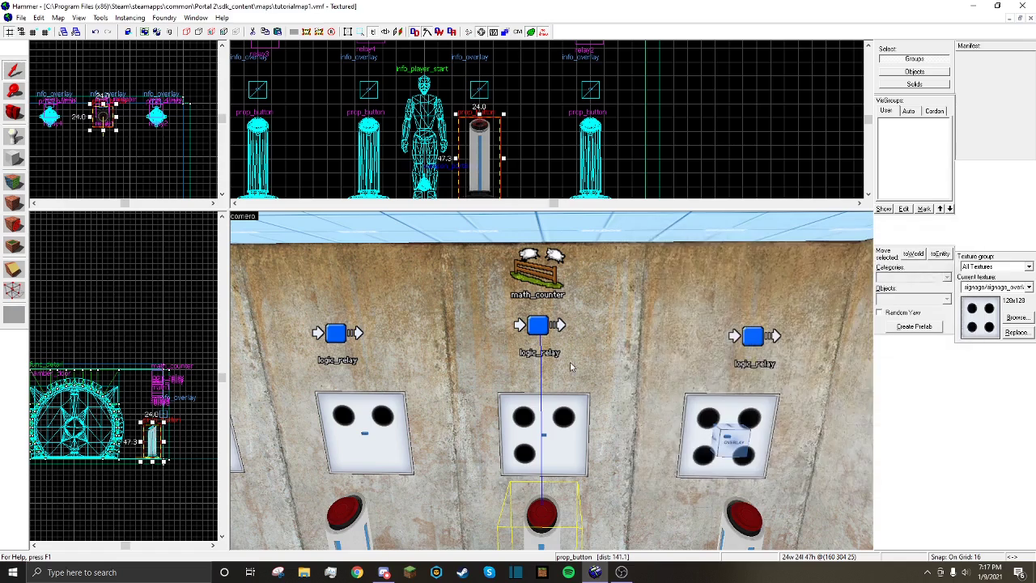
double_click(538, 328)
click(974, 235)
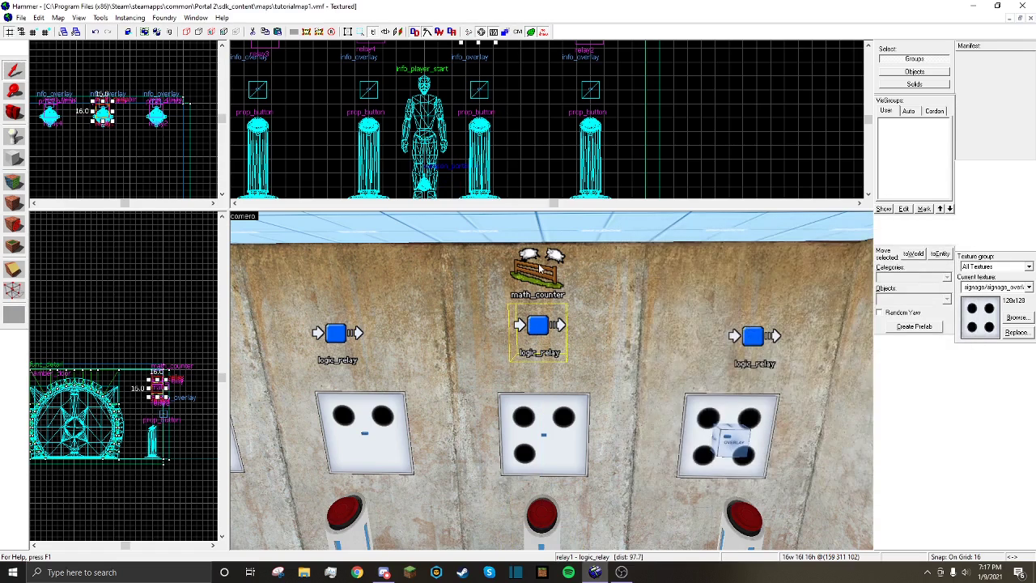
double_click(541, 270)
click(978, 234)
key(d)
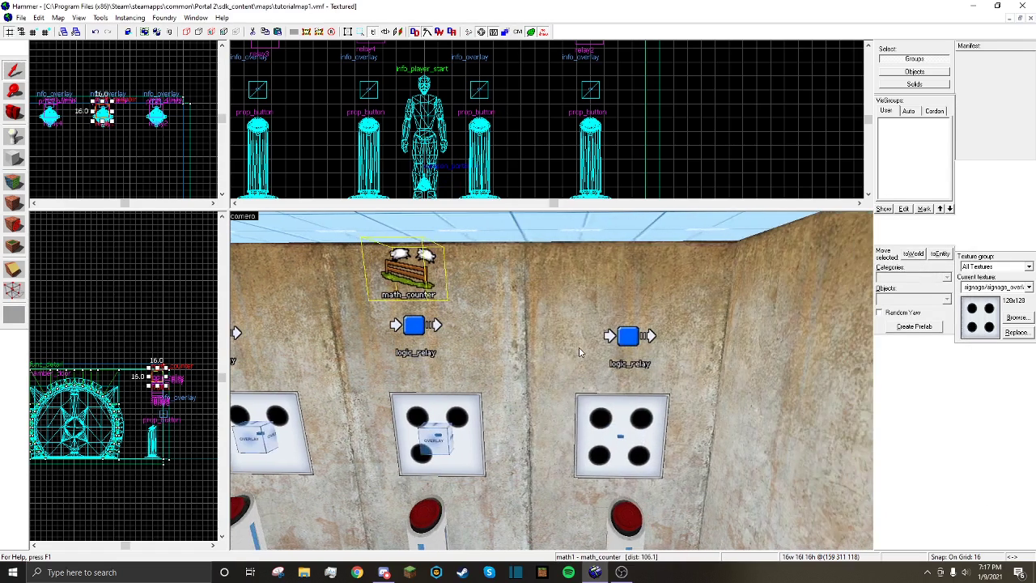
key(s)
double_click(437, 292)
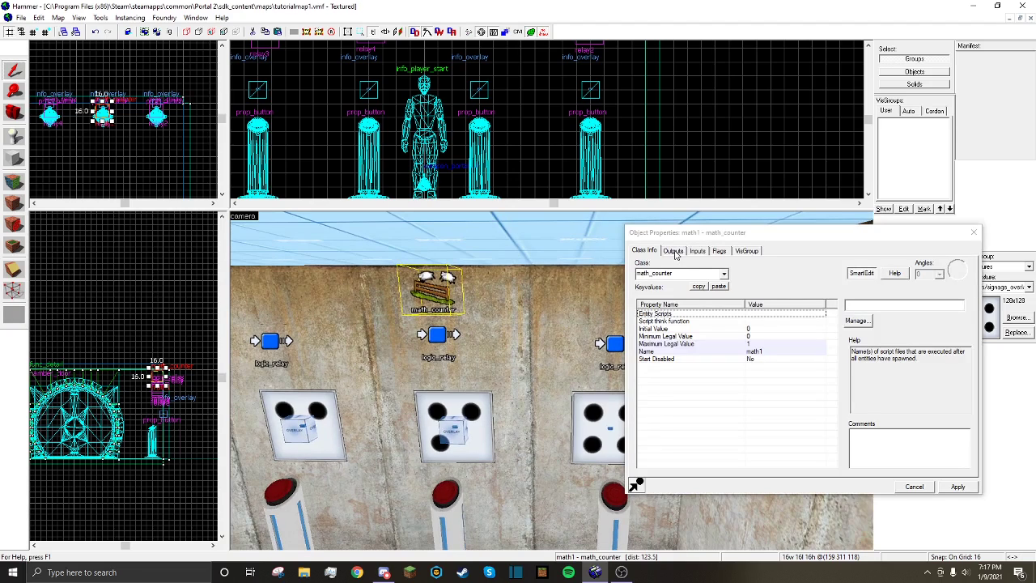
click(973, 233)
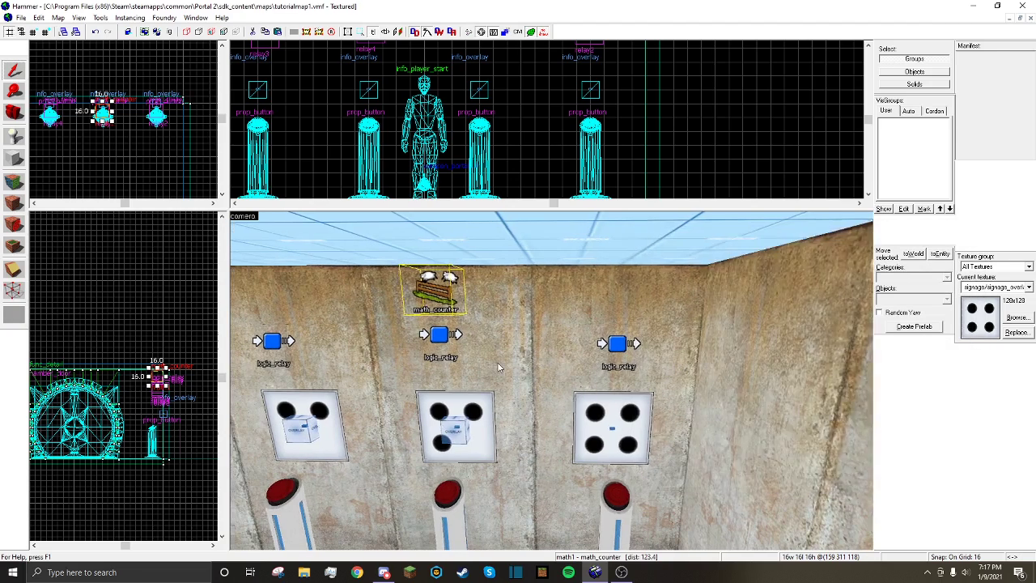
key(a)
Add an OnHitMax output to math1 that sends Enable to relay2, and apply it
double_click(508, 292)
click(673, 251)
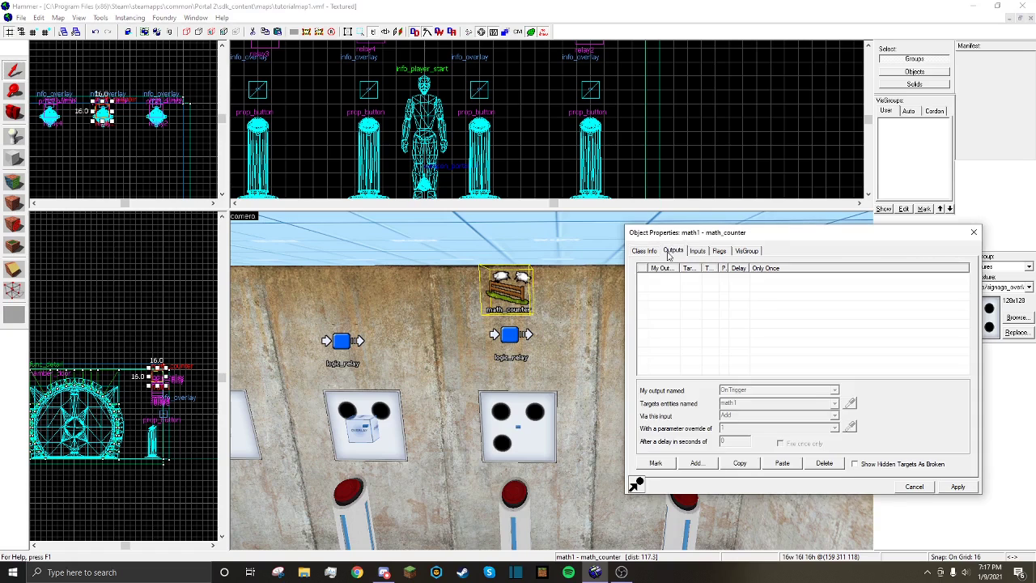
click(696, 463)
click(835, 390)
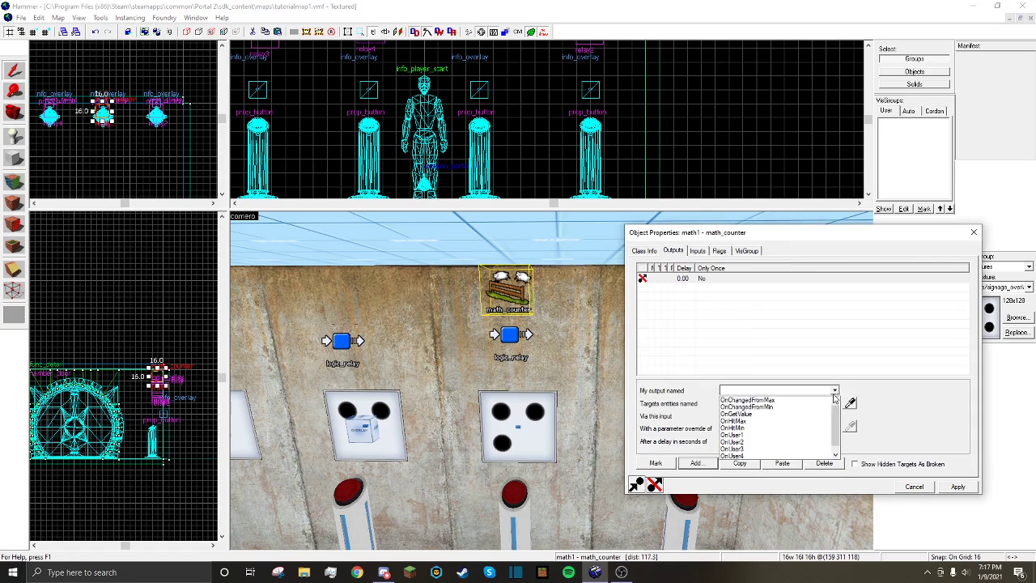
click(807, 424)
click(835, 404)
text(re)
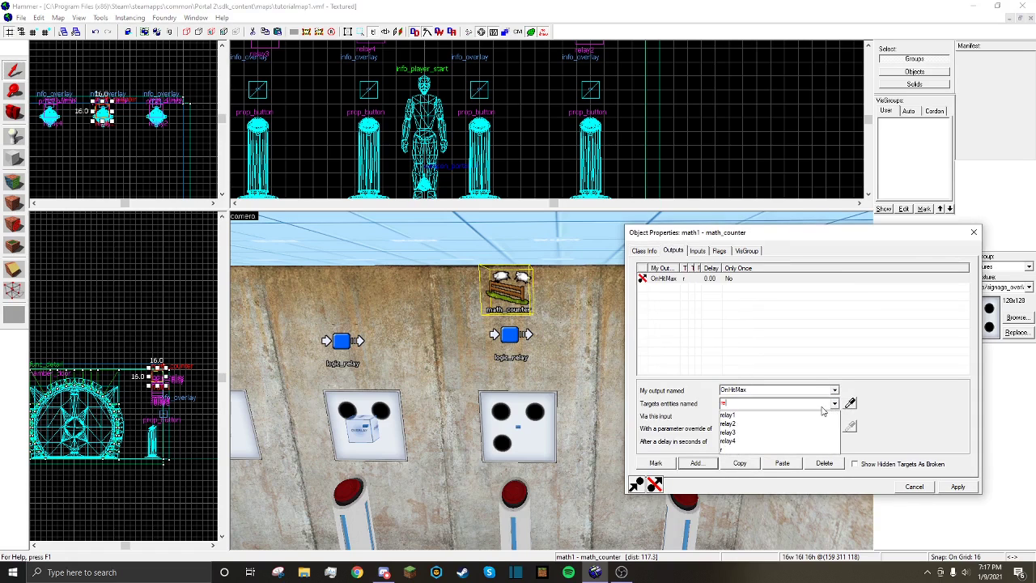
click(794, 427)
click(834, 416)
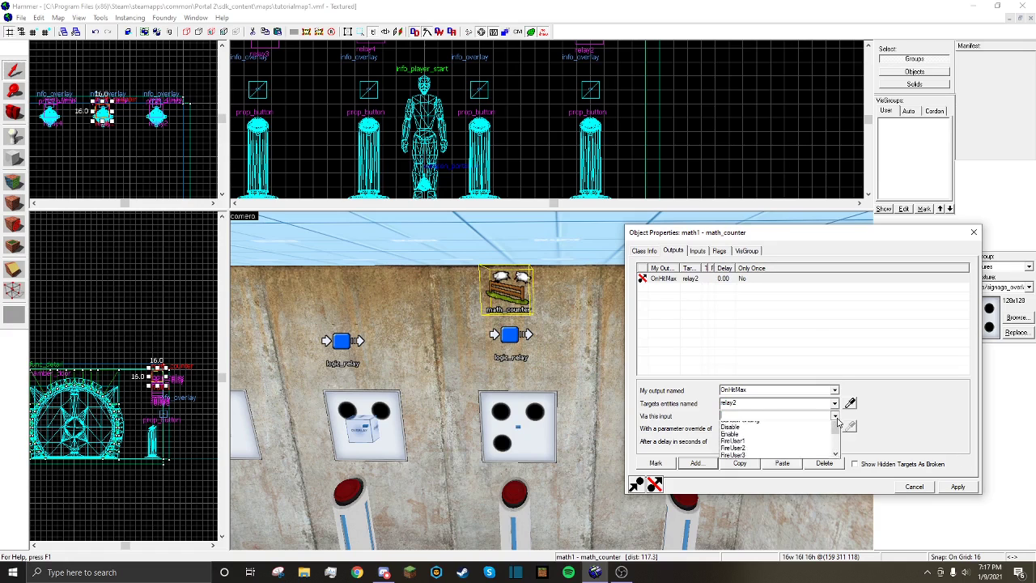
click(813, 446)
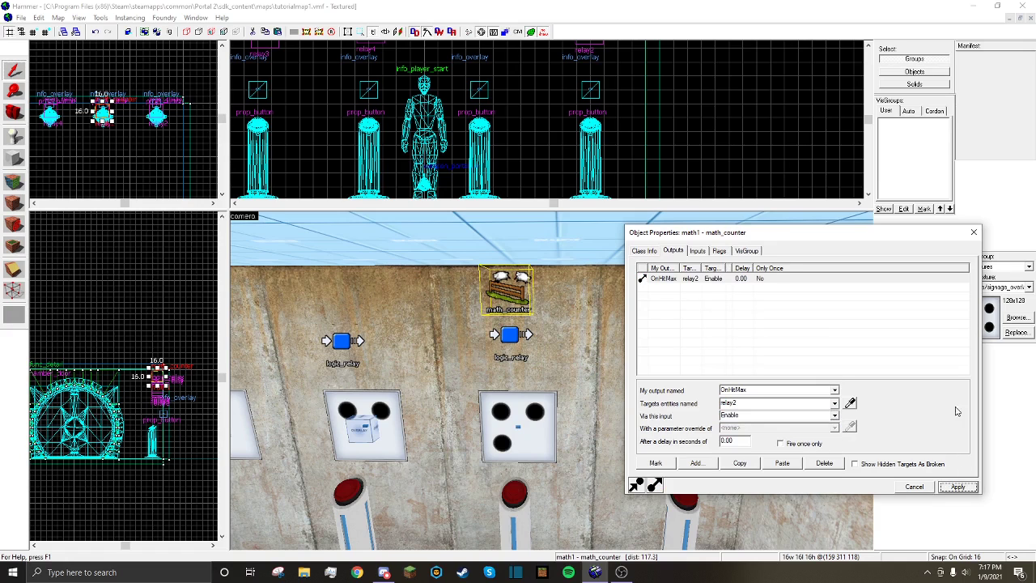
click(974, 232)
key(d)
key(d)
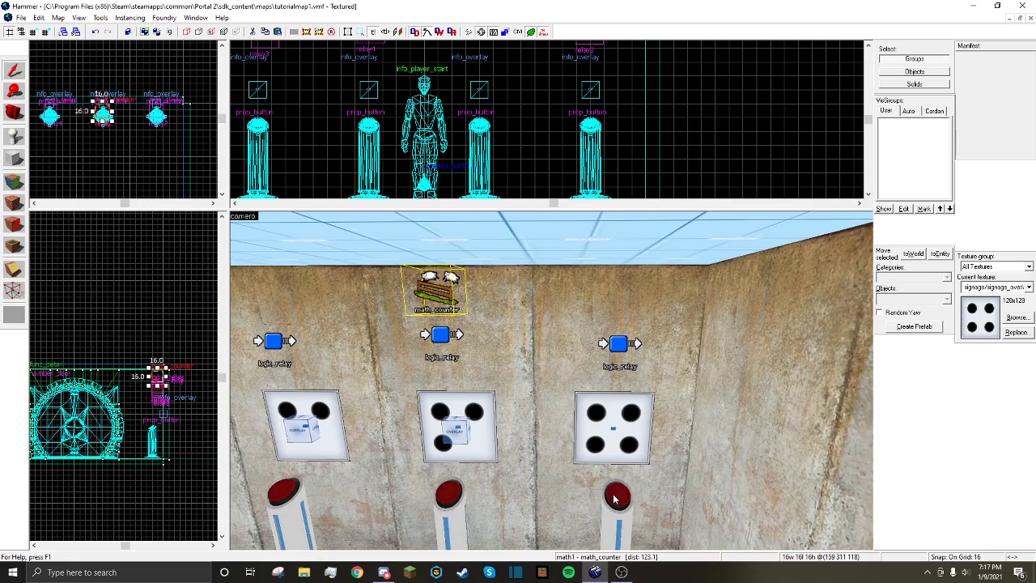
Check the outputs of the four-dot sign's button and of relay2 above it
double_click(615, 498)
click(674, 250)
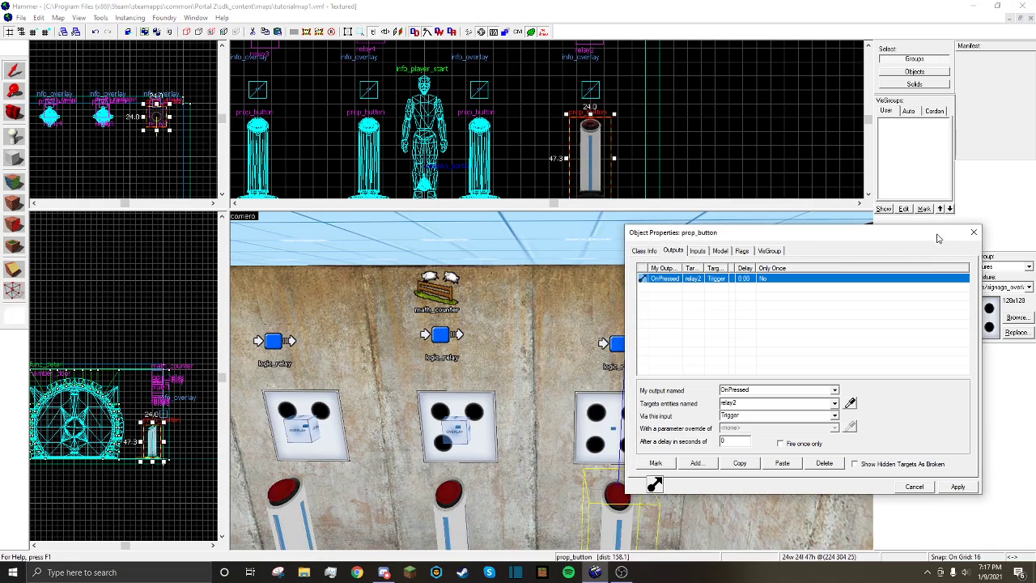
click(974, 232)
key(Left)
key(Left)
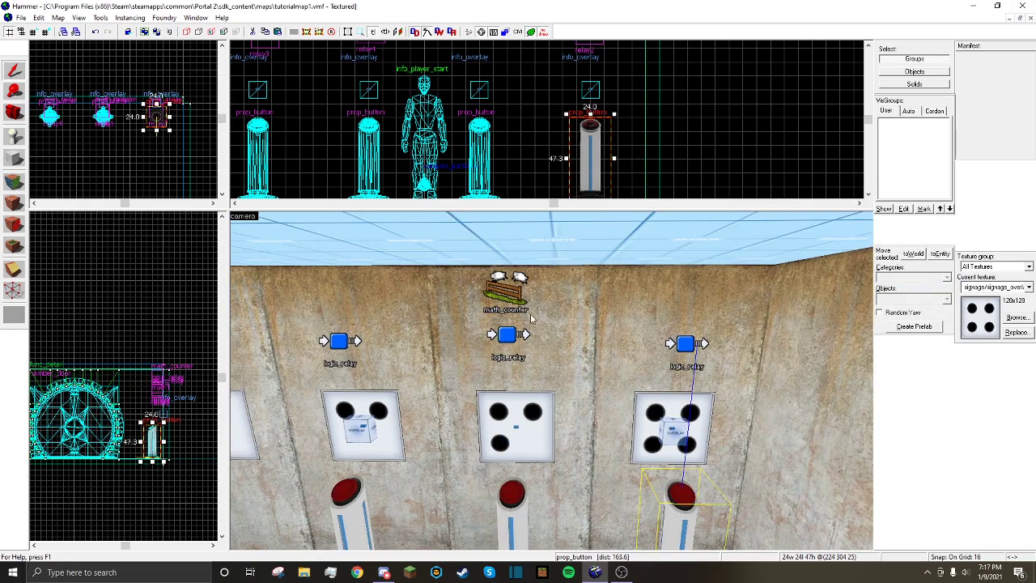
double_click(684, 346)
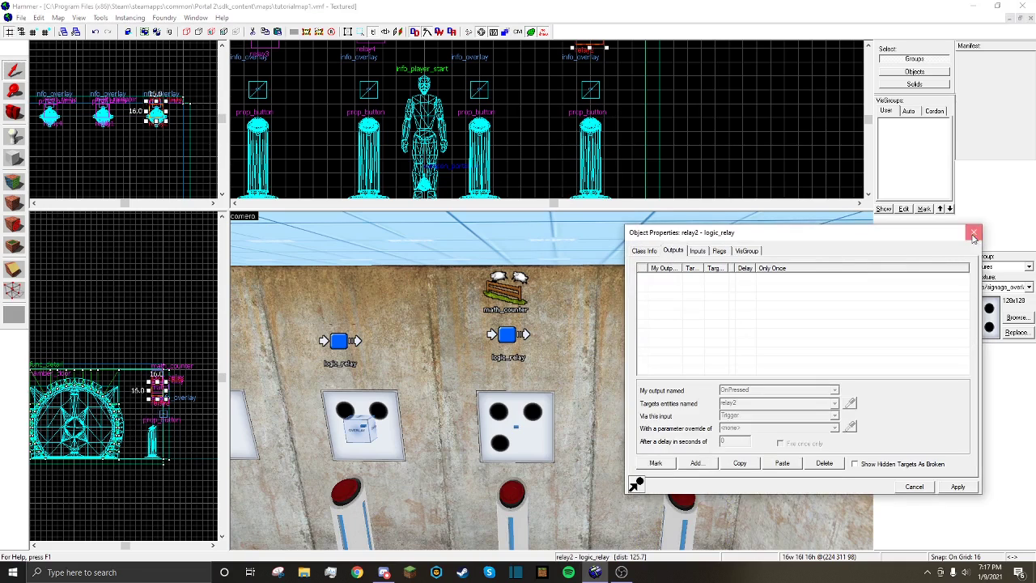
click(974, 234)
Copy relay1's OnTrigger output, which sends Add 1 to math1, into the outputs of relay2
double_click(507, 335)
click(673, 250)
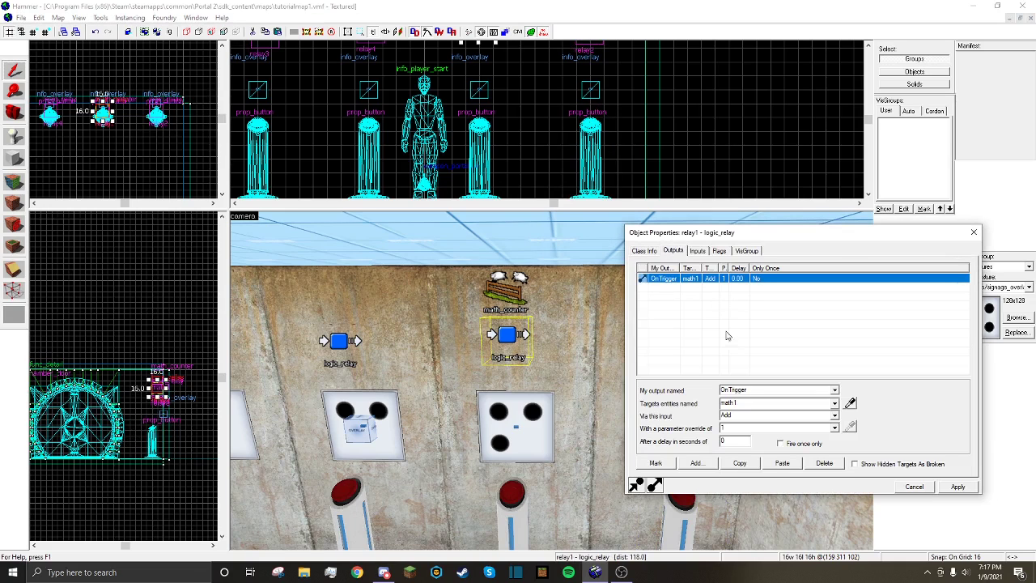
click(739, 466)
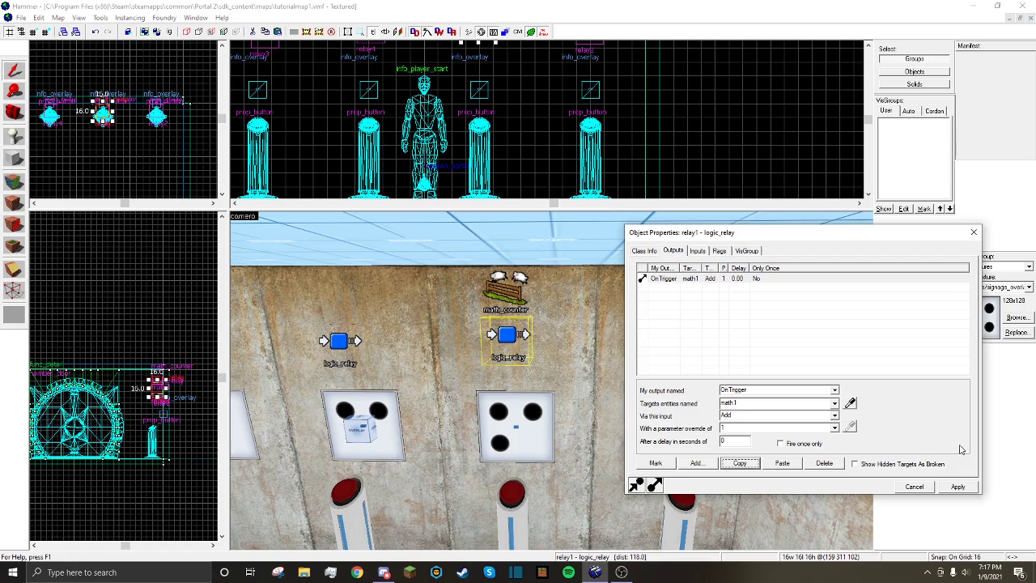
click(958, 488)
click(973, 233)
double_click(686, 344)
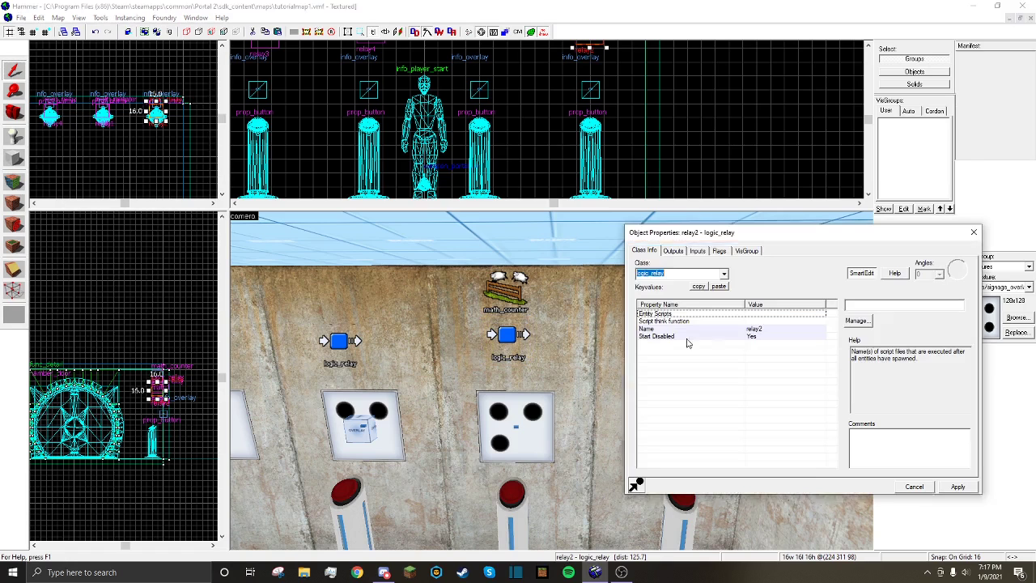
click(672, 251)
click(782, 464)
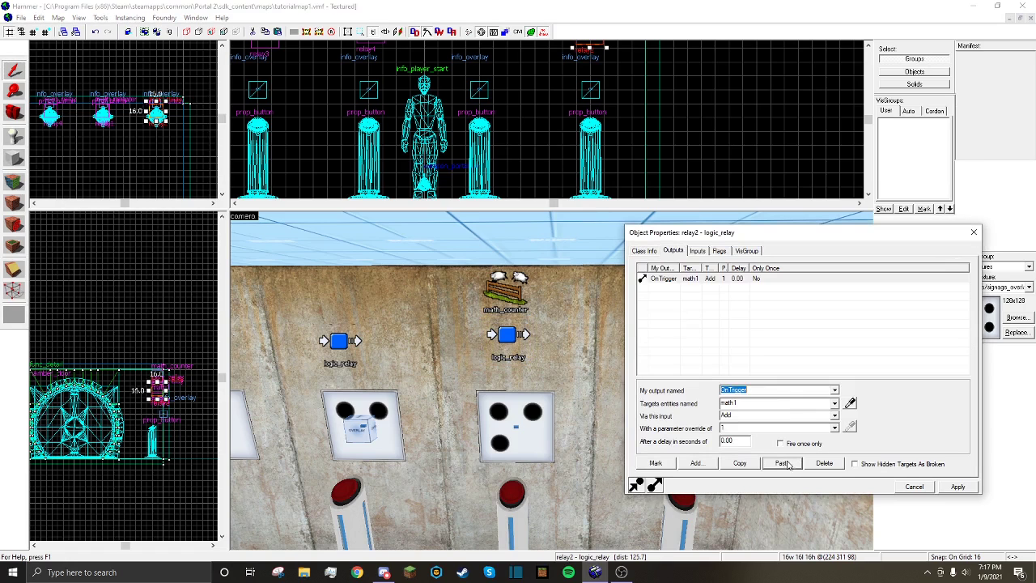
Retarget relay2's OnTrigger output to math2 and apply it
click(716, 280)
click(835, 404)
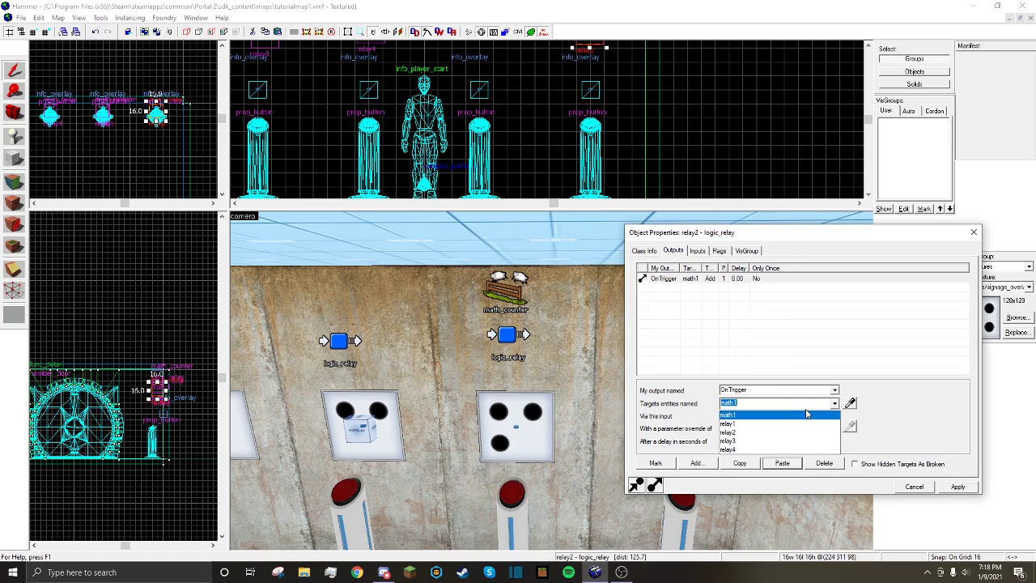
text(math2)
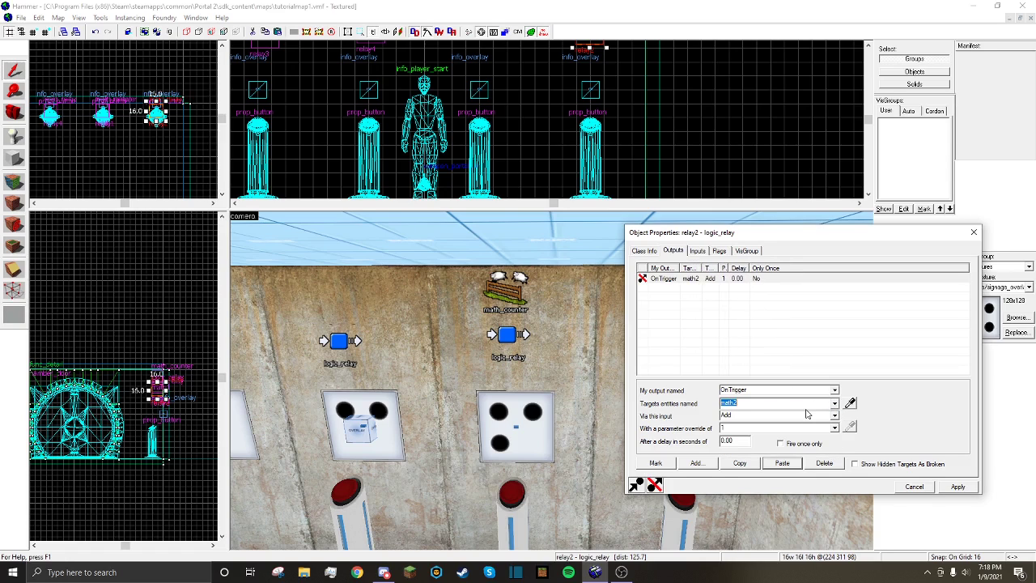
click(959, 486)
click(975, 233)
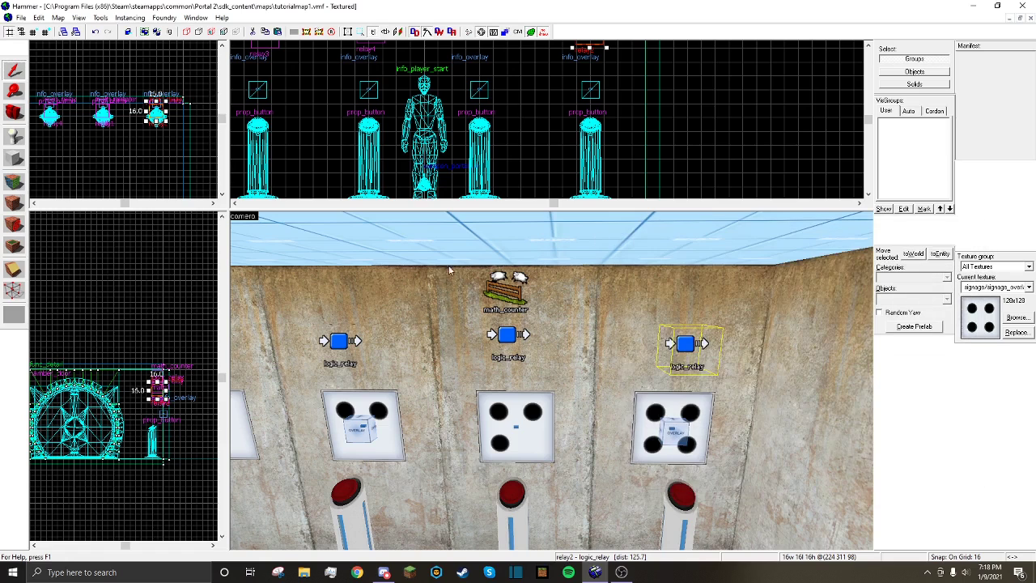
Duplicate the math1 counter above the four-dot sign's relay and name the copy math2
click(507, 299)
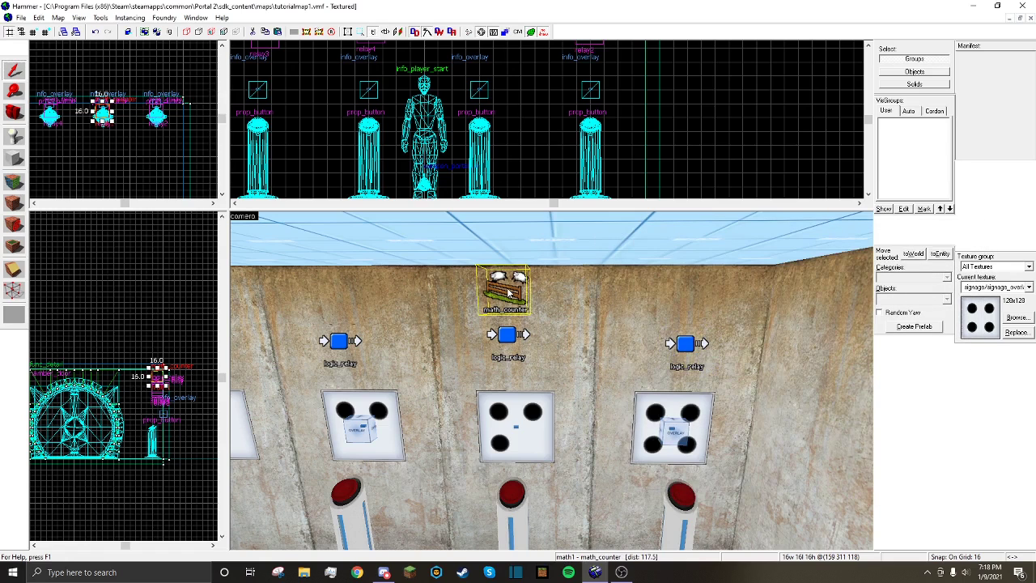
key(ctrl+v)
double_click(681, 292)
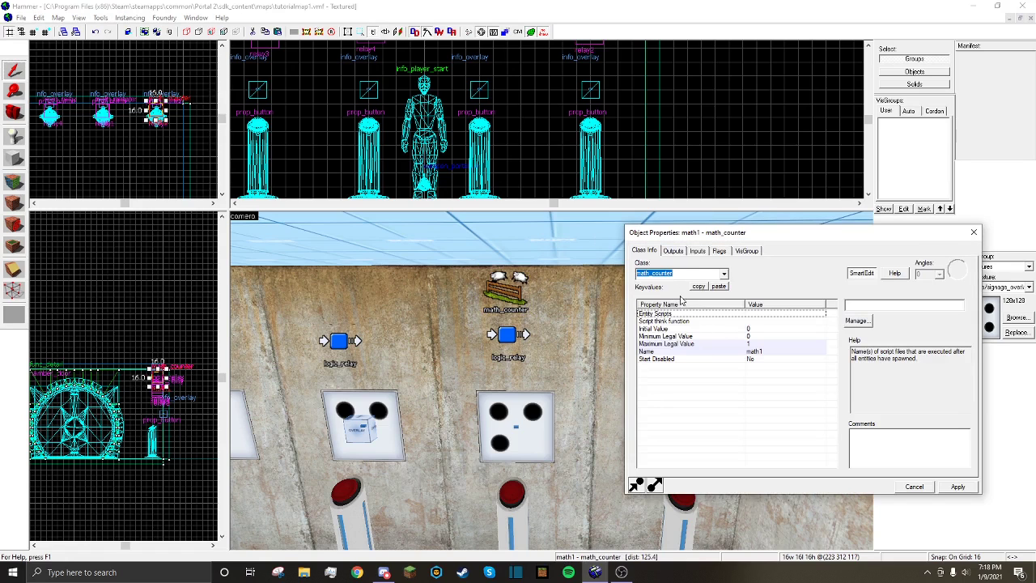
click(674, 353)
click(879, 305)
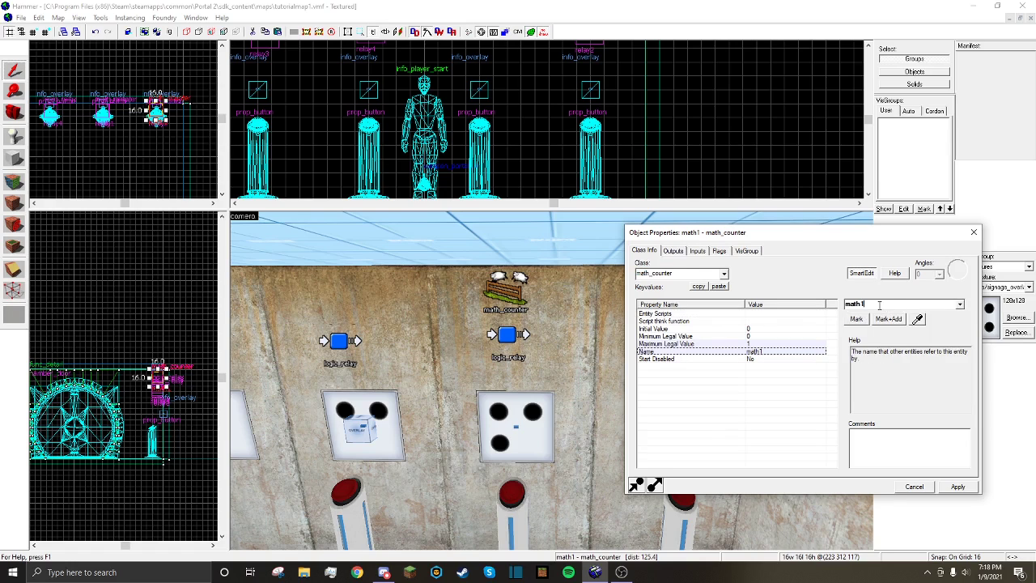
key(BackSpace)
text(2)
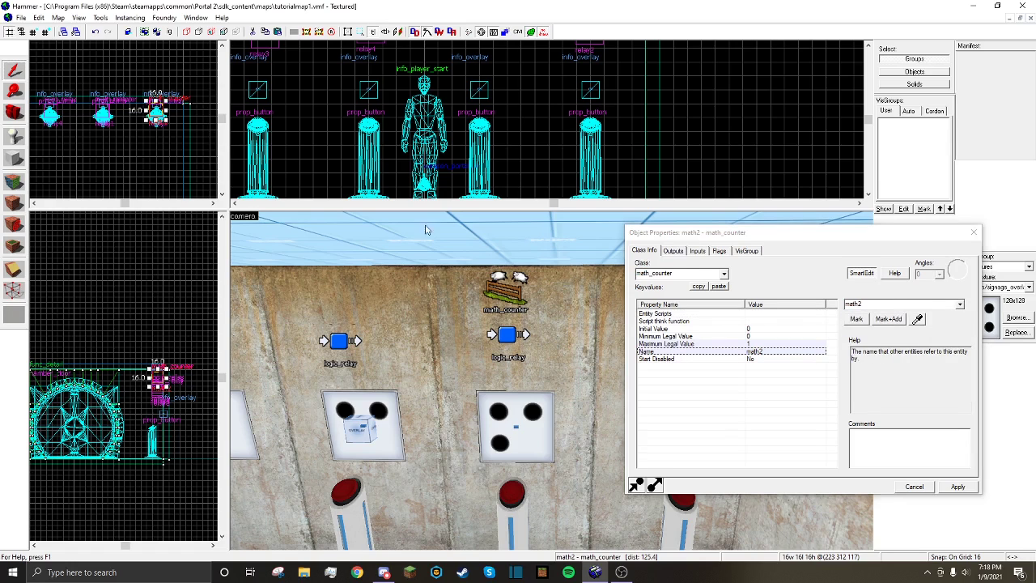
Retarget math2's OnHitMax Enable output to relay3 and apply it
drag(758, 232, 336, 172)
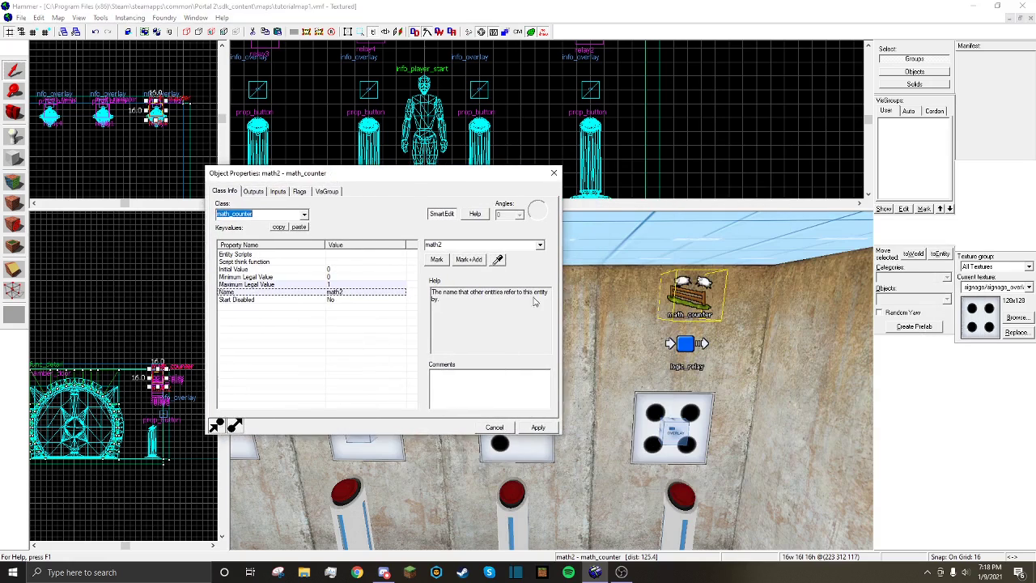
scroll(679, 330, up, 4)
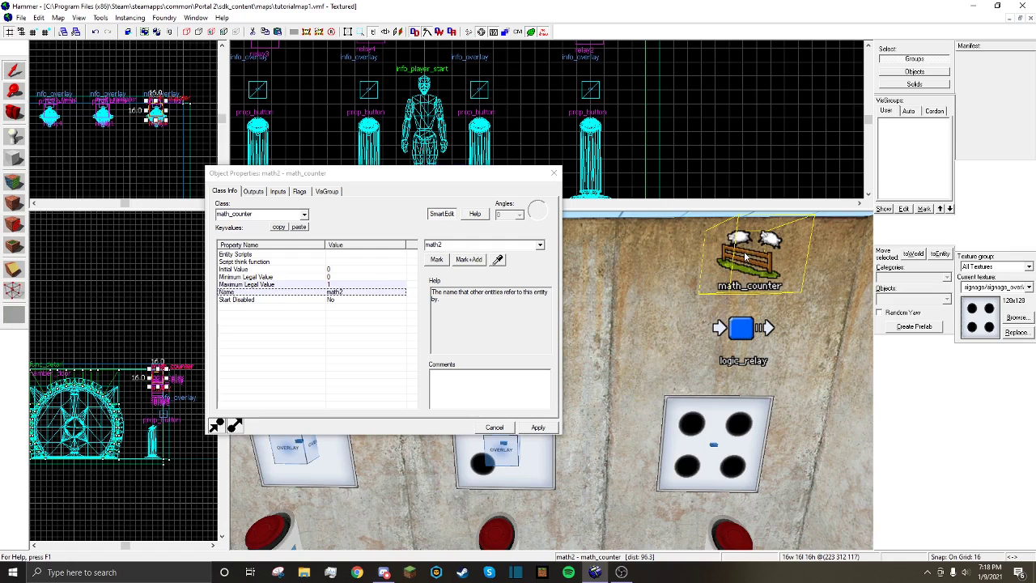
scroll(745, 256, down, 1)
click(254, 193)
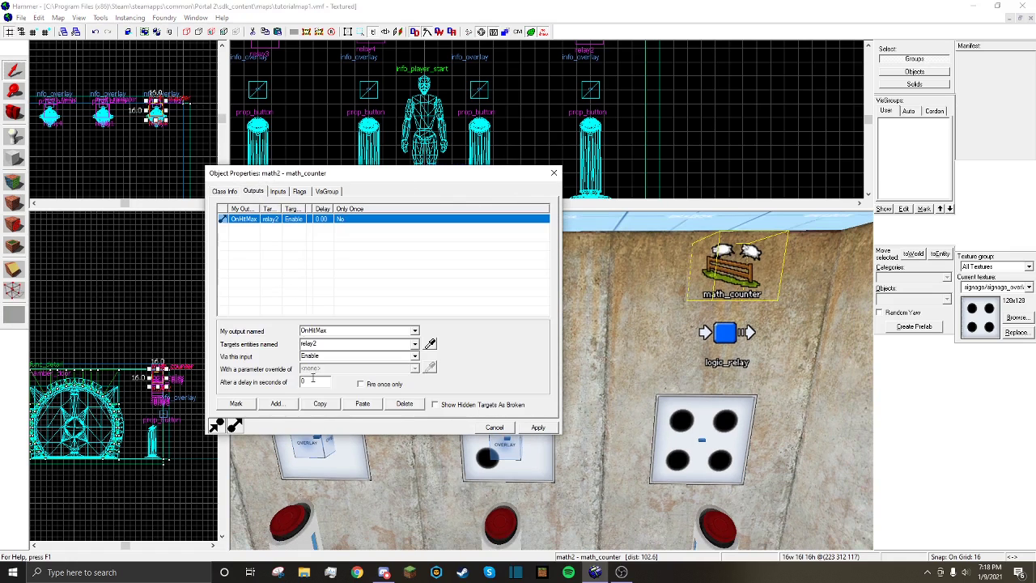
click(415, 345)
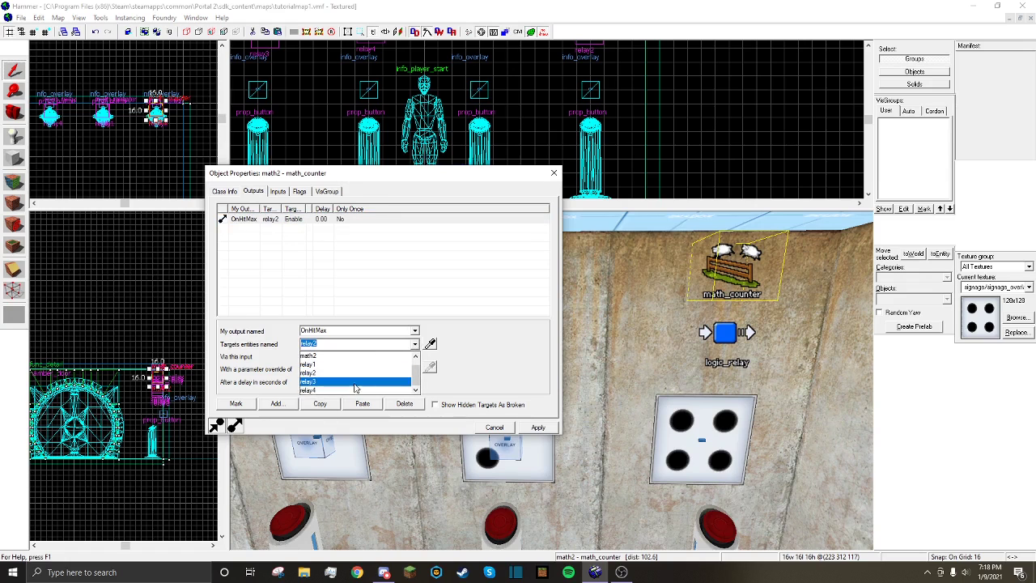
click(380, 382)
click(549, 429)
click(554, 173)
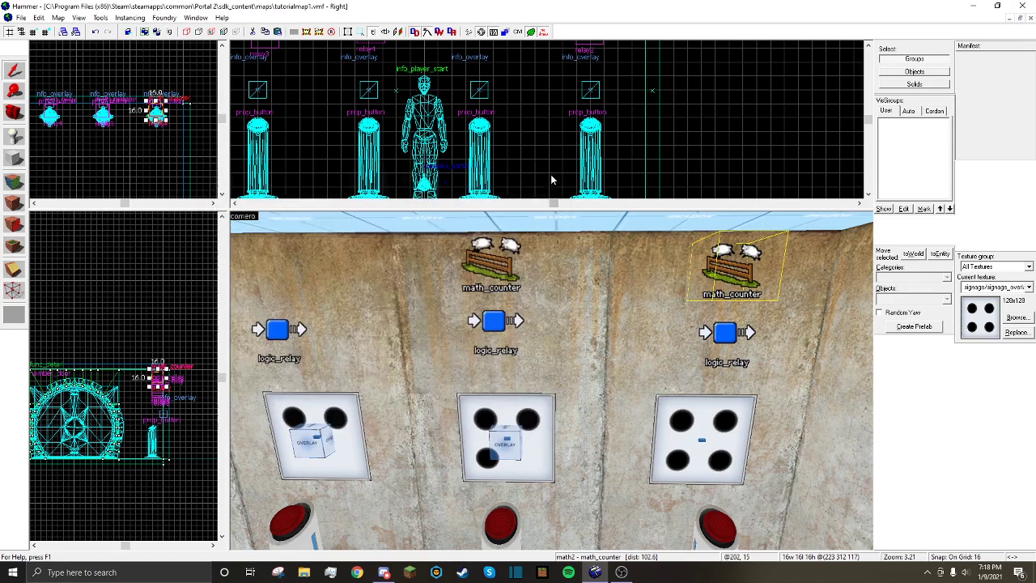
Open the properties of relay2 above the four-dot sign
double_click(707, 342)
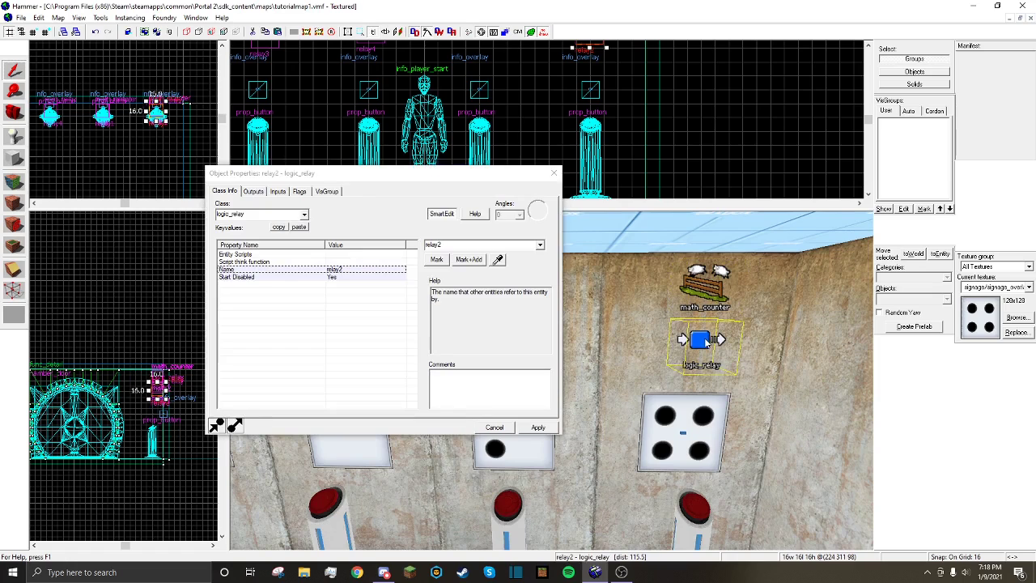
Check the outputs of relay2 and of the button beneath the four-dot sign, and save the map
click(253, 192)
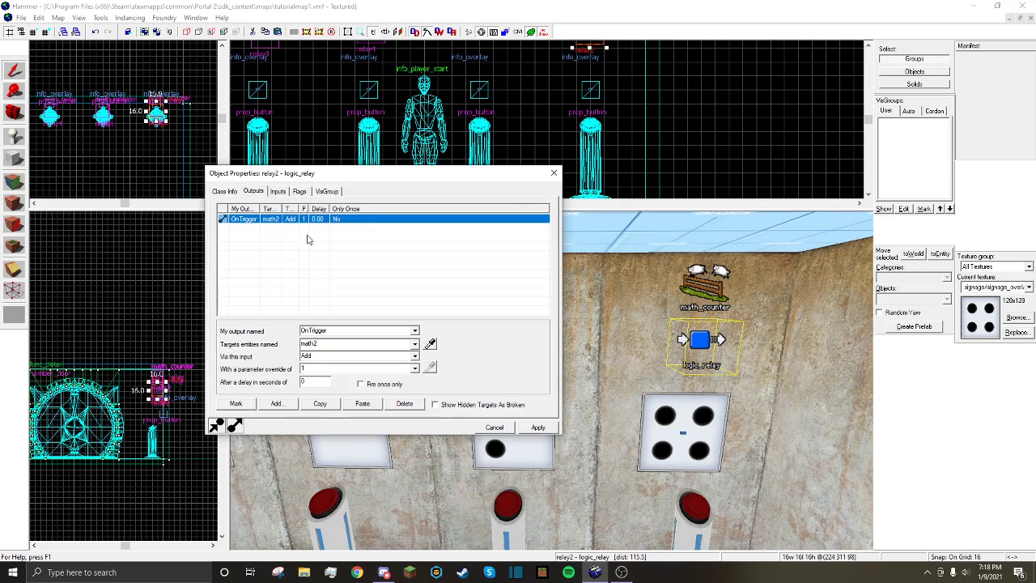
click(228, 194)
click(554, 173)
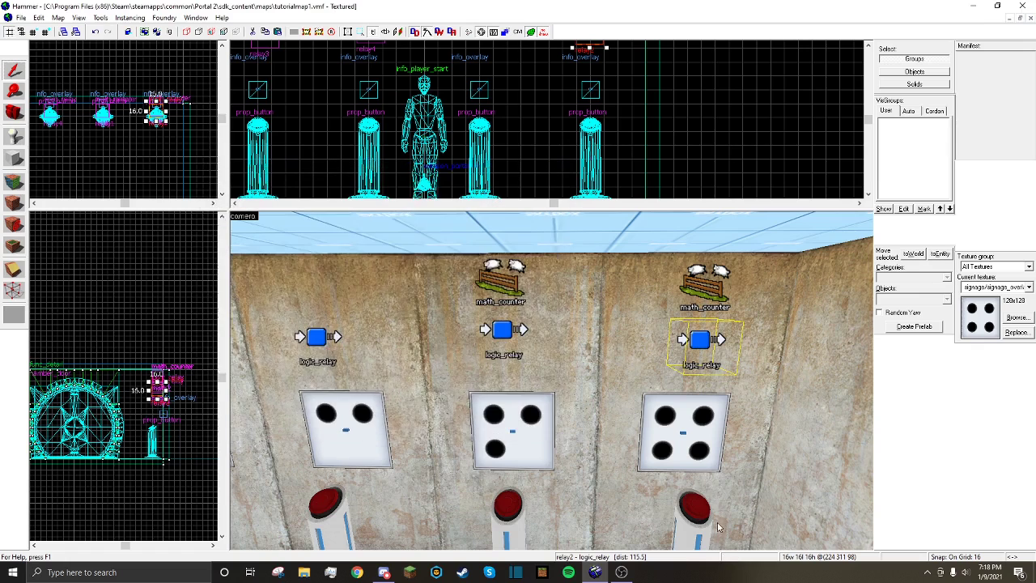
double_click(699, 523)
click(253, 192)
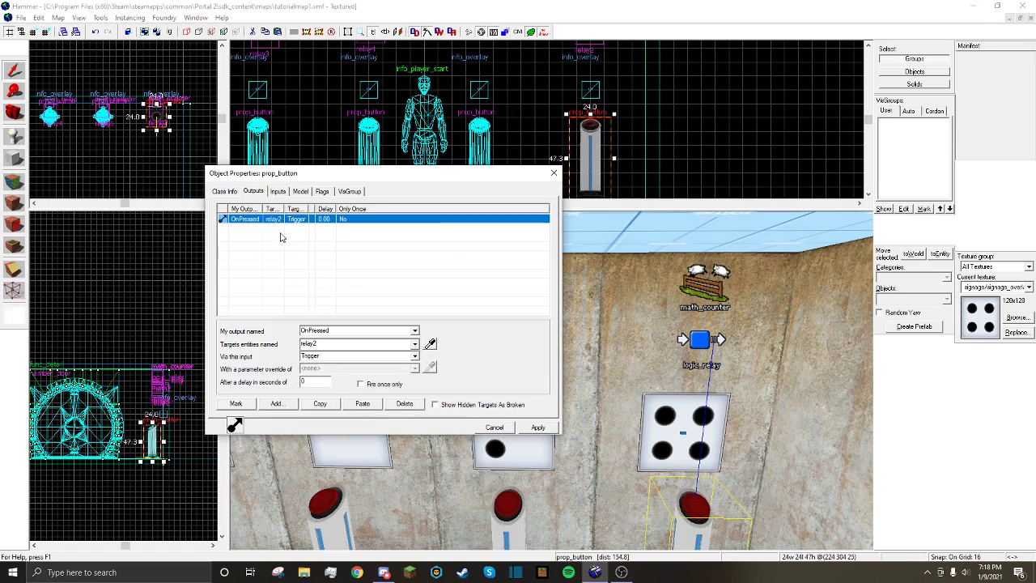
click(554, 173)
click(21, 17)
click(21, 17)
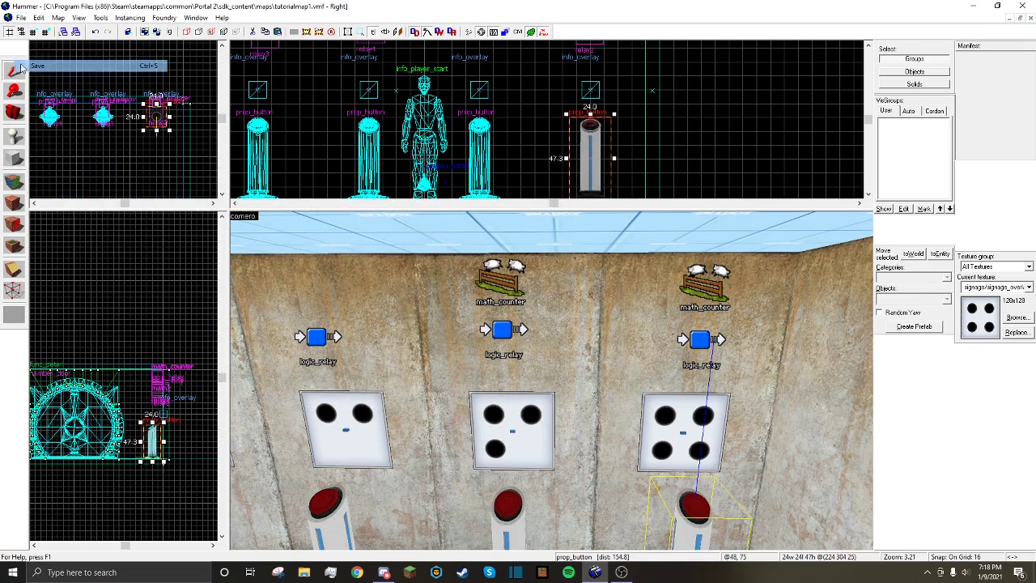
Copy the math_counter above the four-dot sign and place the copy on the wall above the one-dot sign's logic_relay
key(z)
key(a)
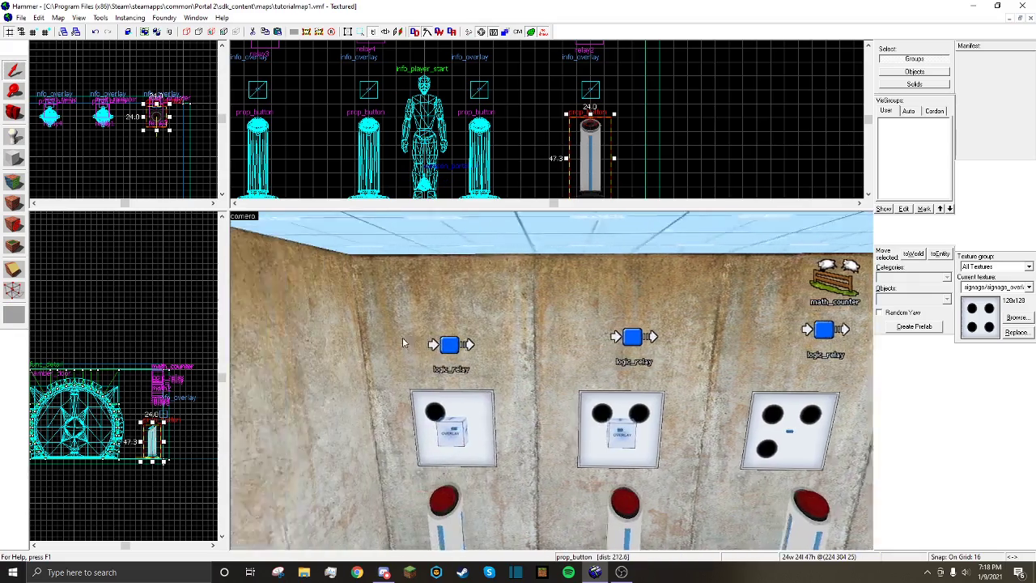
key(z)
key(s)
key(w)
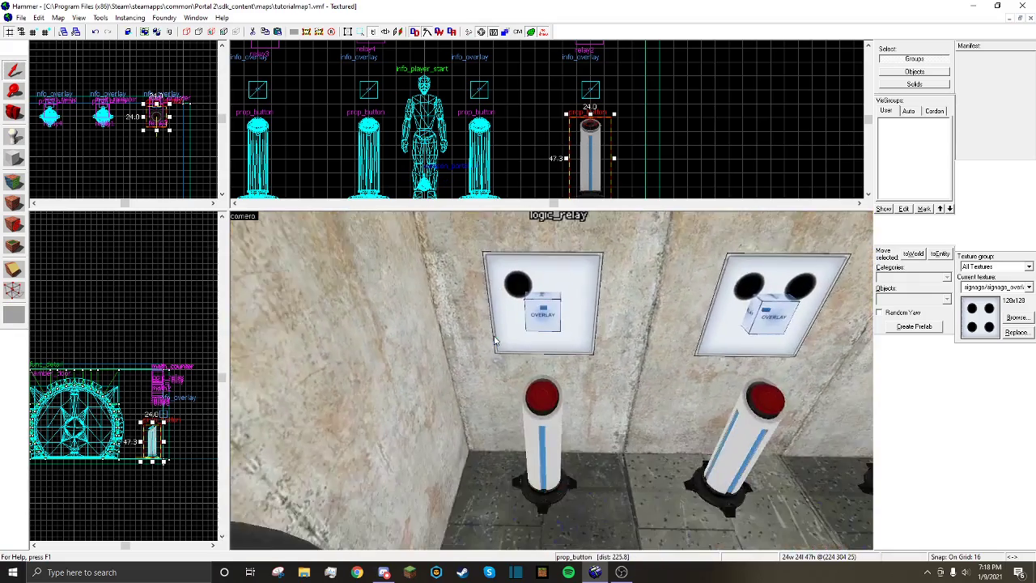
key(s)
key(s)
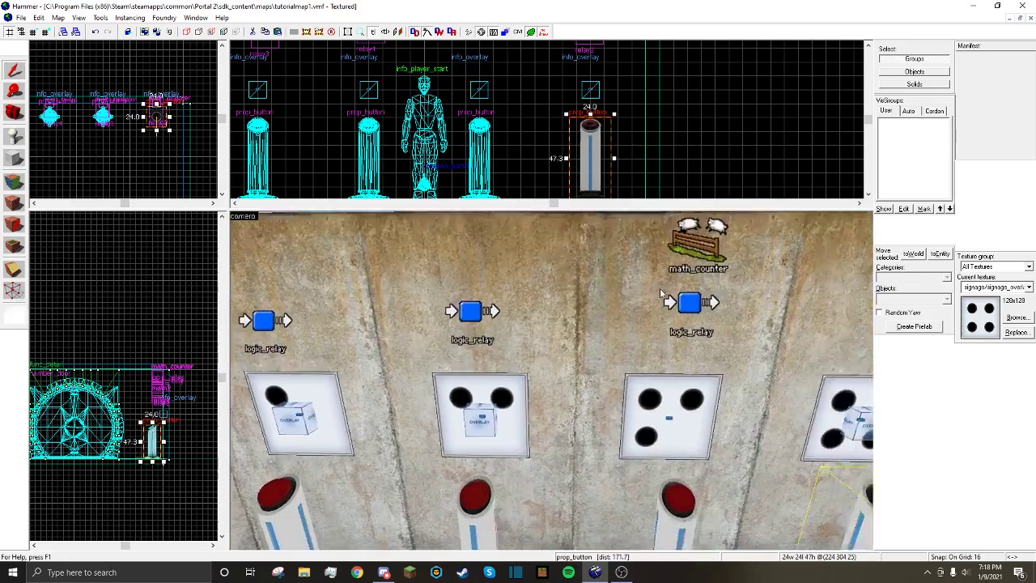
click(785, 284)
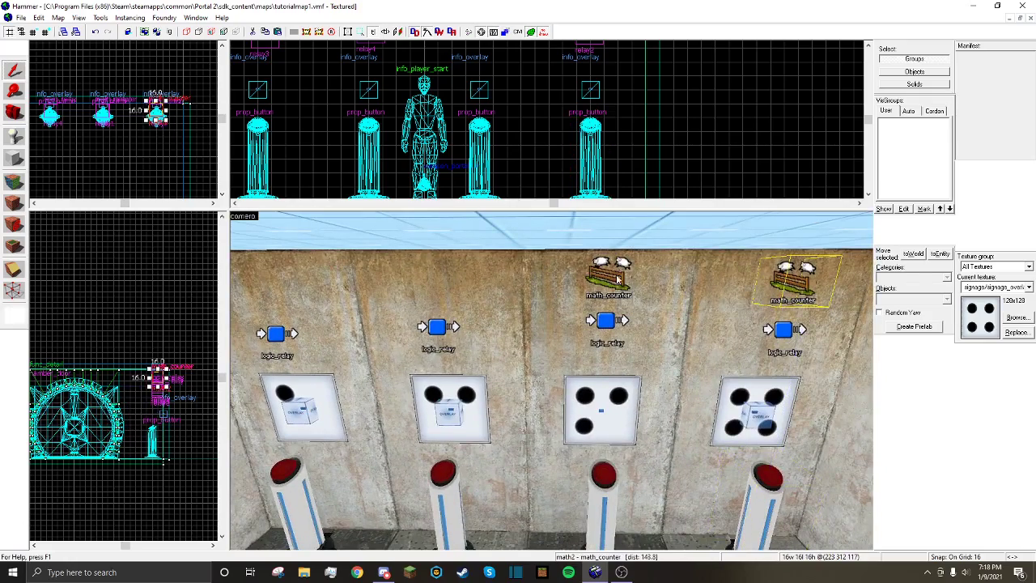
key(a)
key(ctrl+v)
key(w)
Rename the copied math_counter above the one-dot sign as math3
double_click(565, 274)
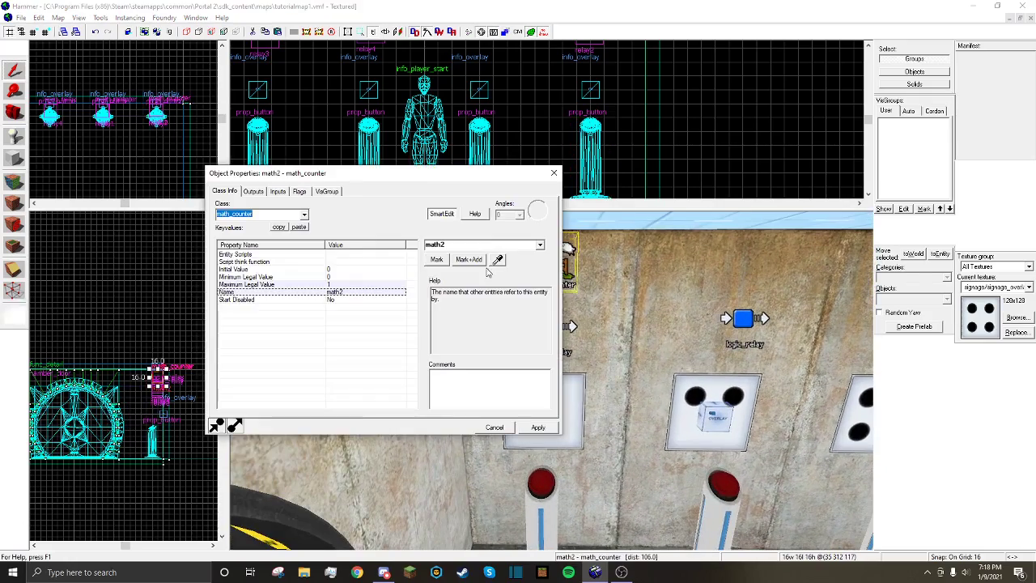
double_click(470, 244)
text(ma)
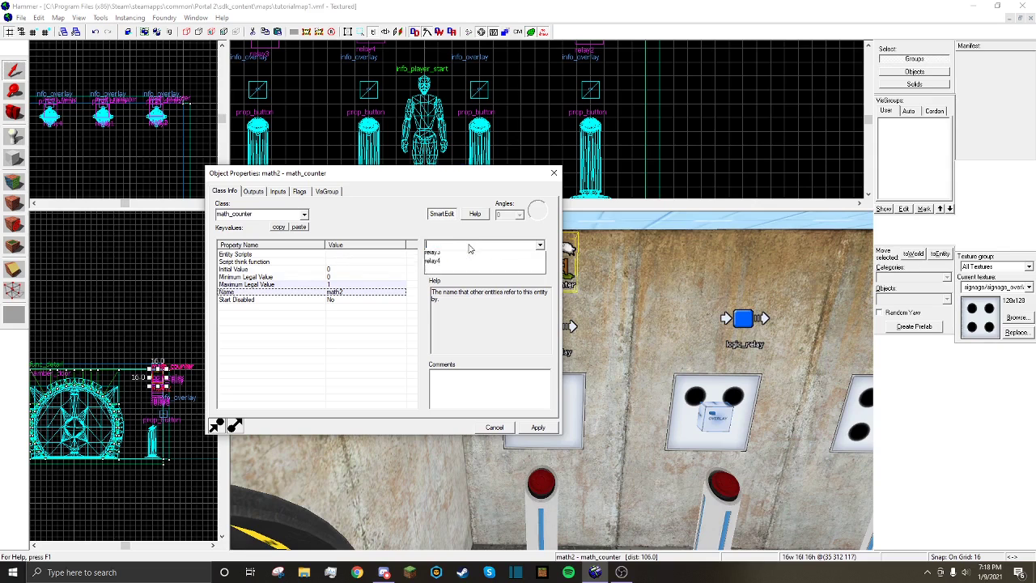
key(Return)
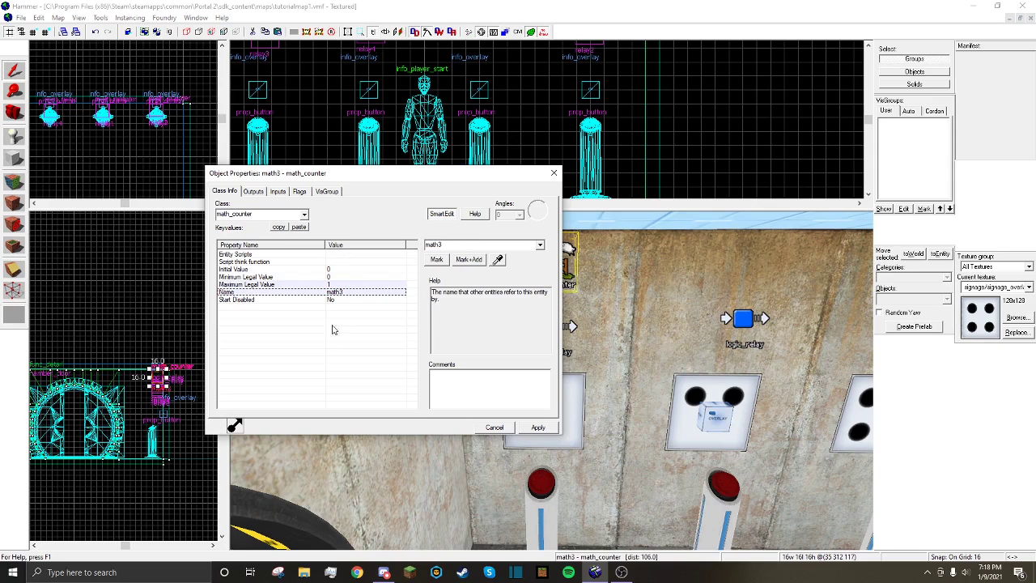
click(554, 172)
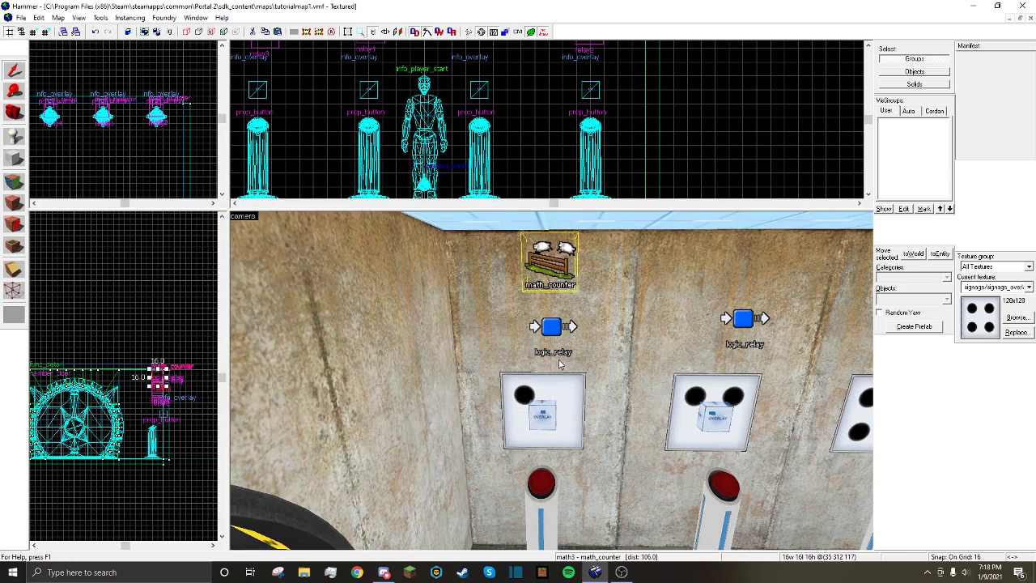
Give relay3 an OnTrigger output that targets math3 via the Add input with a parameter of 1
double_click(568, 338)
click(253, 191)
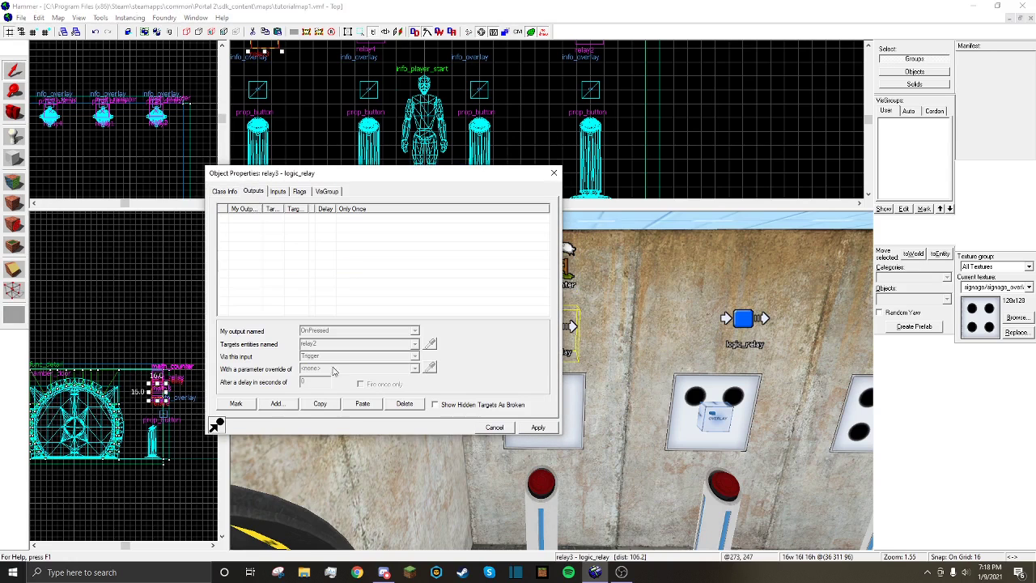
click(276, 403)
click(415, 331)
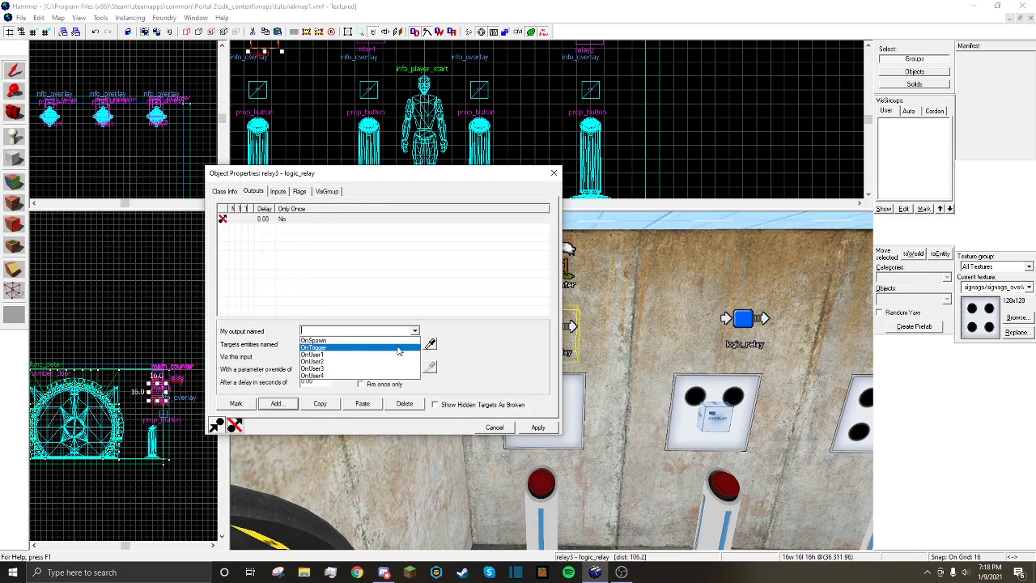
click(397, 349)
click(415, 344)
text(ma)
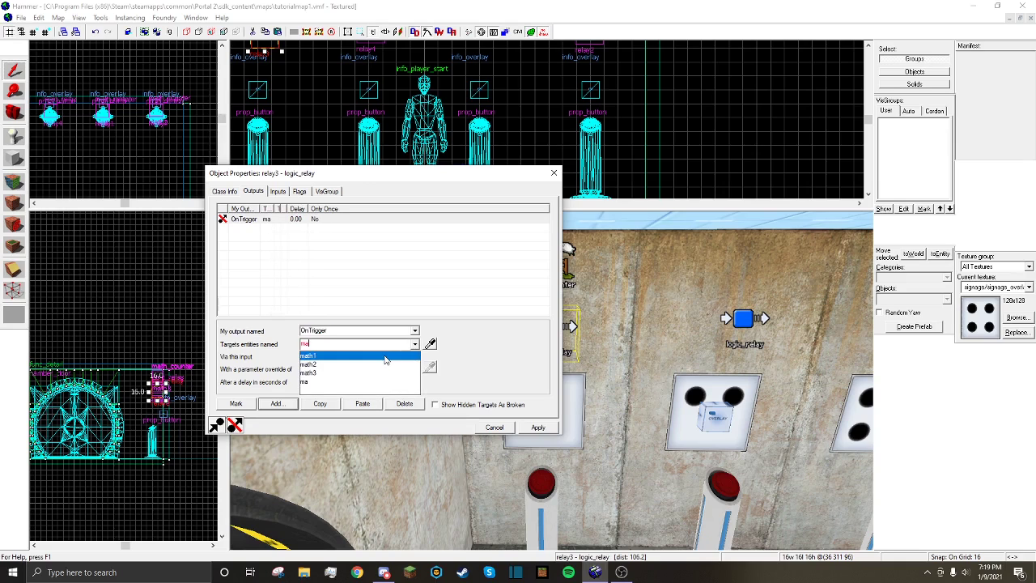
click(378, 372)
click(414, 356)
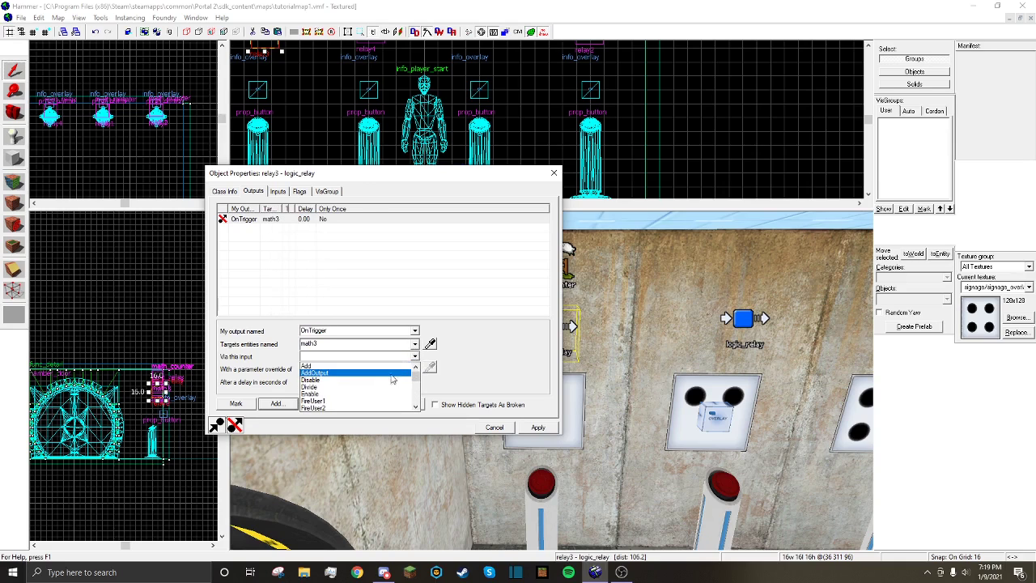
click(340, 367)
text(1)
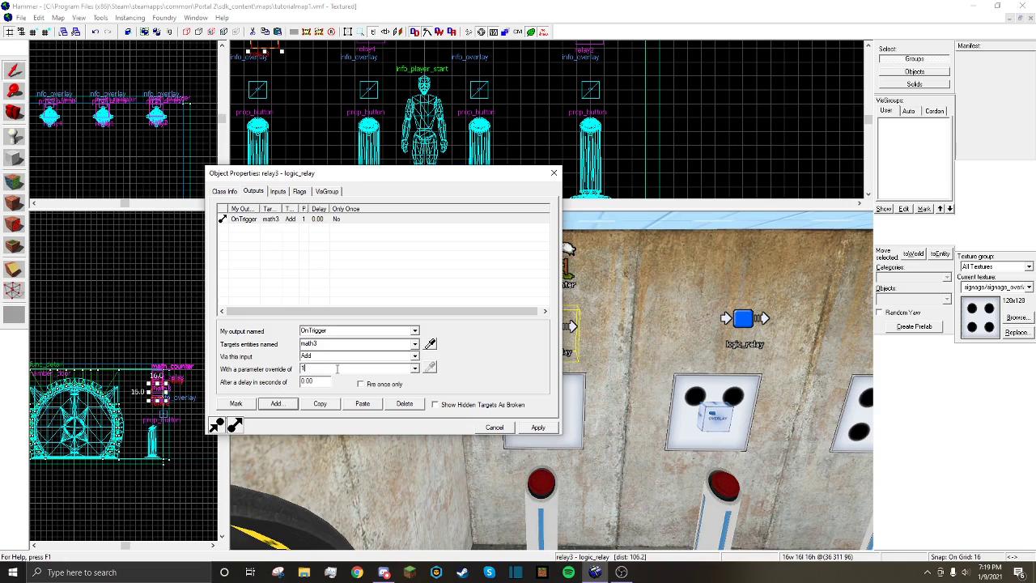
click(534, 426)
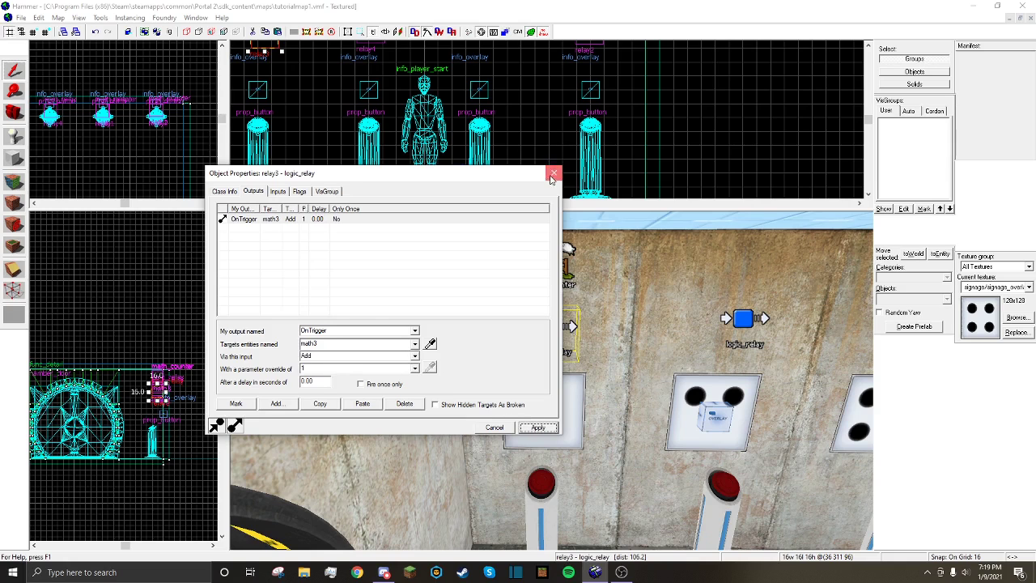
click(552, 178)
Retarget math3's OnHitMax Enable output to relay4 and save the map
key(d)
double_click(442, 257)
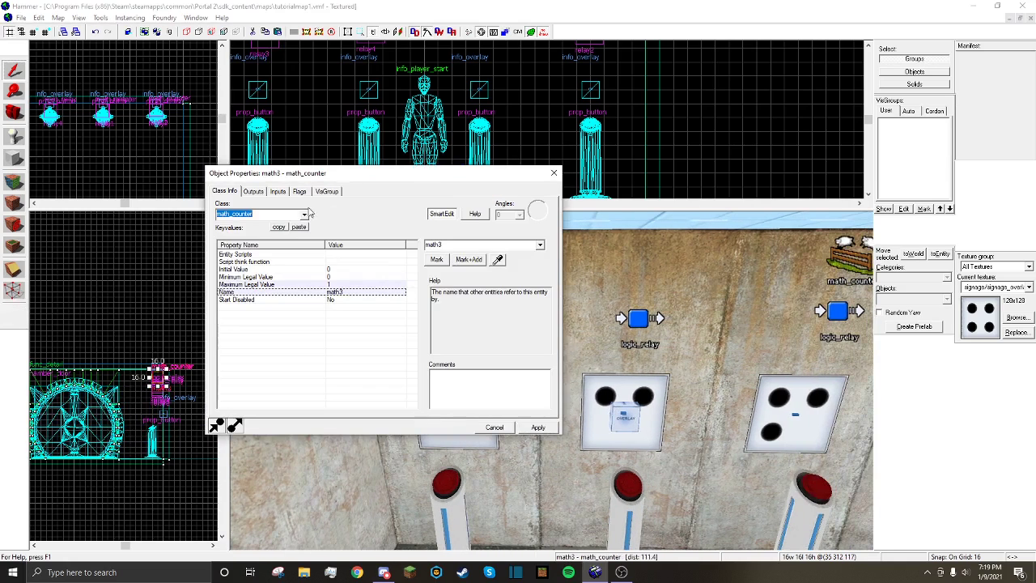
click(253, 192)
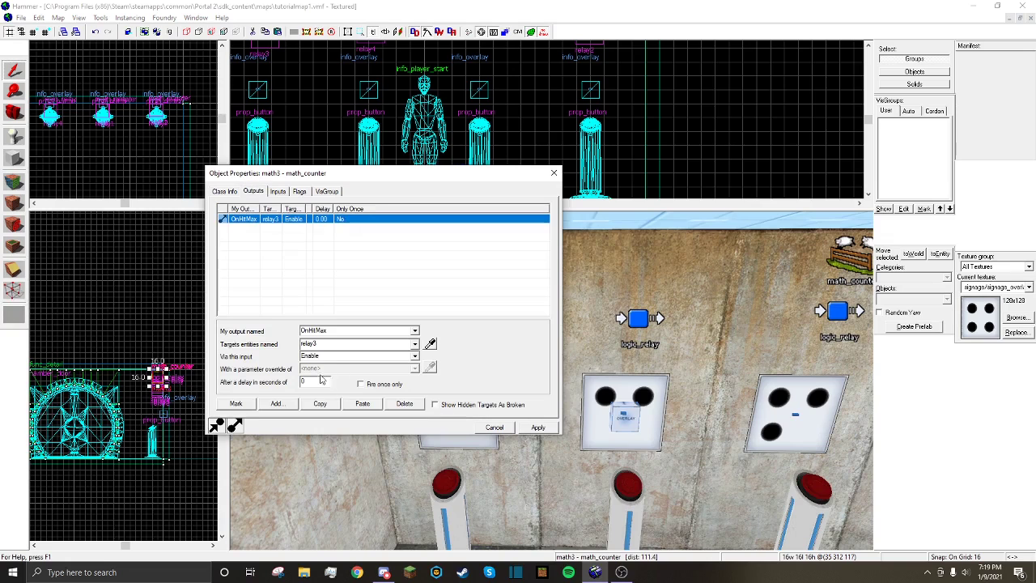
click(414, 344)
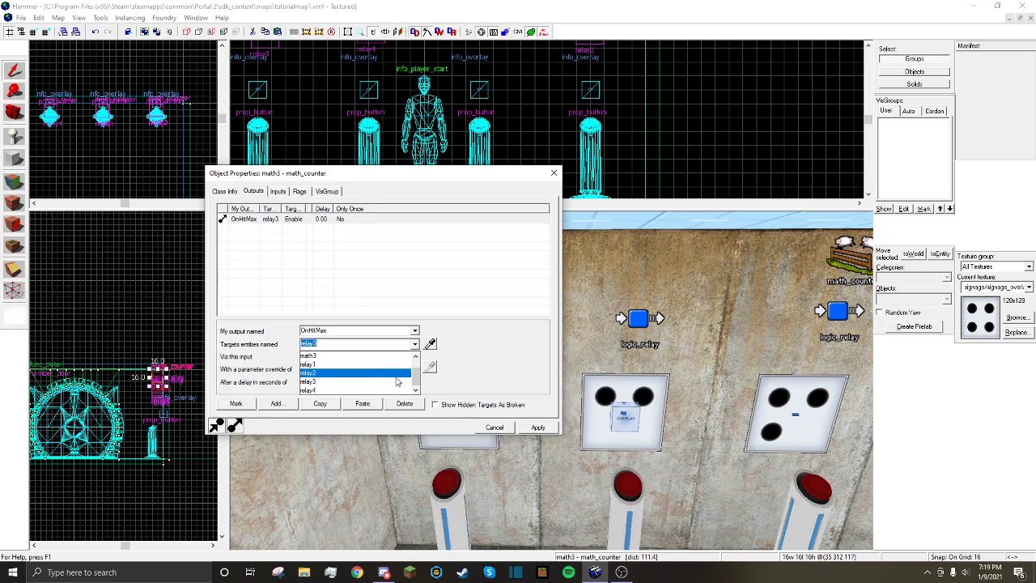
click(356, 379)
click(553, 429)
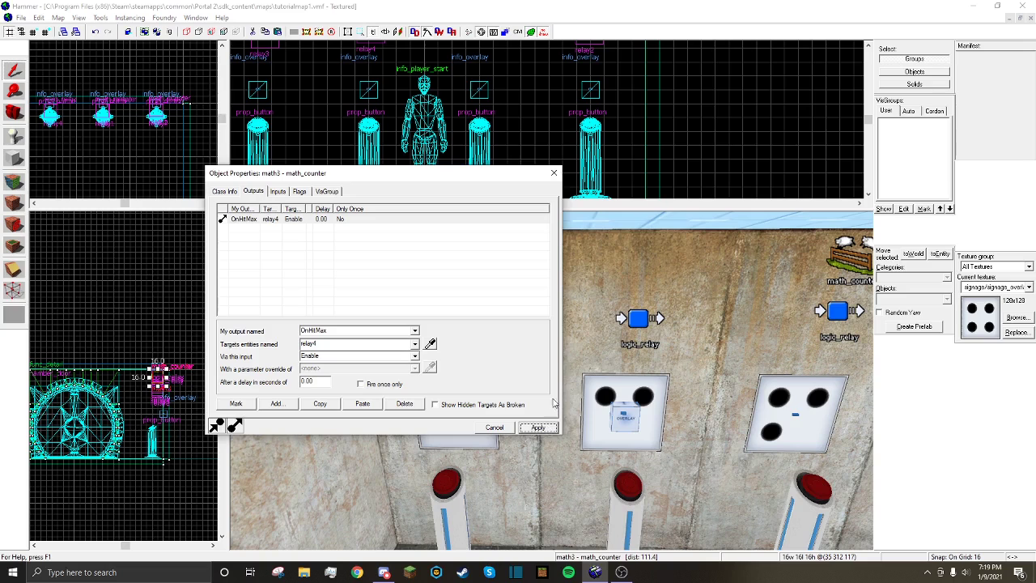
click(554, 172)
click(20, 17)
click(31, 67)
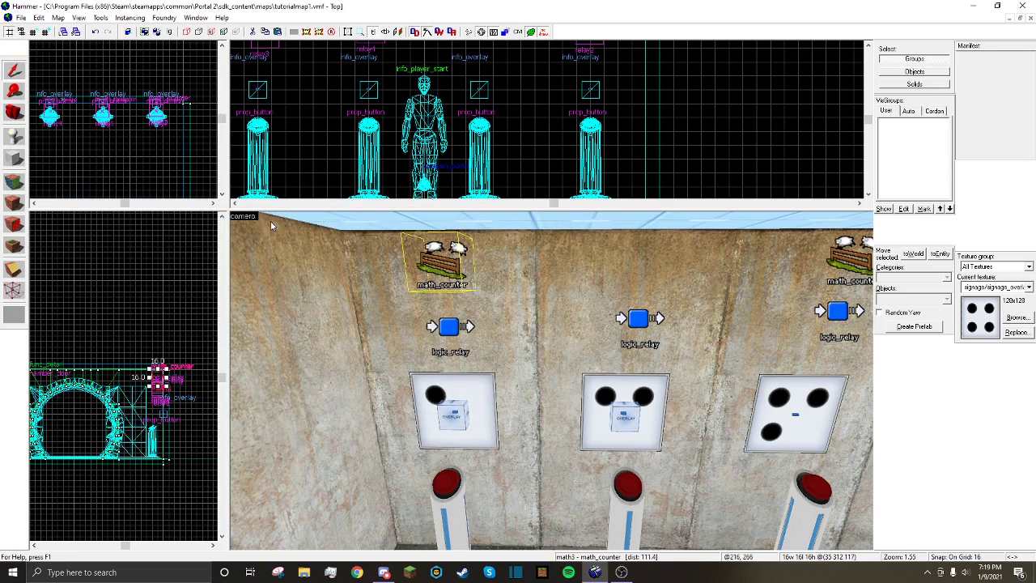
Place a copy of the math3 counter above the two-dot sign's logic_relay and name it math4
key(d)
key(a)
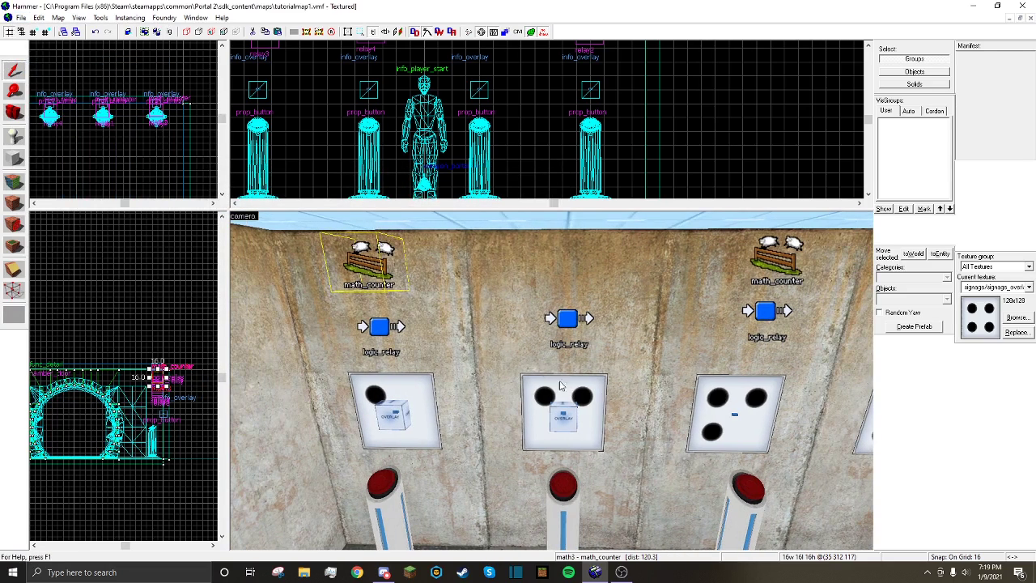
click(463, 246)
key(BackSpace)
text(4)
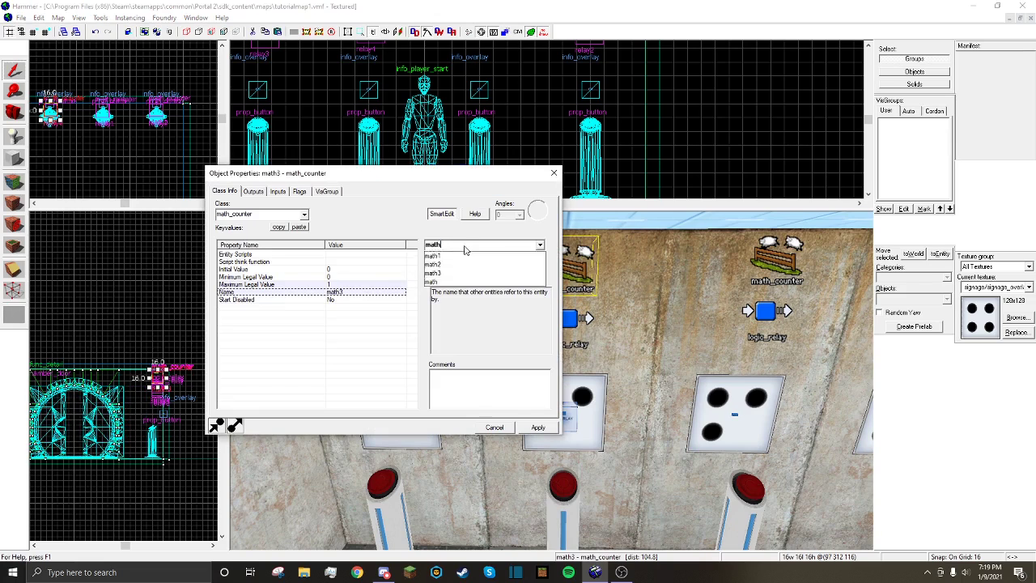
click(554, 174)
Give relay4 an OnTrigger output that targets math4 via the Add input with a parameter of 1
double_click(570, 319)
click(253, 192)
click(414, 331)
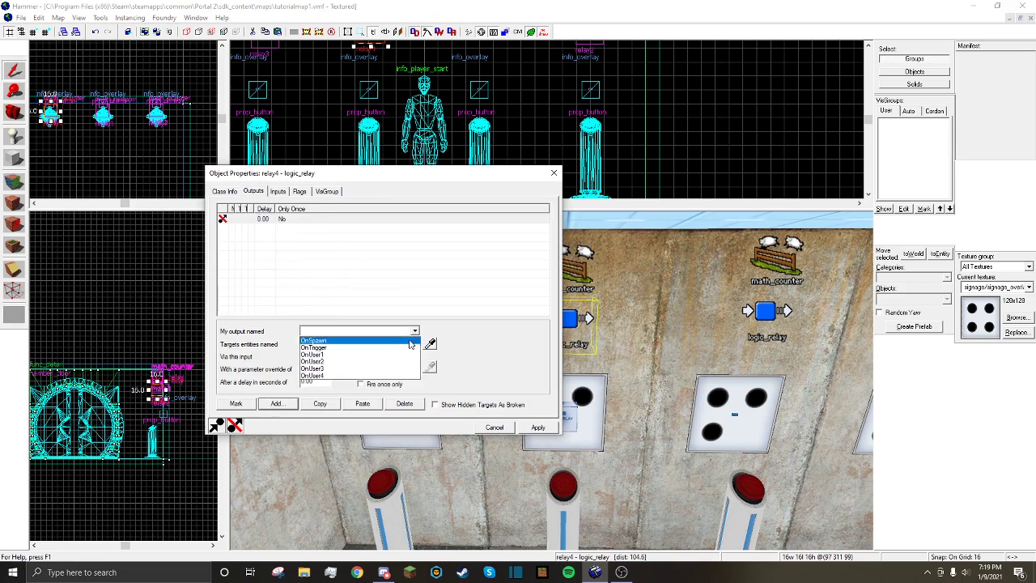
click(382, 382)
click(415, 357)
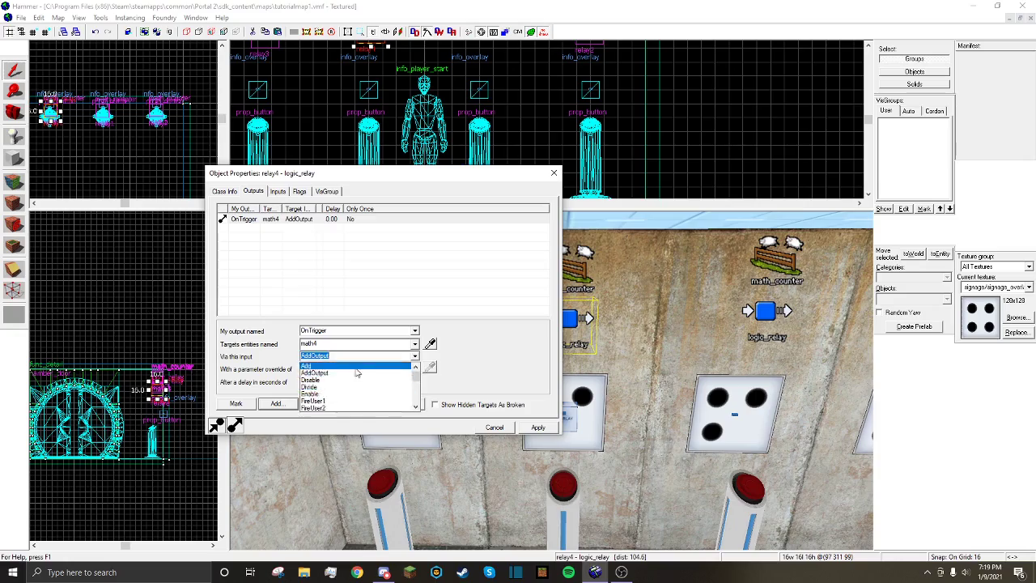
click(356, 367)
double_click(318, 370)
text(1)
click(535, 428)
double_click(565, 487)
click(536, 429)
Review the four button setups, selecting the three-dot sign's button, its logic_relay and its math_counter in turn
click(674, 348)
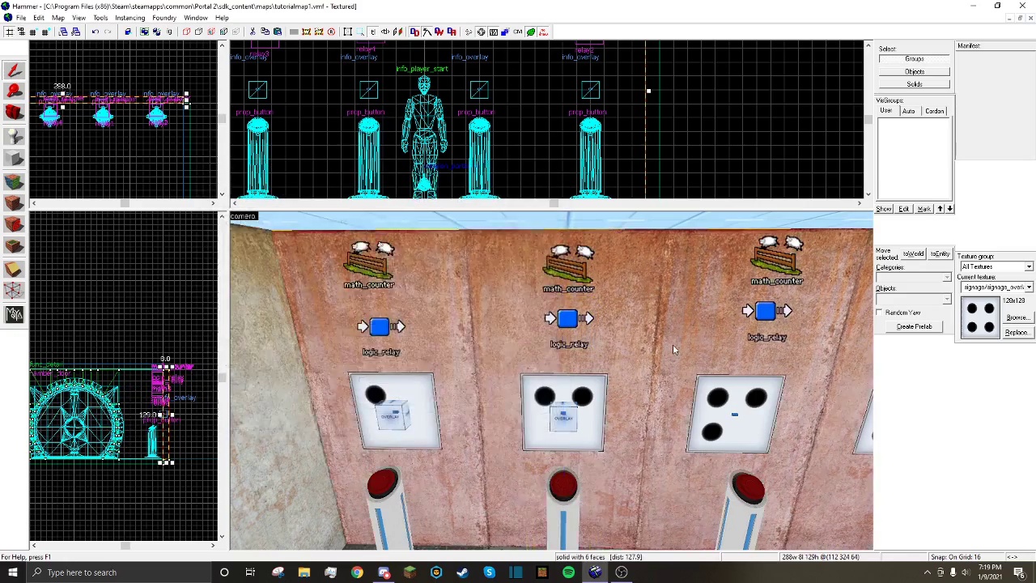
key(s)
key(z)
key(z)
scroll(673, 346, down, 5)
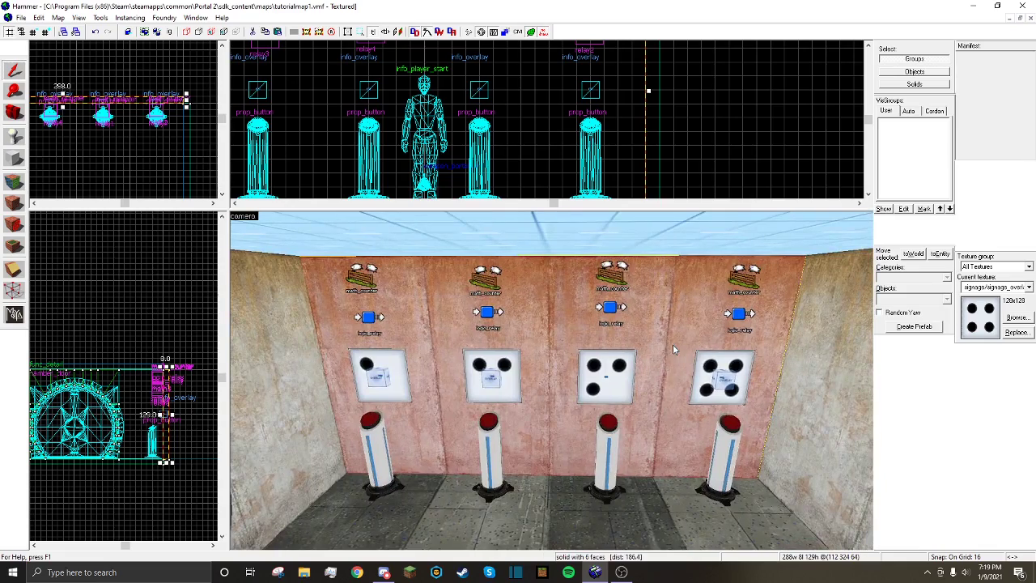
click(611, 462)
scroll(563, 445, up, 3)
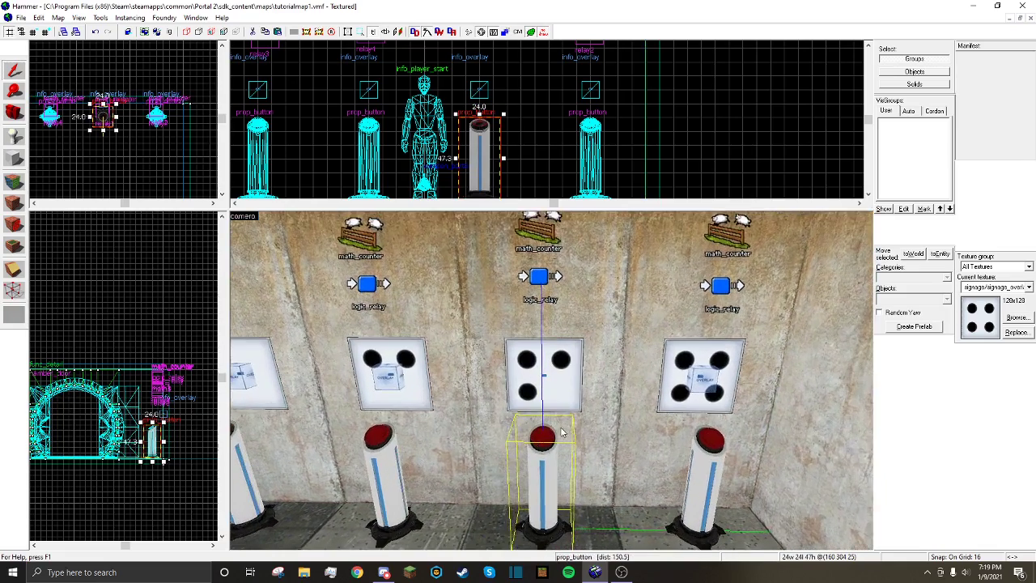
scroll(557, 437, up, 2)
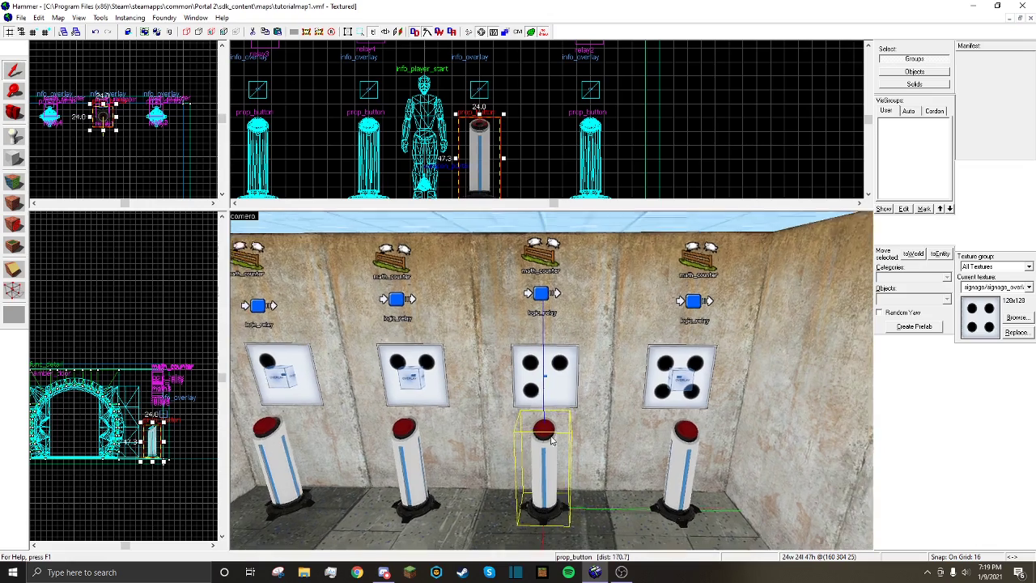
click(550, 283)
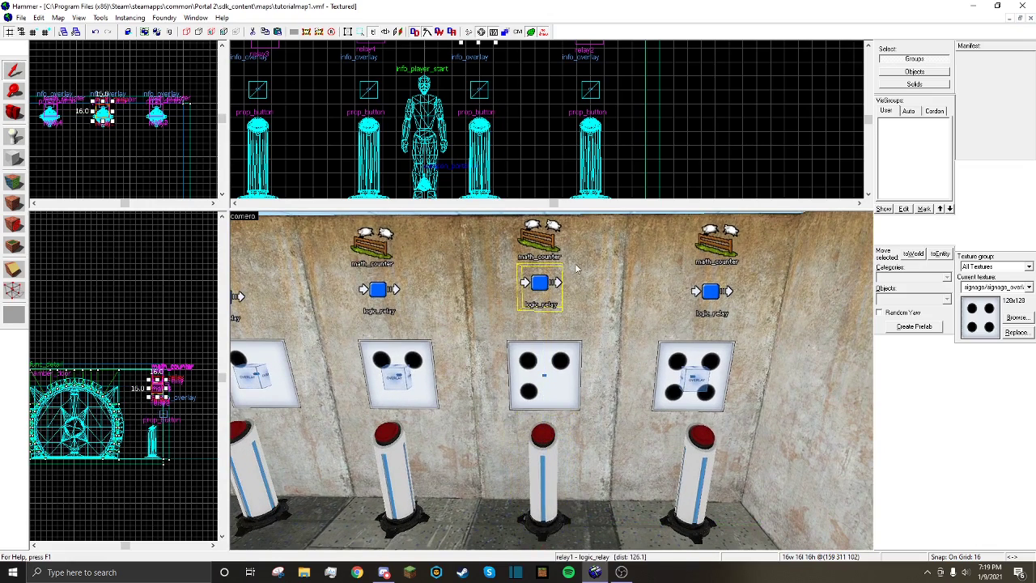
click(555, 234)
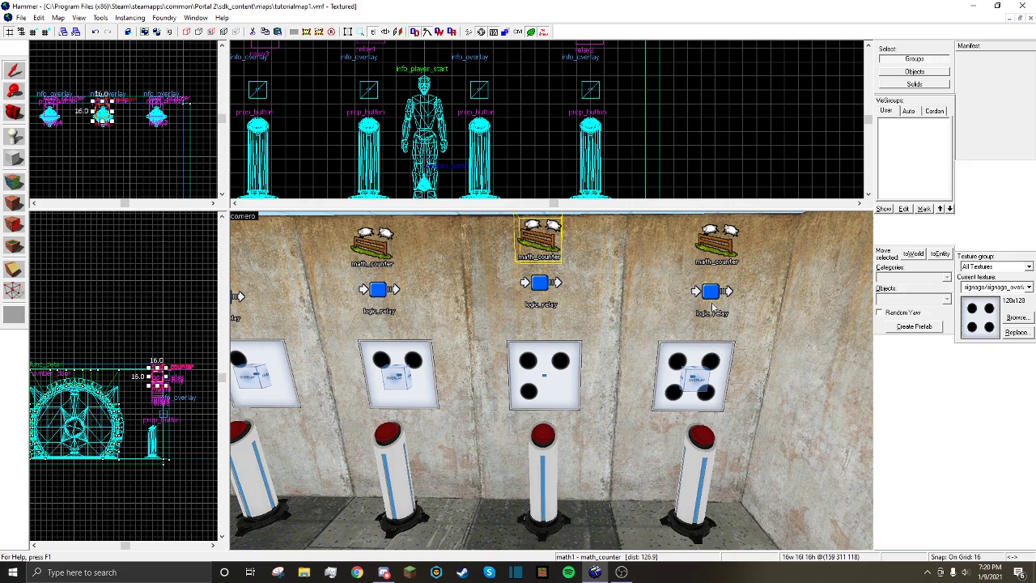
key(a)
key(d)
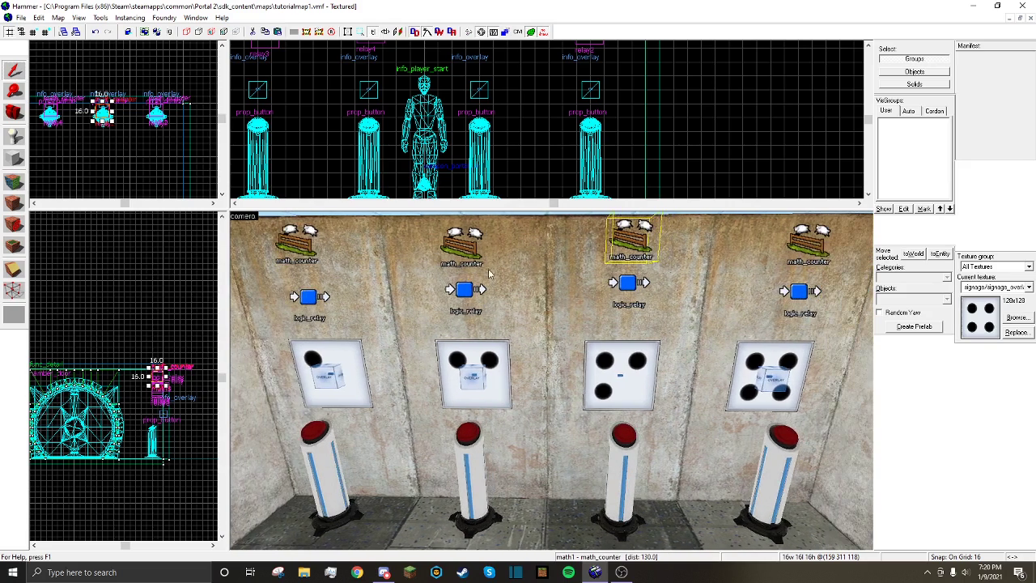
key(s)
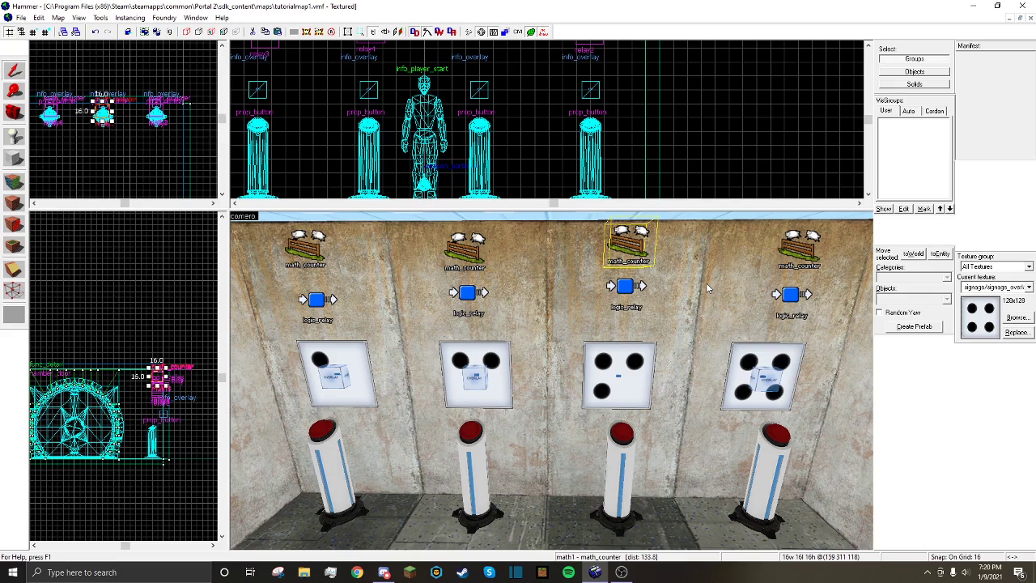
Inspect the properties and outputs of the math4 counter above the two-dot sign
click(706, 286)
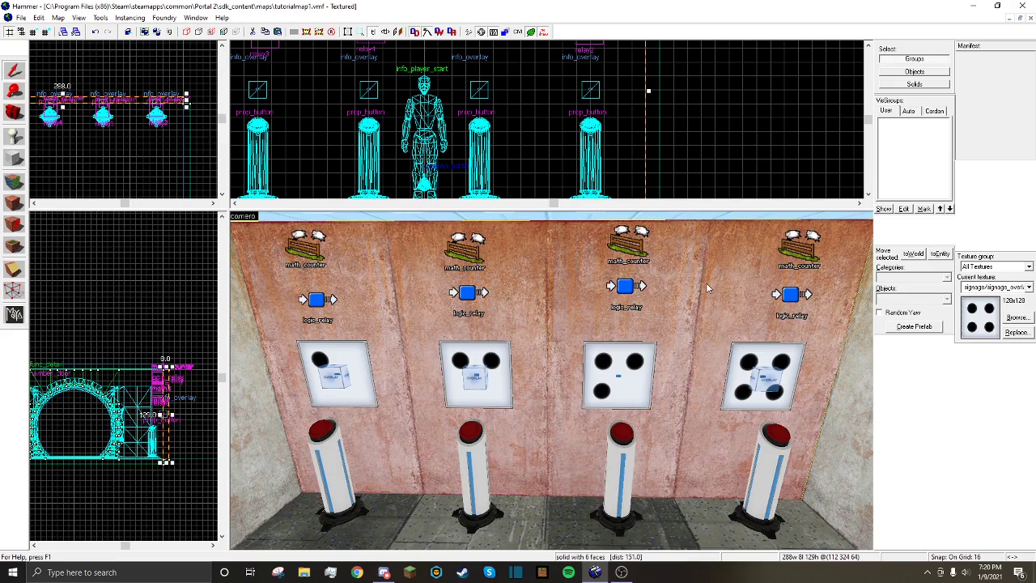
scroll(706, 286, down, 3)
key(Down)
key(w)
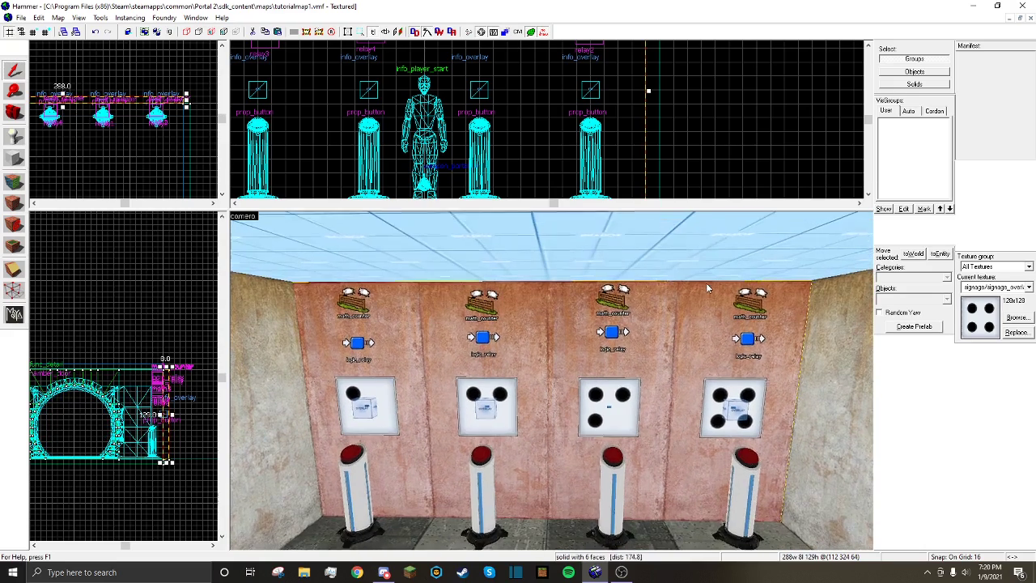
key(a)
double_click(542, 289)
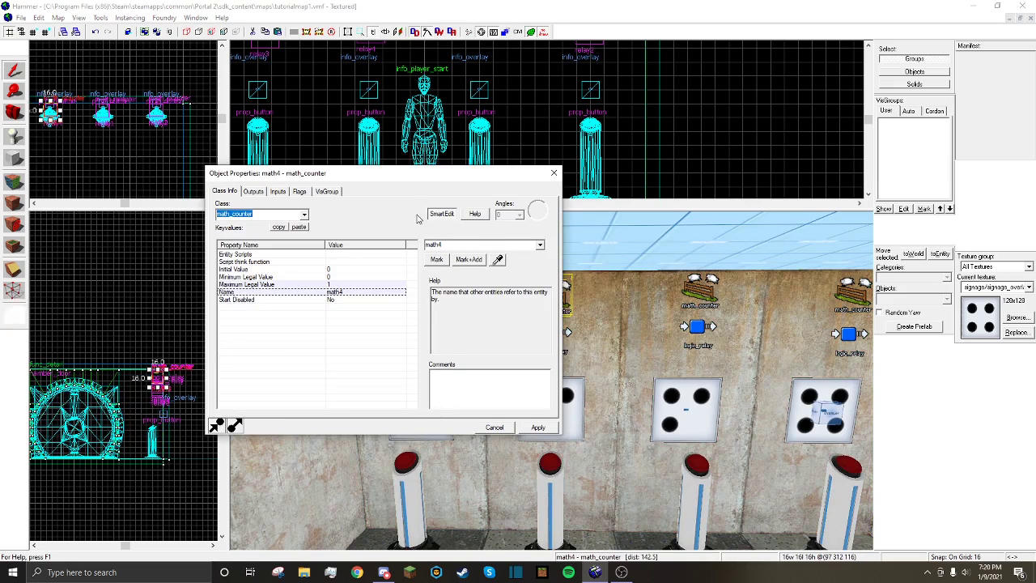
click(253, 191)
click(225, 191)
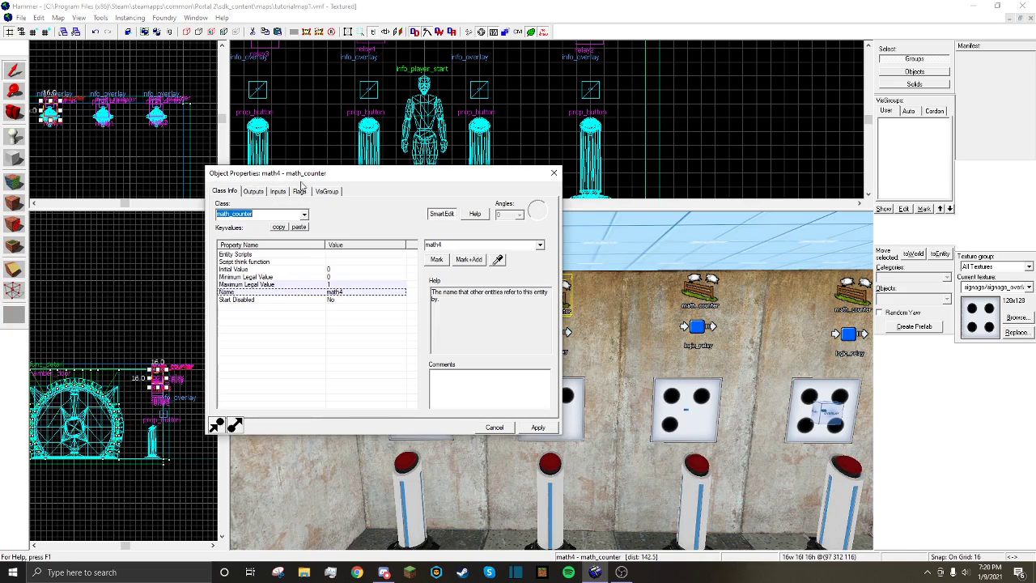
click(554, 172)
key(Left)
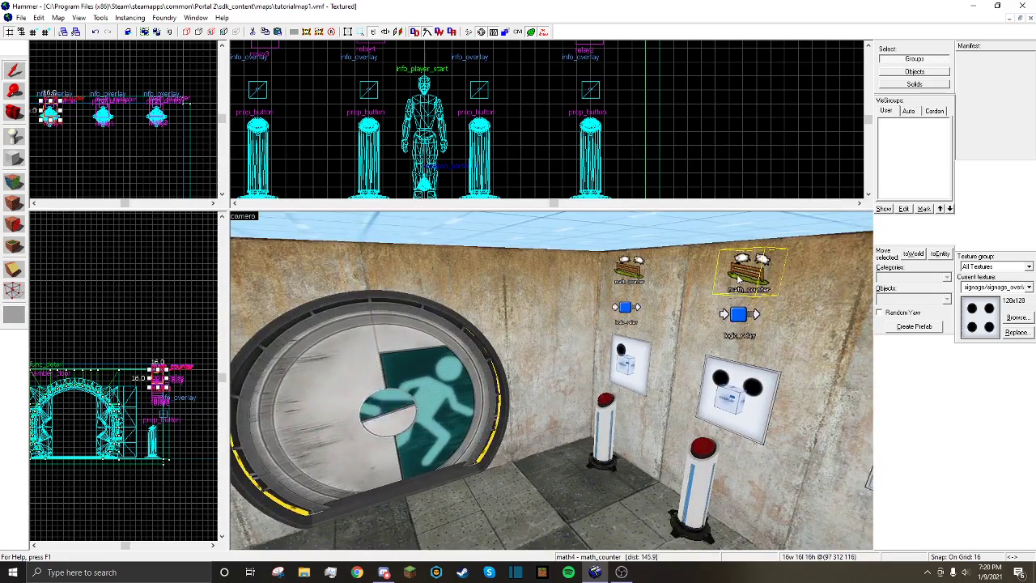
Add a second OnHitMax output to the math4 counter above the two-dot sign
key(a)
double_click(758, 275)
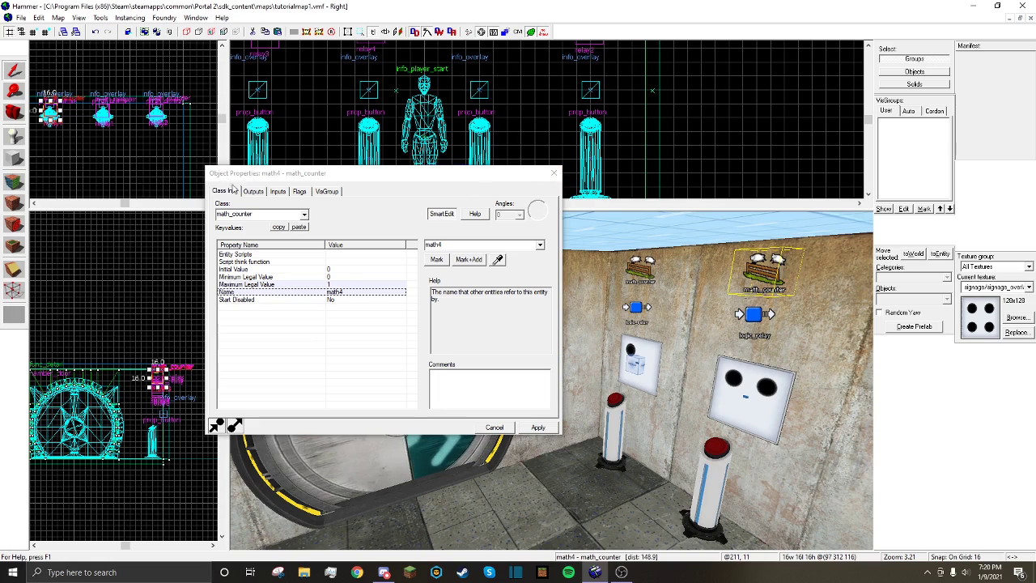
click(251, 192)
click(276, 403)
click(414, 331)
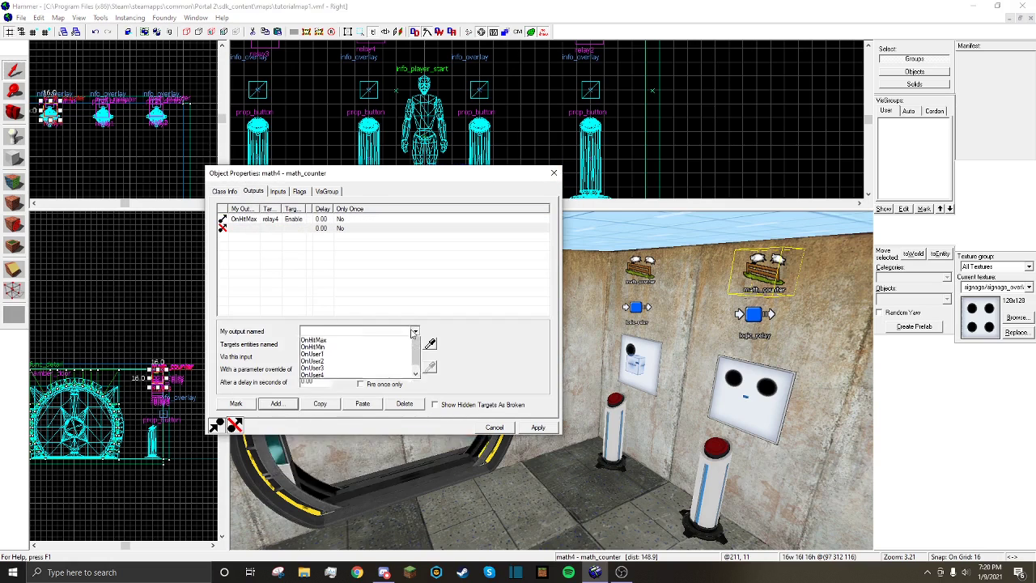
click(401, 363)
click(414, 344)
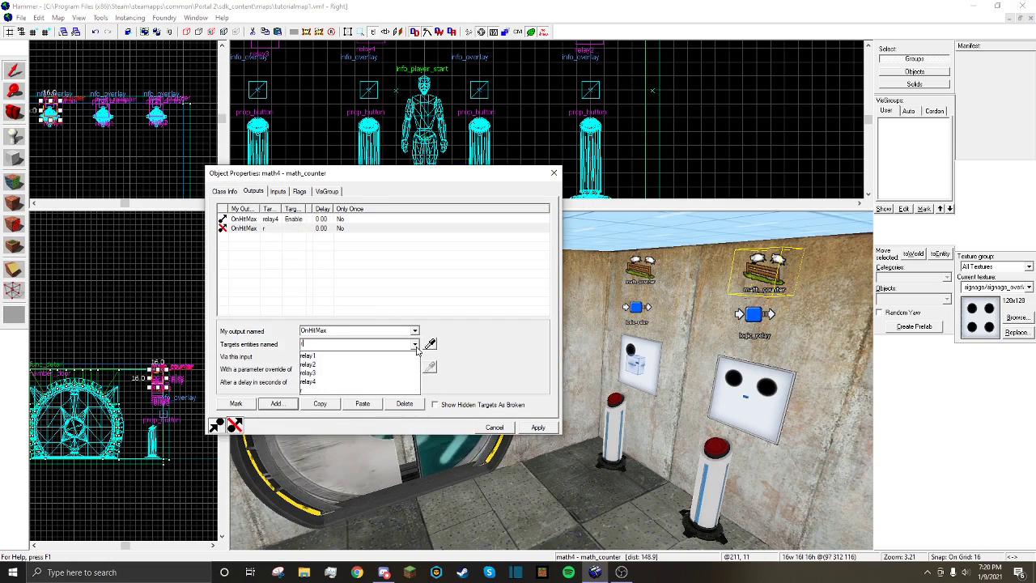
text(re)
key(BackSpace)
key(BackSpace)
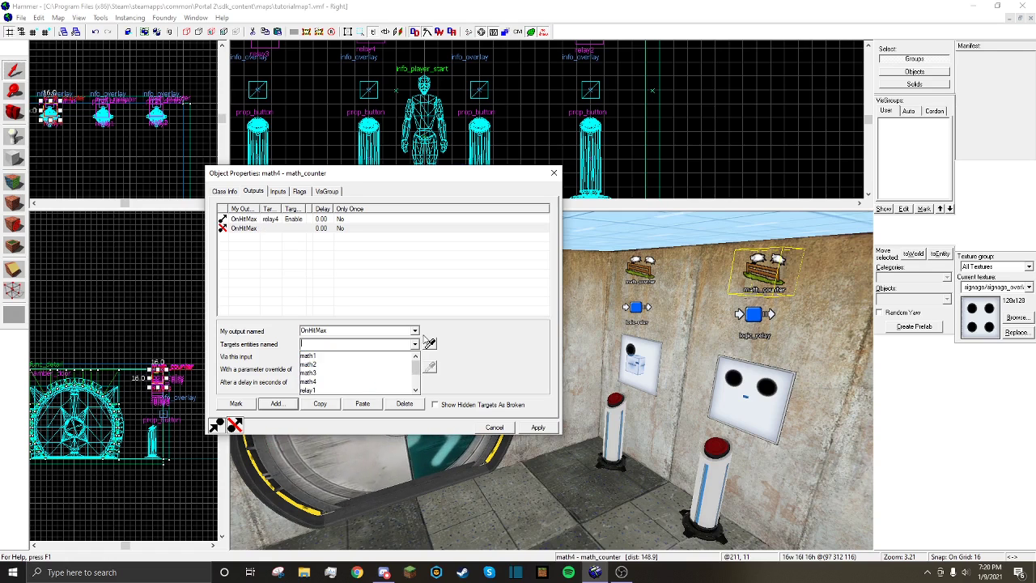
click(554, 170)
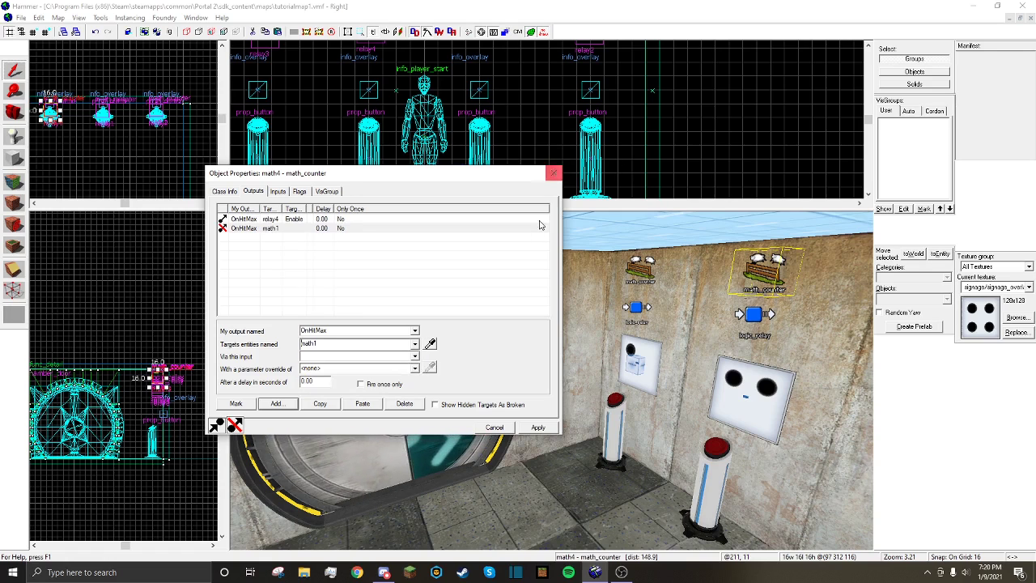
click(549, 175)
Name the round prop_testchamber_door "door" and apply the change
key(z)
key(z)
double_click(544, 336)
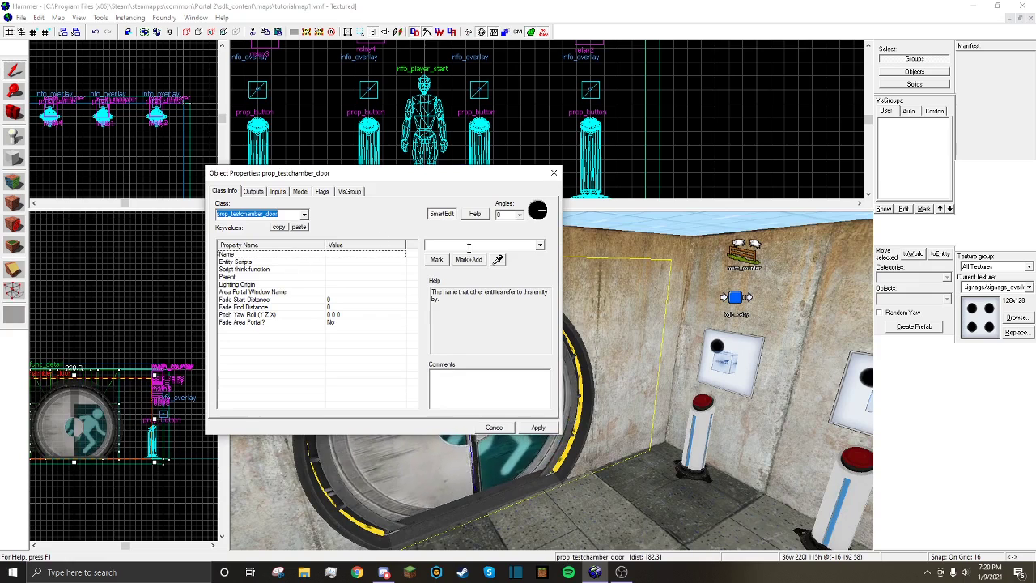
click(468, 248)
text(door)
click(564, 388)
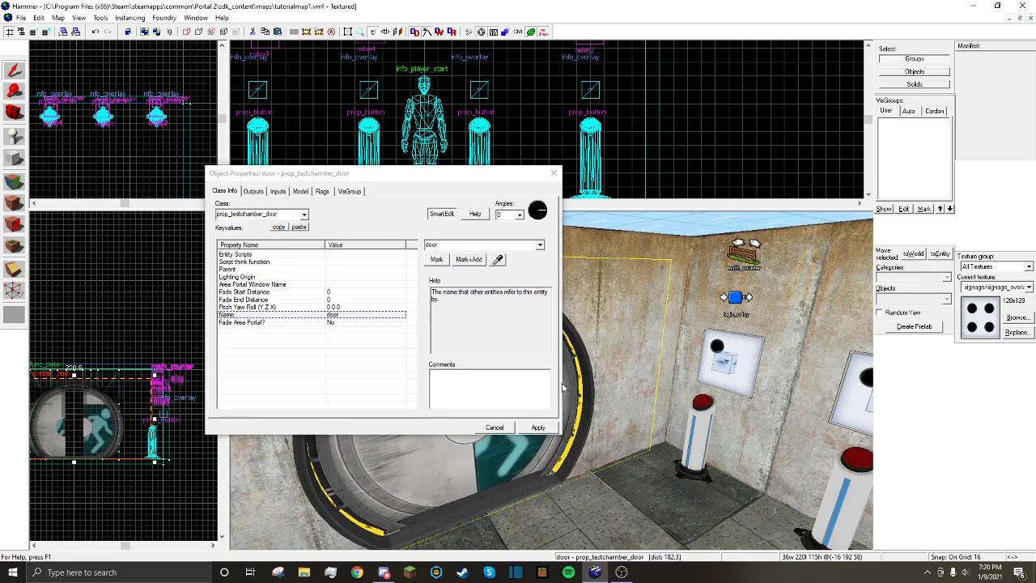
click(538, 428)
click(555, 174)
key(d)
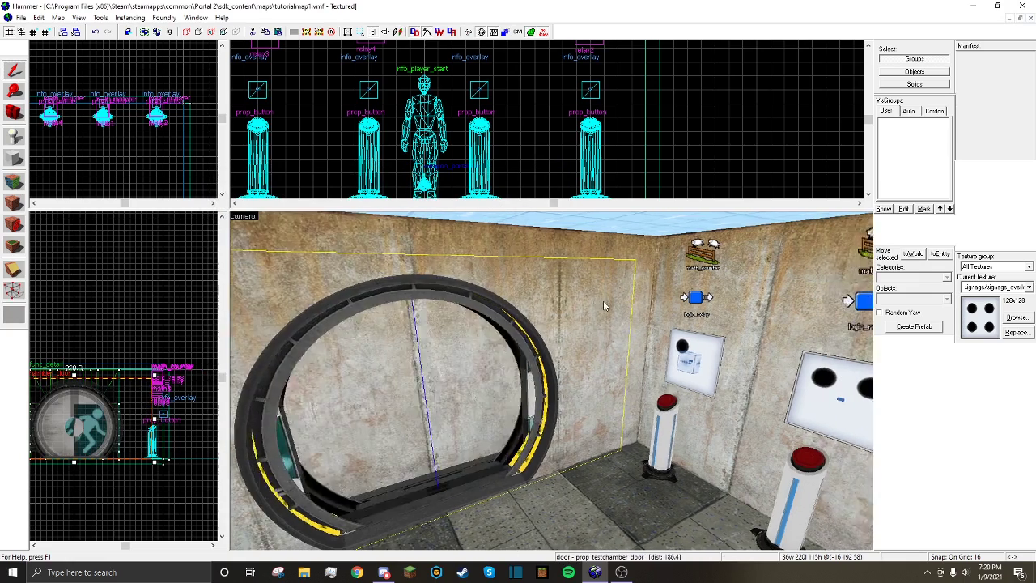
Set math4's second OnHitMax output to target door via the Open input
key(z)
key(z)
double_click(722, 258)
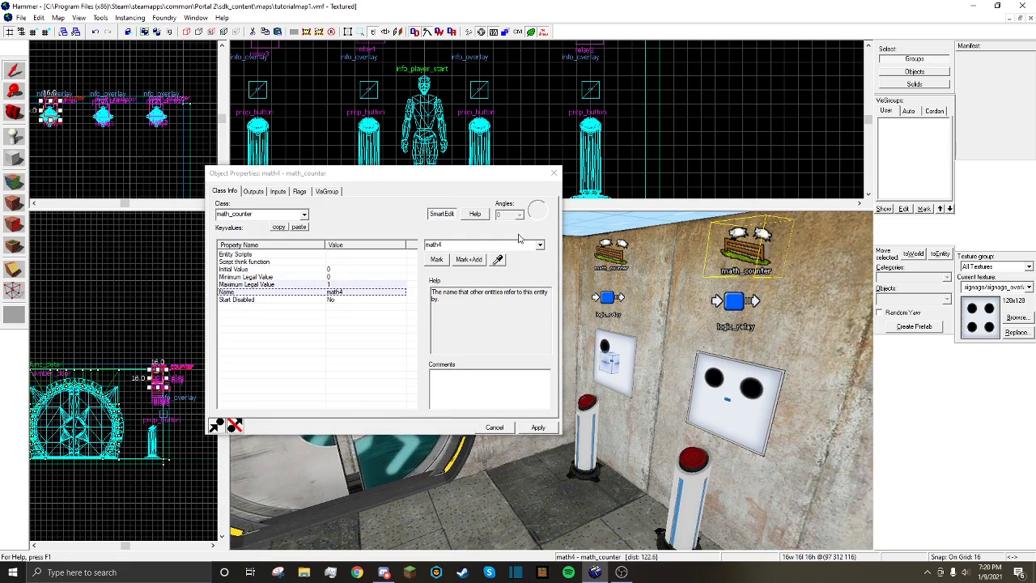
click(254, 191)
click(387, 228)
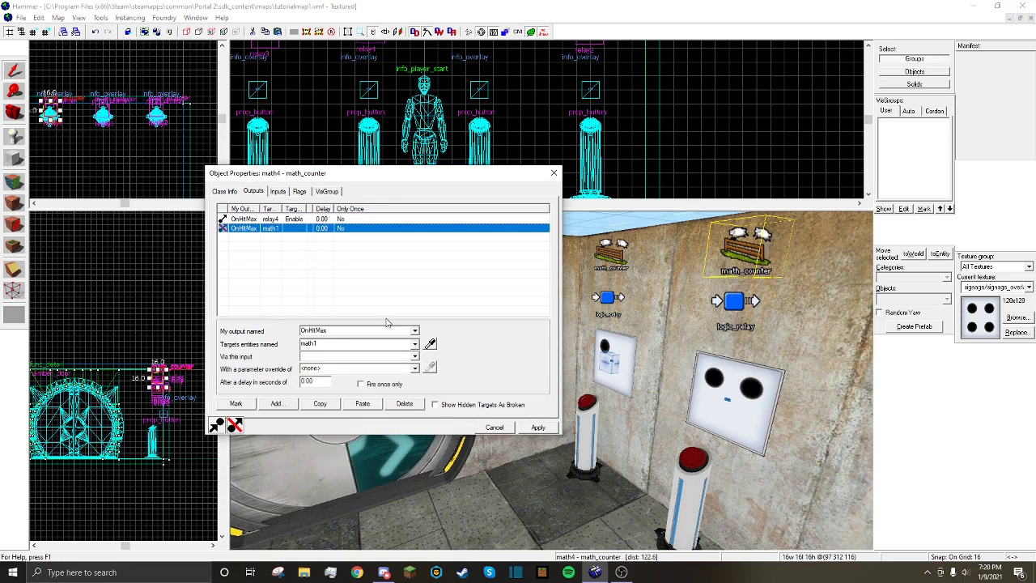
click(415, 344)
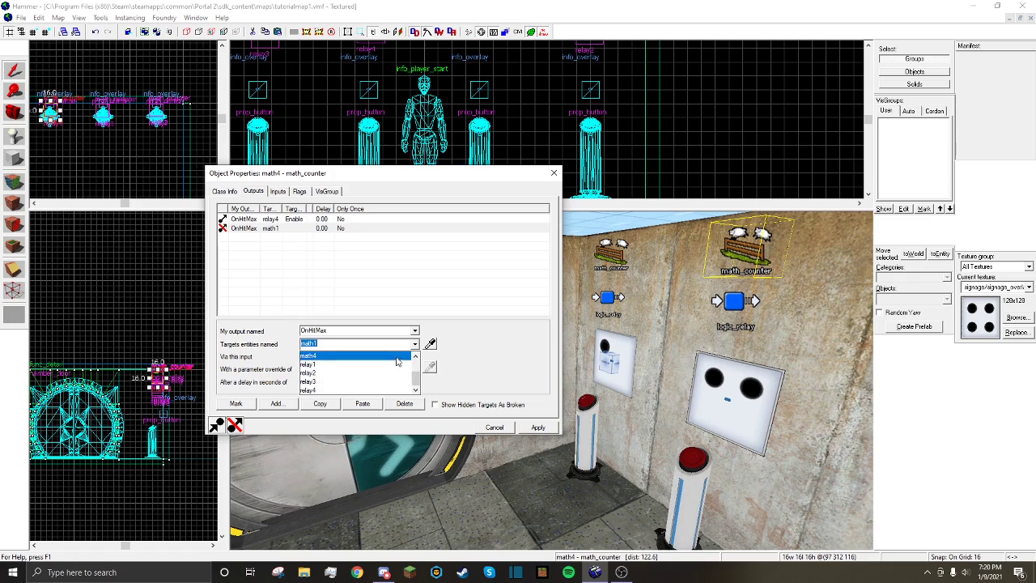
scroll(380, 360, up, 2)
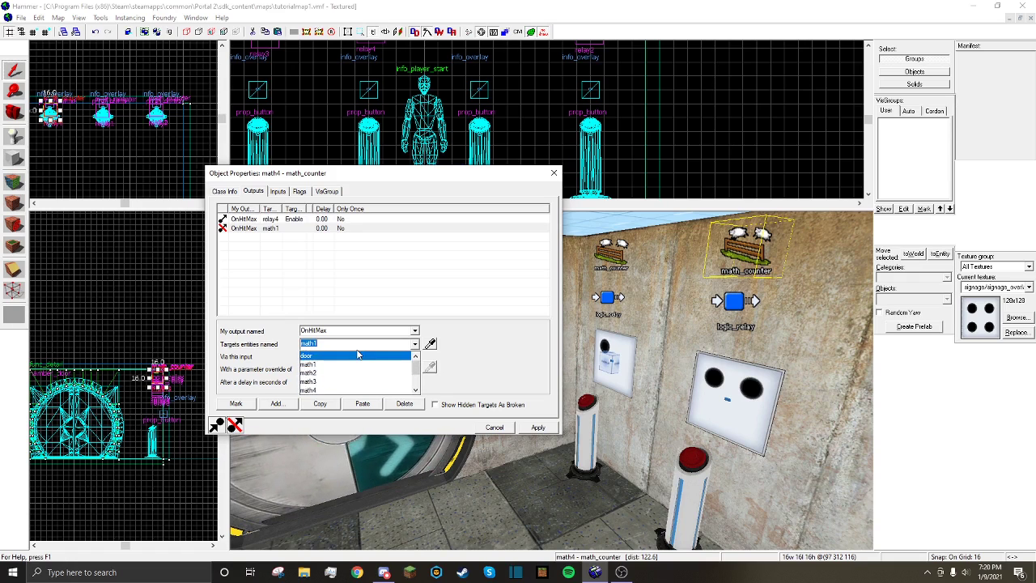
click(359, 355)
click(416, 357)
scroll(384, 385, down, 2)
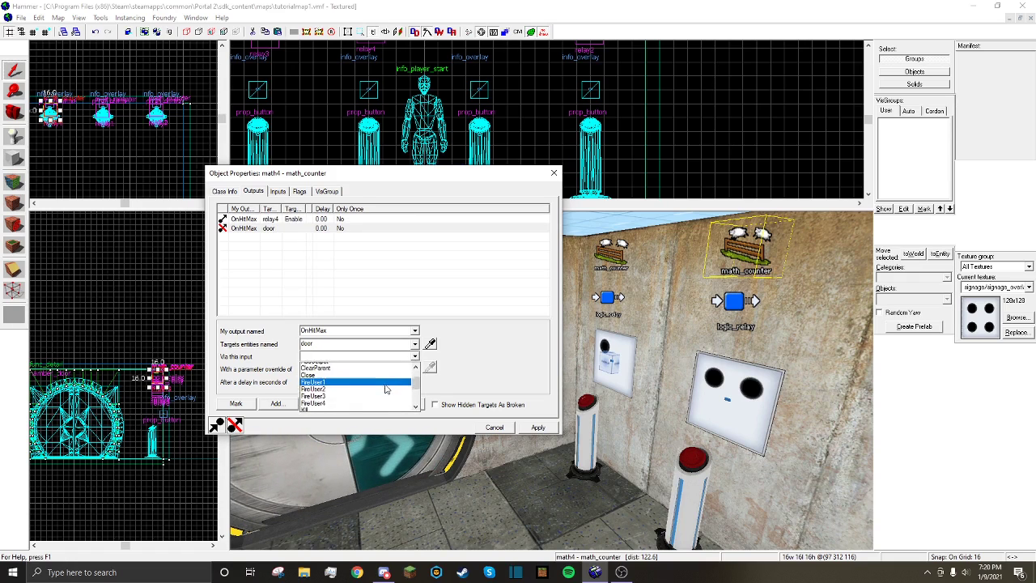
click(373, 394)
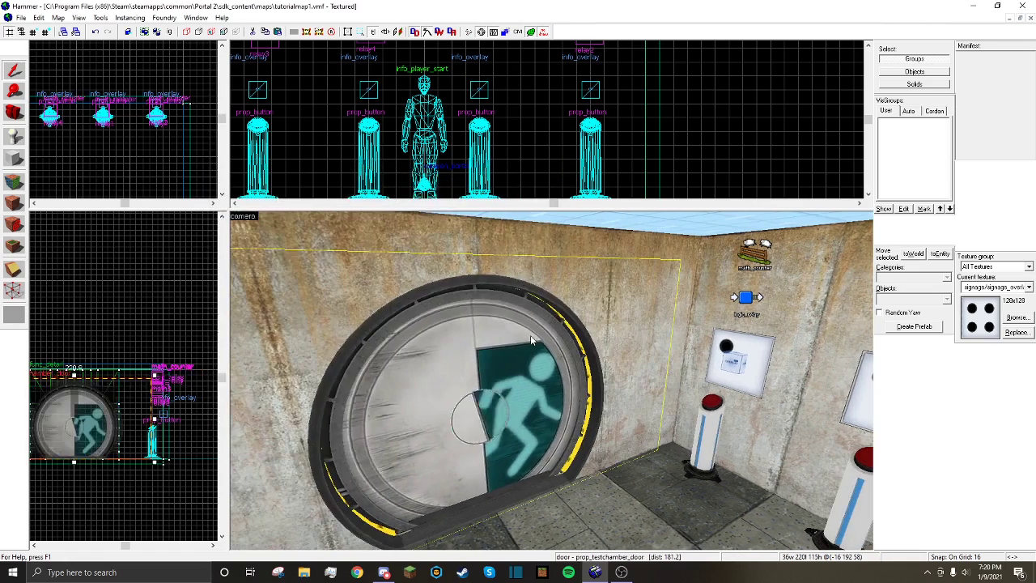
Check the test chamber door's properties, as well as the outputs and class settings of math4
double_click(531, 335)
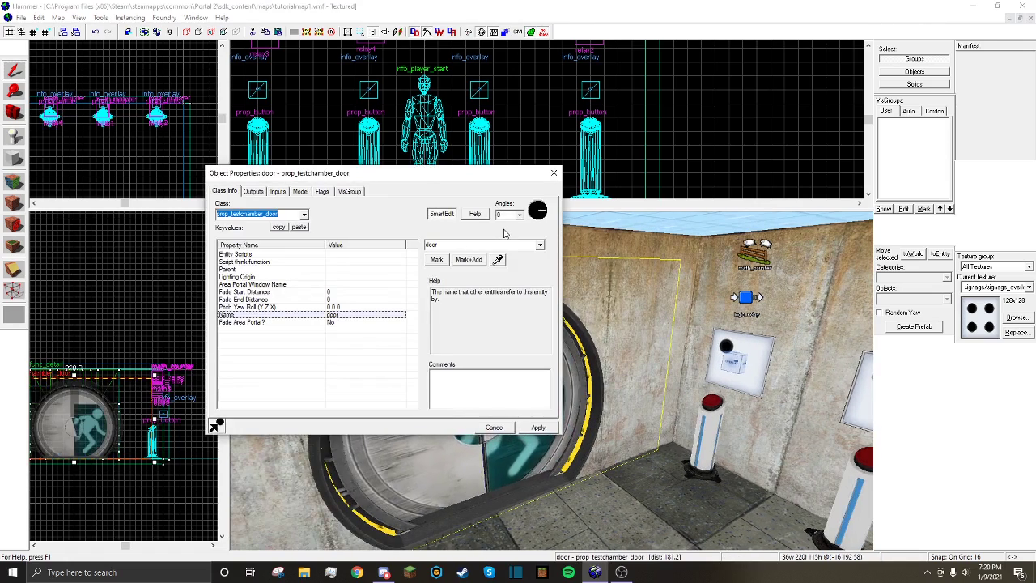
click(554, 173)
key(z)
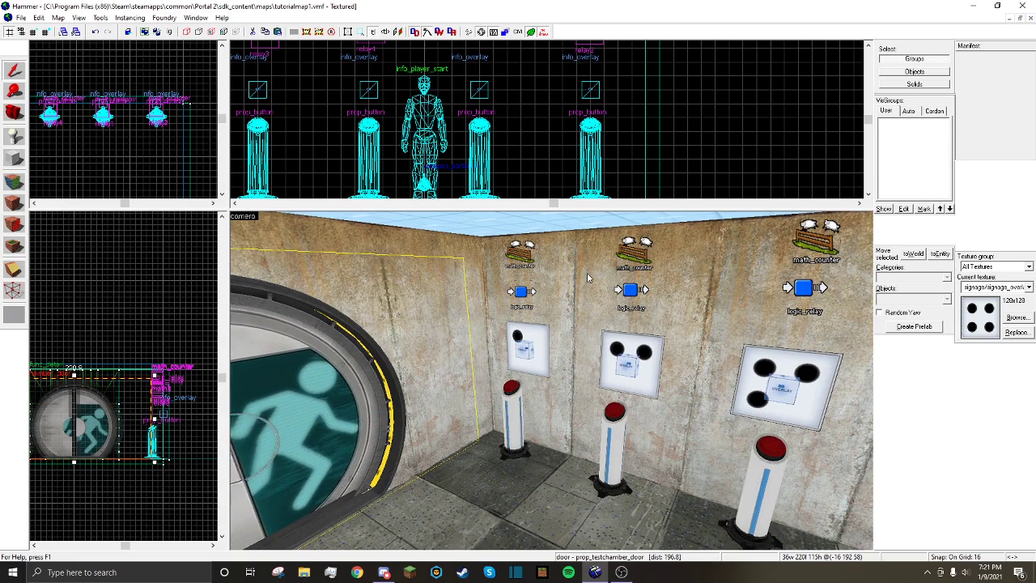
double_click(634, 249)
click(252, 191)
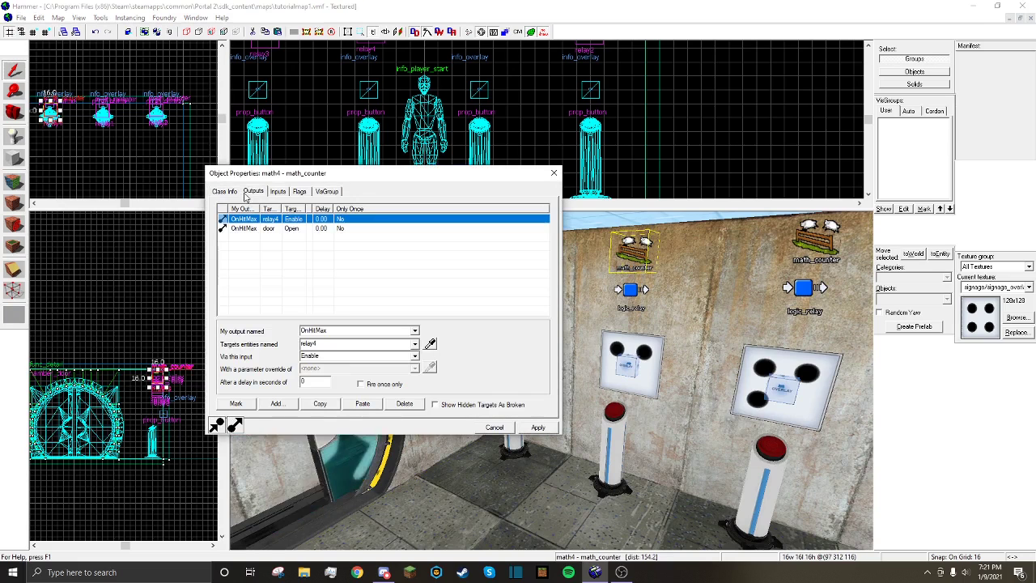
click(222, 193)
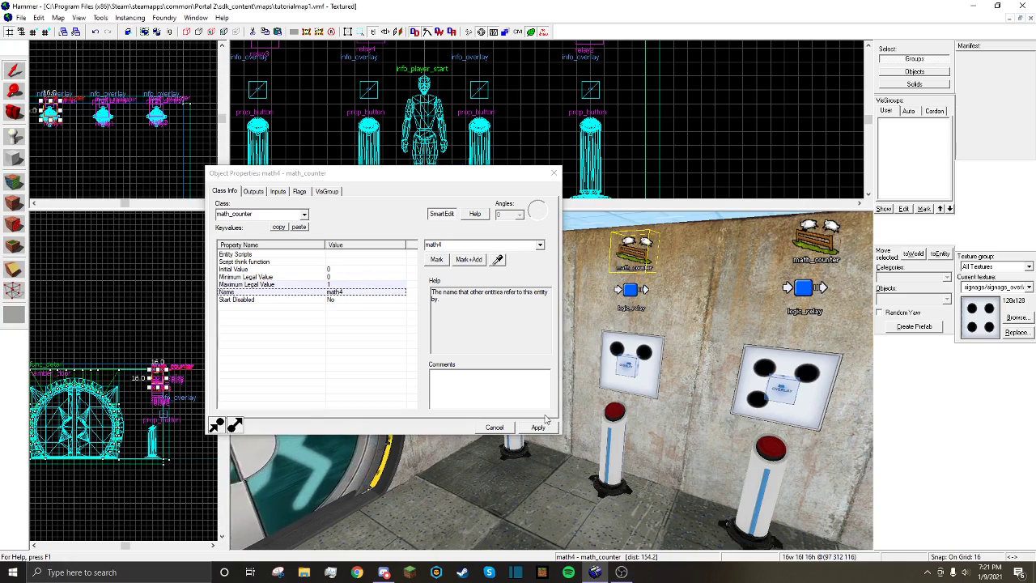
click(554, 172)
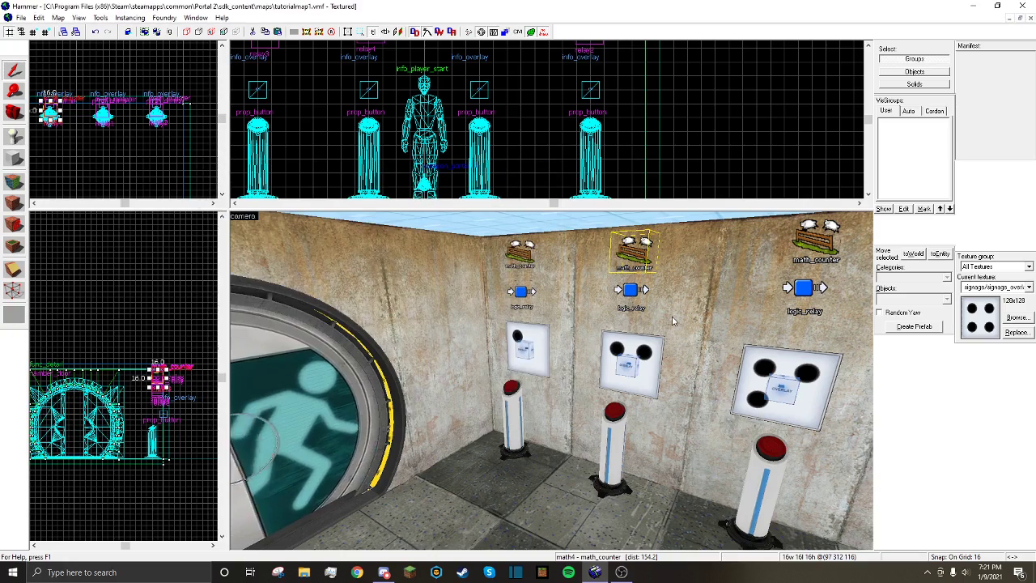
key(z)
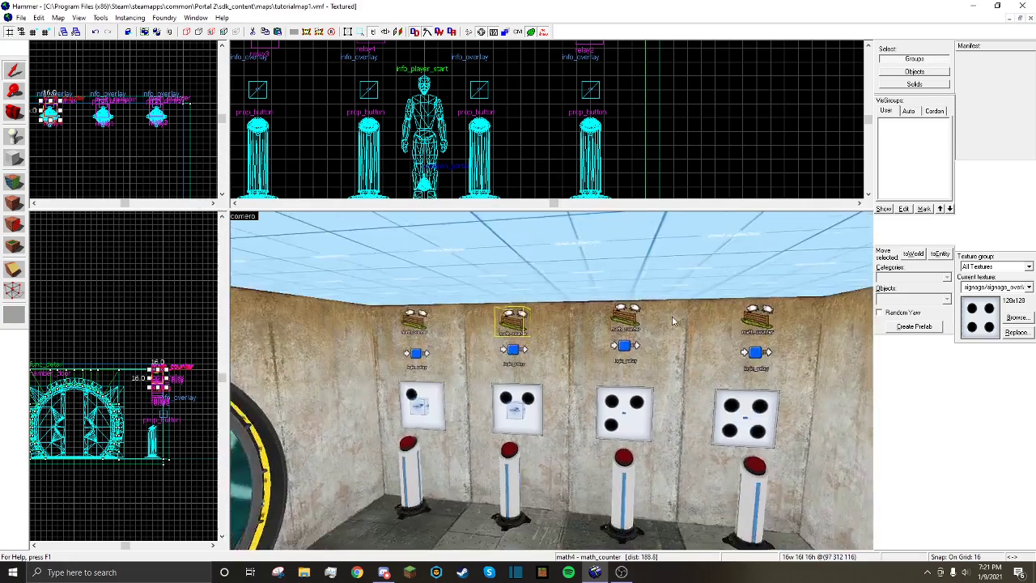
key(d)
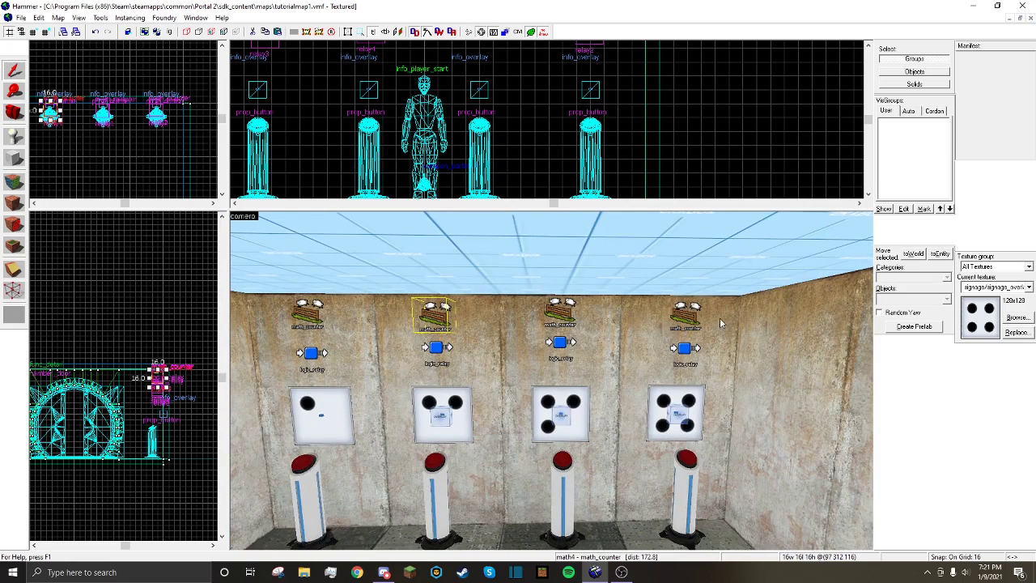
click(557, 460)
key(z)
key(a)
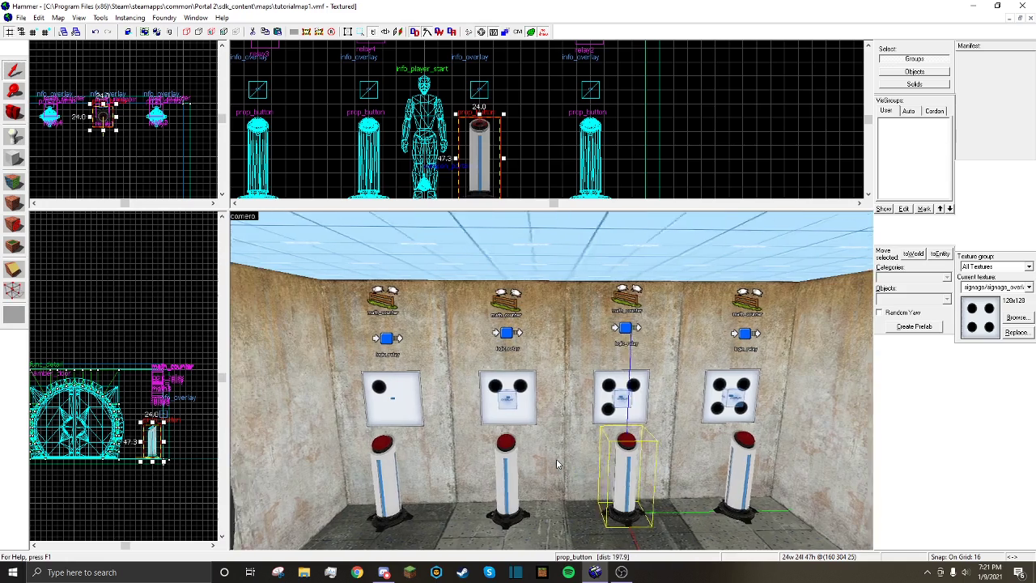
key(d)
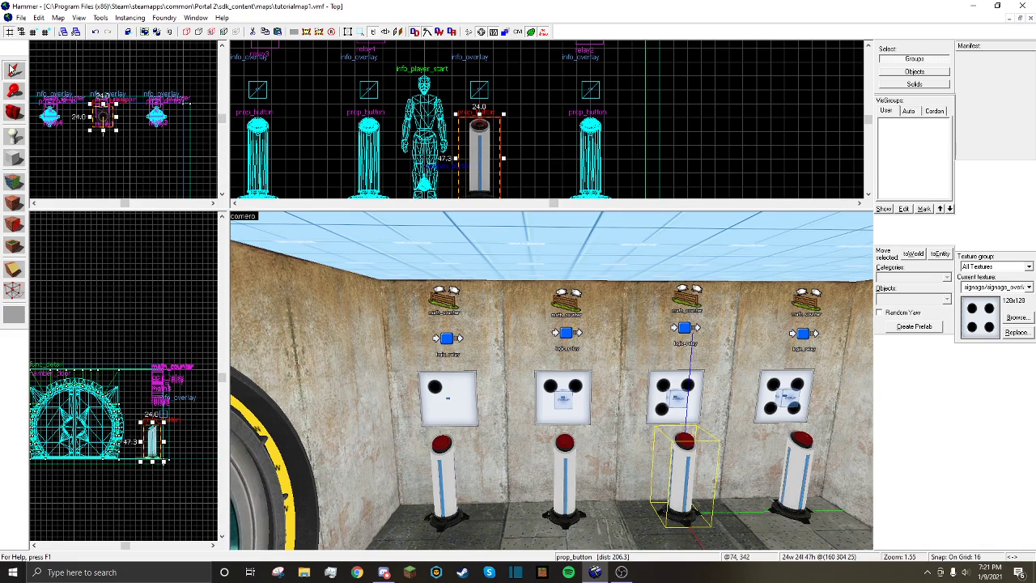
Place an ambient_generic sound entity on the wall above the round test chamber door
click(14, 135)
click(899, 299)
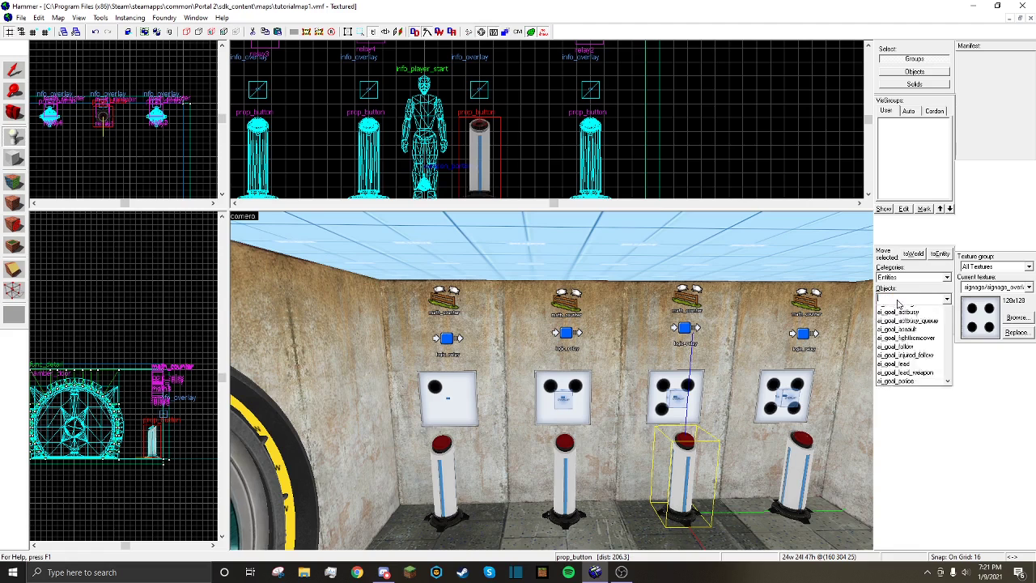
text(am)
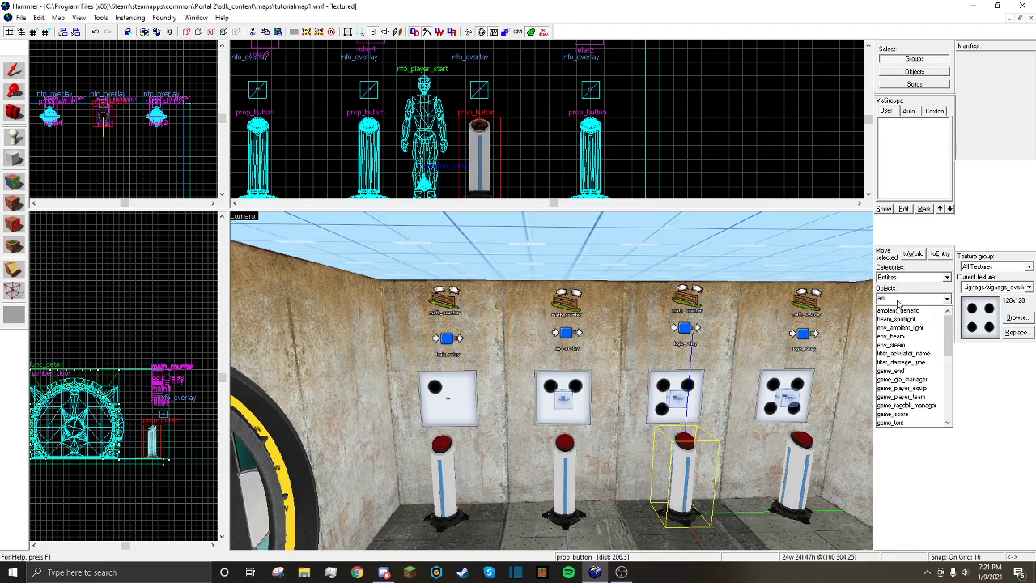
text(b)
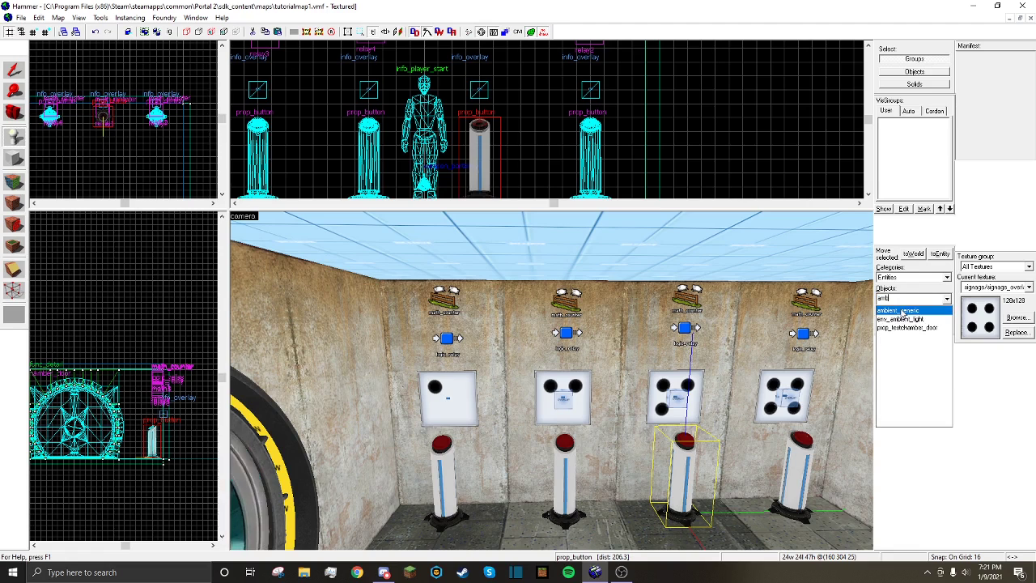
click(904, 312)
key(a)
click(432, 328)
key(a)
click(15, 71)
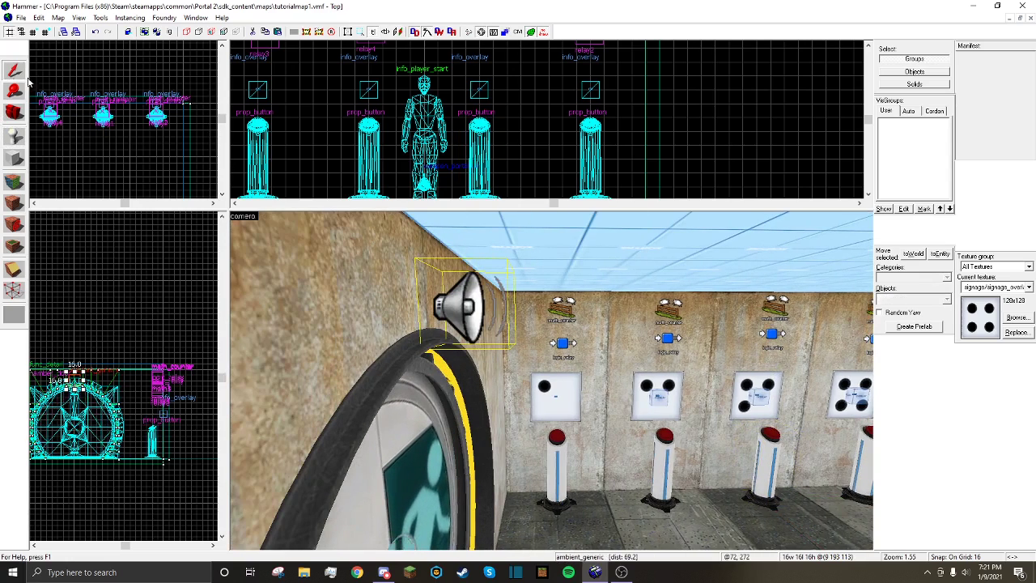
Name the ambient_generic above the round door "dooropen"
double_click(458, 304)
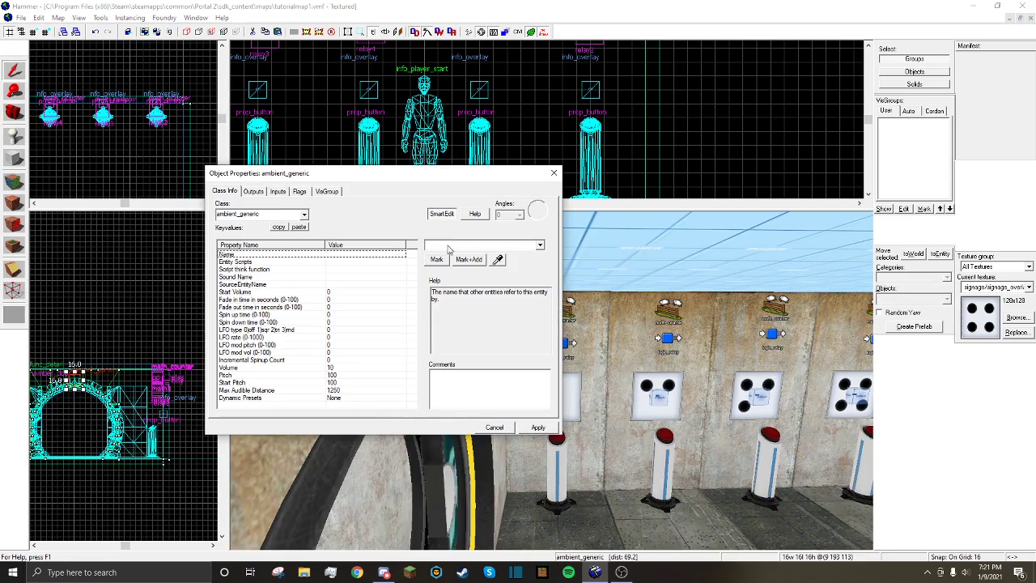
text(dooropen)
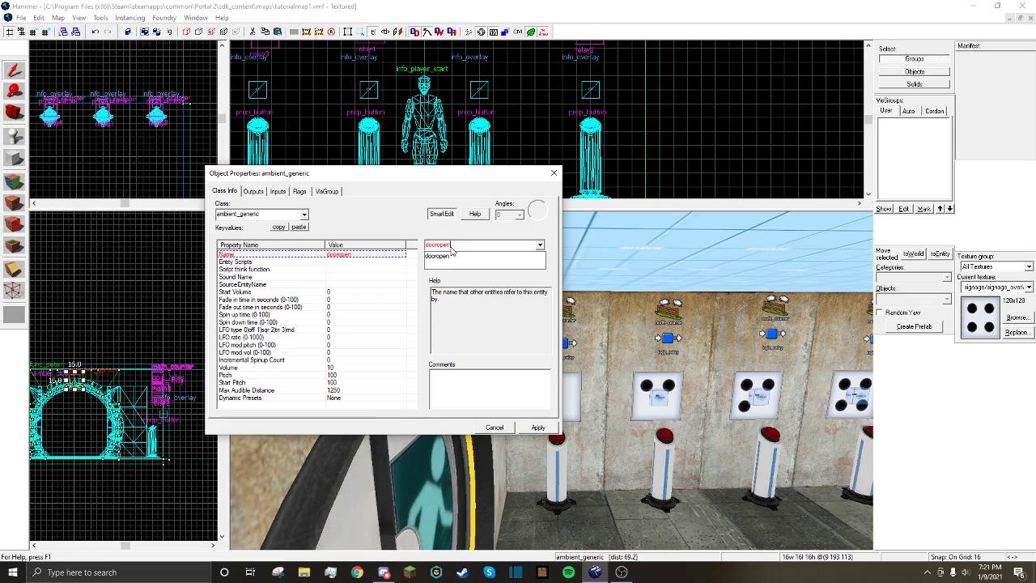
key(Return)
Set the sound entity's Sound Name to buttons\og_test_chamber_pos_01.wav and close its properties
click(239, 269)
click(436, 259)
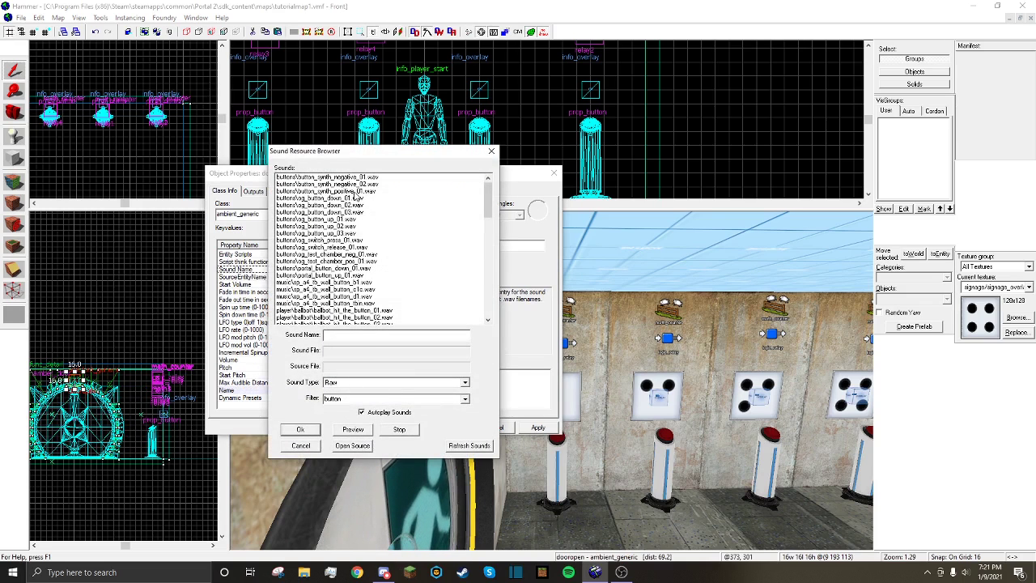
click(355, 192)
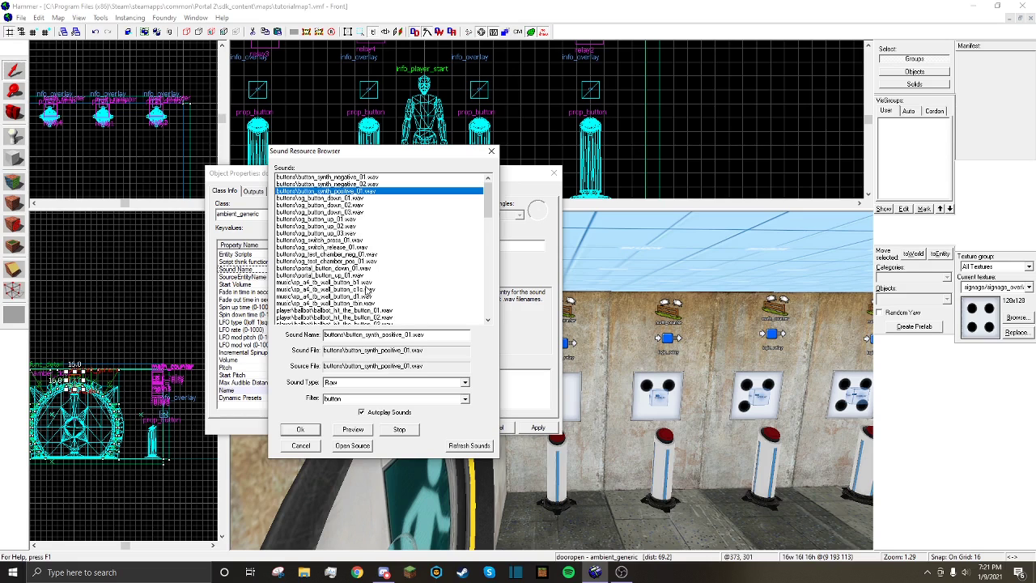
click(367, 261)
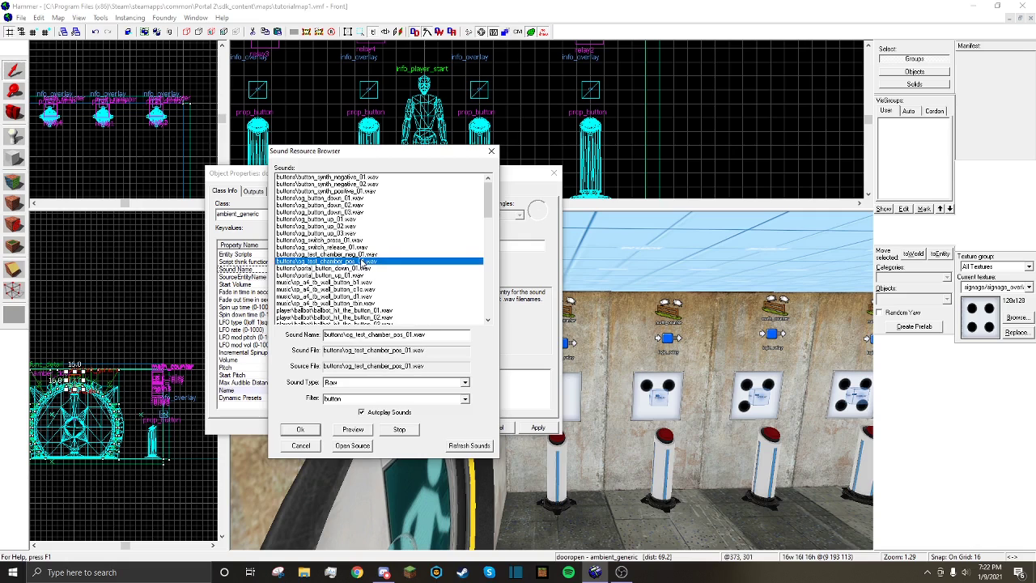
click(303, 430)
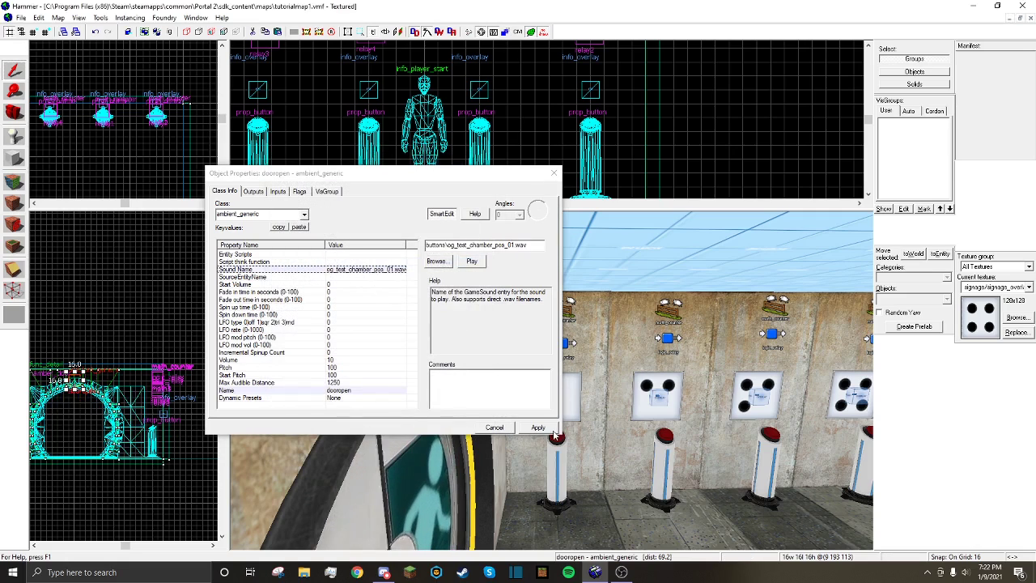
click(554, 173)
Add a third output to math4 that fires OnHitMax and targets dooropen
key(z)
key(d)
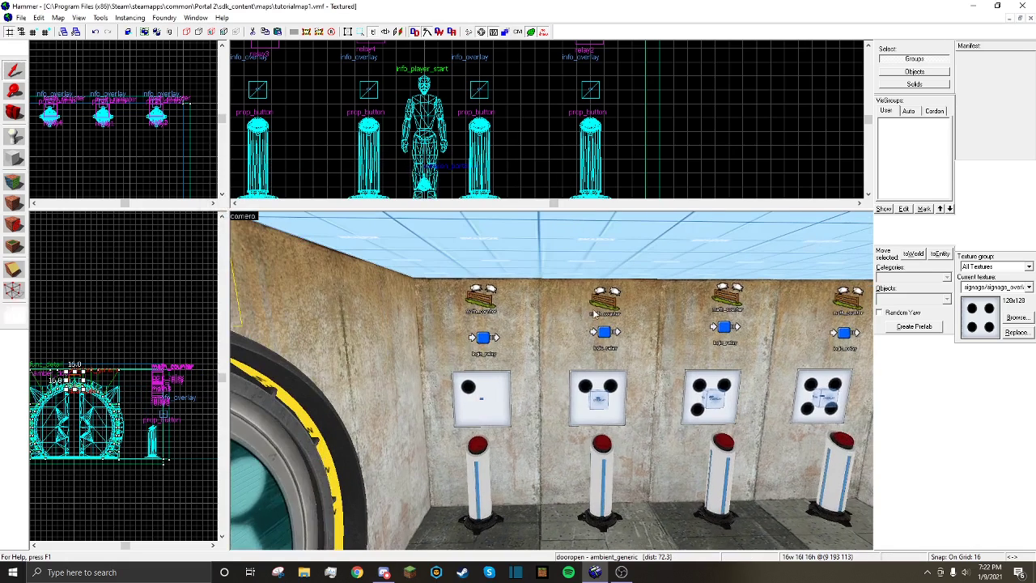
key(z)
double_click(603, 303)
click(253, 191)
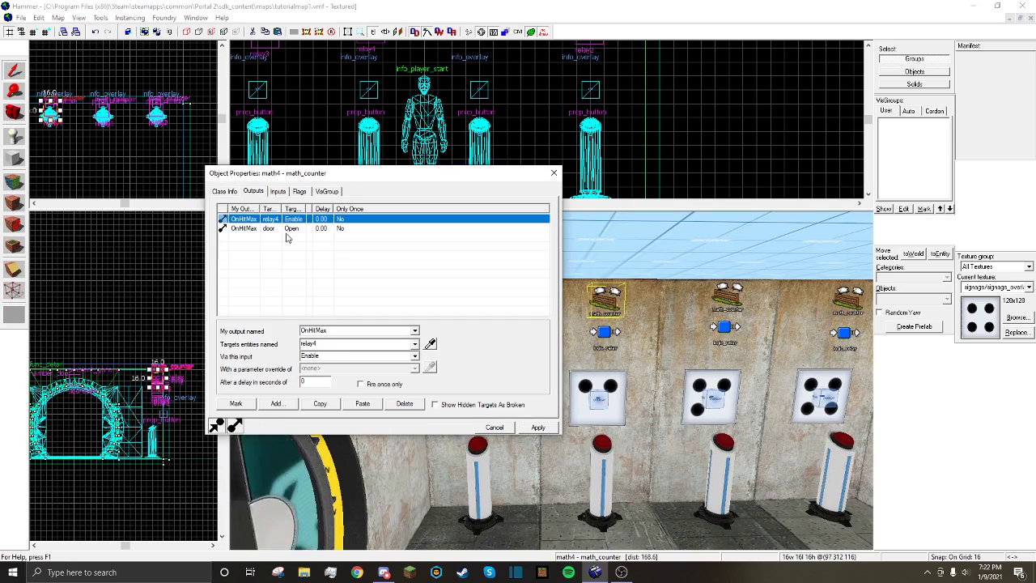
click(276, 403)
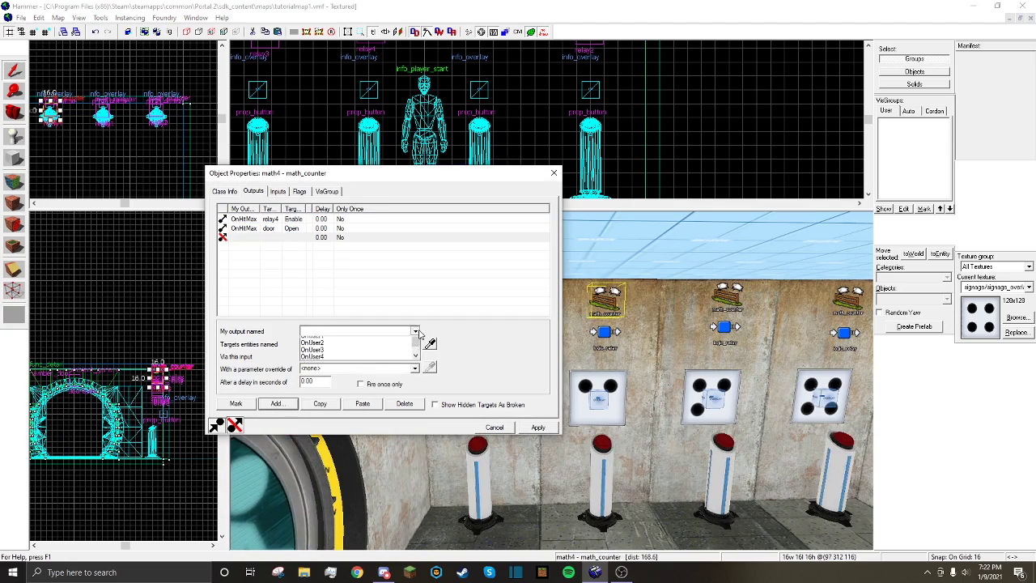
click(415, 331)
click(397, 365)
click(415, 344)
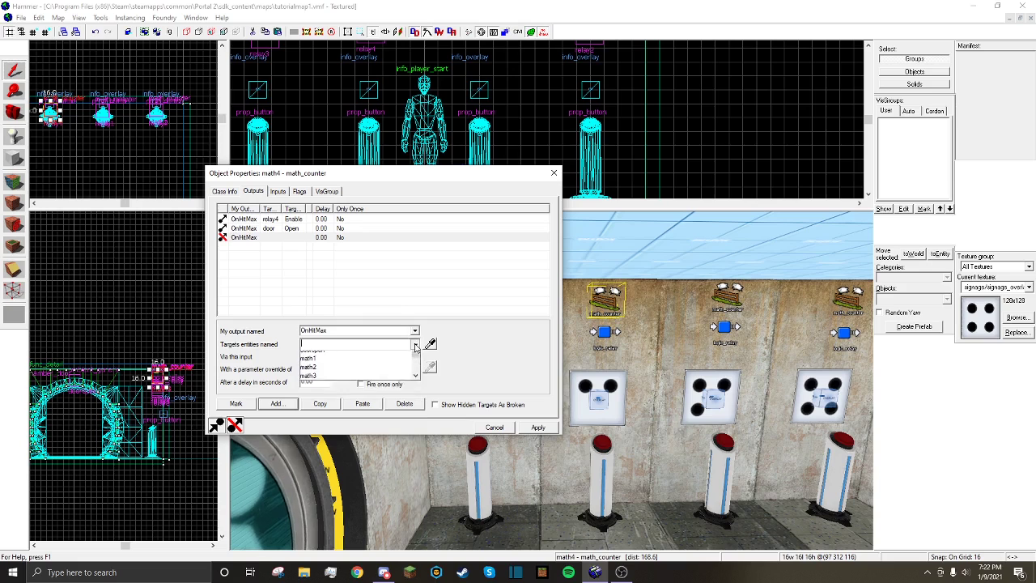
click(397, 365)
Set the dooropen output of math4 to the PlaySound input and apply the change
click(415, 357)
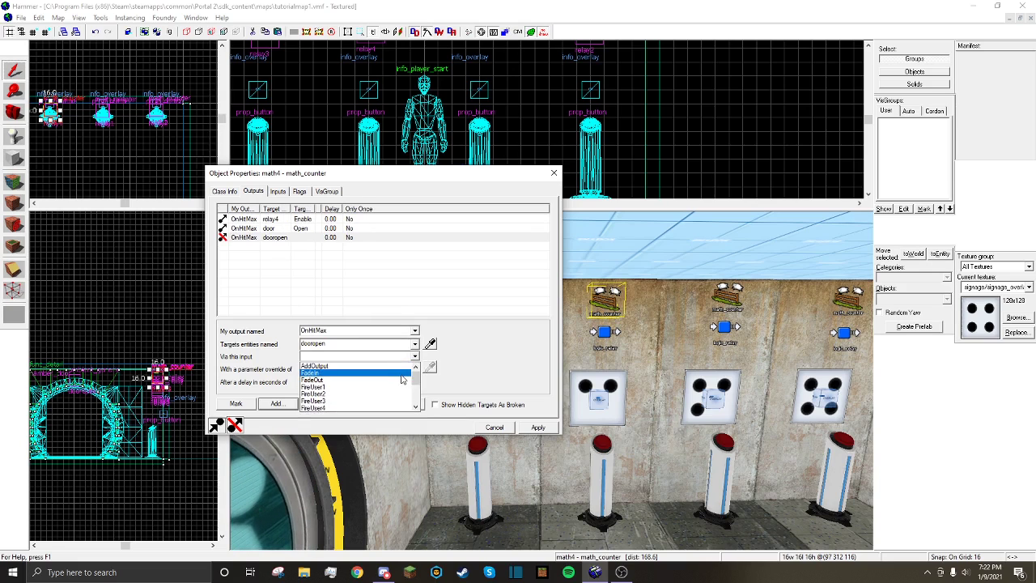
scroll(377, 390, down, 5)
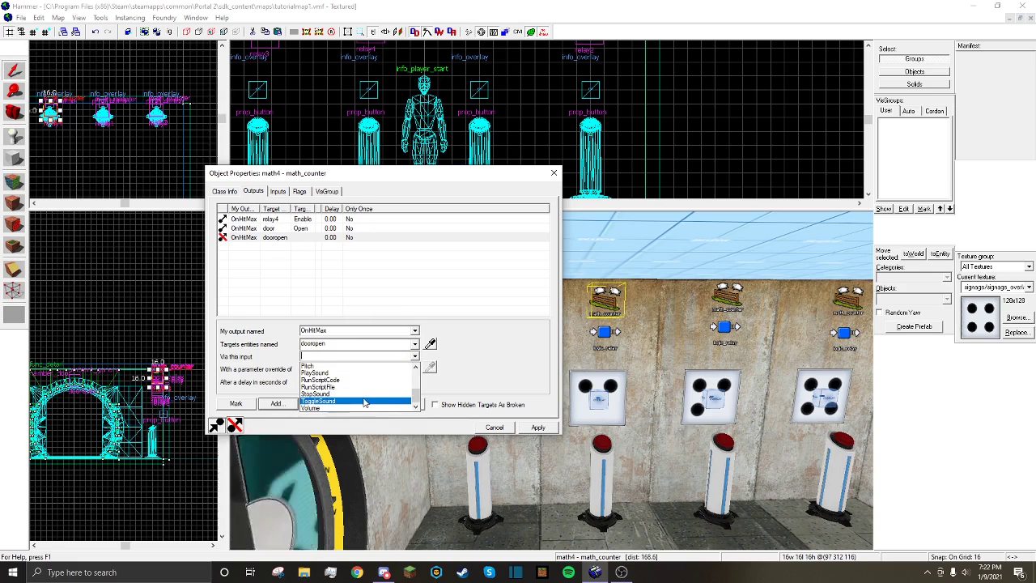
click(324, 372)
click(538, 428)
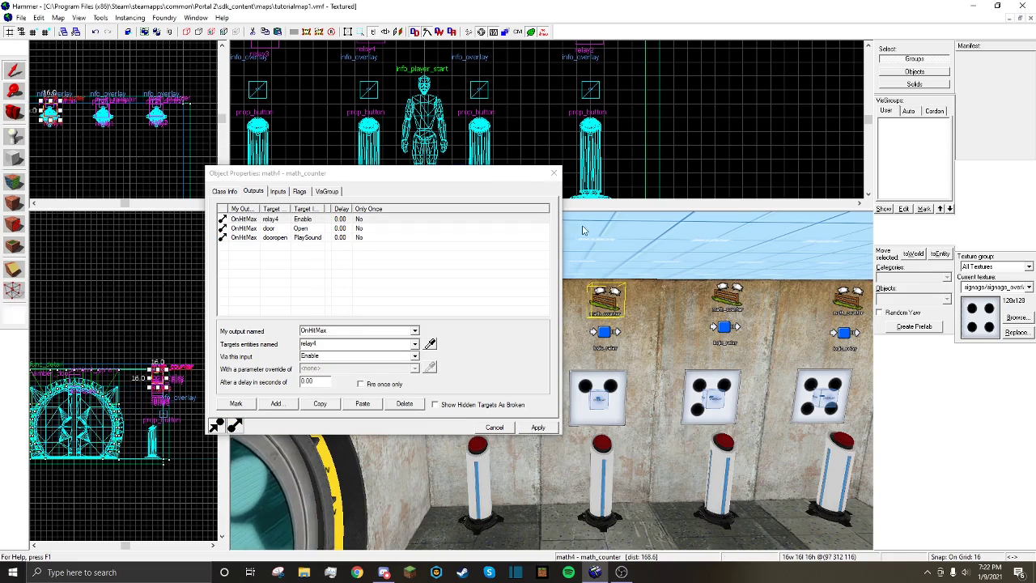
click(553, 172)
Check the class settings and the list of outputs of math4
key(a)
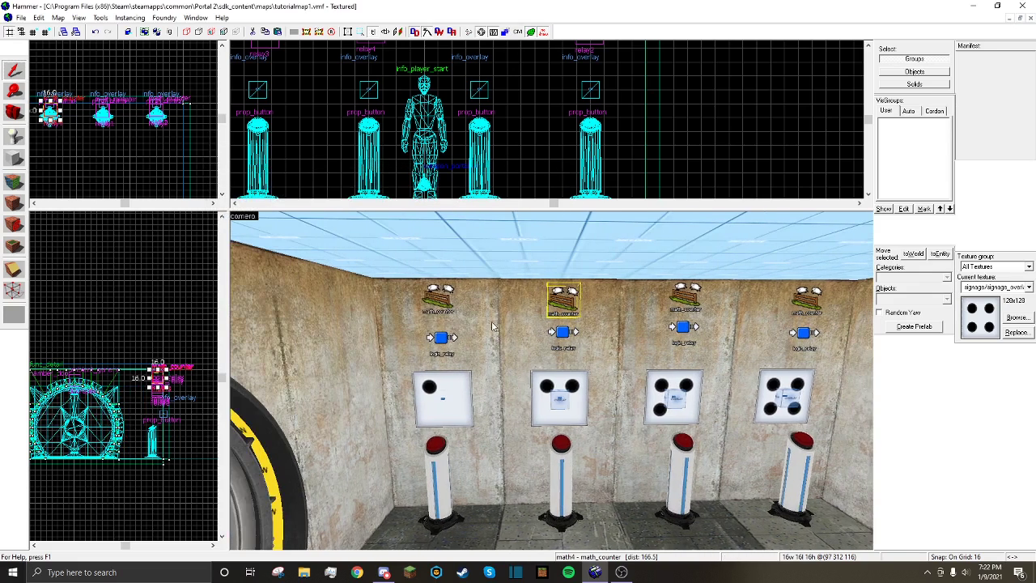
key(d)
double_click(539, 305)
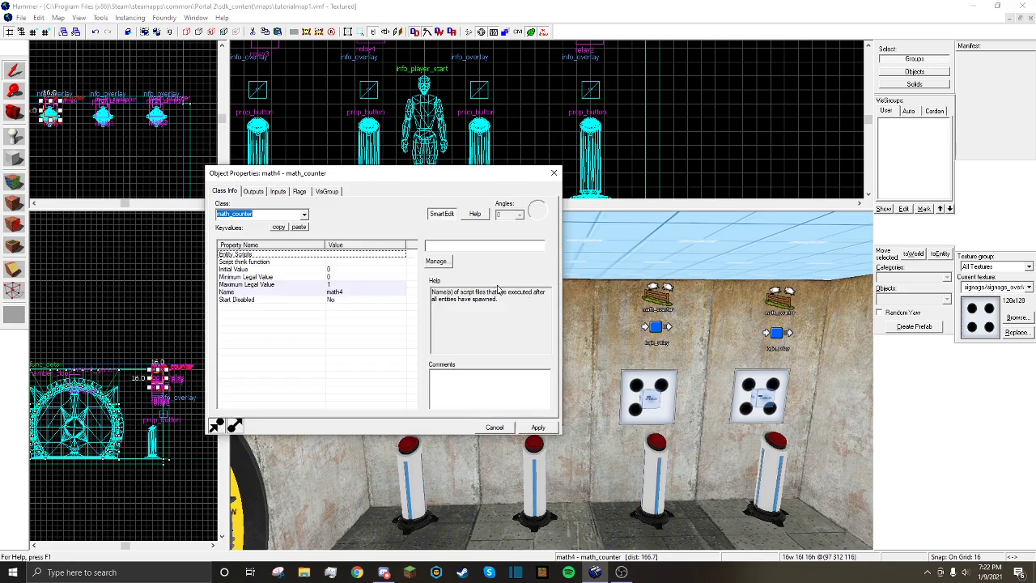
click(254, 192)
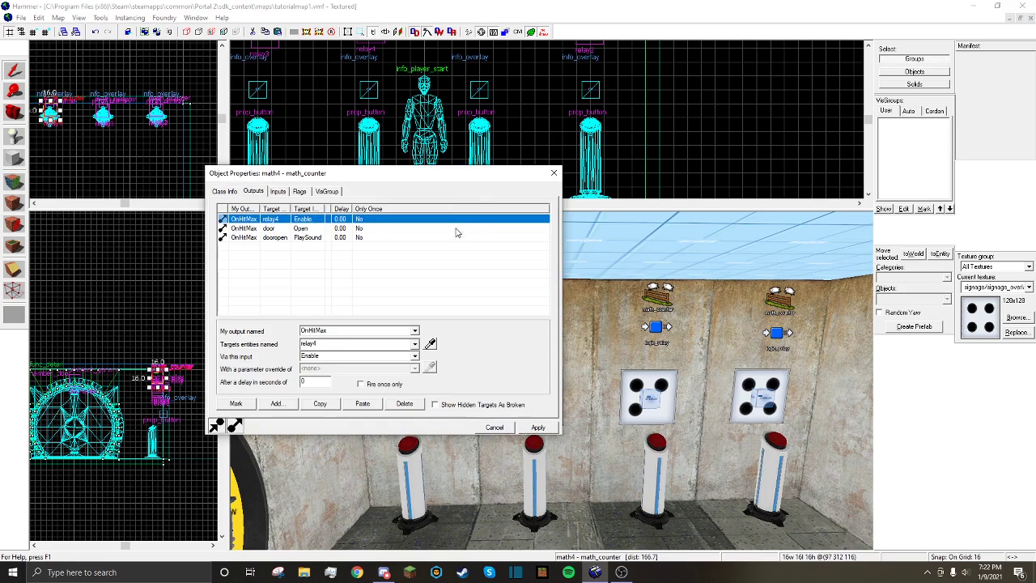
click(554, 173)
Examine the chamber door, its sound entity and the row of four buttons with their relays and counters
scroll(556, 366, down, 2)
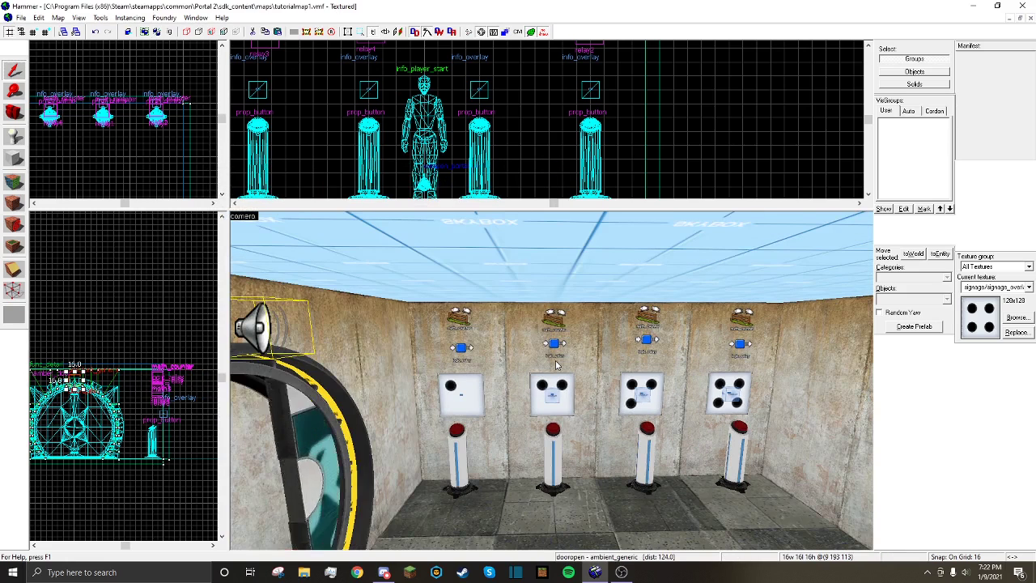
key(w)
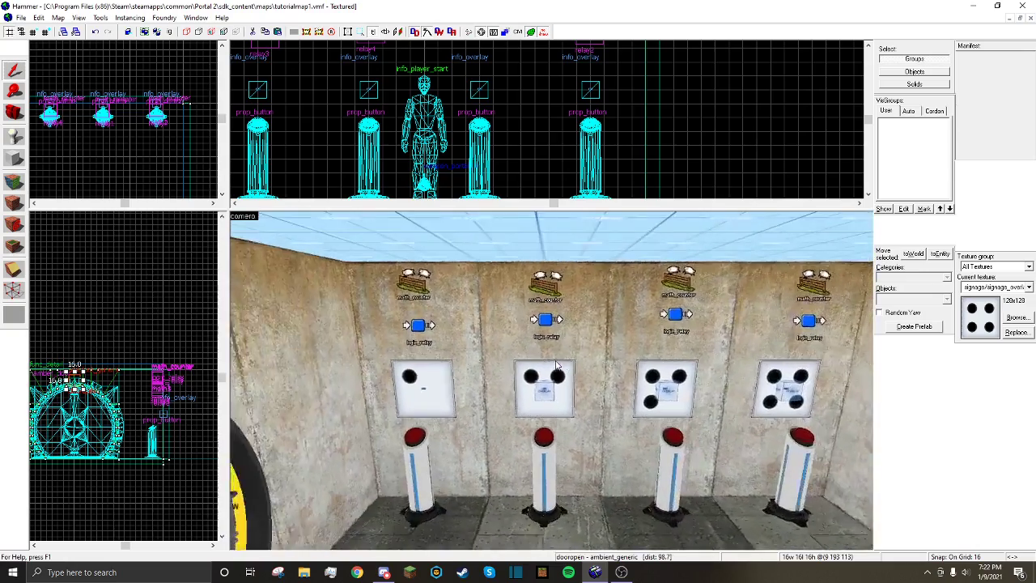
key(d)
key(w)
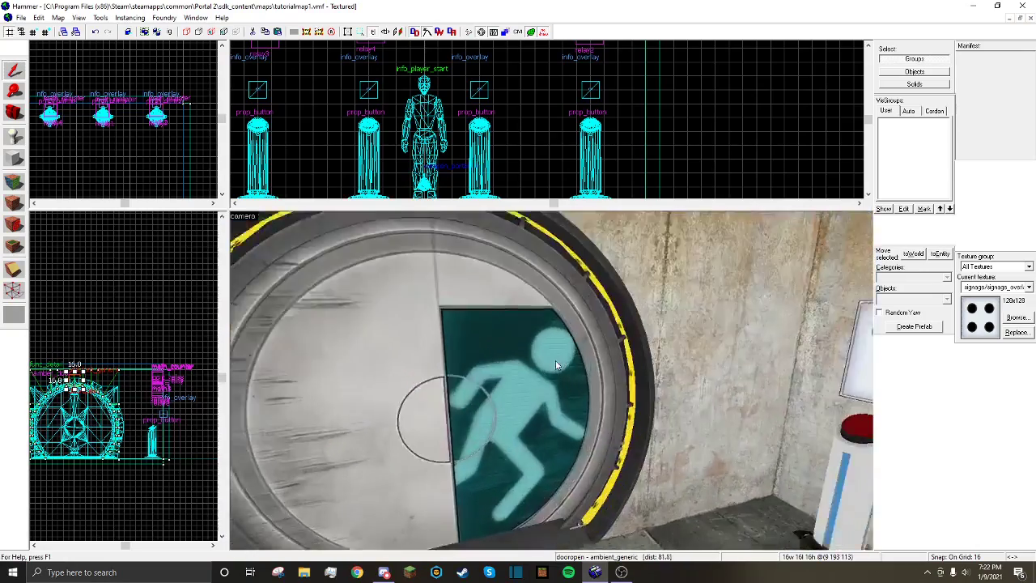
key(s)
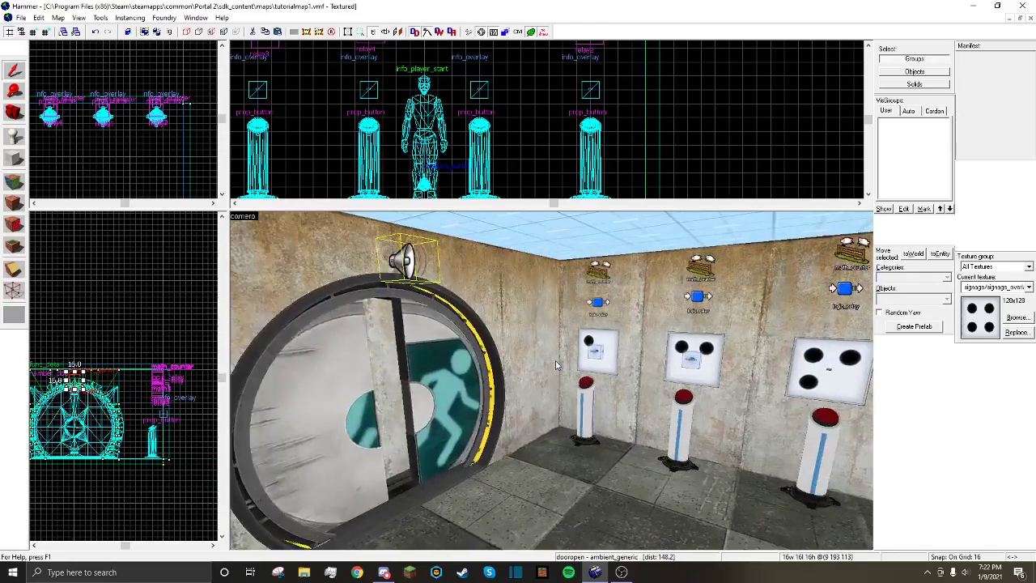
key(a)
key(d)
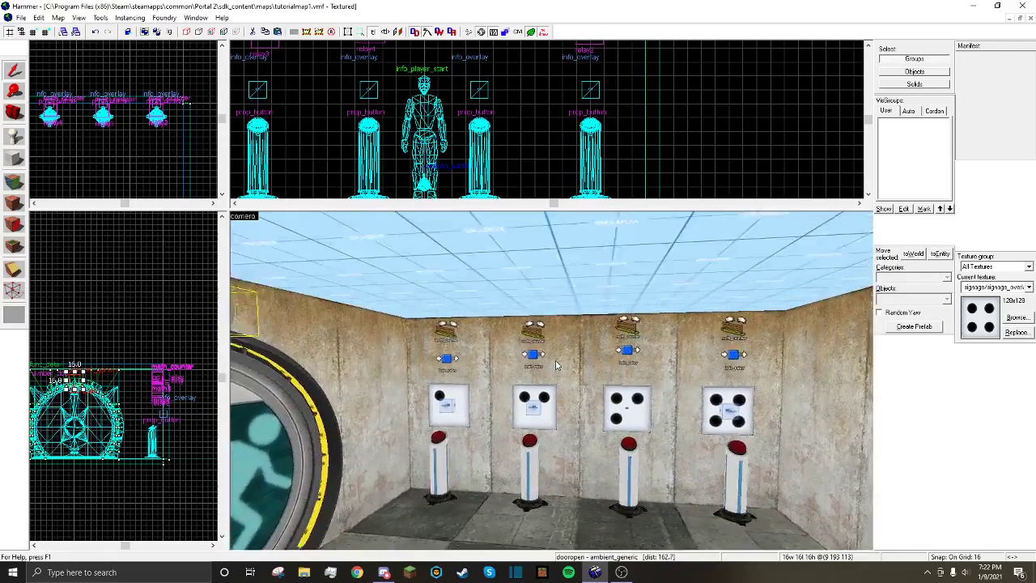
key(w)
key(s)
Place a new math_counter entity on the side wall near the four-dot button
key(z)
click(14, 138)
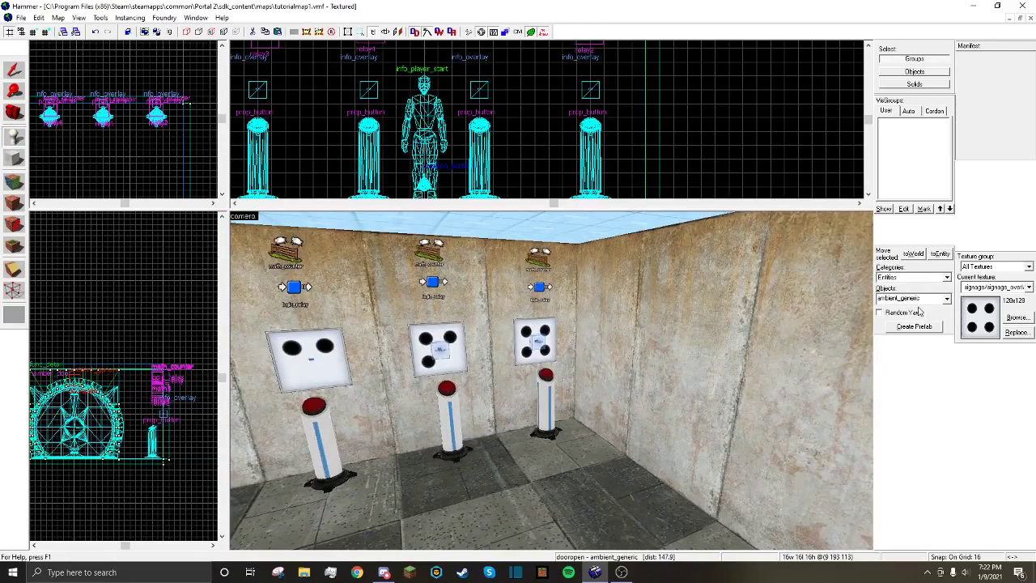
text(m)
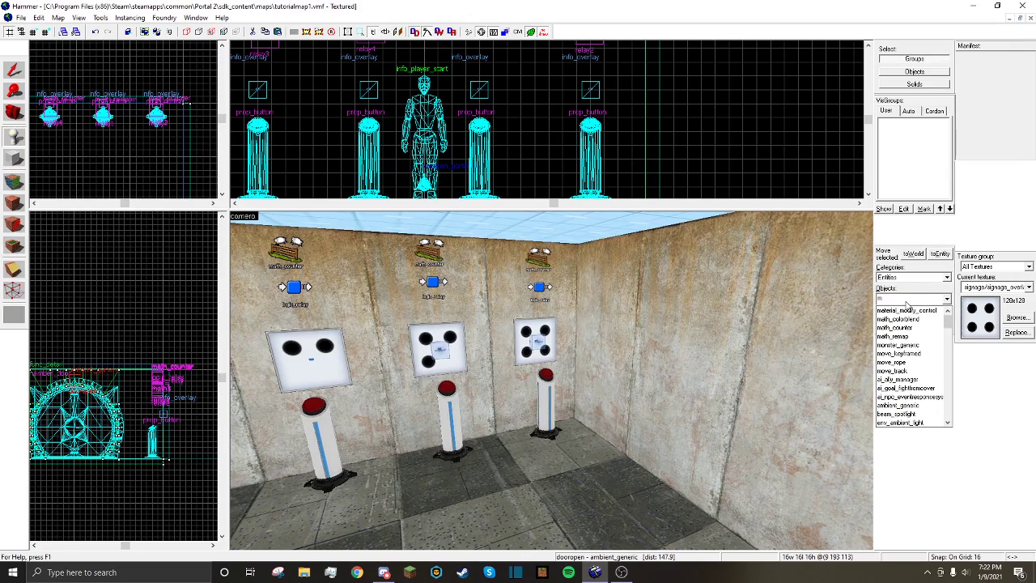
text(at)
click(896, 328)
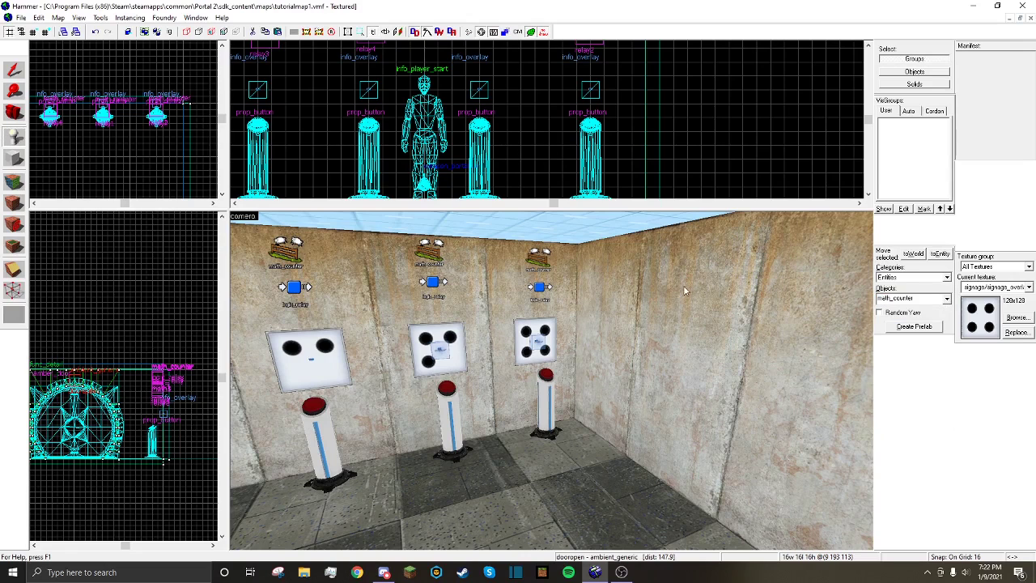
click(671, 325)
key(w)
key(d)
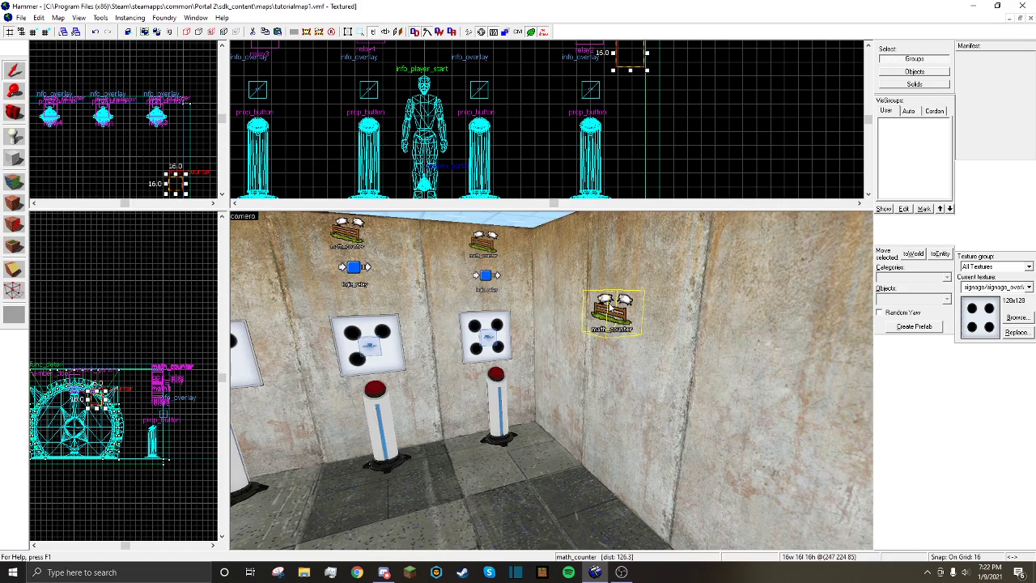
Name the new math_counter on the side wall "math5"
double_click(611, 306)
click(324, 255)
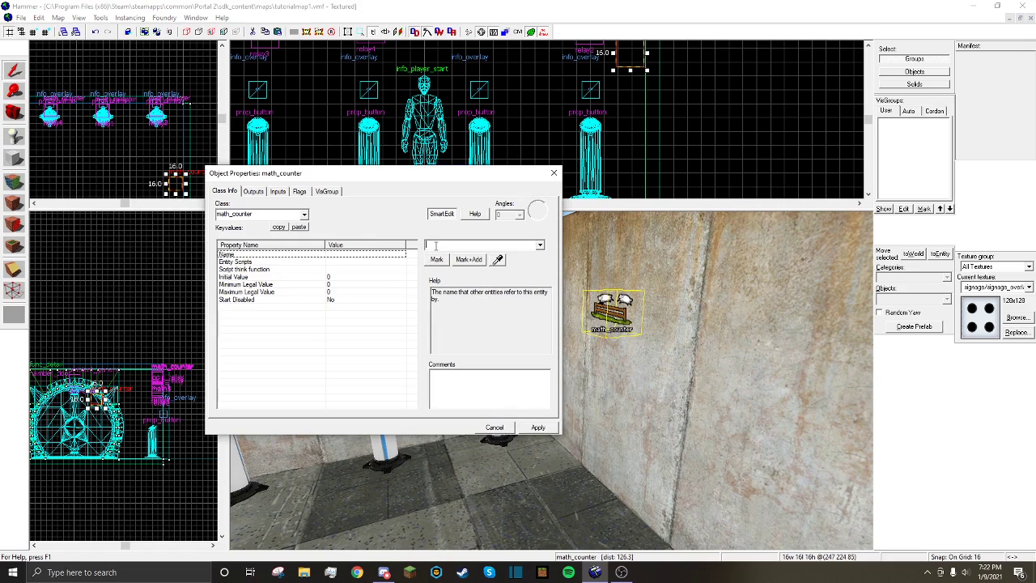
text(math)
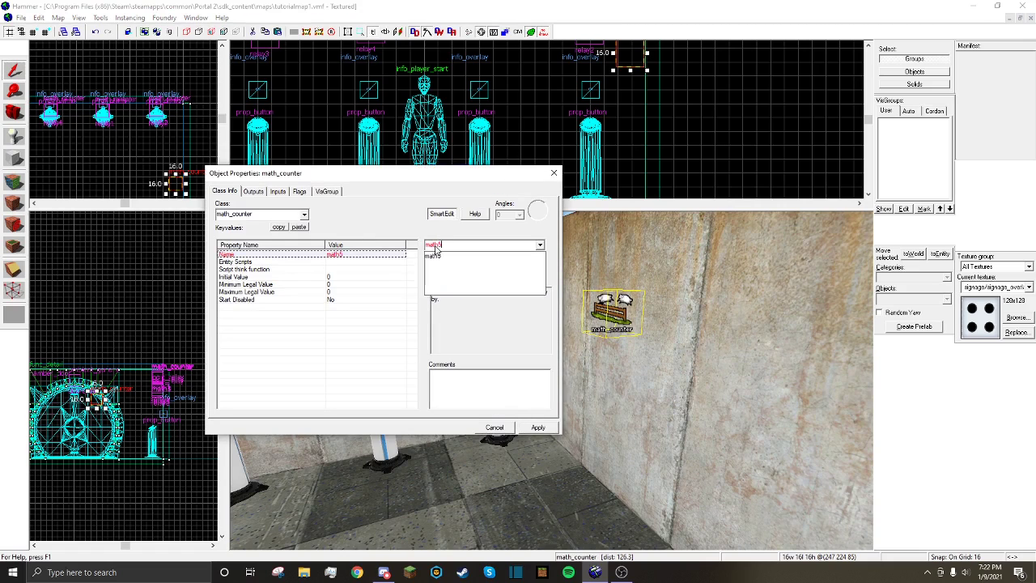
text(5)
key(Return)
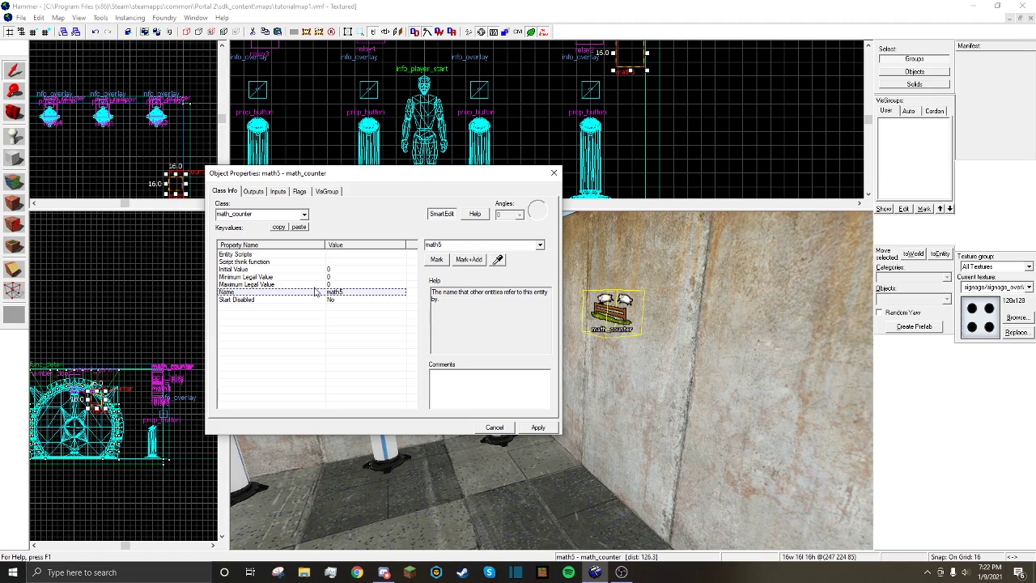
Open math5's Maximum Legal Value for editing and look over the row of buttons beside its properties
click(298, 278)
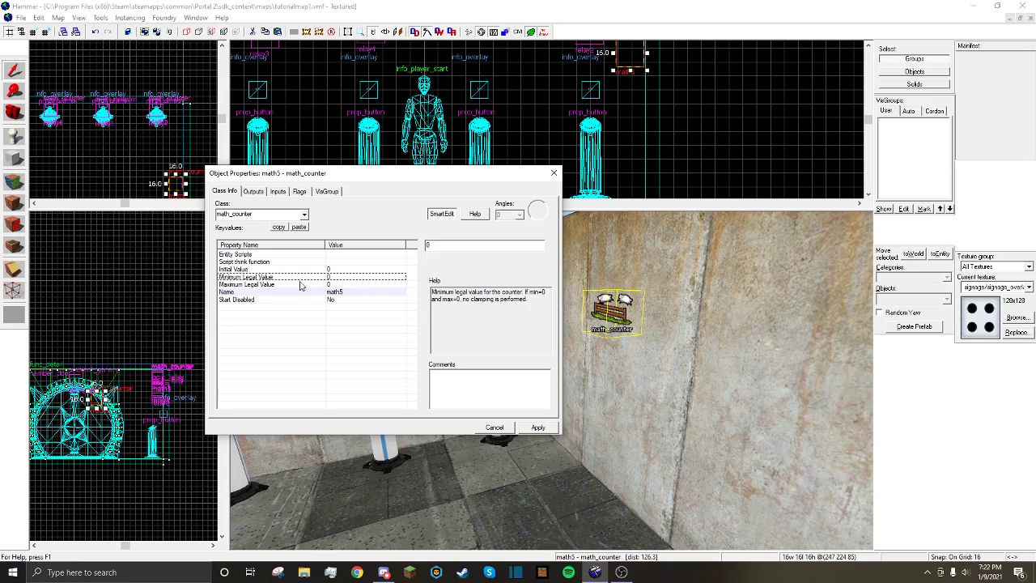
click(305, 285)
drag(416, 175, 844, 276)
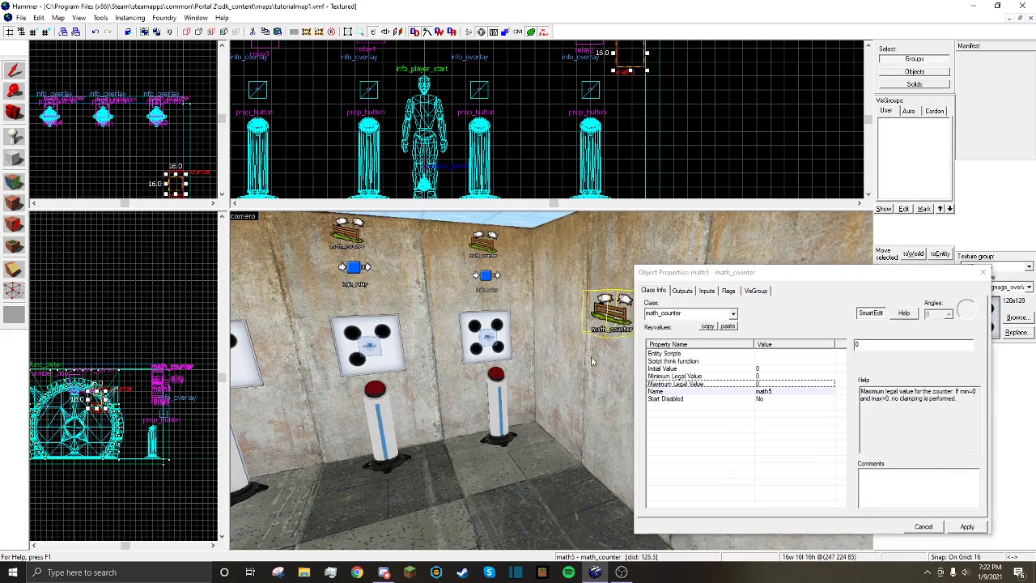
key(a)
key(a)
key(s)
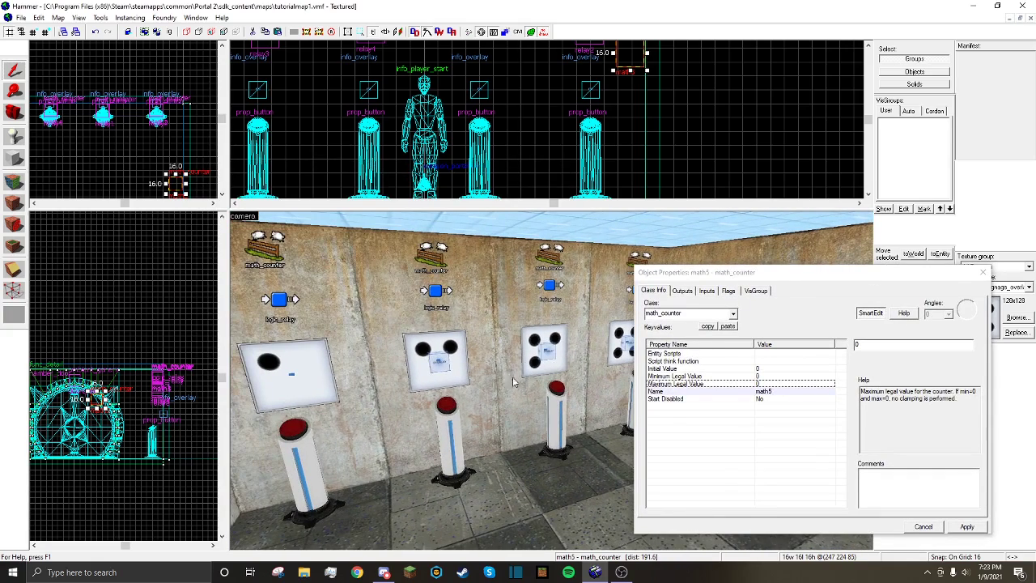
scroll(479, 405, up, 5)
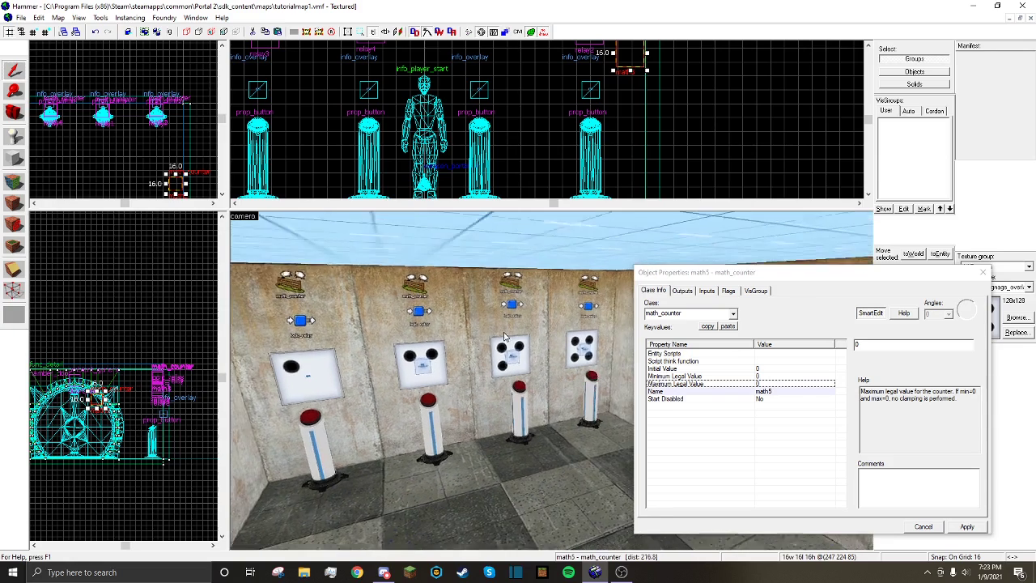
click(880, 347)
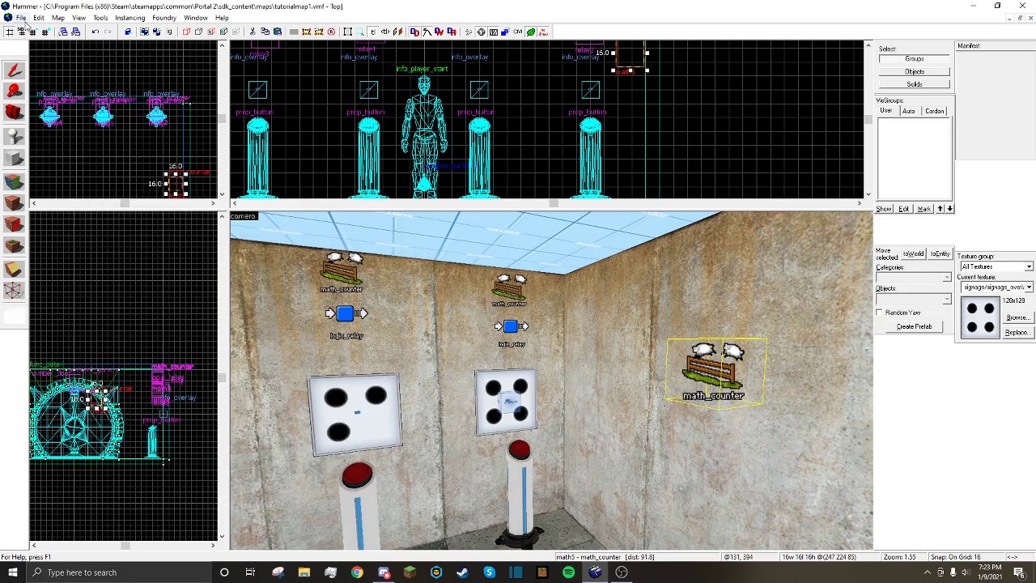
Save the map and place an ambient_generic entity on the side wall next to the math5 counter
click(21, 17)
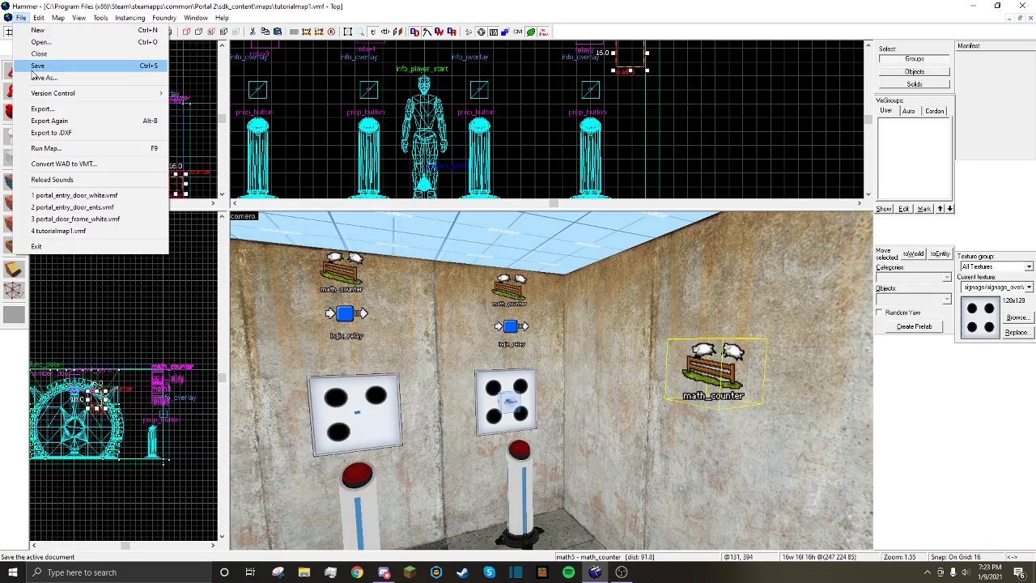
click(32, 65)
click(14, 137)
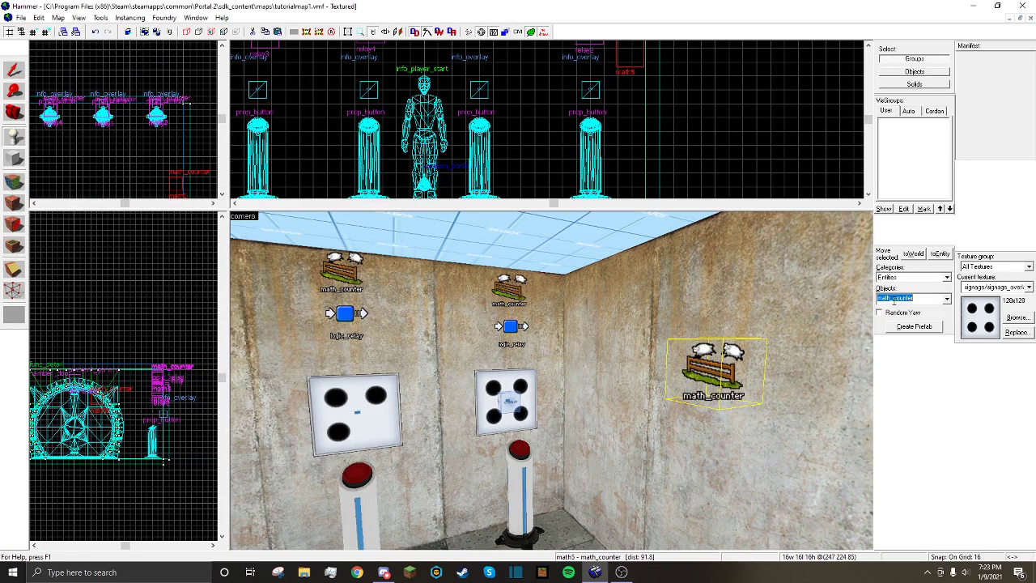
key(BackSpace)
text(amb)
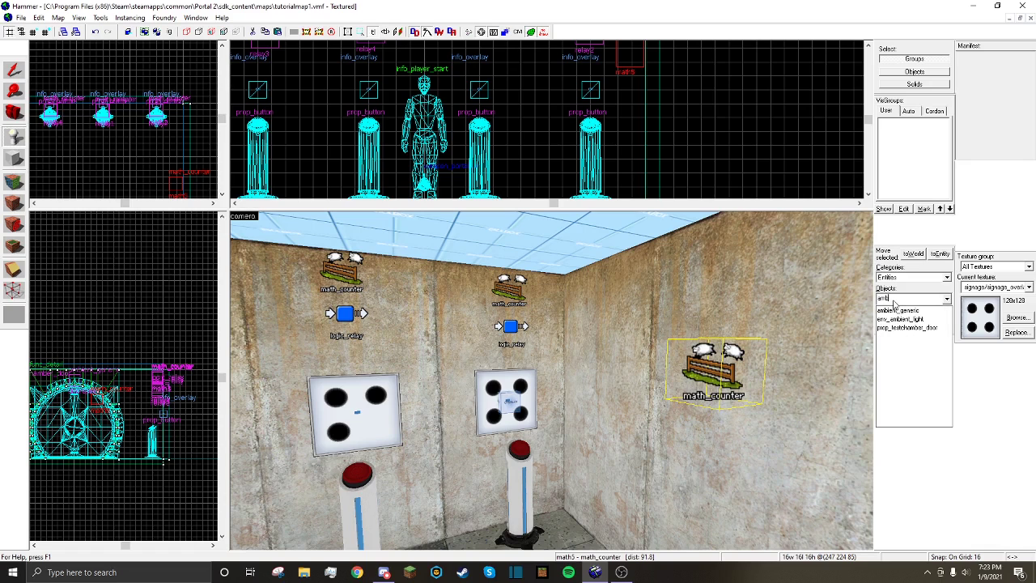
click(901, 314)
click(763, 350)
Name the new ambient_generic entity "soundwrong"
click(296, 274)
text(soundwrong)
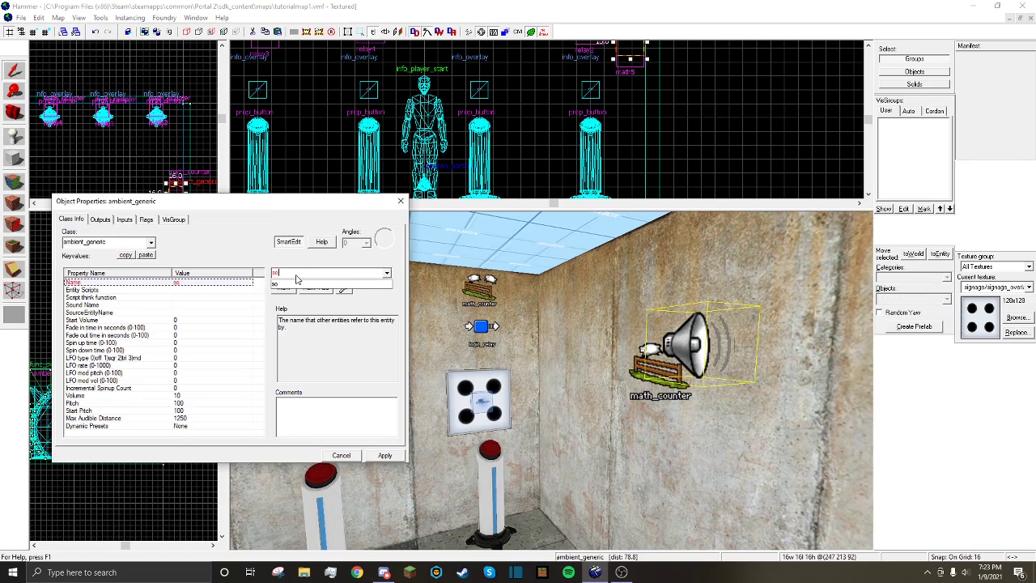
key(Return)
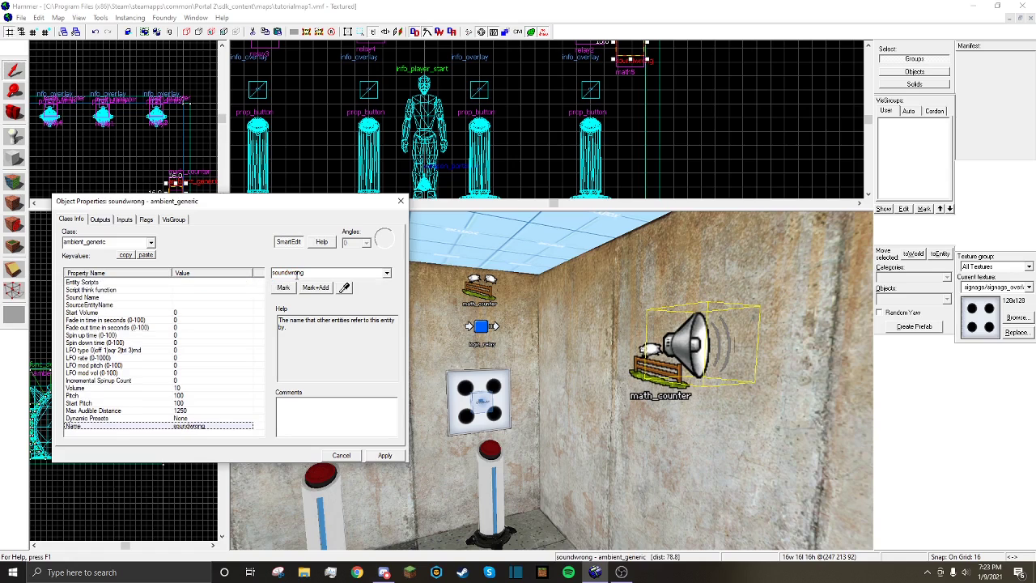
Set soundwrong's Sound Name to buttons\button_synth_negative_01.wav from the list of button sounds and apply it
click(108, 305)
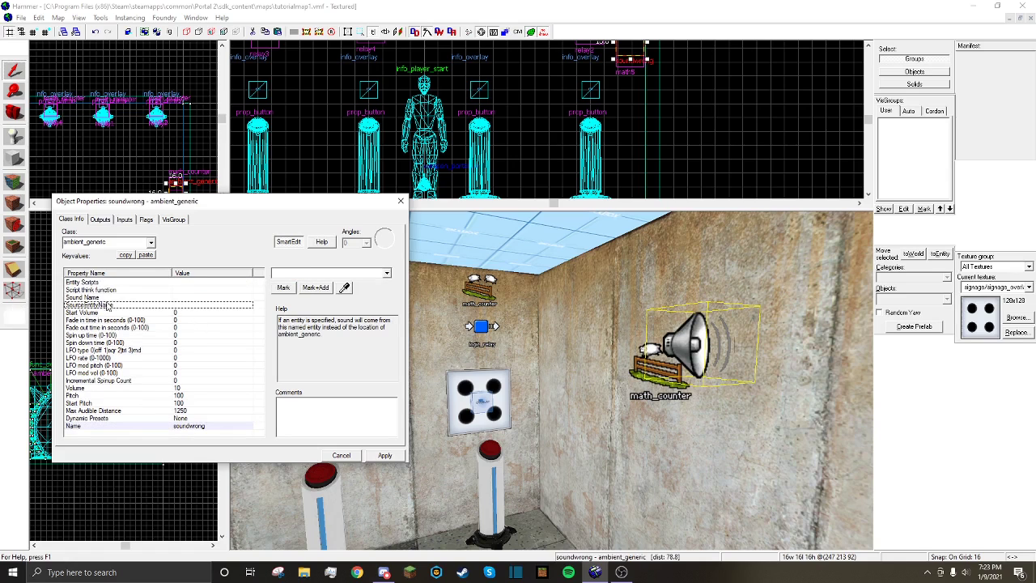
click(140, 299)
click(285, 290)
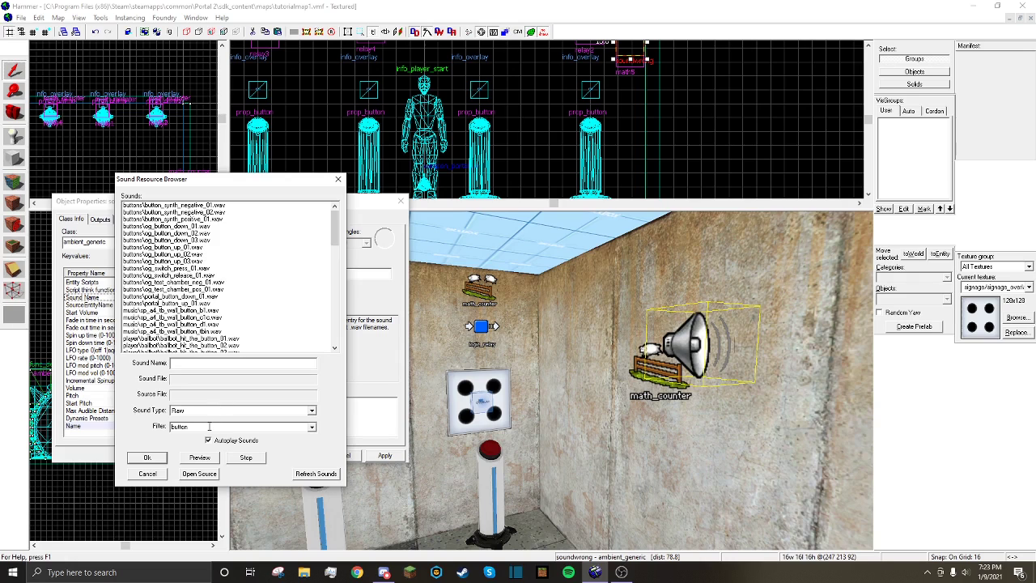
click(204, 206)
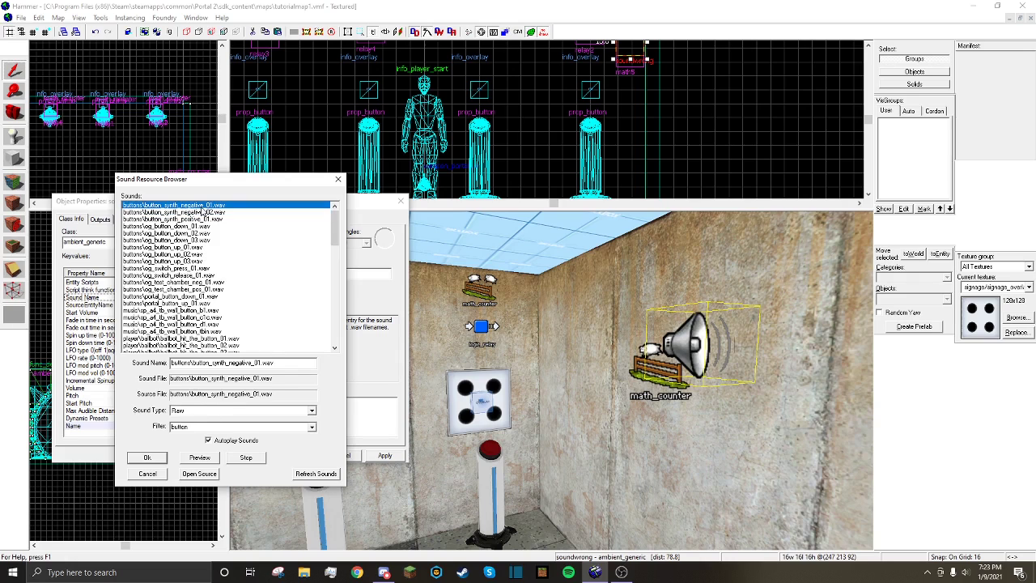
double_click(198, 206)
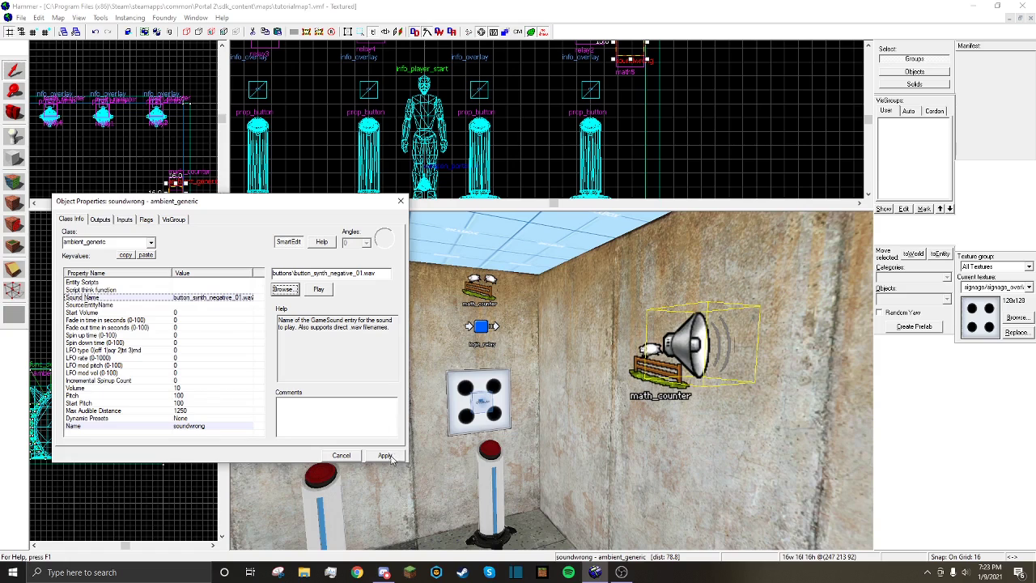
click(385, 456)
Enable the Play everywhere flag on soundwrong, apply the change and close its properties
click(147, 219)
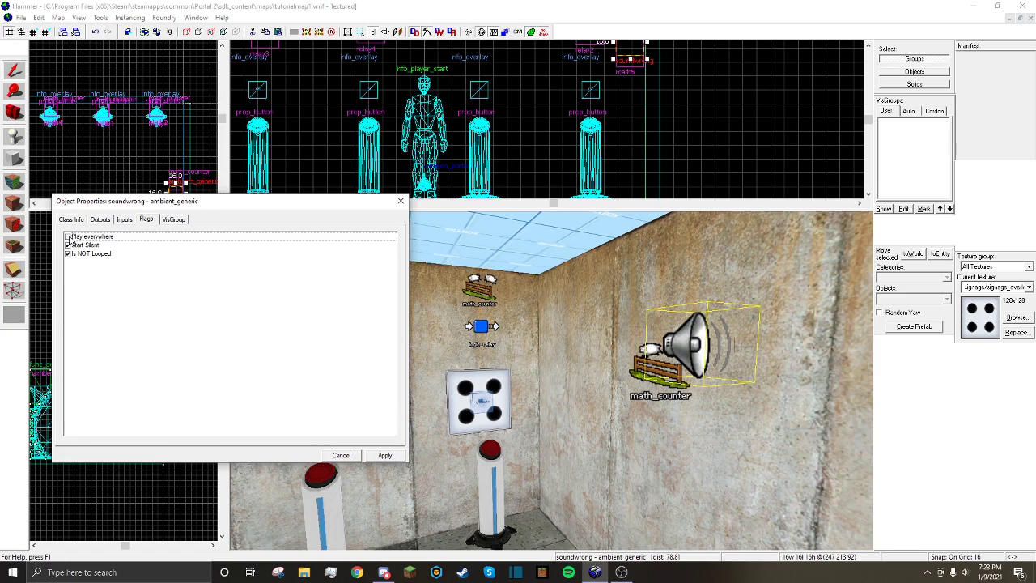
click(68, 237)
click(68, 254)
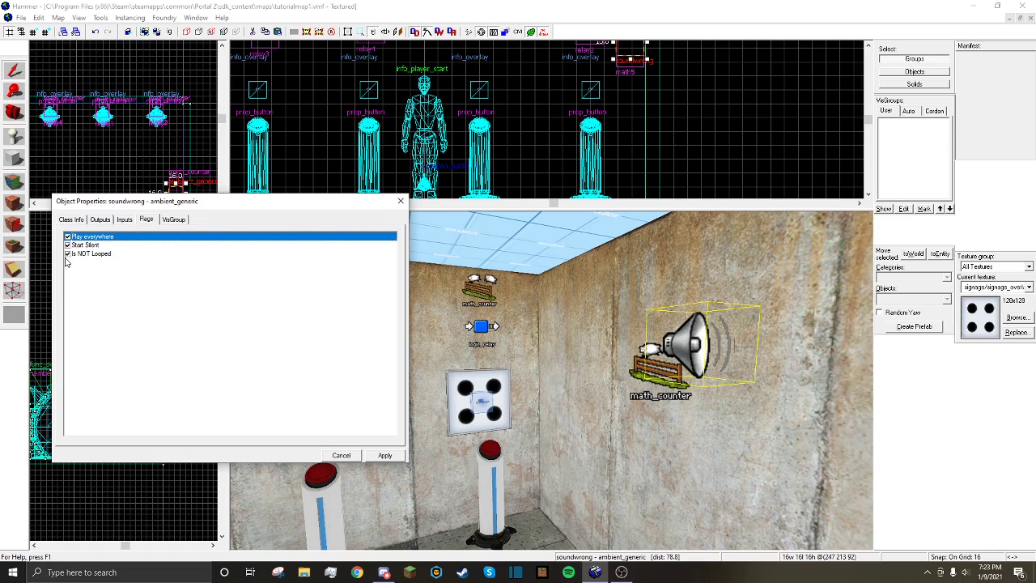
click(72, 220)
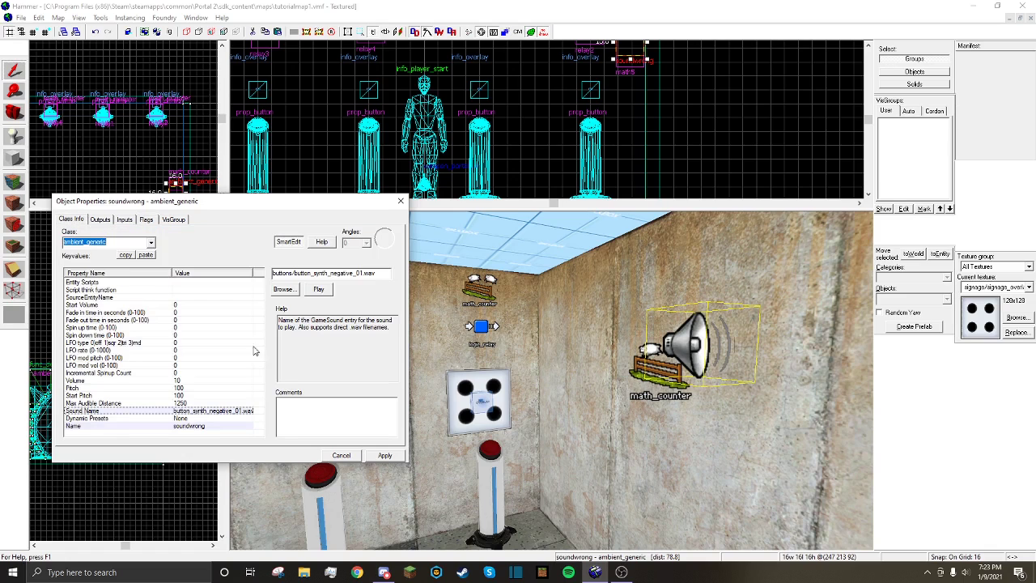
click(386, 456)
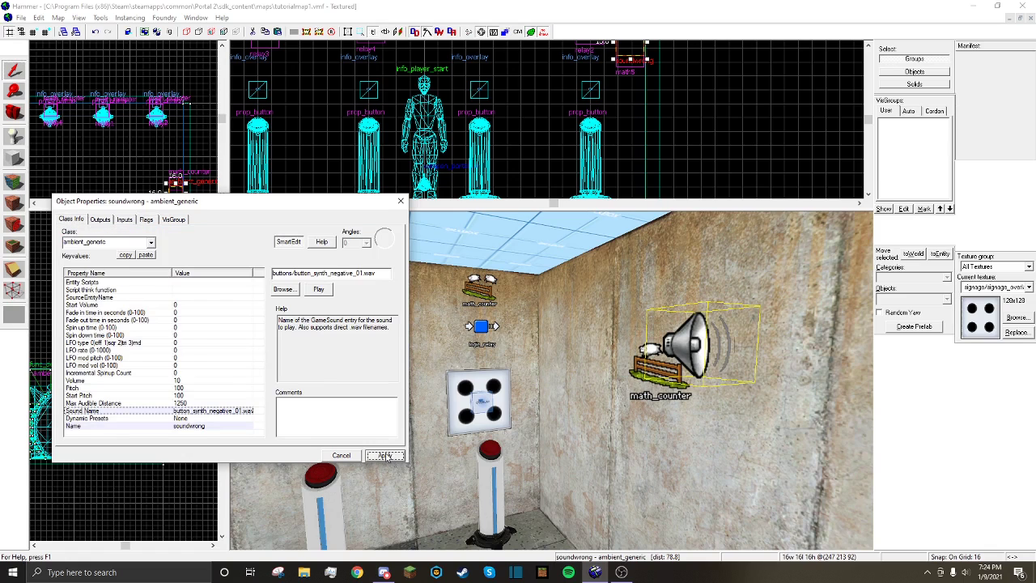
click(401, 200)
Add a new output to the math5 counter that fires on OnHitMax
scroll(684, 362, up, 2)
double_click(684, 365)
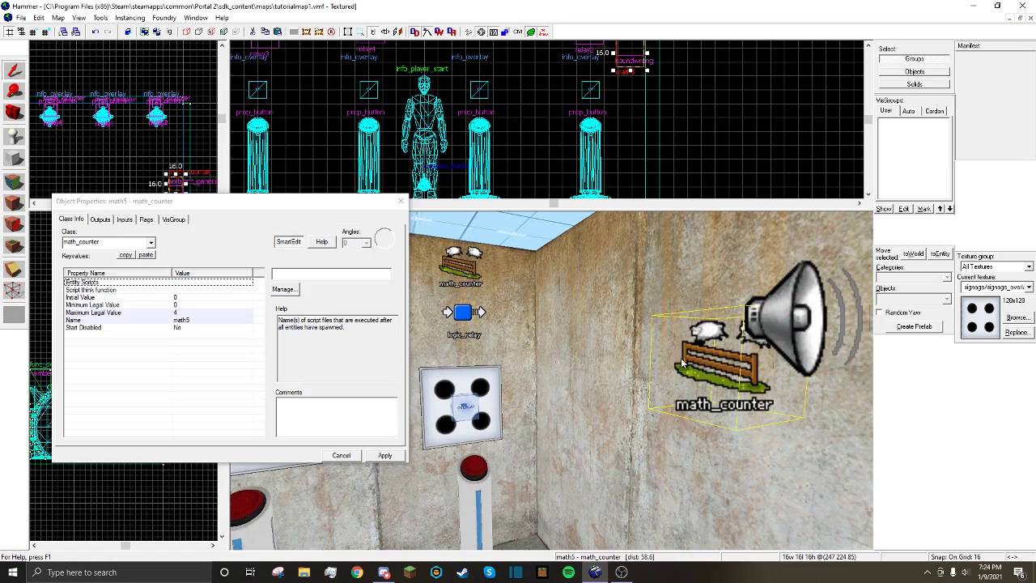
click(100, 220)
click(122, 433)
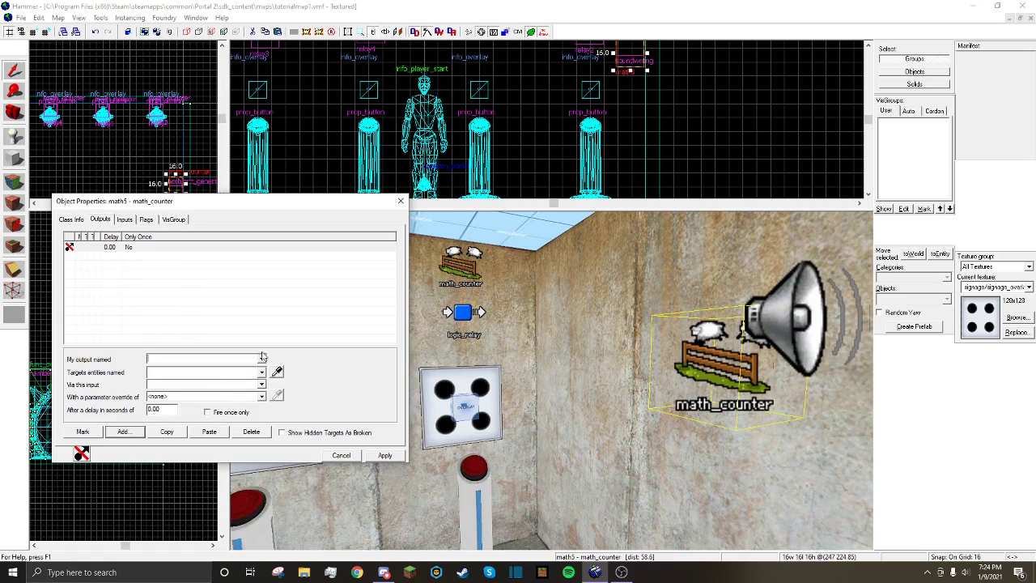
click(260, 359)
click(254, 392)
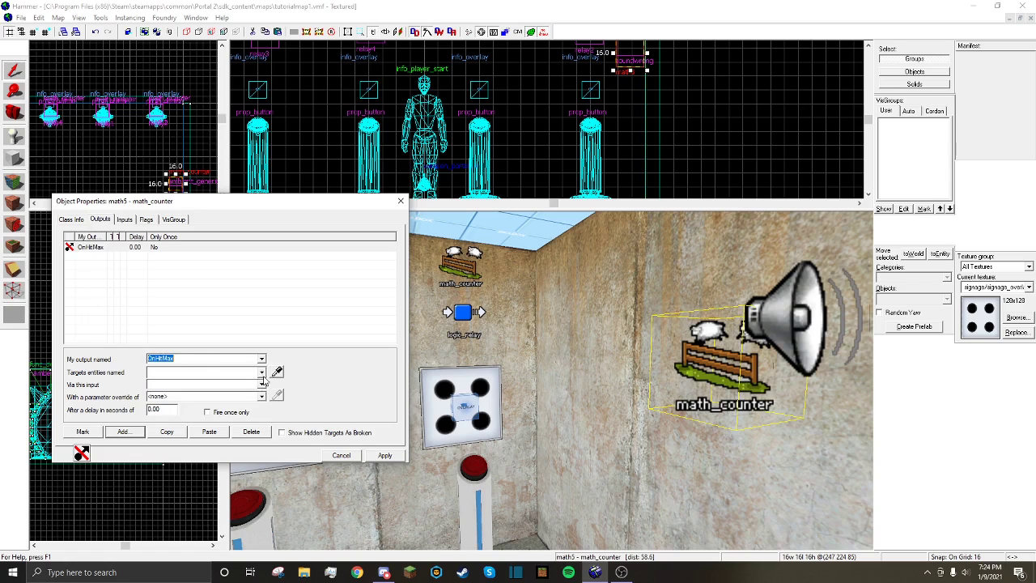
Point math5's OnHitMax output at soundwrong with the PlaySound input and apply it
click(262, 372)
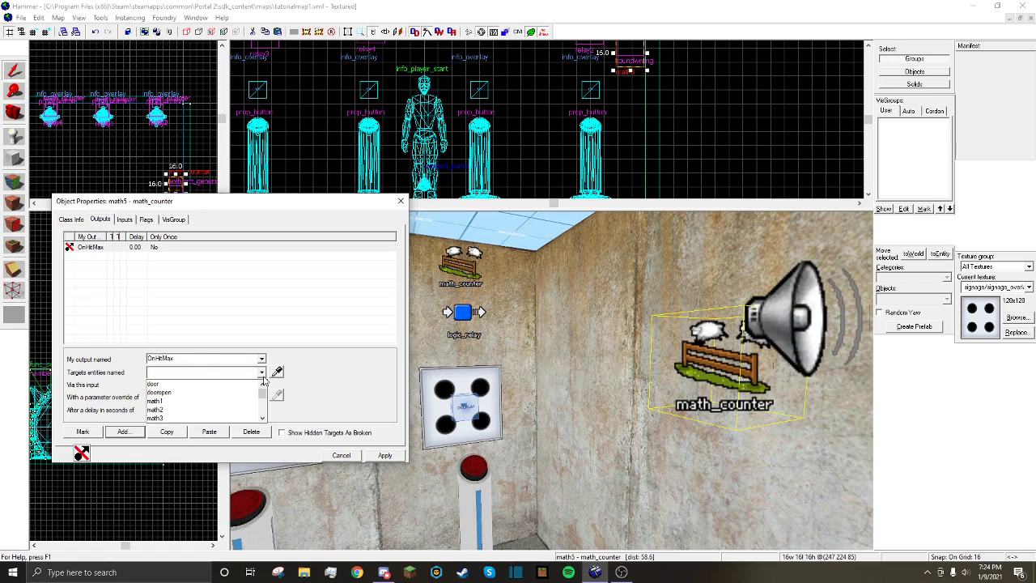
scroll(232, 405, down, 3)
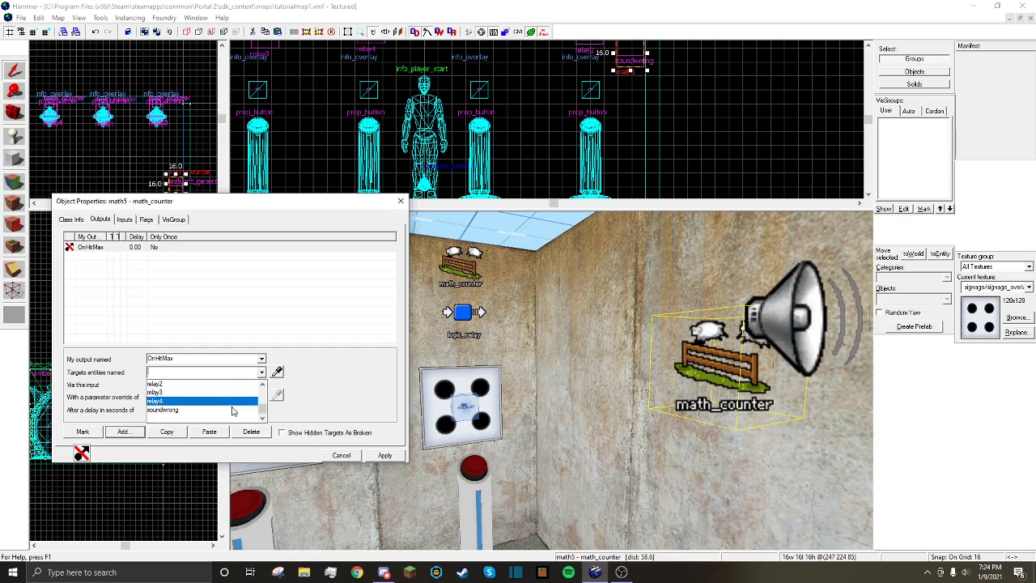
click(231, 411)
click(261, 385)
scroll(228, 413, down, 5)
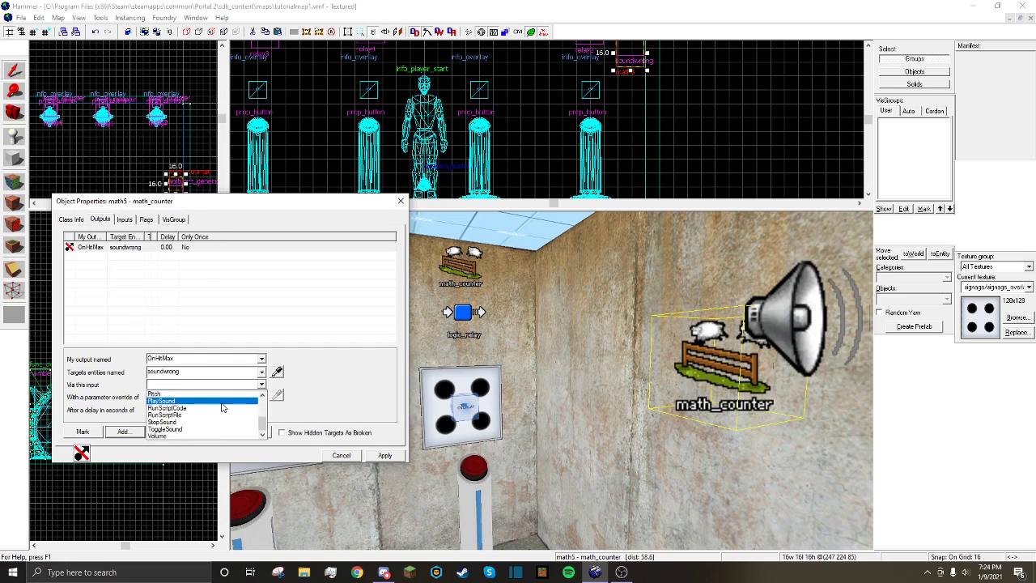
click(202, 401)
click(387, 456)
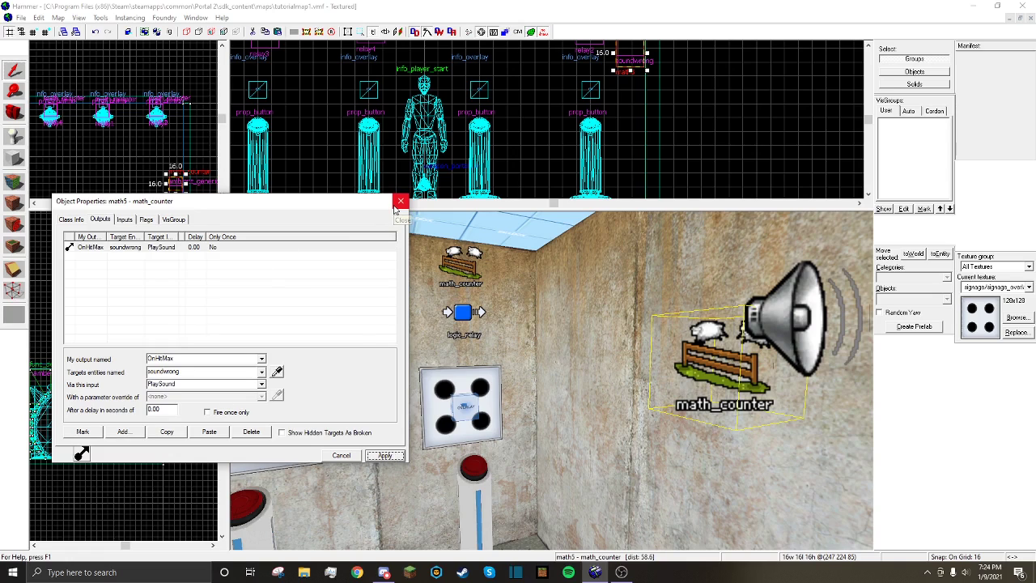
Close math5's properties and save the map
click(178, 249)
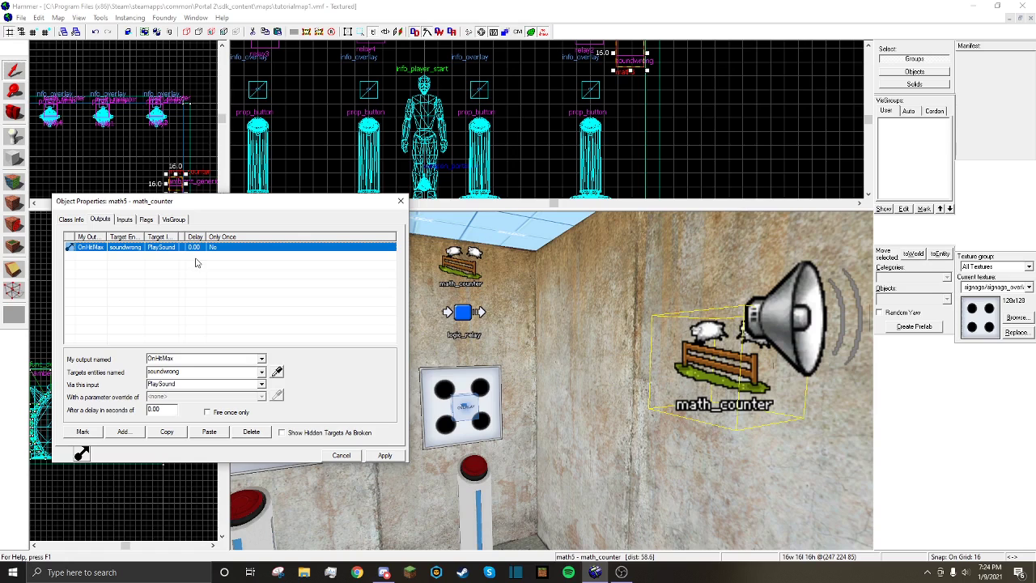
click(401, 202)
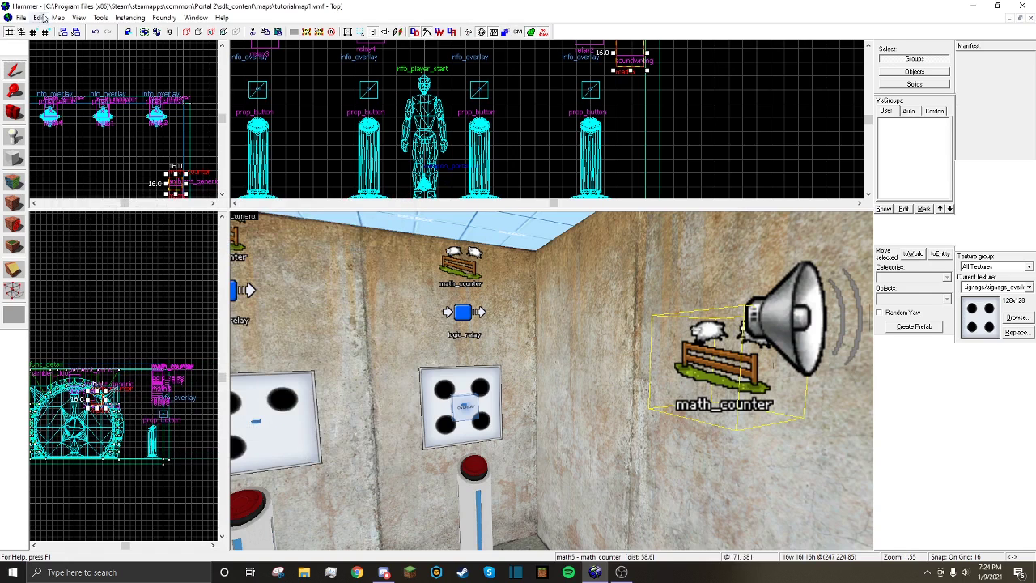
click(21, 17)
click(24, 66)
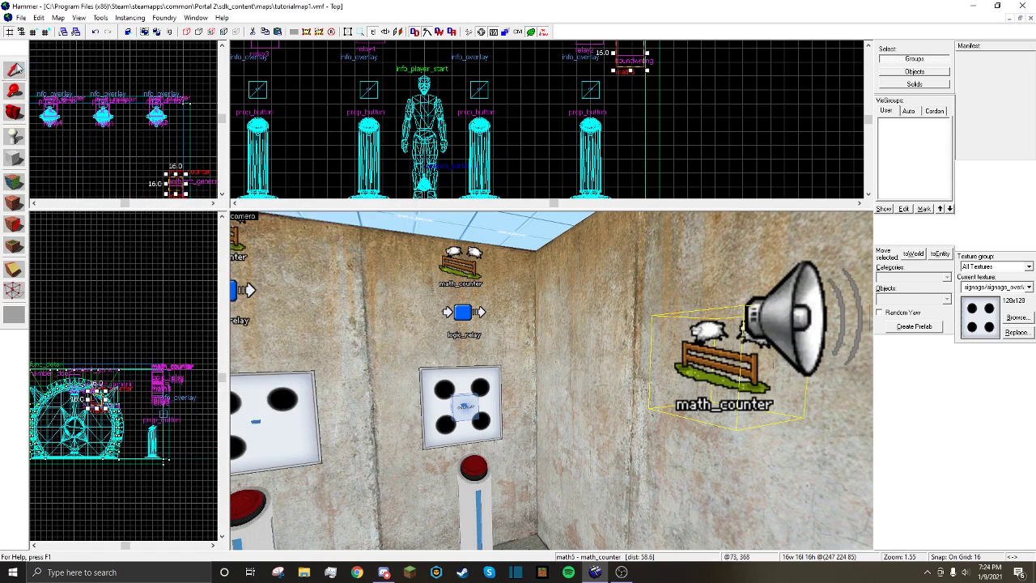
Add a second OnHitMax output to math5 that targets relay2 with the Disable input, and apply it
double_click(713, 357)
click(100, 220)
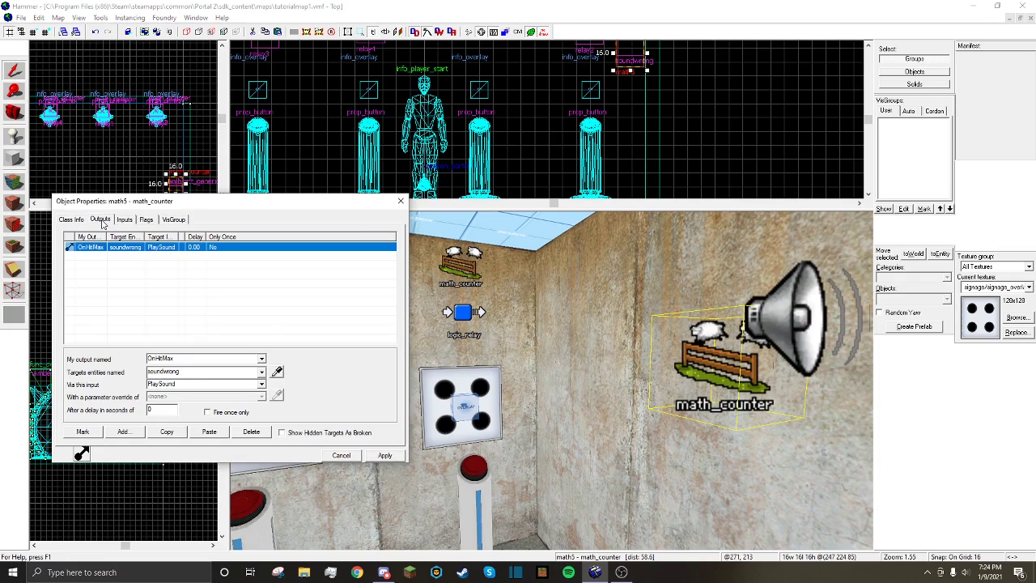
drag(185, 202, 186, 67)
click(125, 295)
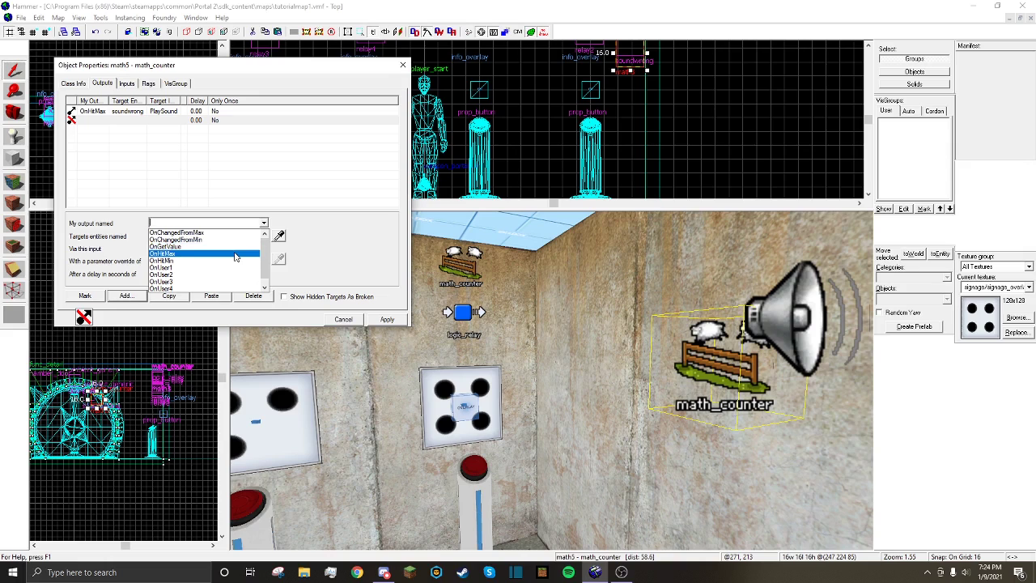
click(263, 236)
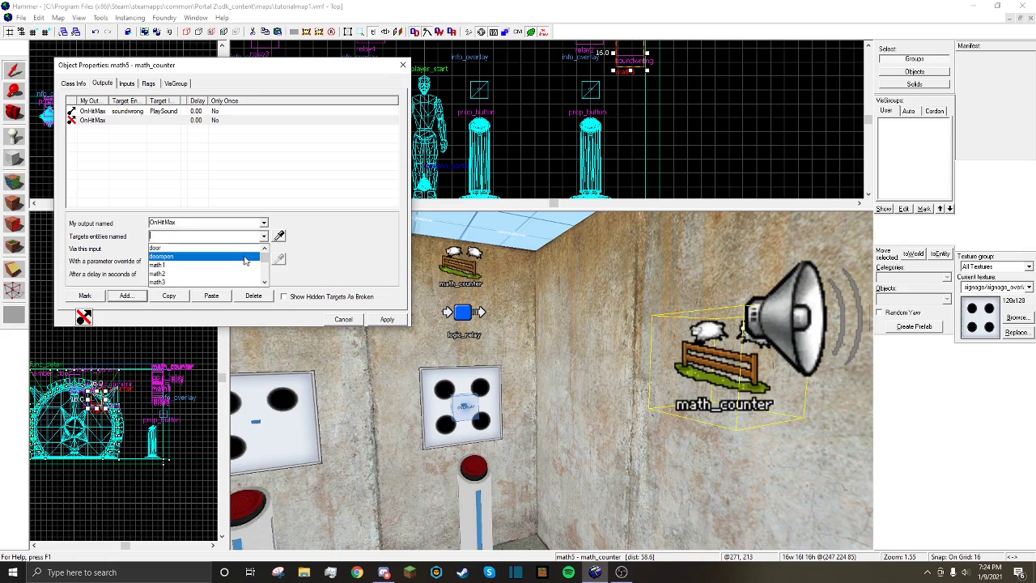
scroll(244, 259, down, 3)
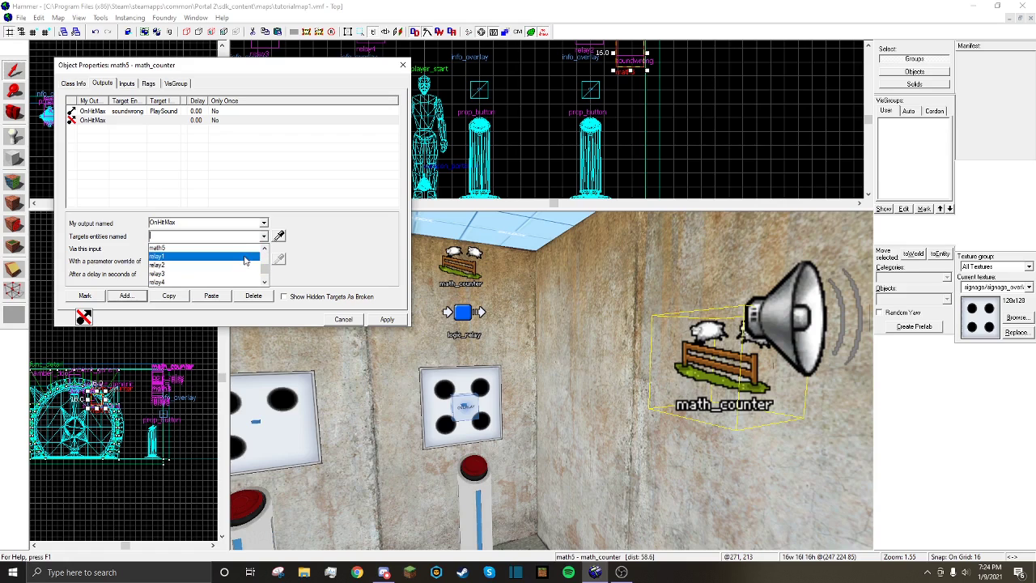
click(243, 265)
click(263, 248)
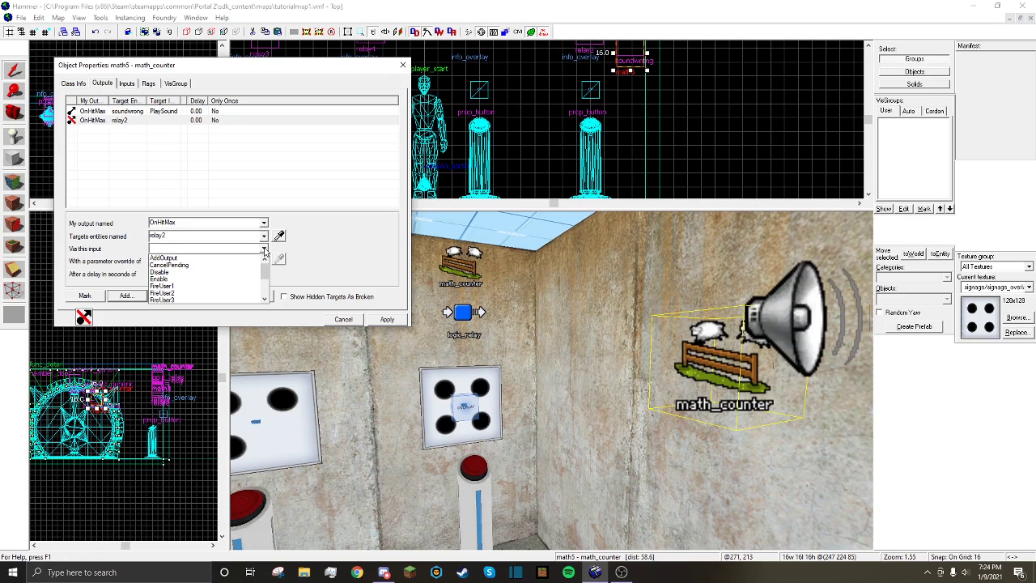
click(162, 272)
click(387, 319)
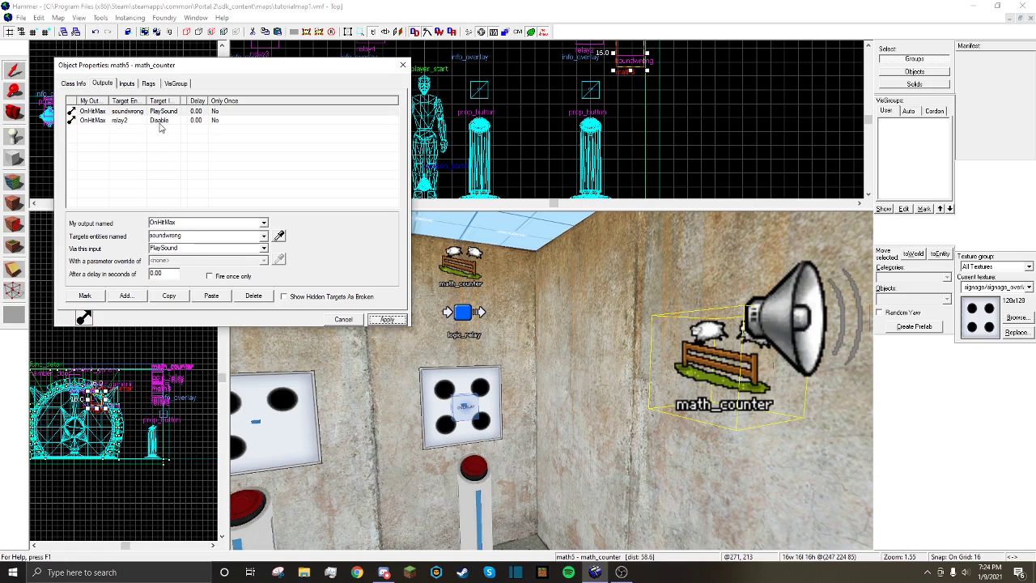
Set the delay of math5's soundwrong PlaySound output to 0.10 seconds and apply it
click(162, 120)
click(172, 111)
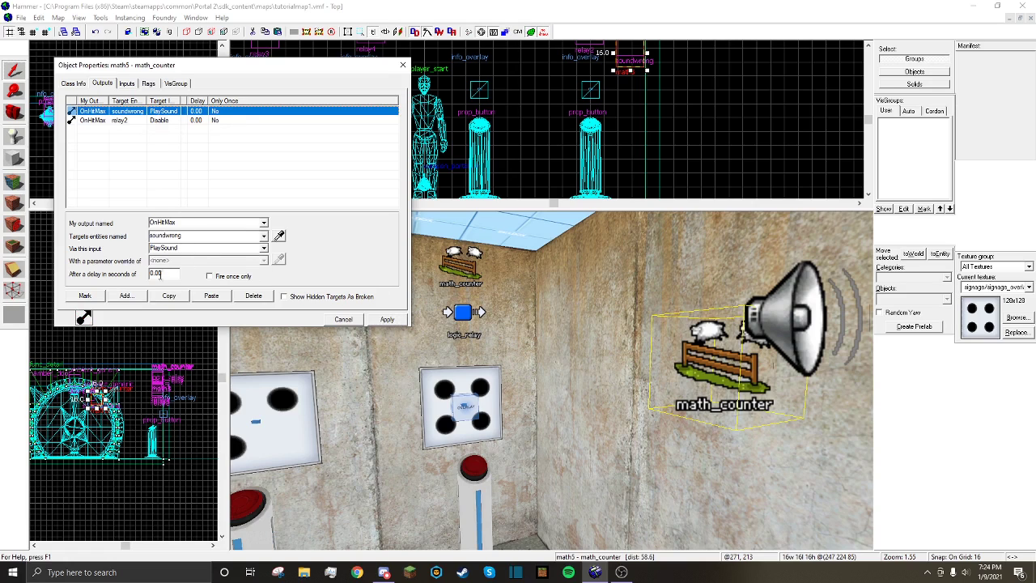
click(157, 274)
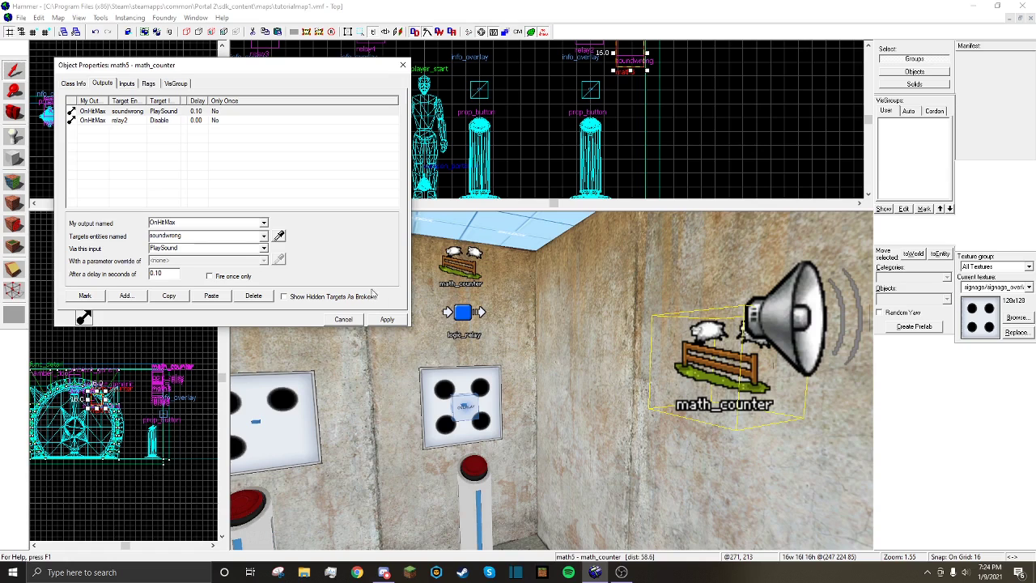
click(387, 319)
Duplicate math5's relay2 Disable output and retarget the copy to relay3
click(206, 120)
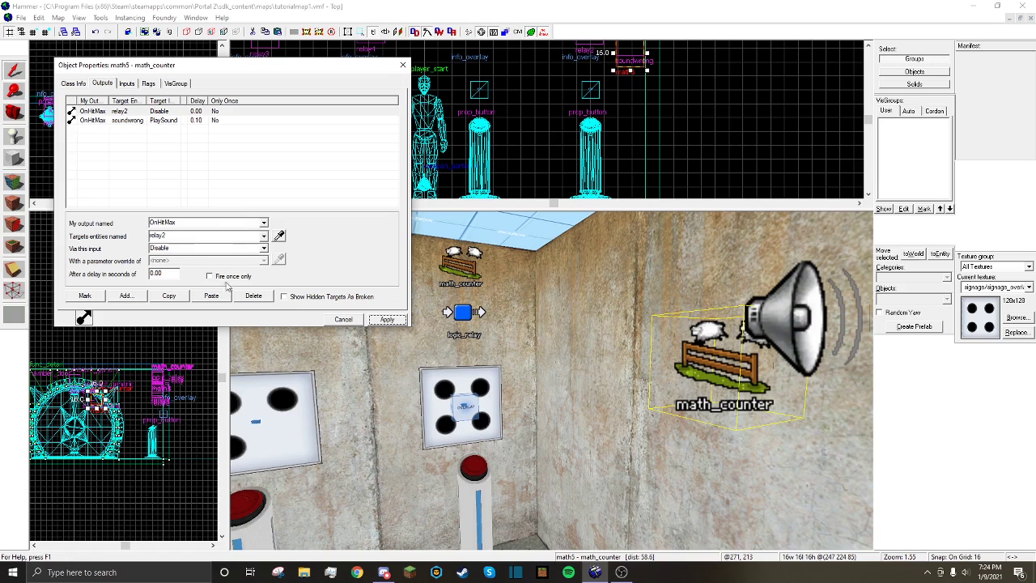
click(168, 296)
click(211, 296)
click(136, 121)
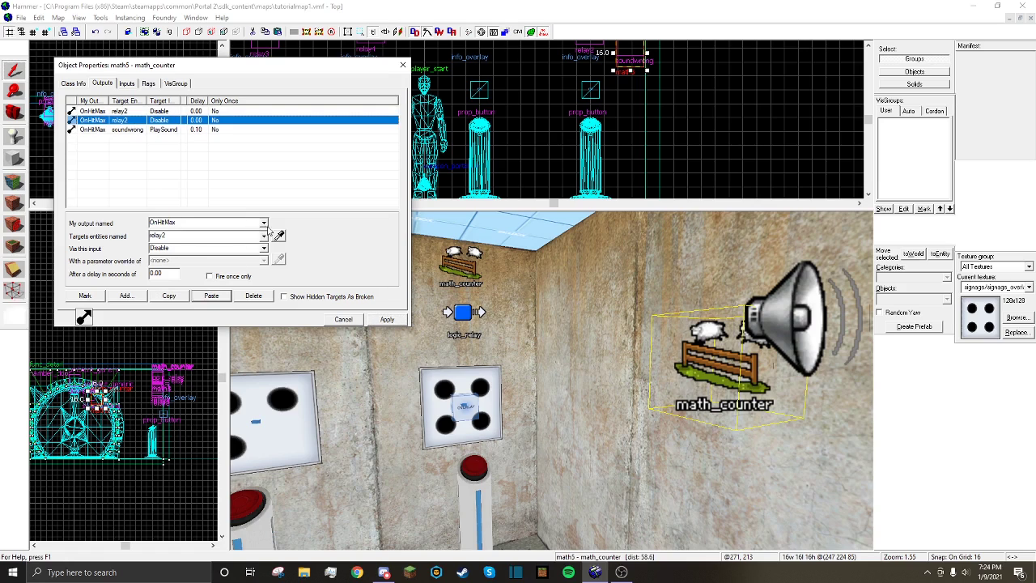
click(263, 236)
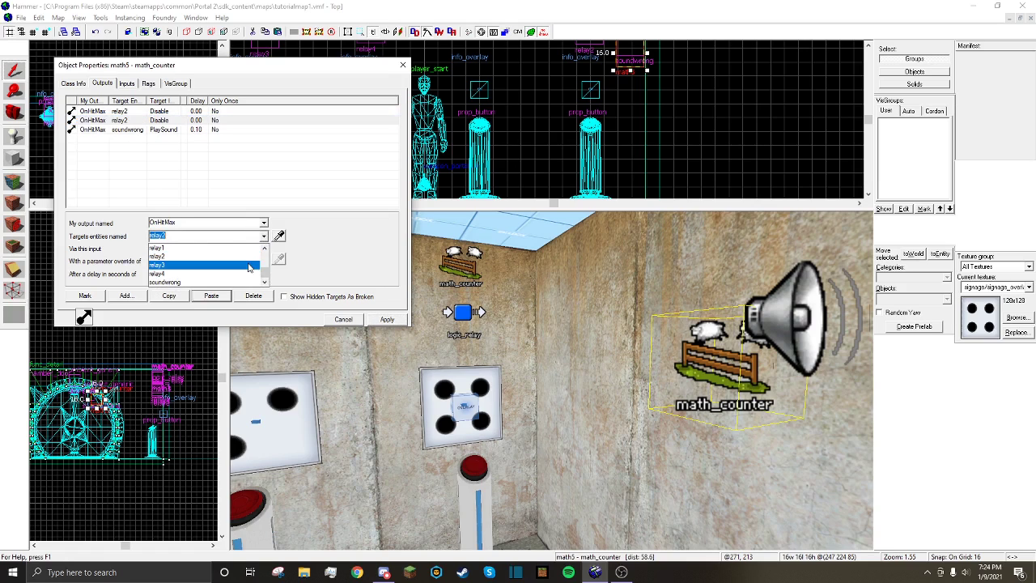
click(249, 266)
click(380, 319)
click(138, 119)
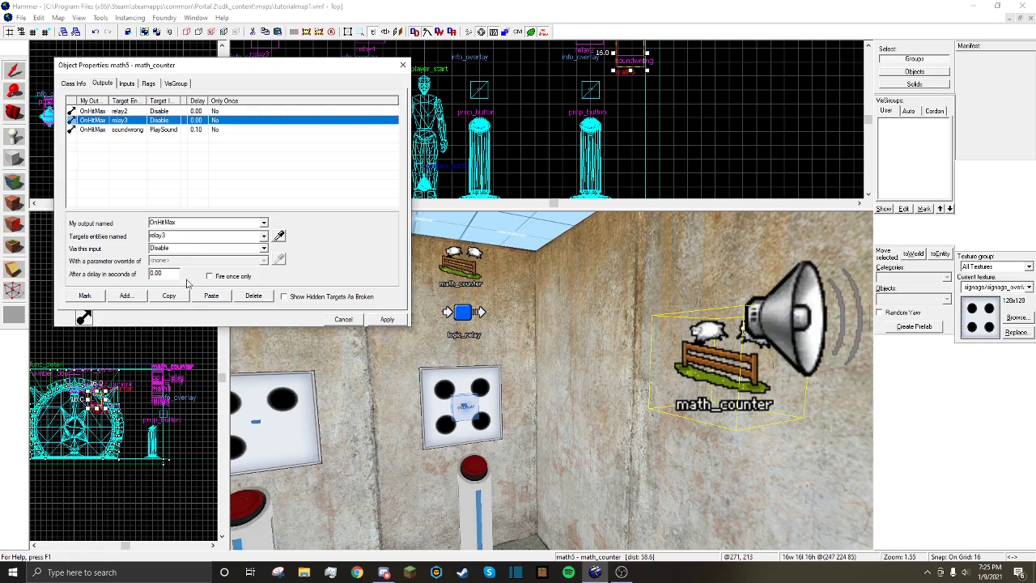
Duplicate math5's relay3 Disable output, retarget the copy to relay4, and apply it
click(169, 295)
click(212, 296)
click(134, 130)
click(263, 236)
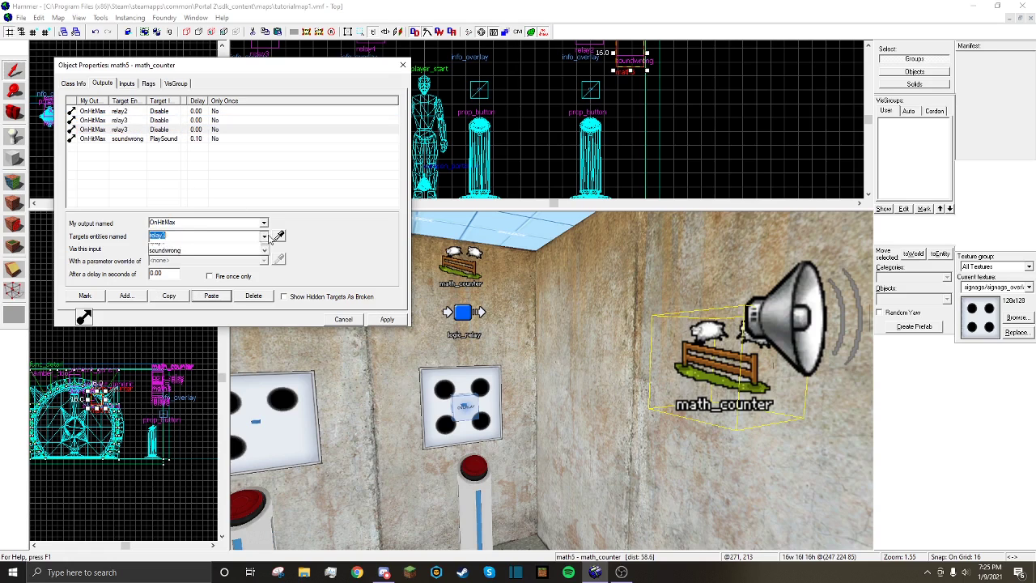
click(239, 276)
click(381, 319)
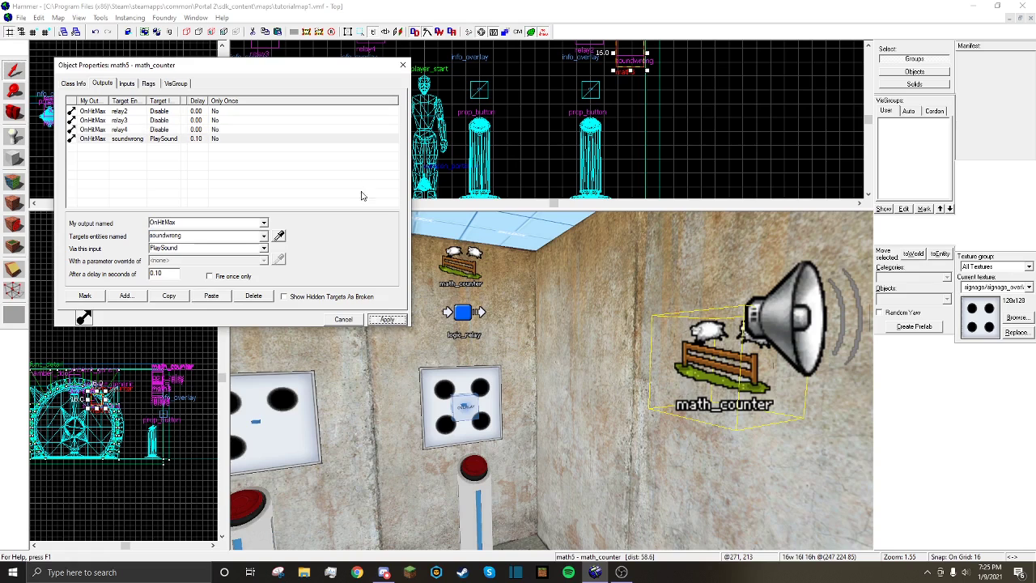
Close math5's properties after the relay outputs are in place and save the map
click(403, 65)
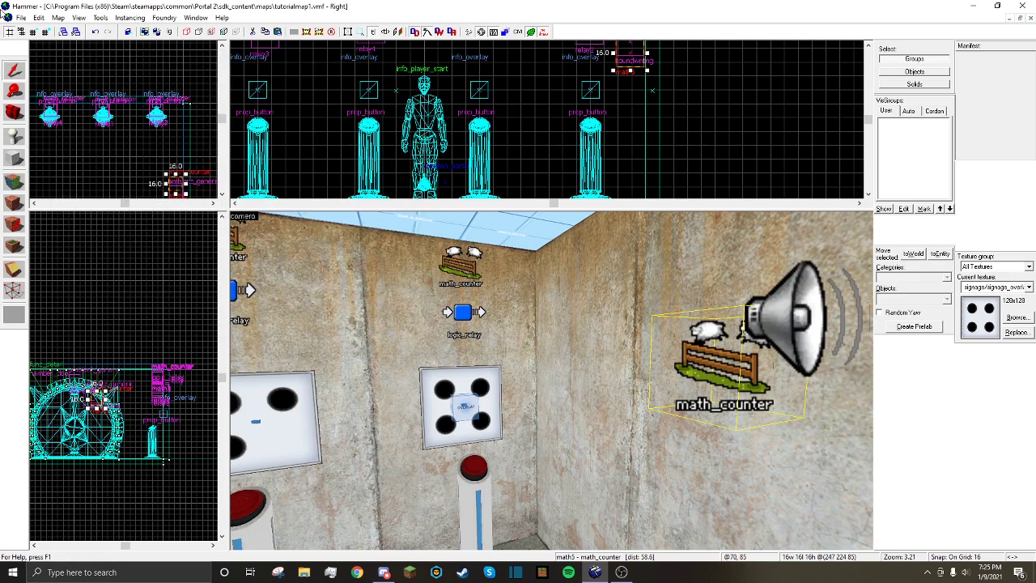
click(18, 20)
click(30, 67)
Reopen math5's outputs and add a new OnHitMax output that targets math1
key(w)
key(d)
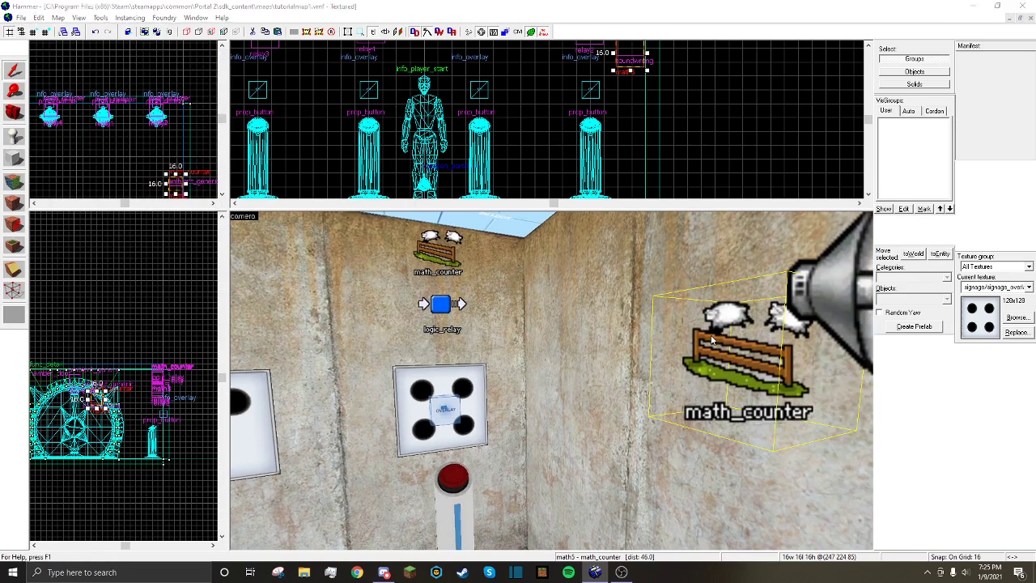
double_click(712, 340)
click(102, 83)
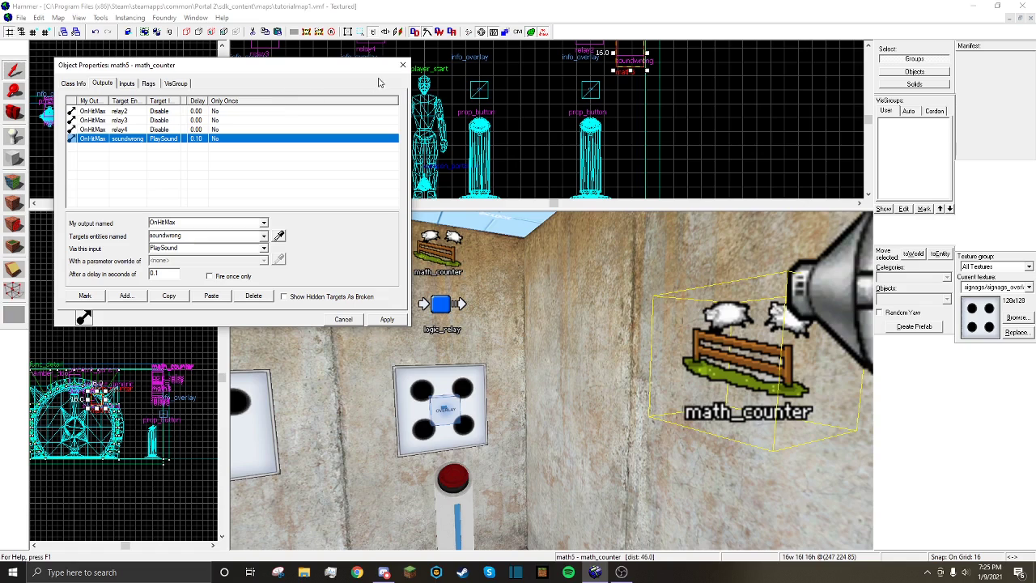
click(580, 220)
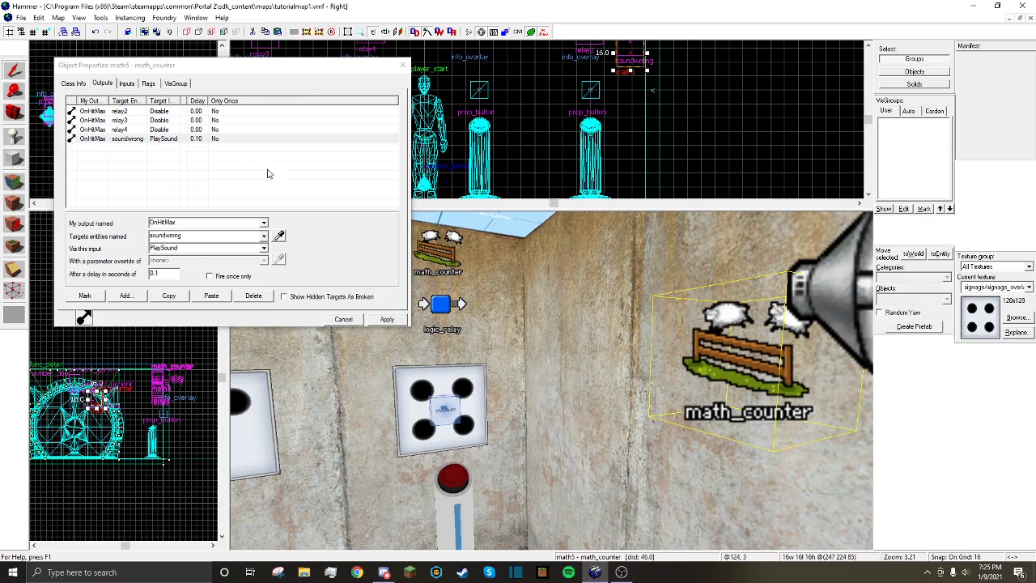
click(127, 295)
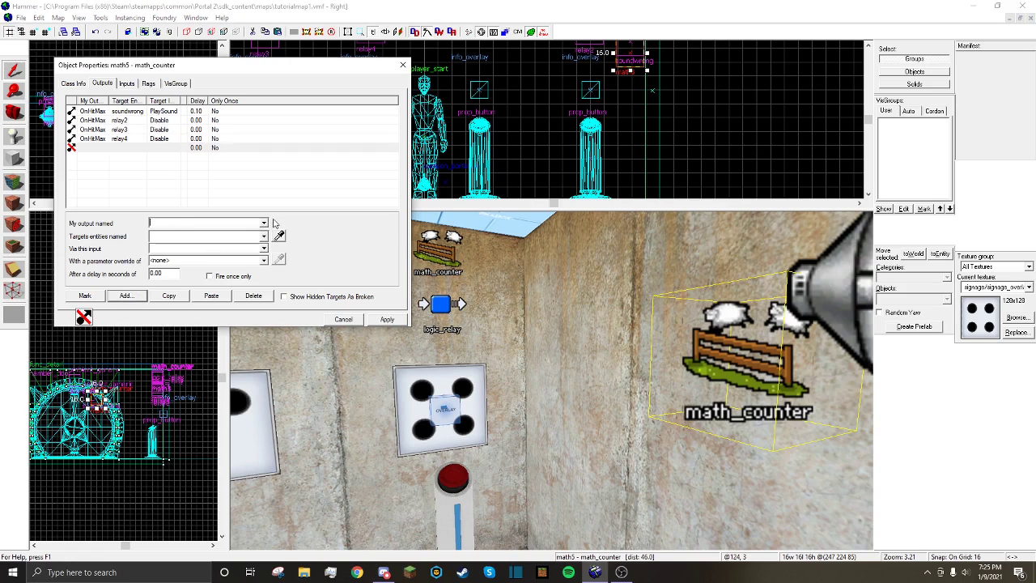
click(264, 224)
click(243, 235)
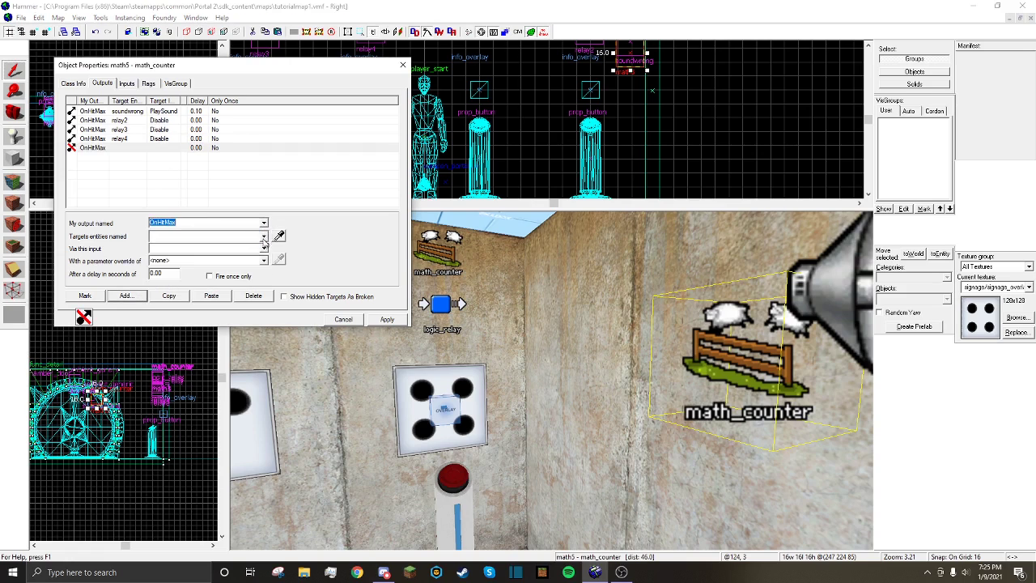
click(264, 236)
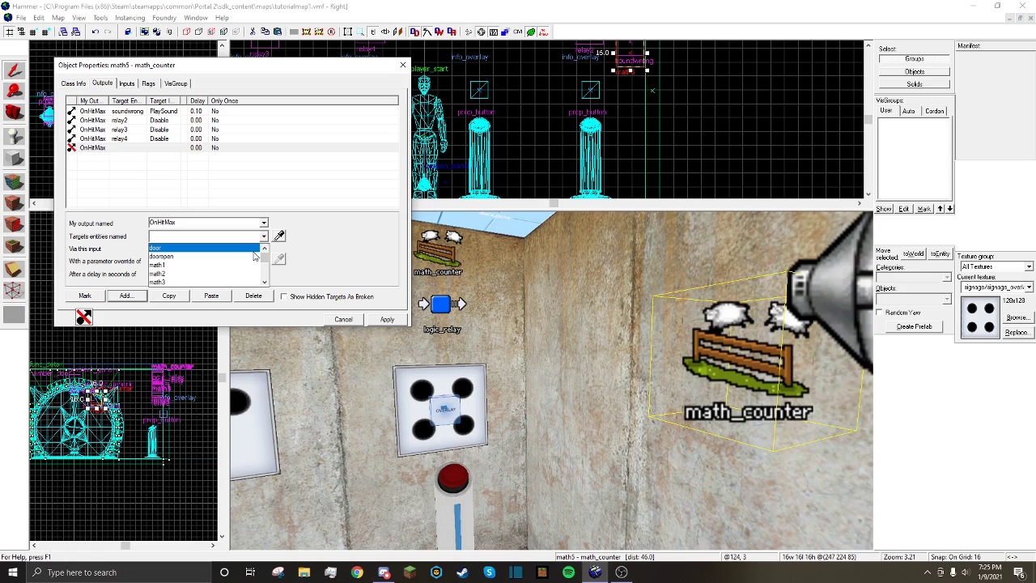
click(245, 259)
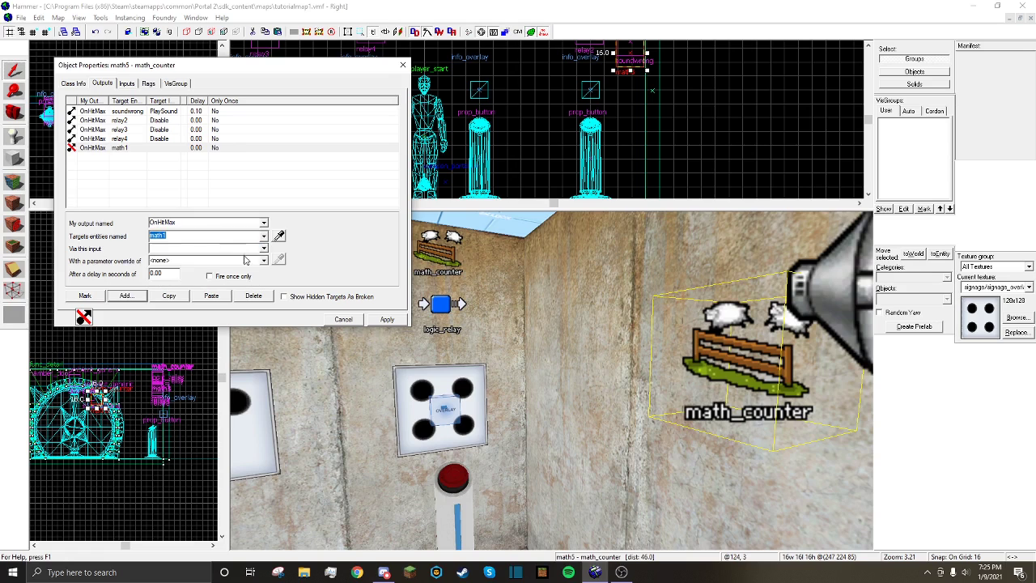
Give math5's math1 output the SetValue input with a parameter override of 0 and apply it
click(264, 249)
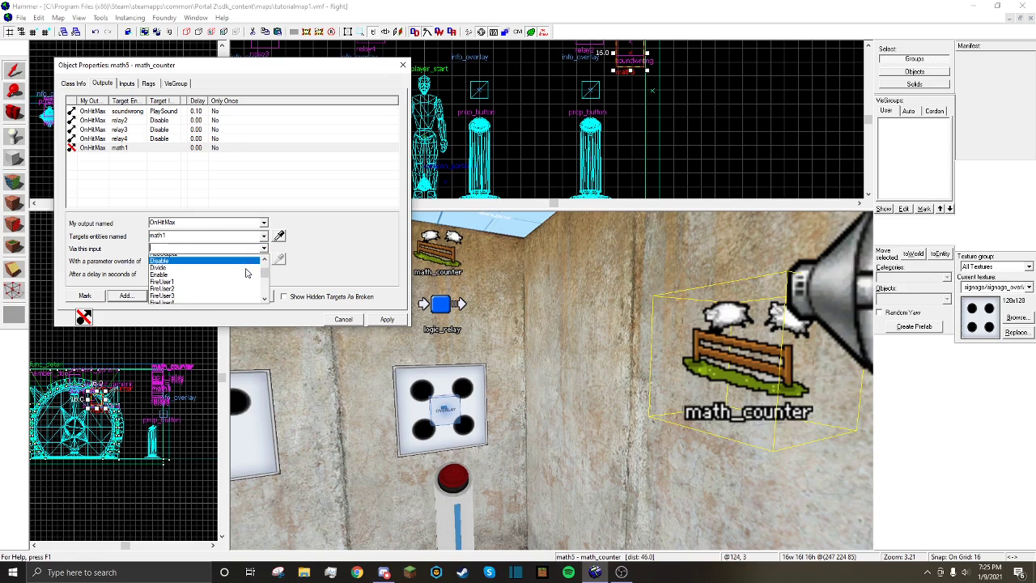
scroll(243, 276, down, 4)
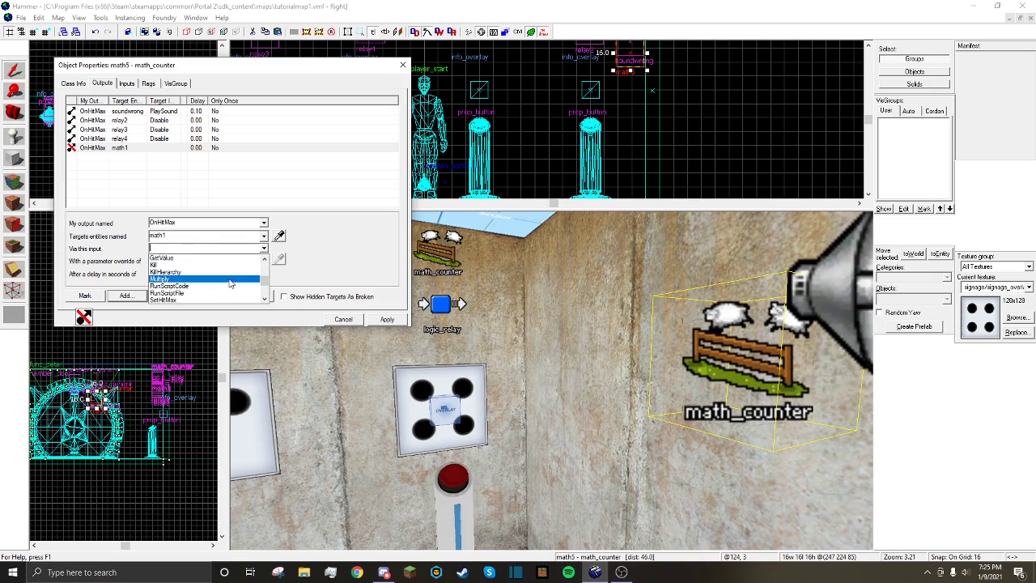
scroll(221, 283, down, 2)
click(202, 285)
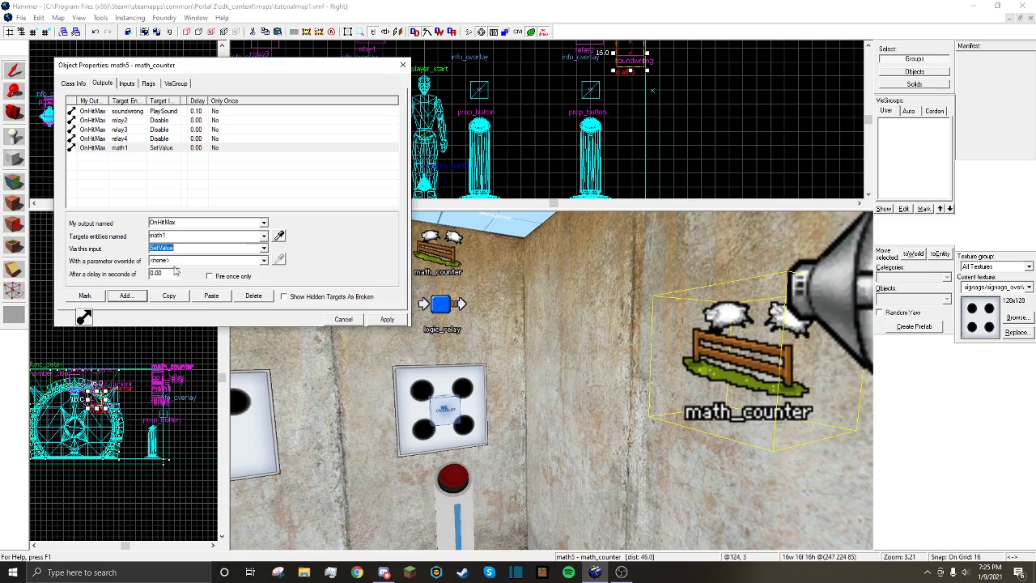
text(0)
click(387, 319)
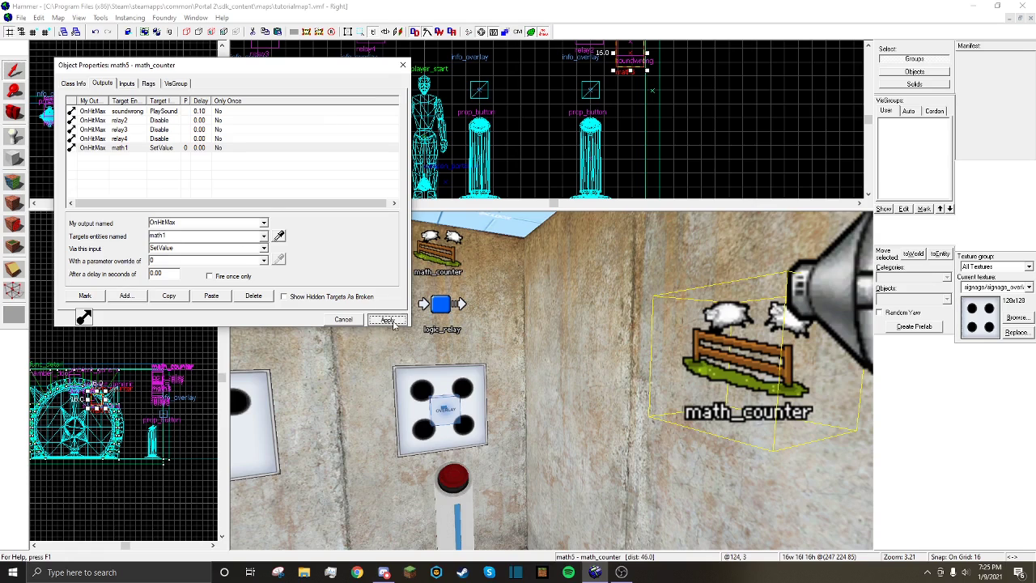
Duplicate math5's math1 SetValue output and retarget the copy to math2
click(183, 139)
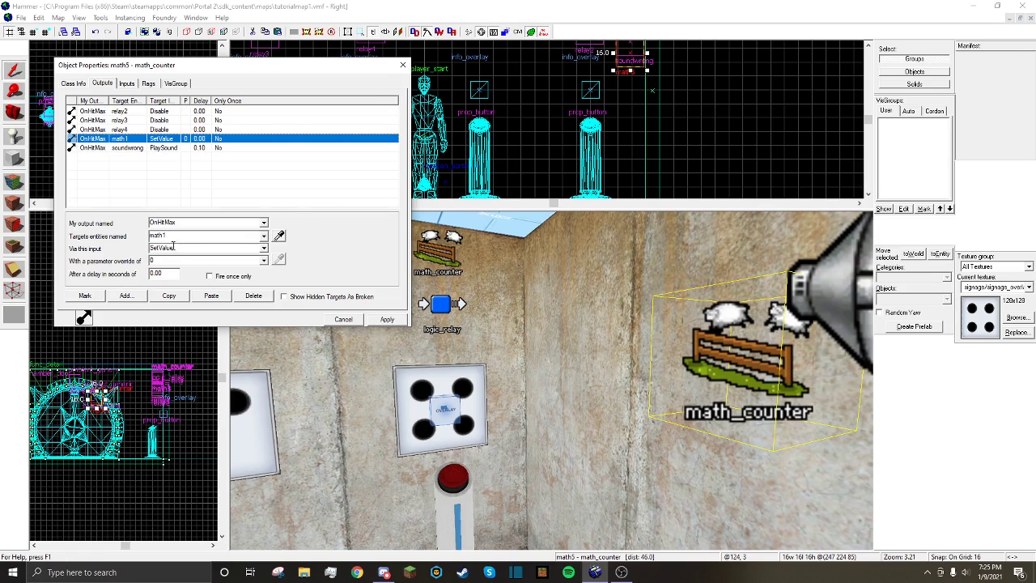
click(170, 296)
click(212, 295)
click(263, 236)
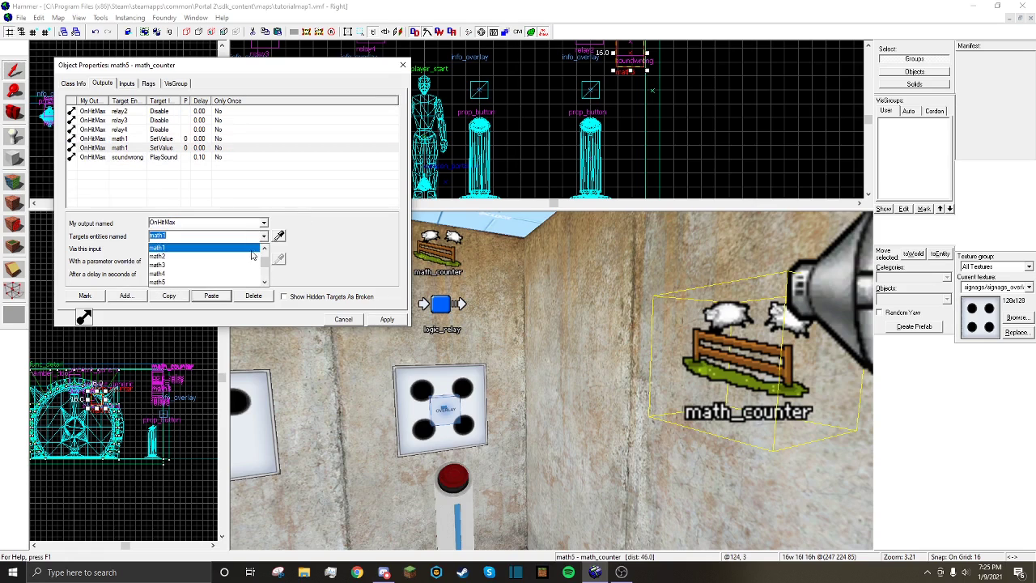
click(247, 259)
Duplicate the math2 SetValue output and retarget the copy to math3
click(178, 297)
click(209, 295)
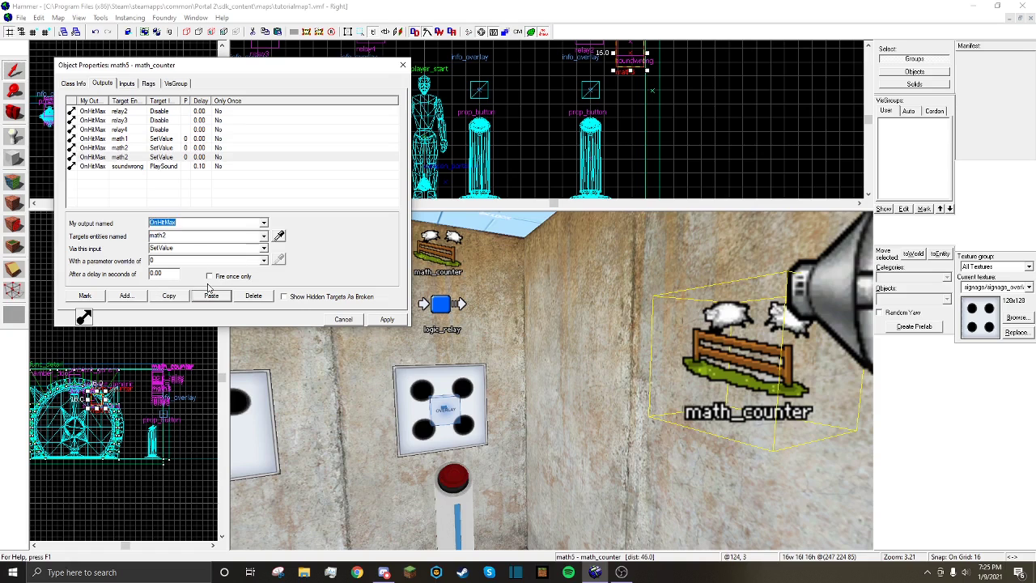
click(146, 157)
click(263, 235)
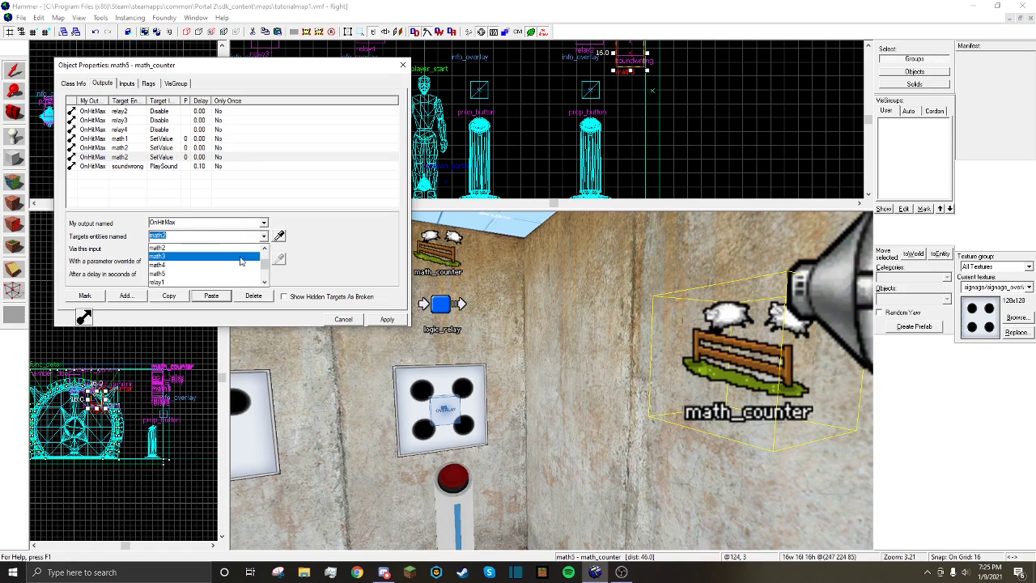
click(240, 260)
Duplicate the math3 SetValue output and retarget the copy to math4
click(170, 297)
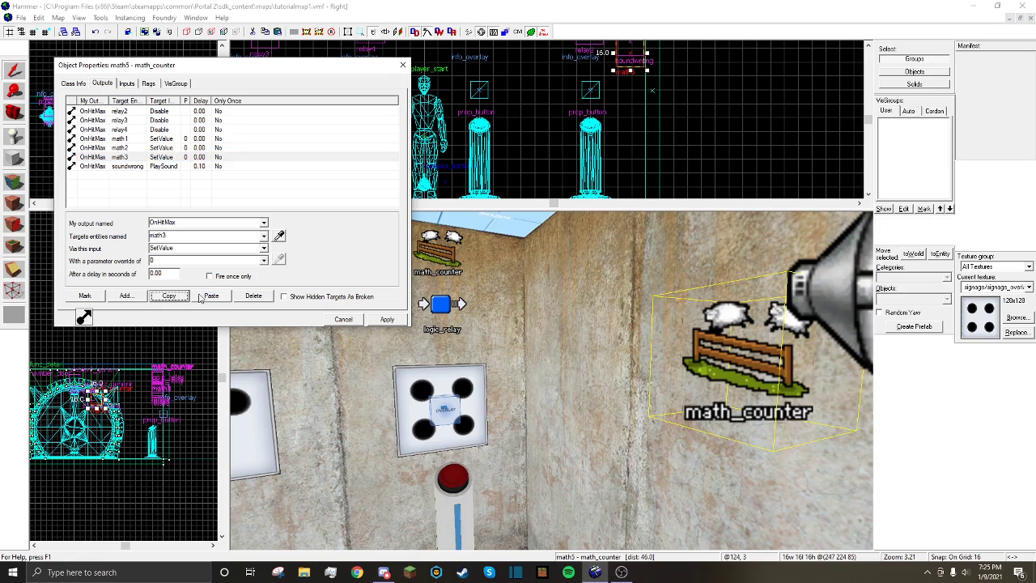
click(210, 296)
click(263, 235)
click(245, 258)
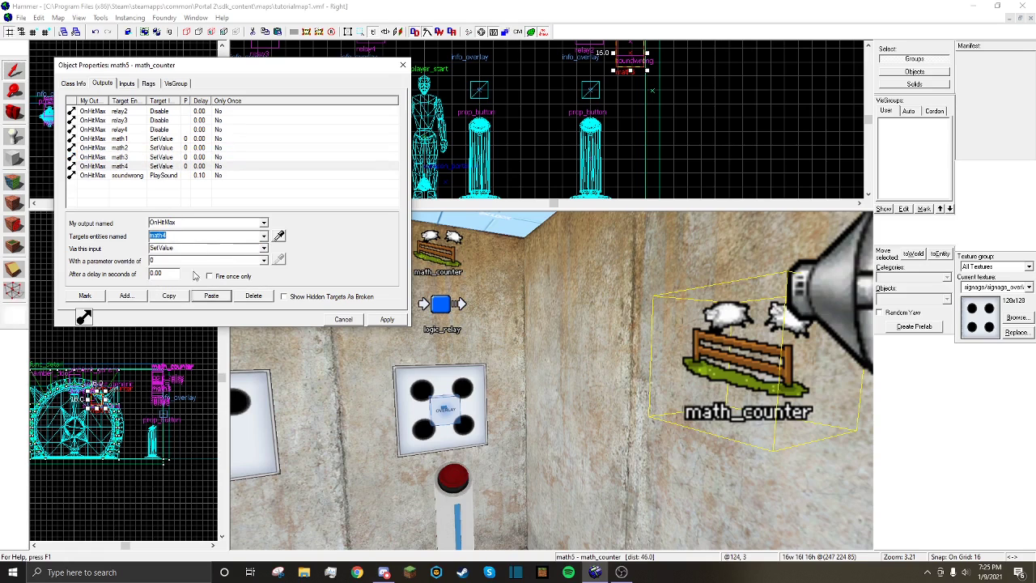
Duplicate the math4 SetValue output, retarget the copy to math5 itself, and apply the changes
click(169, 296)
click(210, 297)
click(263, 235)
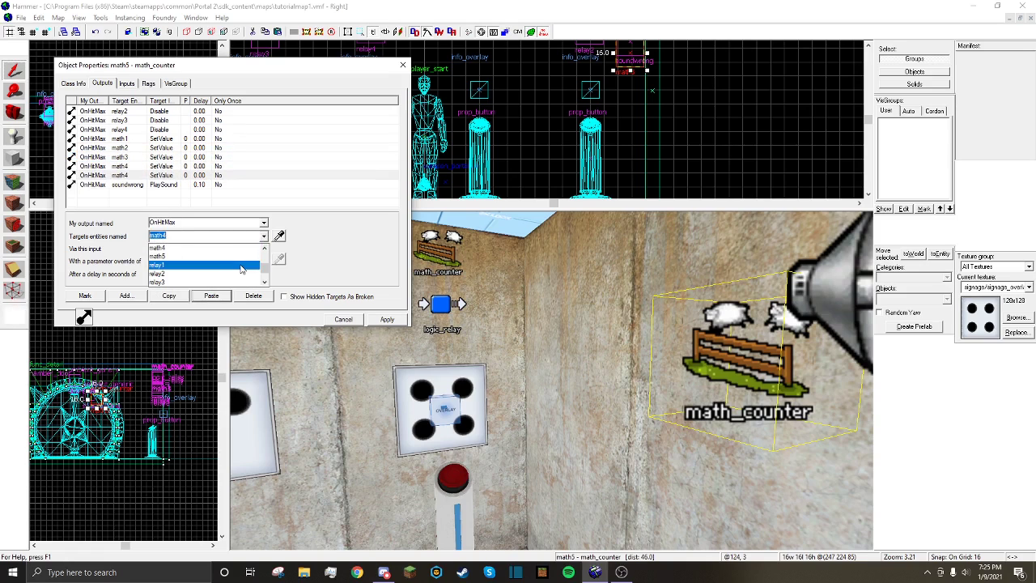
click(243, 244)
click(387, 321)
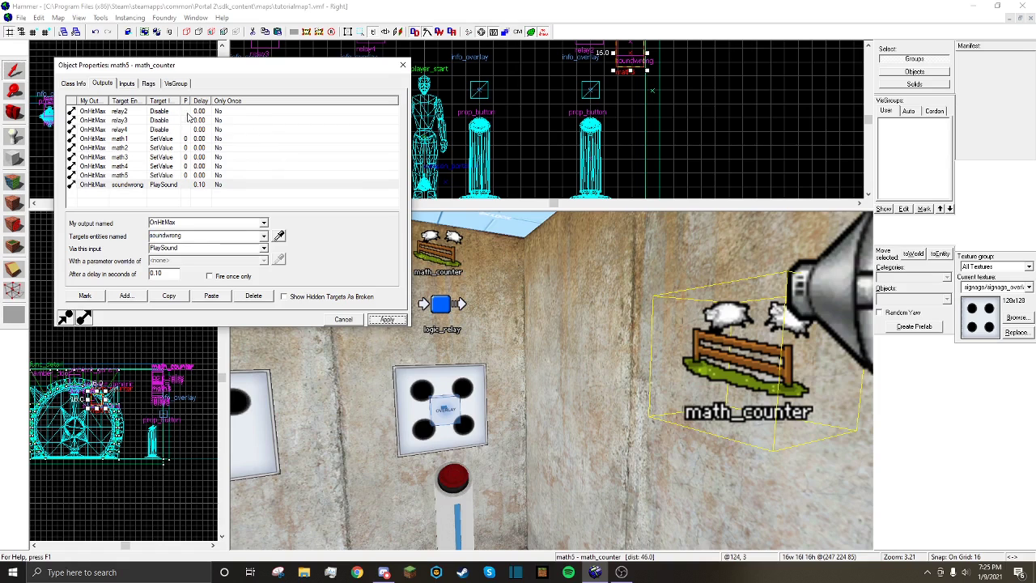
click(387, 321)
click(387, 321)
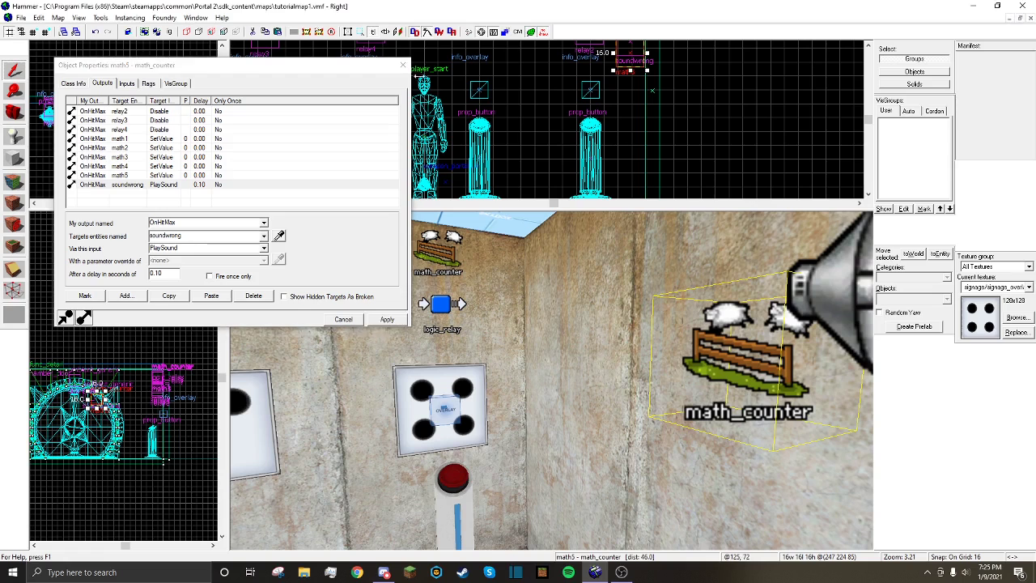
Close math5's properties with the counter resets added and save the map
click(402, 65)
click(21, 18)
click(47, 66)
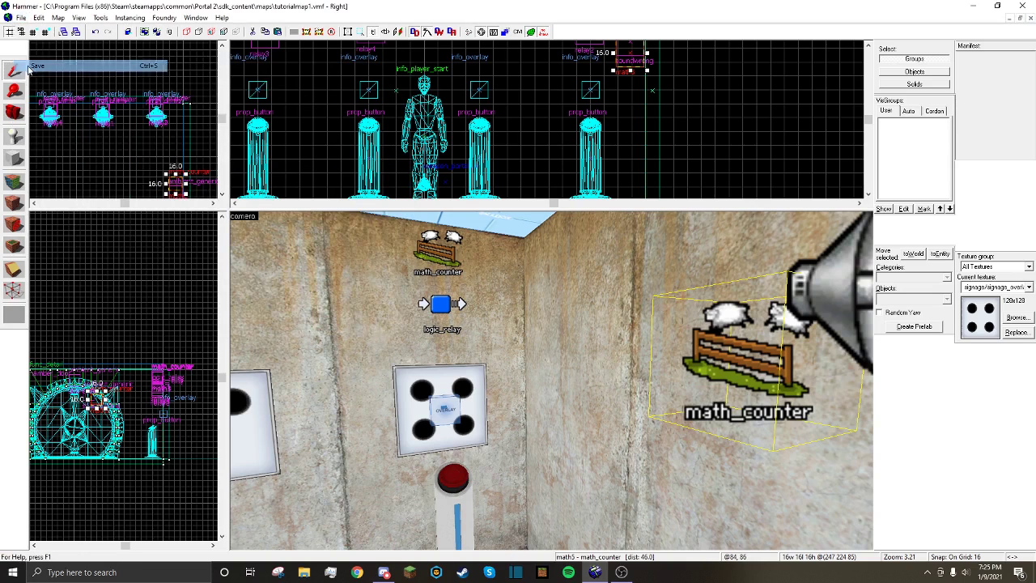
Review math5's outputs and look over the four button stations in the camera view
double_click(735, 346)
click(102, 84)
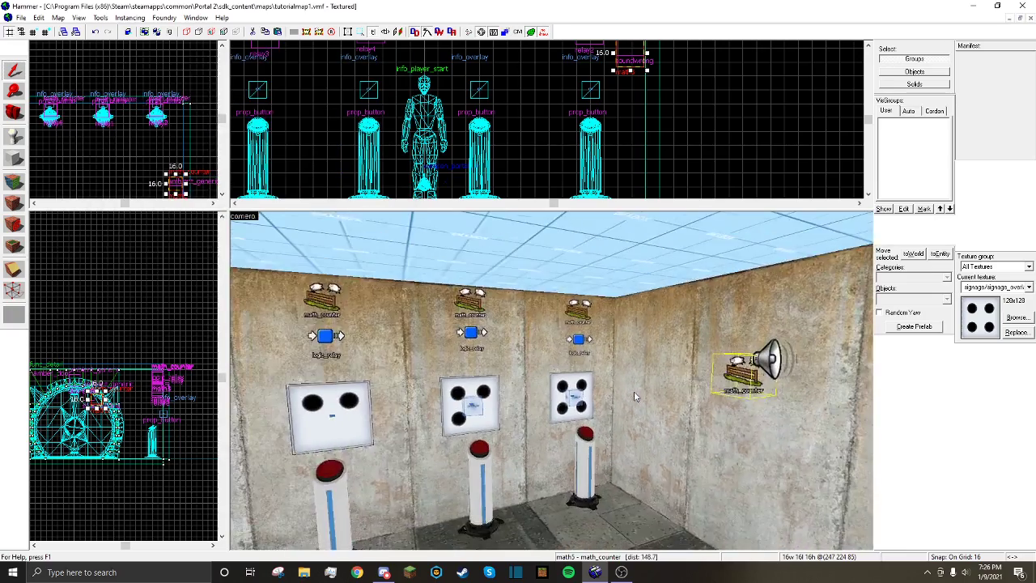
key(z)
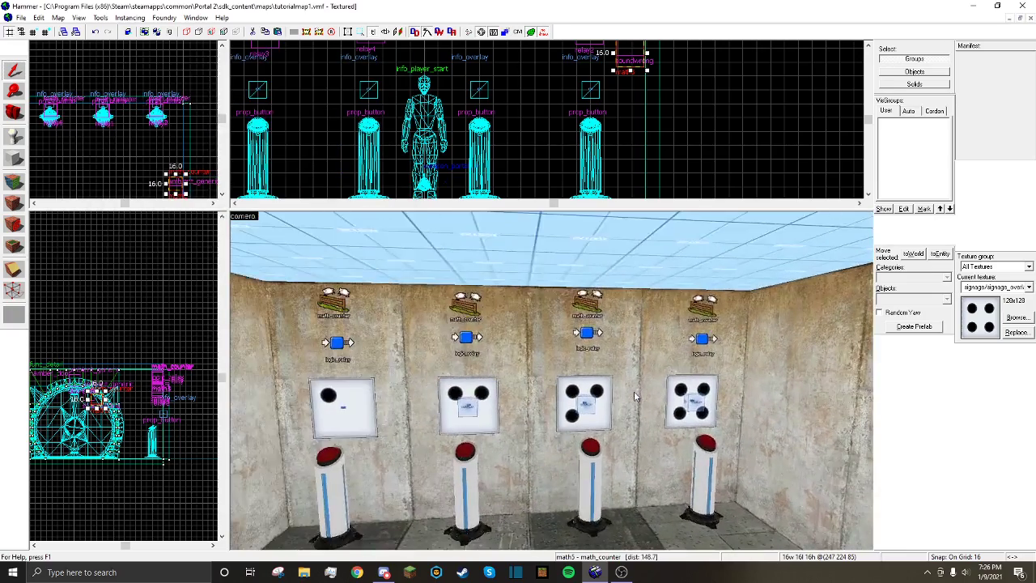
key(z)
key(s)
key(z)
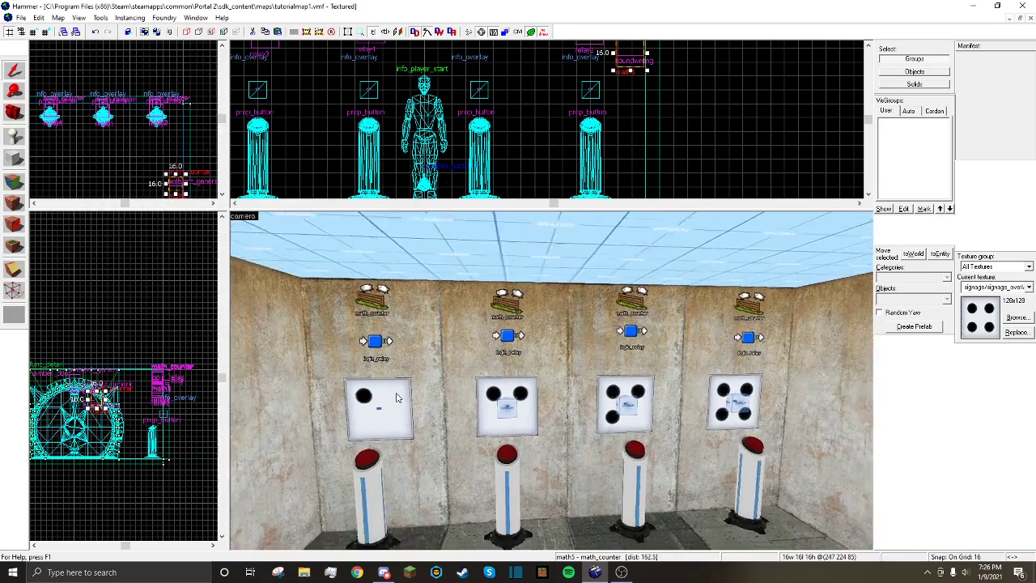
key(s)
key(w)
key(z)
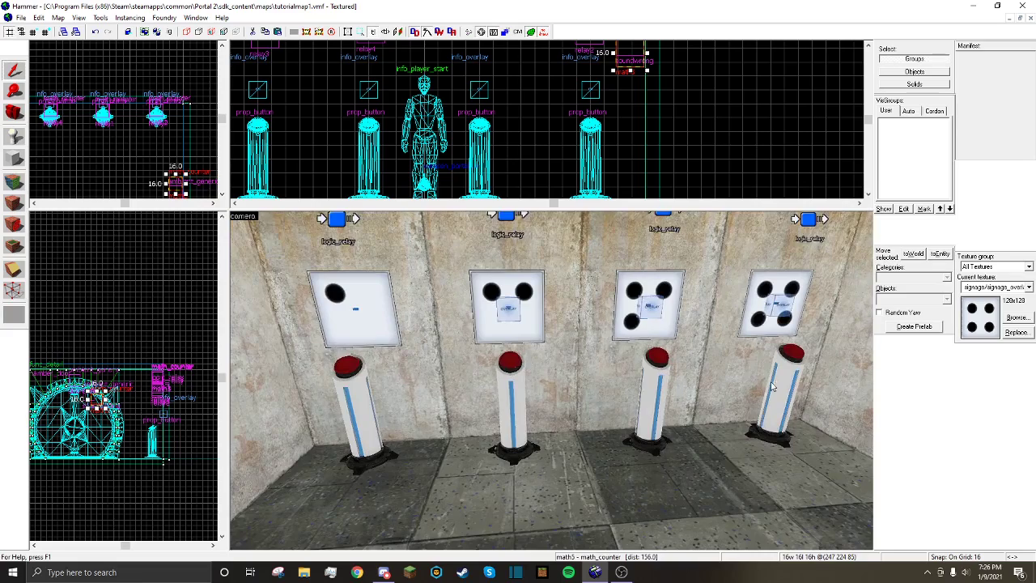
key(s)
key(d)
key(a)
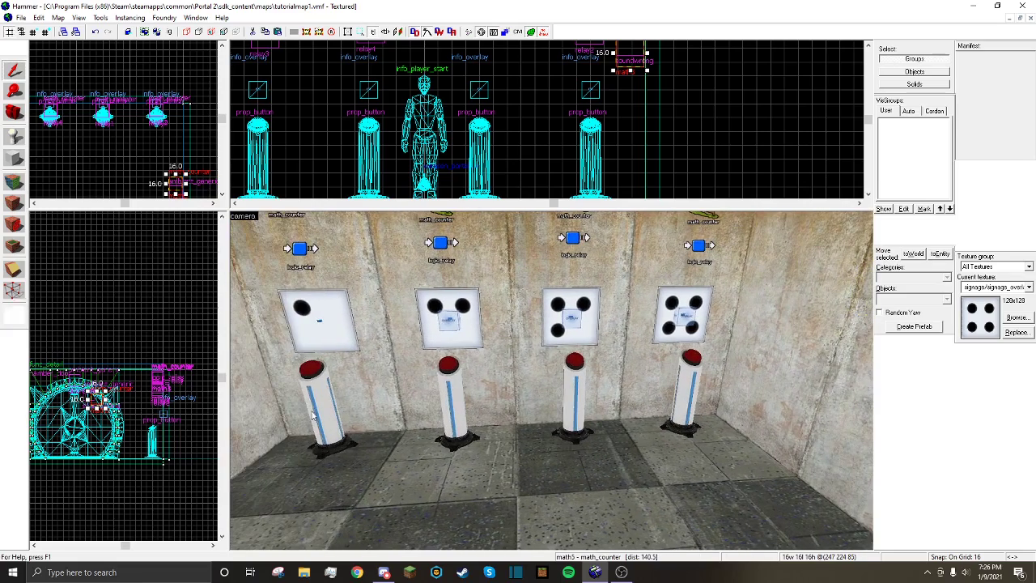
Add a second OnPressed output to the button under the one-dot sign, targeting math5
click(322, 409)
key(alt+Return)
click(102, 84)
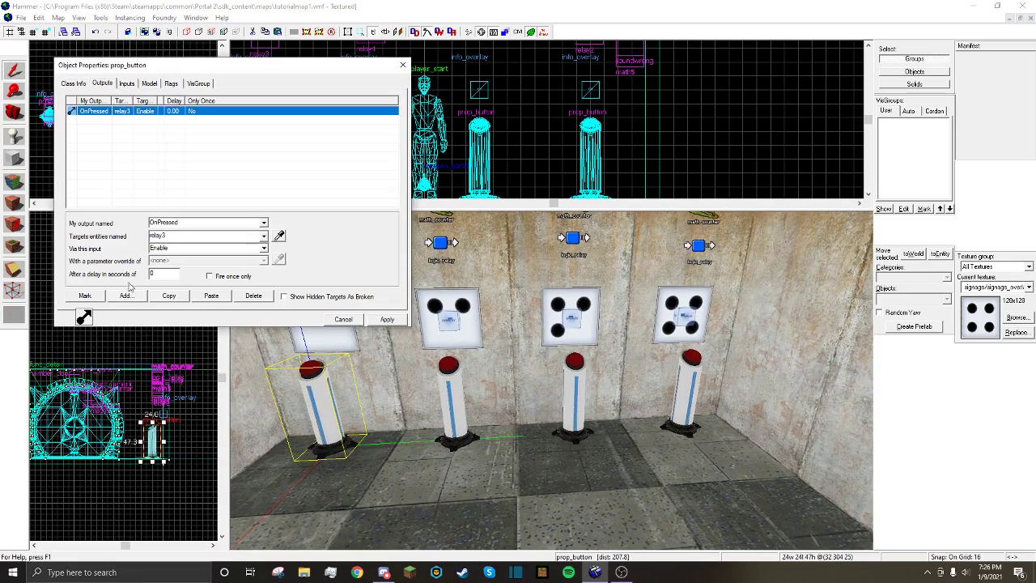
click(127, 297)
click(263, 225)
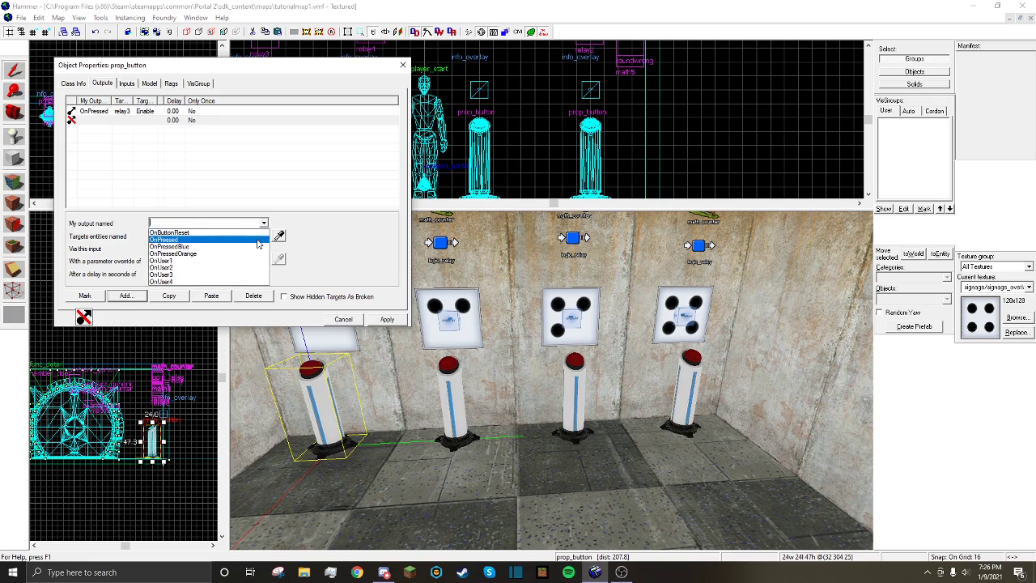
click(257, 232)
click(263, 237)
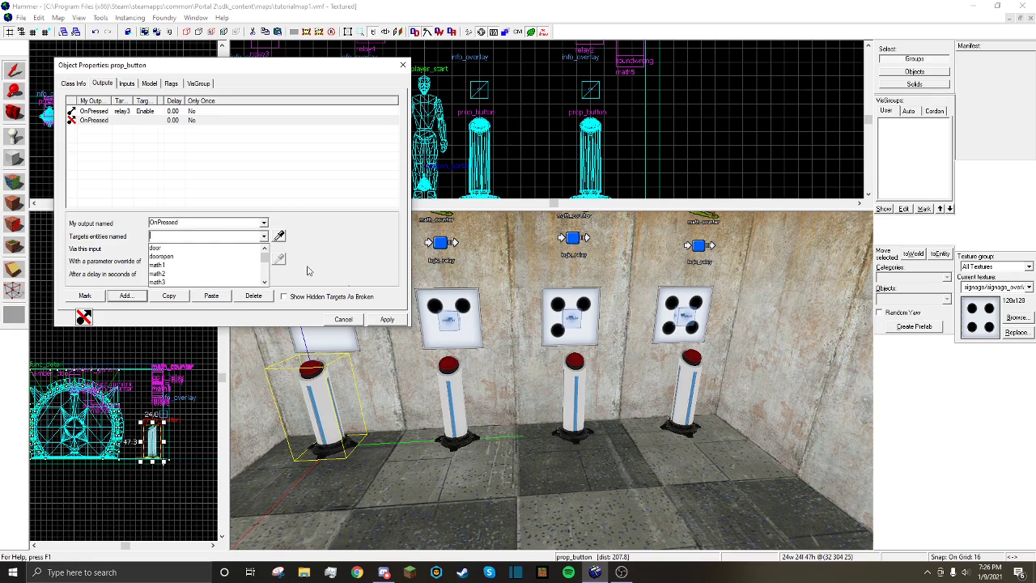
scroll(223, 251, down, 1)
click(259, 261)
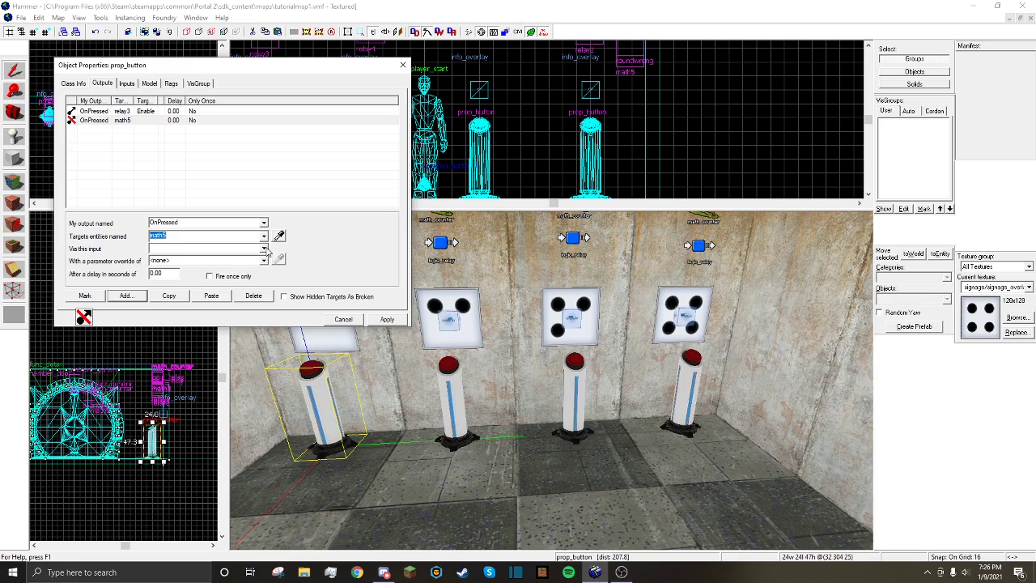
Give the one-dot button's math5 output the Add input with a parameter override of 1 and apply it
click(264, 250)
click(205, 257)
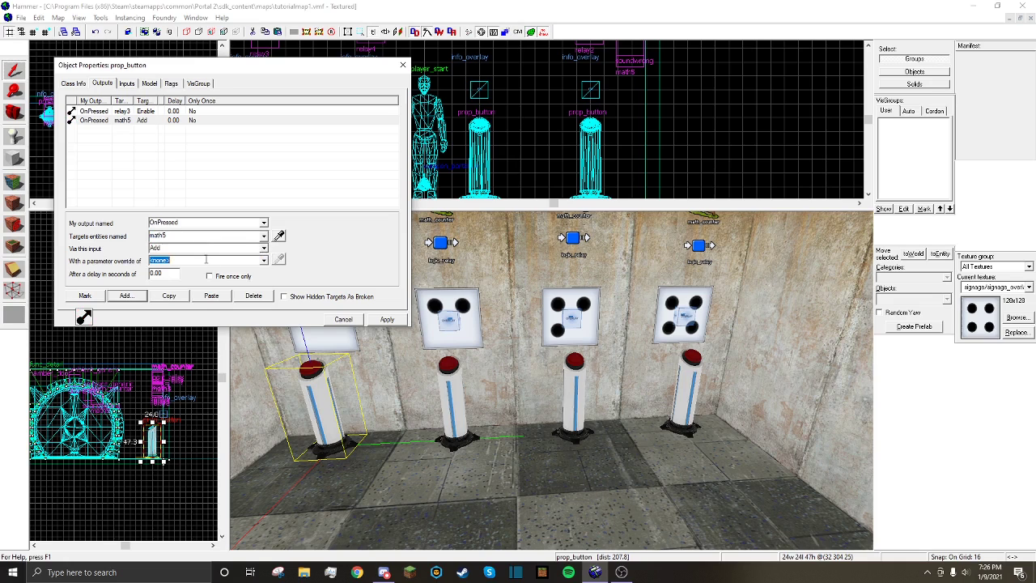
text(1)
click(384, 320)
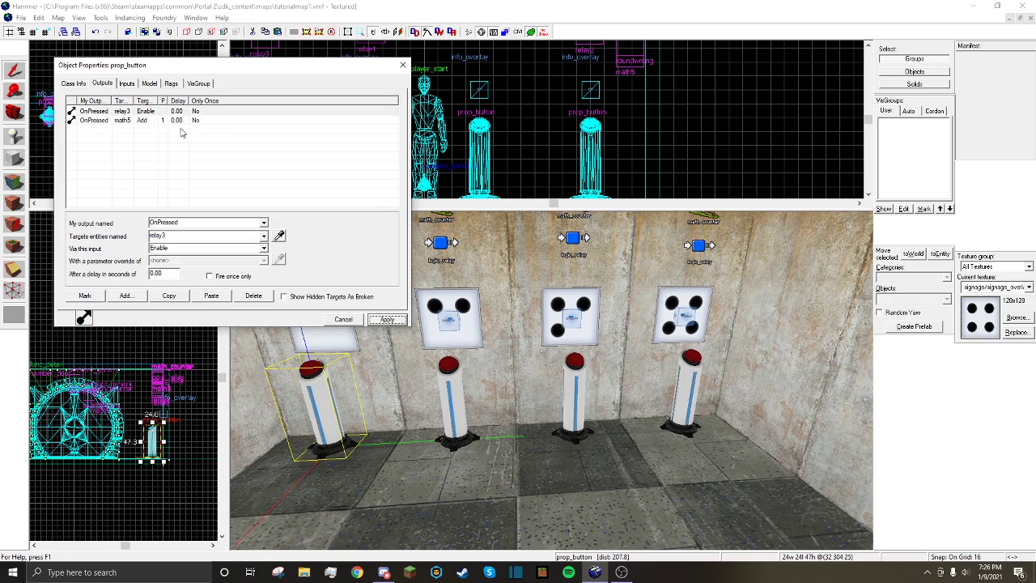
Copy the one-dot button's math5 Add output, paste it into the two-dot button's outputs, and apply it
click(160, 122)
click(176, 297)
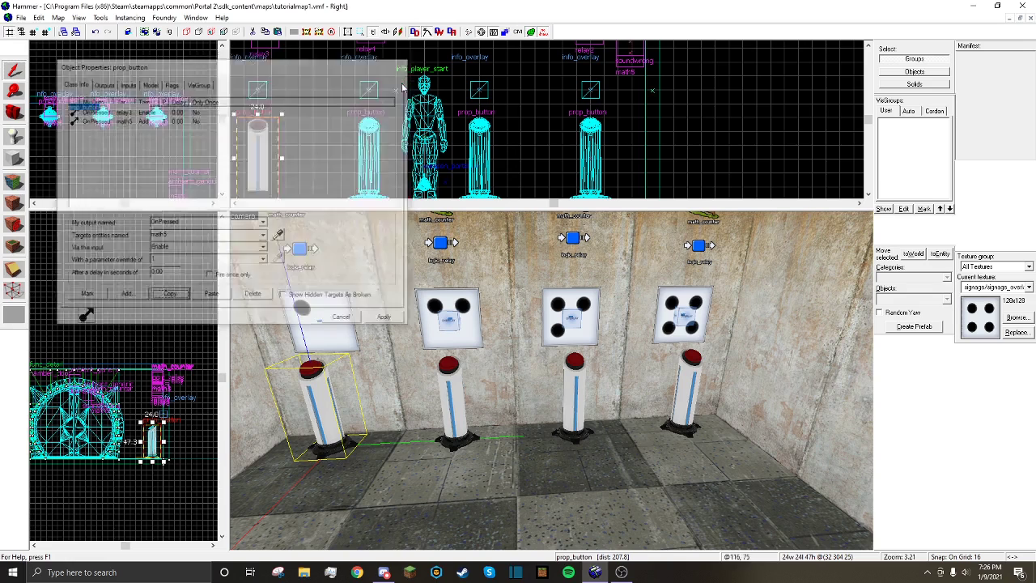
click(455, 380)
click(102, 85)
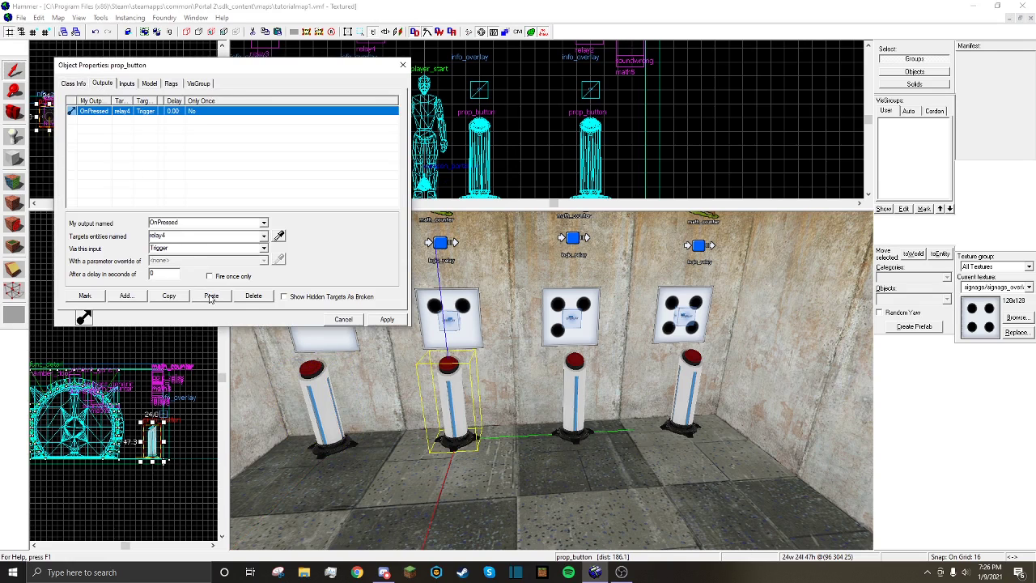
click(211, 297)
click(387, 320)
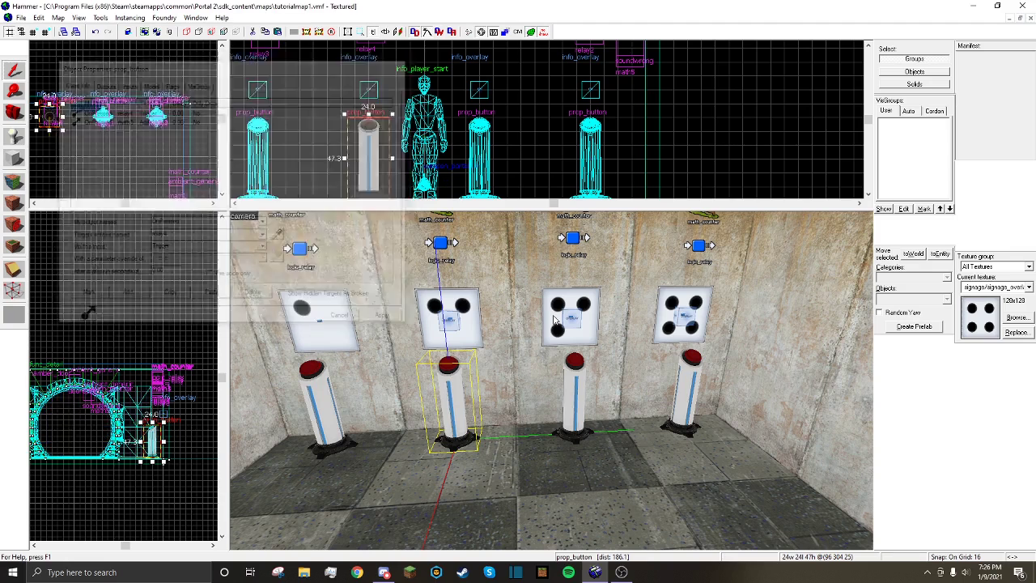
Paste the copied math5 Add output into the outputs of the button under the three-dot sign and apply it
click(575, 393)
click(102, 84)
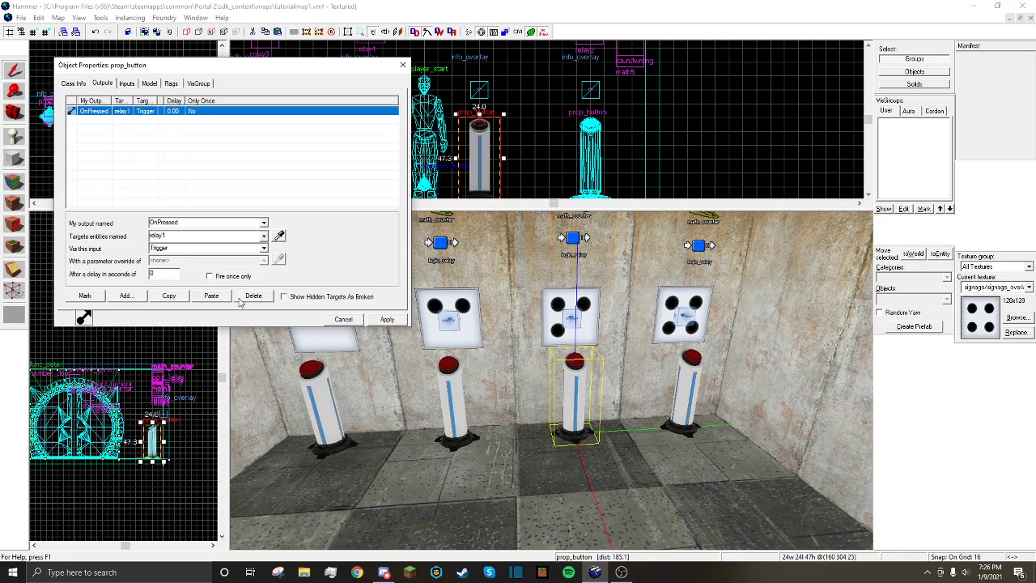
click(223, 296)
click(387, 319)
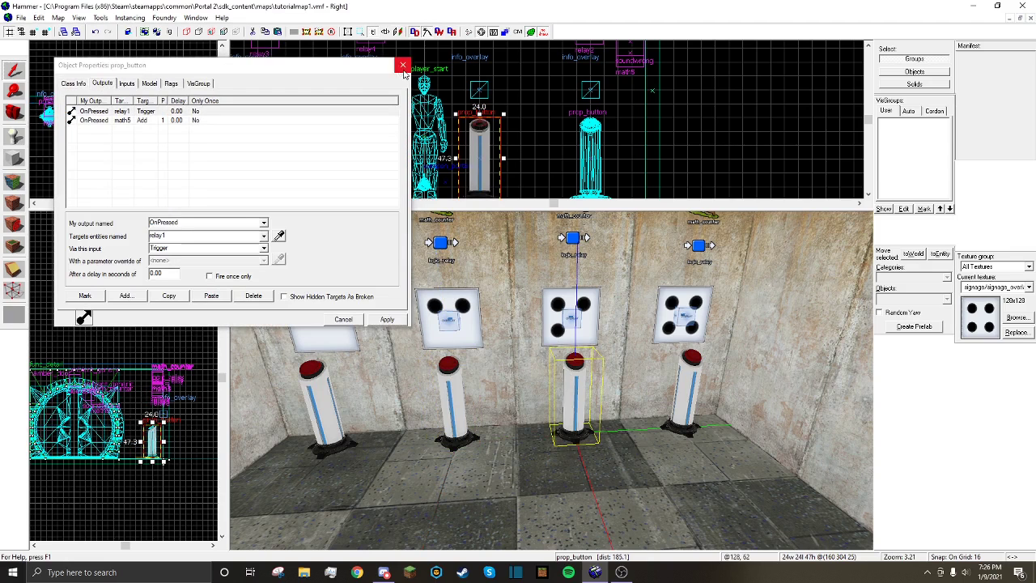
click(403, 65)
Paste the copied math5 Add output into the four-dot button's outputs, apply it, and save the map
click(684, 374)
key(alt+Return)
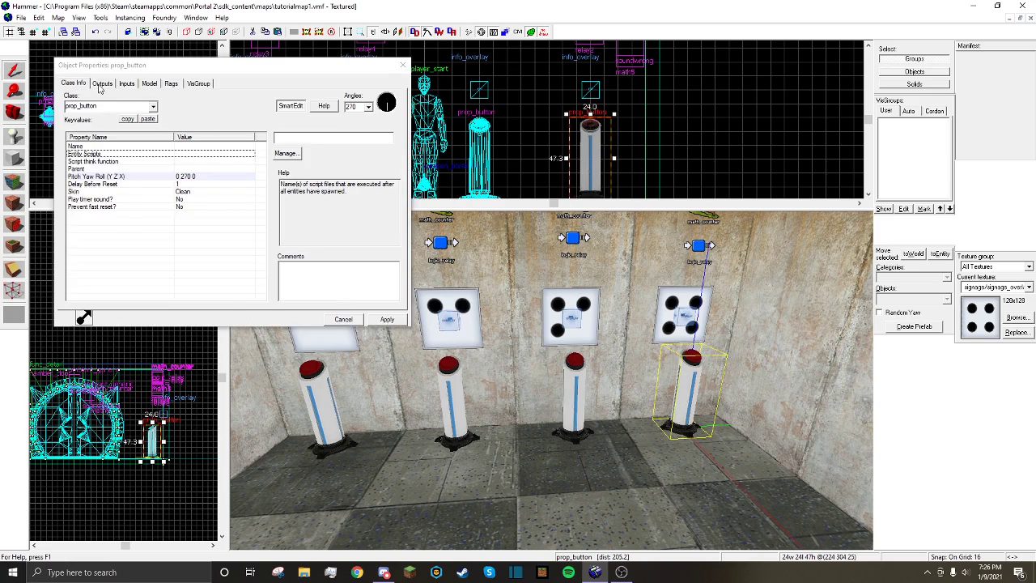
click(102, 84)
click(211, 296)
click(393, 320)
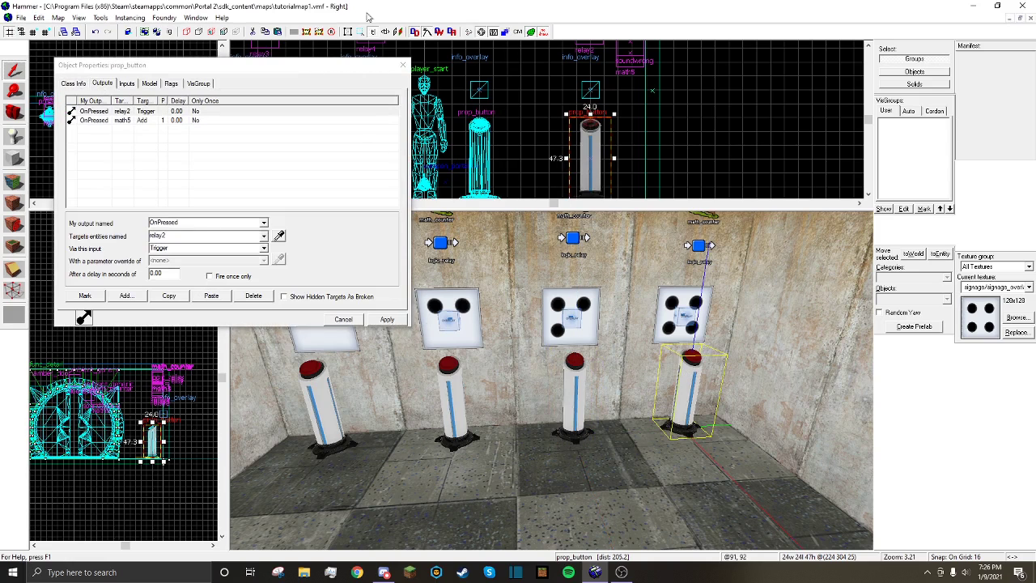
click(403, 65)
click(21, 17)
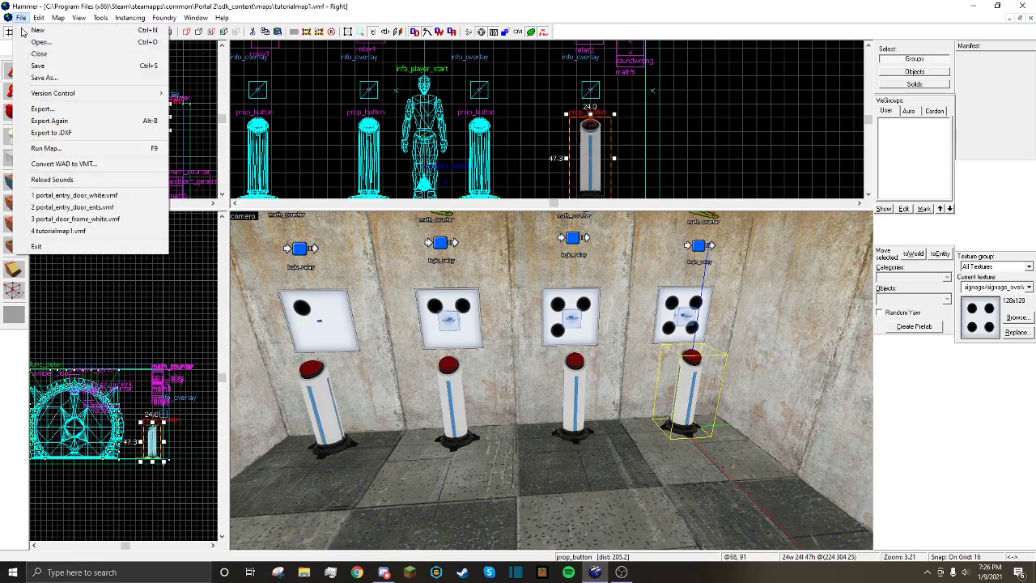
click(41, 65)
Look over the door, the four button stations and the math5 counter on the side wall in the camera view
key(z)
key(s)
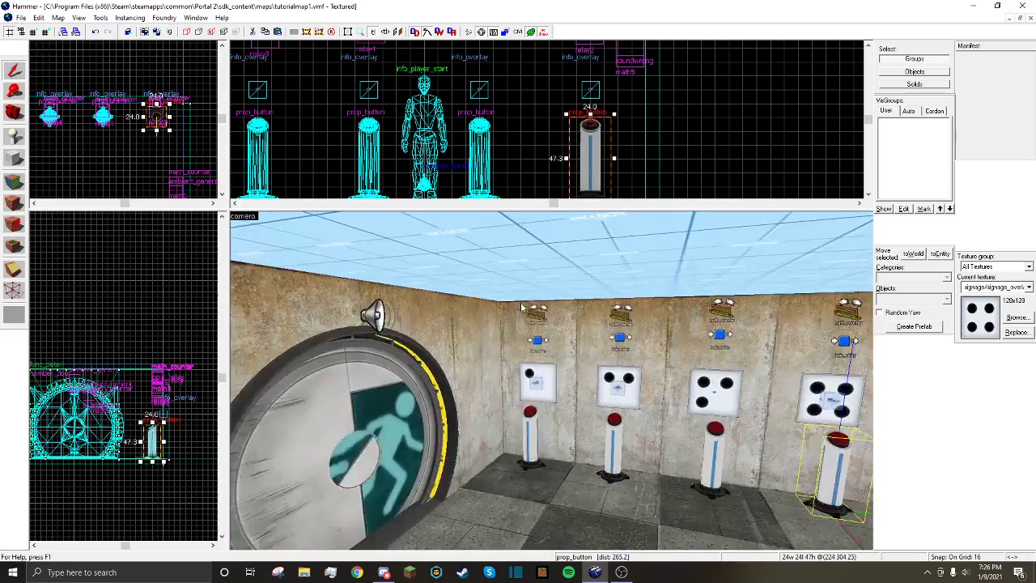
key(s)
key(a)
click(706, 346)
key(a)
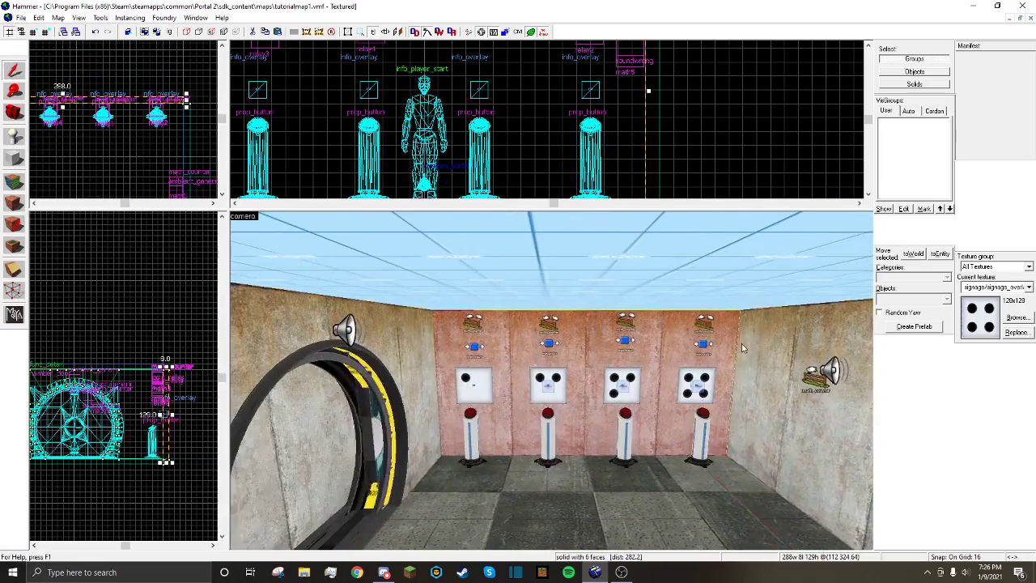
click(745, 348)
key(d)
key(a)
key(s)
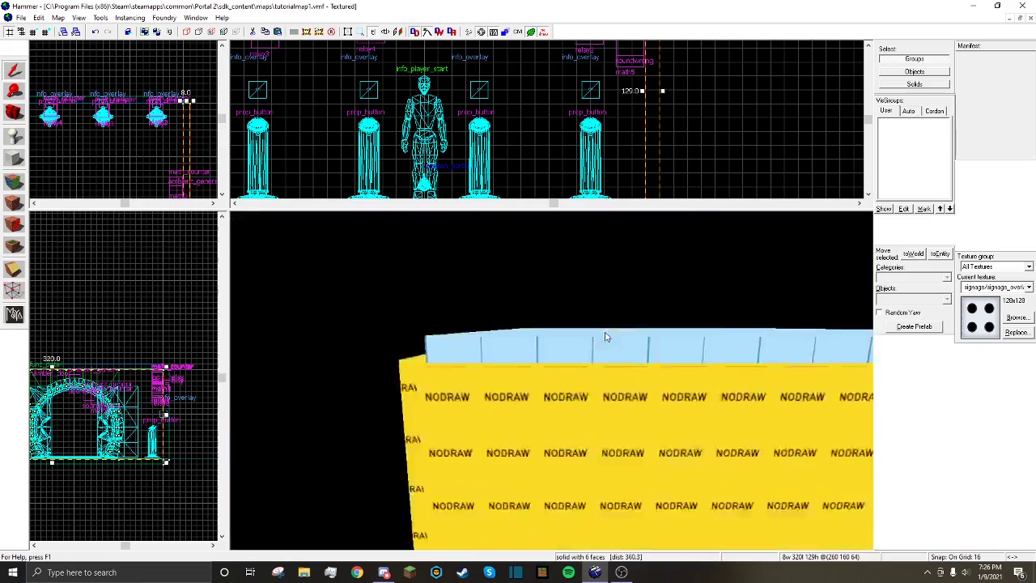
key(w)
key(d)
key(a)
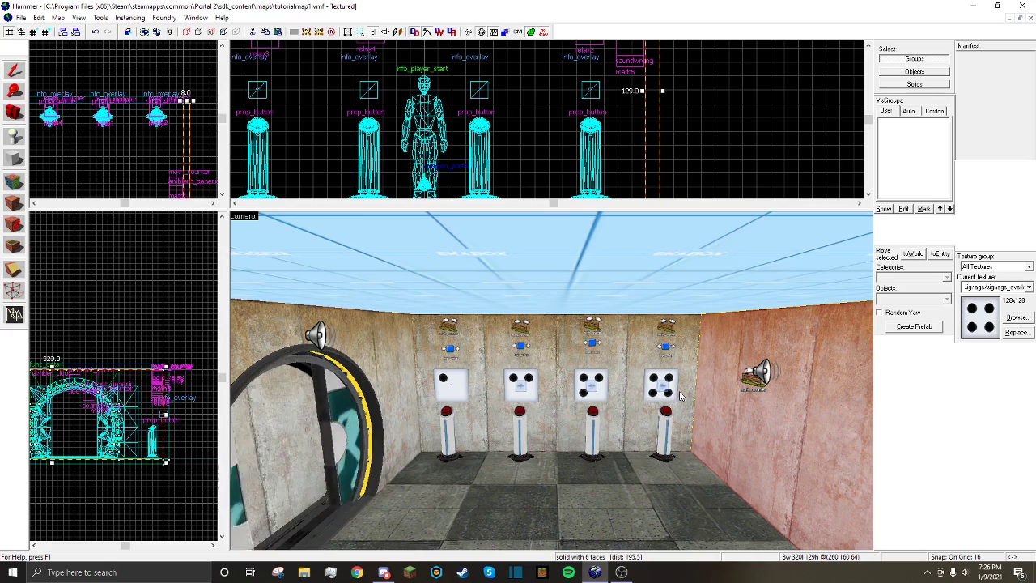
key(w)
key(a)
key(s)
scroll(572, 386, down, 1)
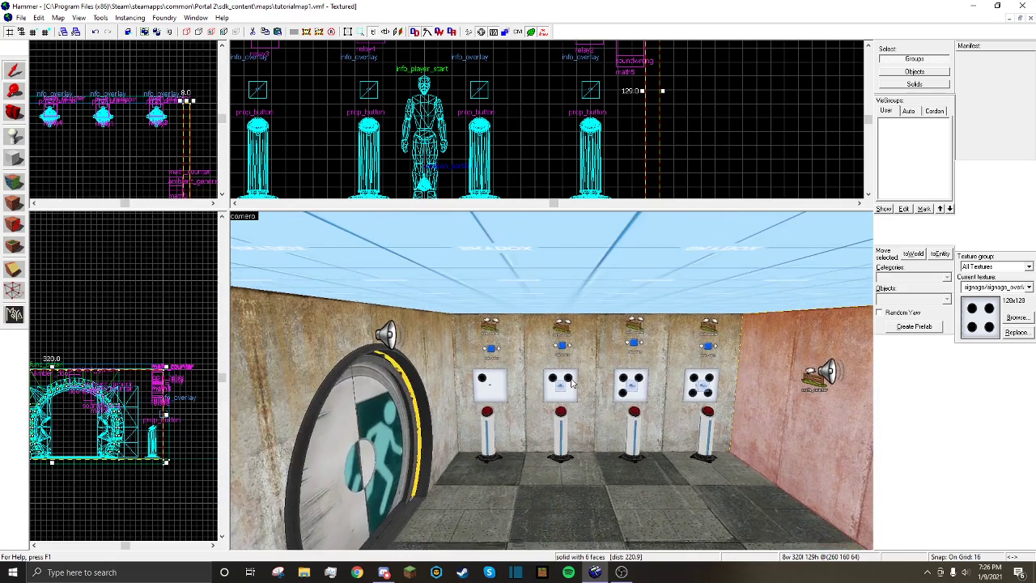
Save the map again
click(20, 17)
click(35, 67)
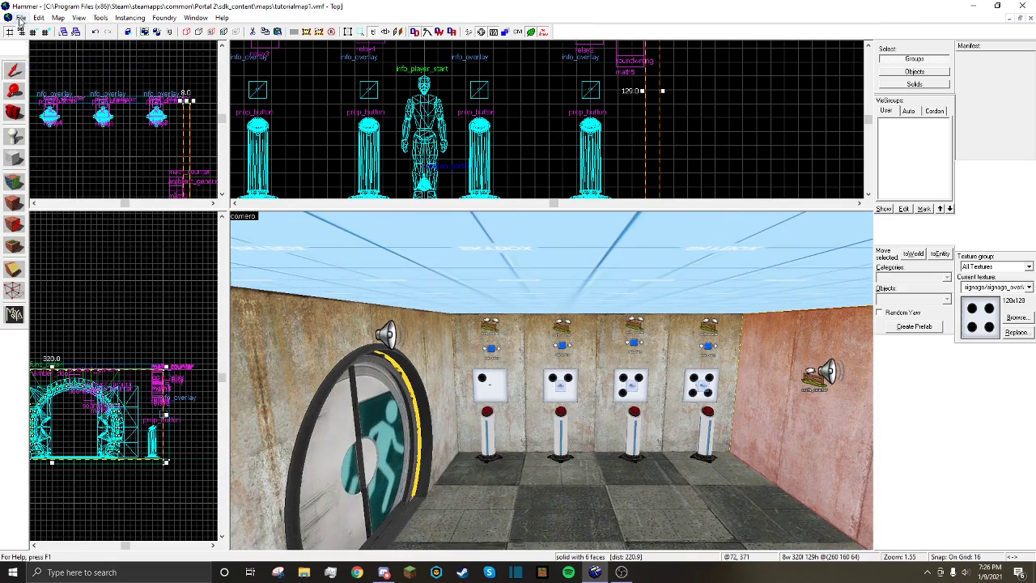
click(20, 17)
click(487, 429)
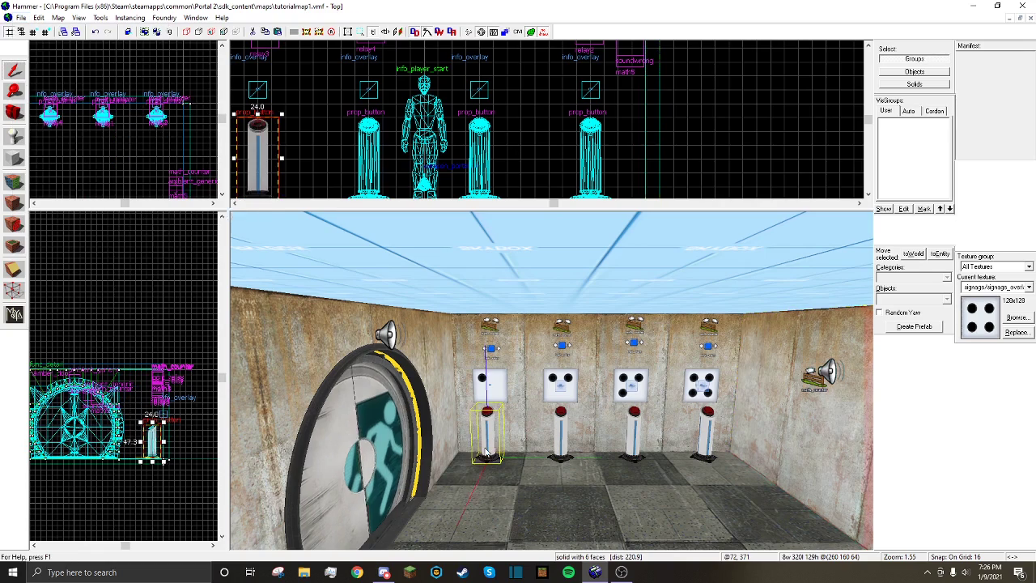
Add an OnHitMax output targeting soundwrong to math4, the counter above the two-dot sign
key(w)
key(d)
key(w)
scroll(444, 314, up, 2)
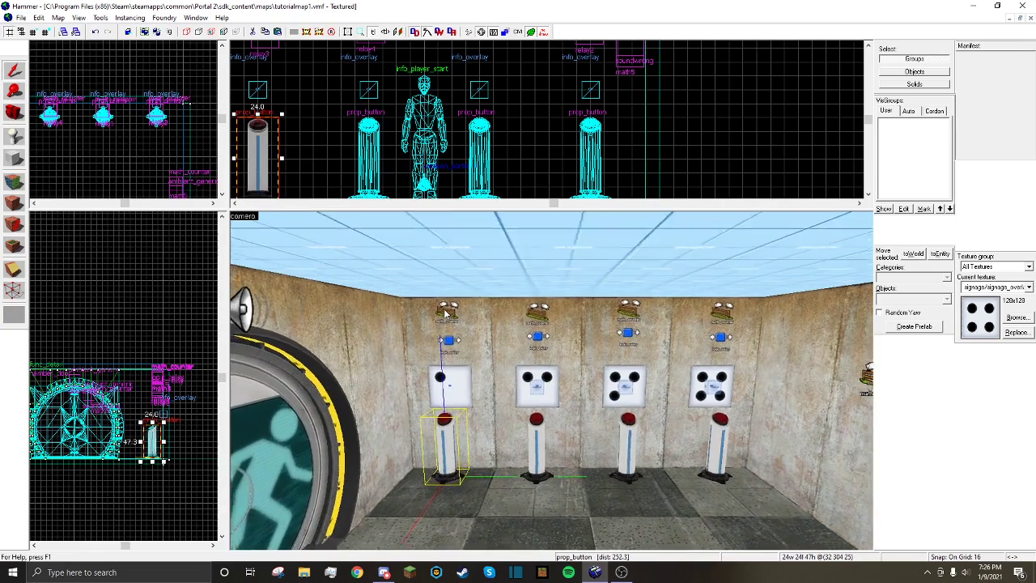
double_click(544, 307)
click(104, 84)
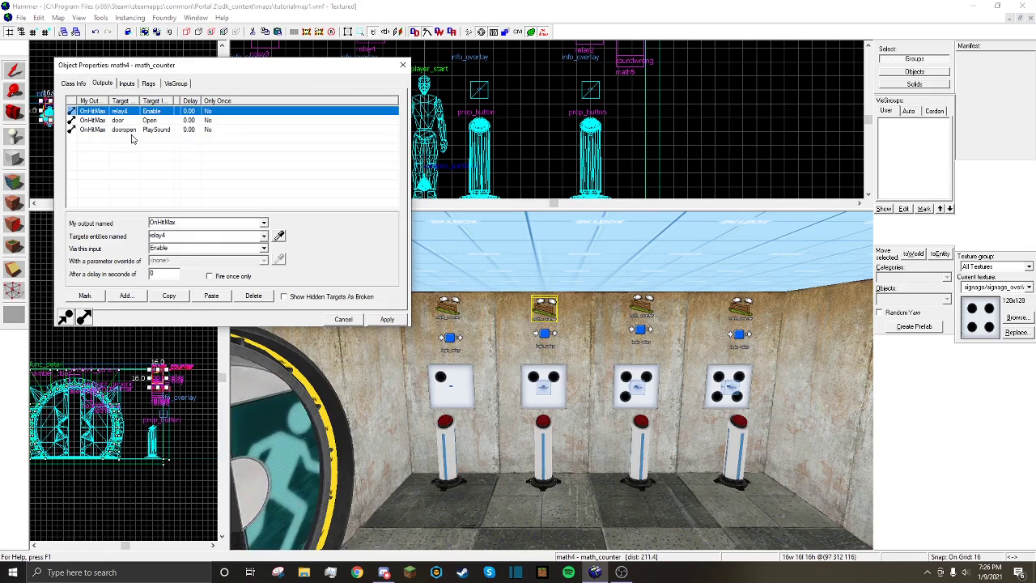
click(128, 297)
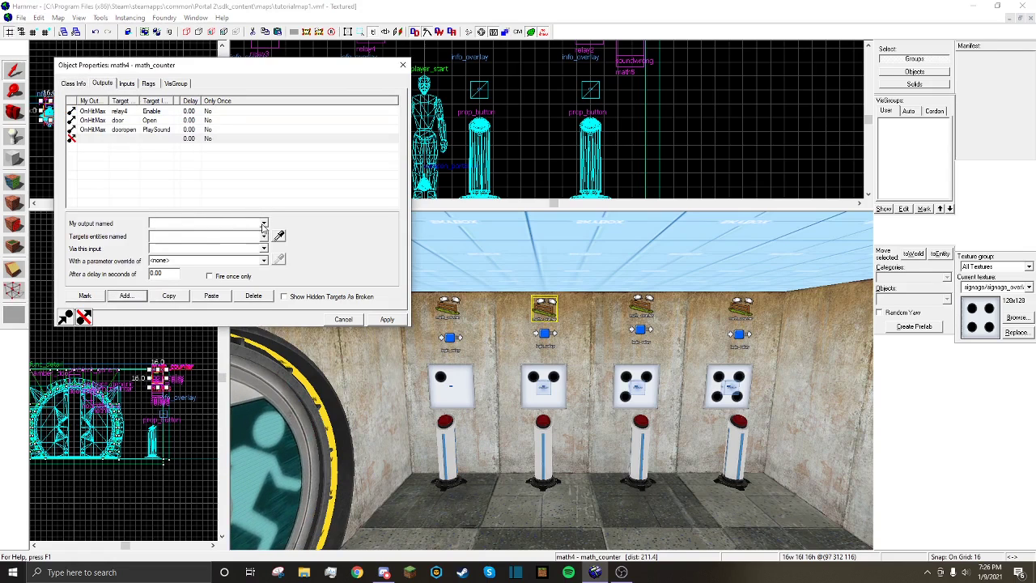
click(263, 225)
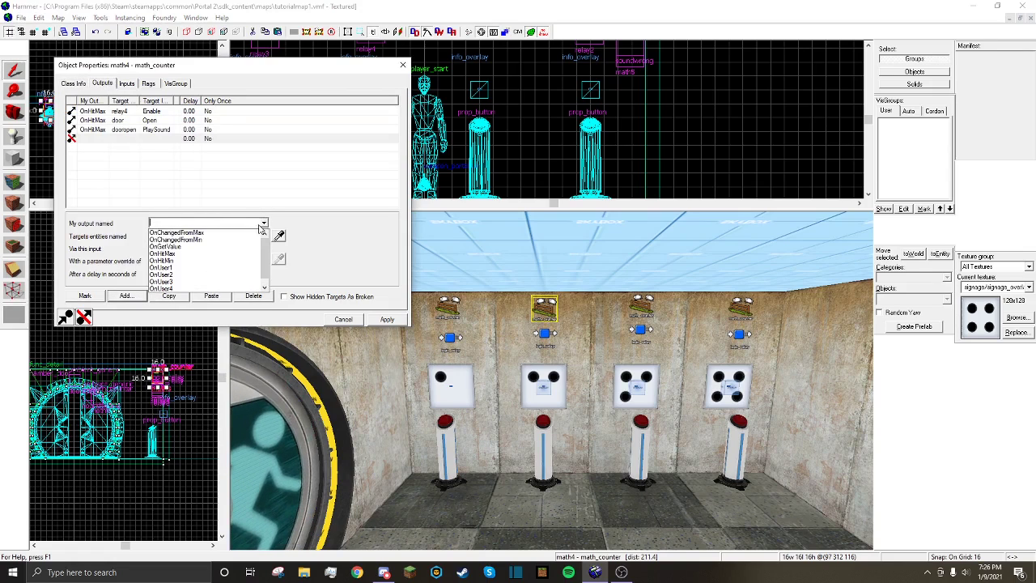
click(243, 254)
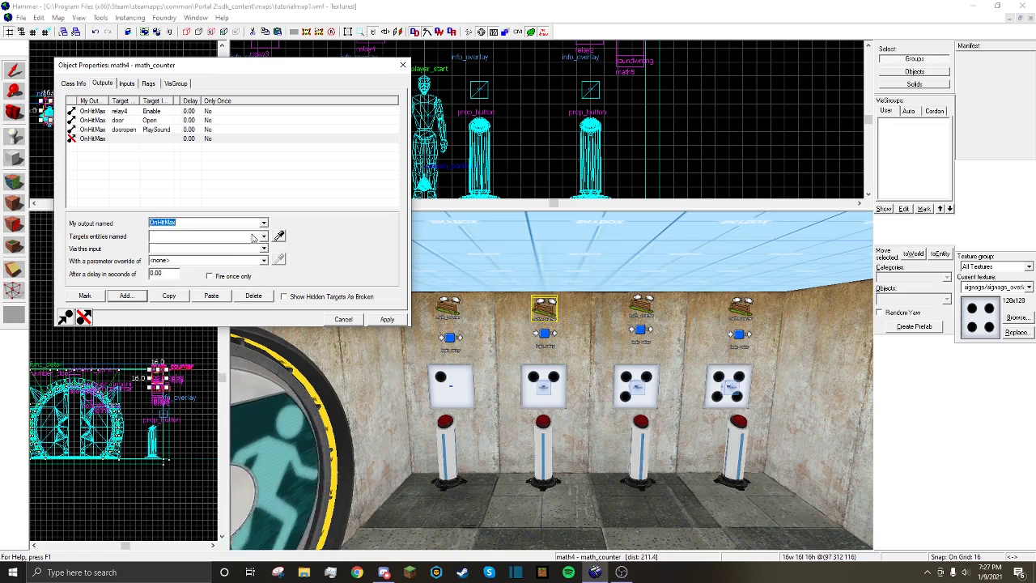
click(264, 237)
scroll(248, 253, down, 3)
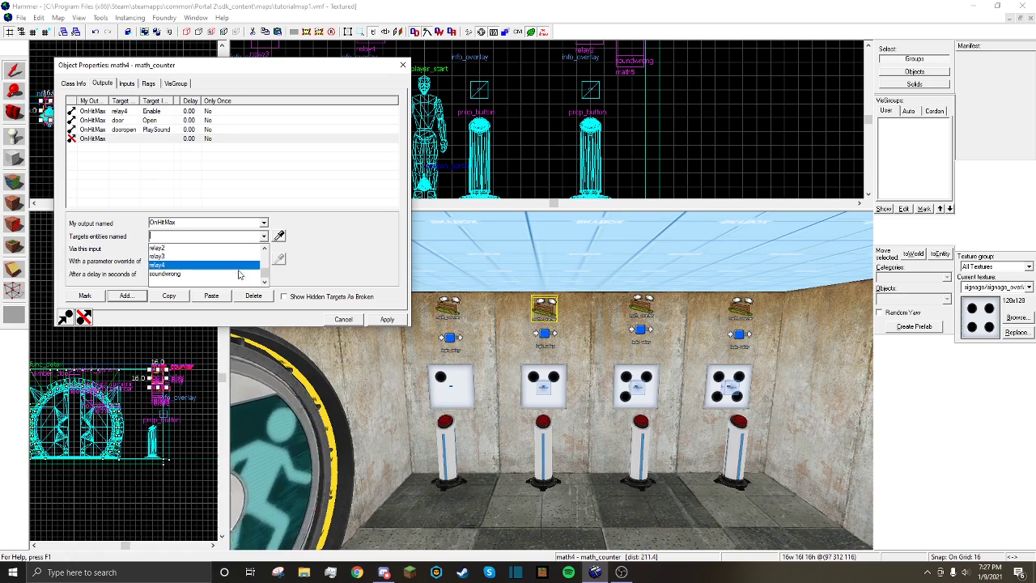
click(243, 274)
Give math4's soundwrong output the Kill input, apply it, and close the properties
click(263, 248)
scroll(243, 274, down, 3)
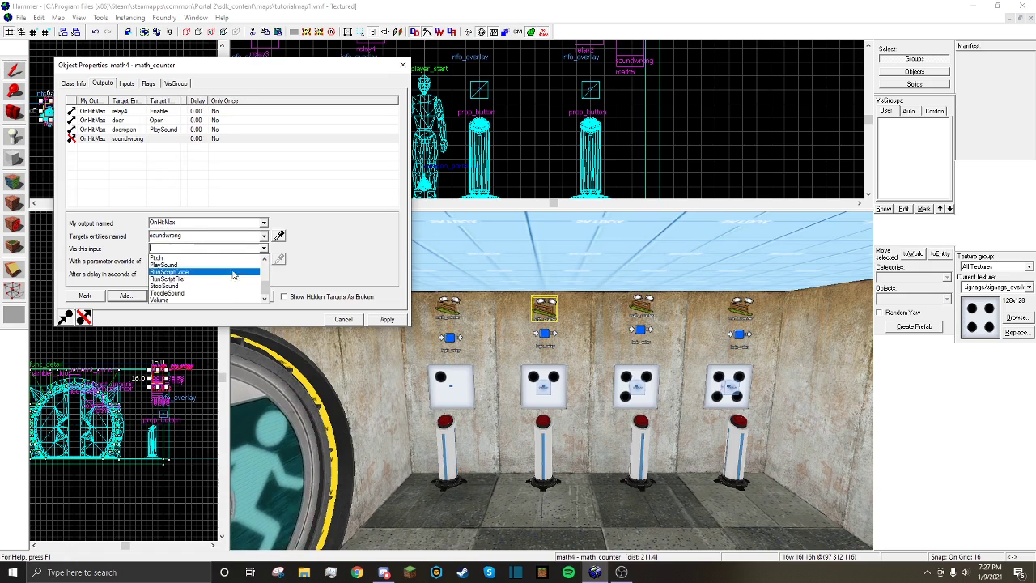
scroll(230, 274, up, 1)
click(197, 263)
click(386, 321)
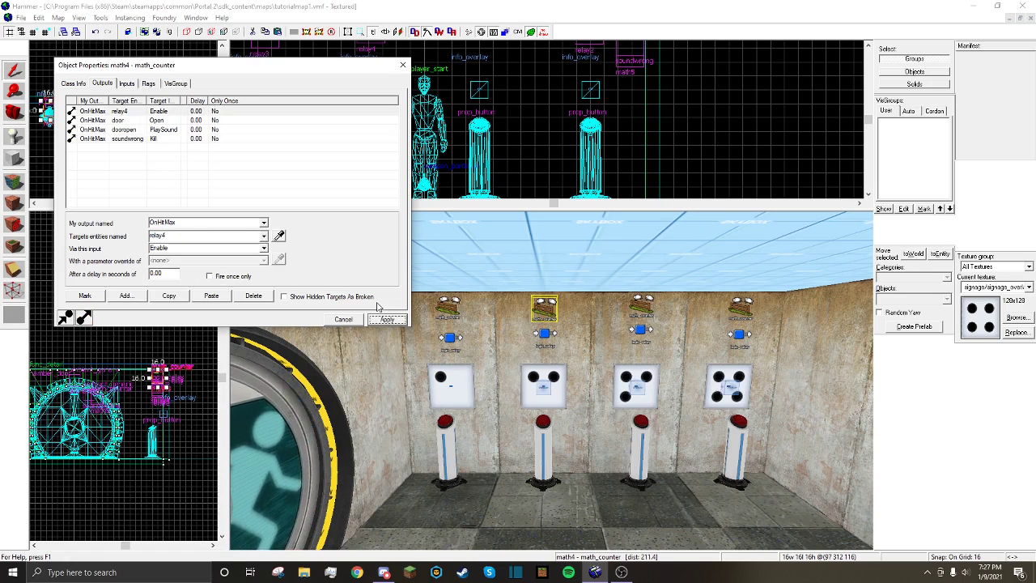
click(402, 65)
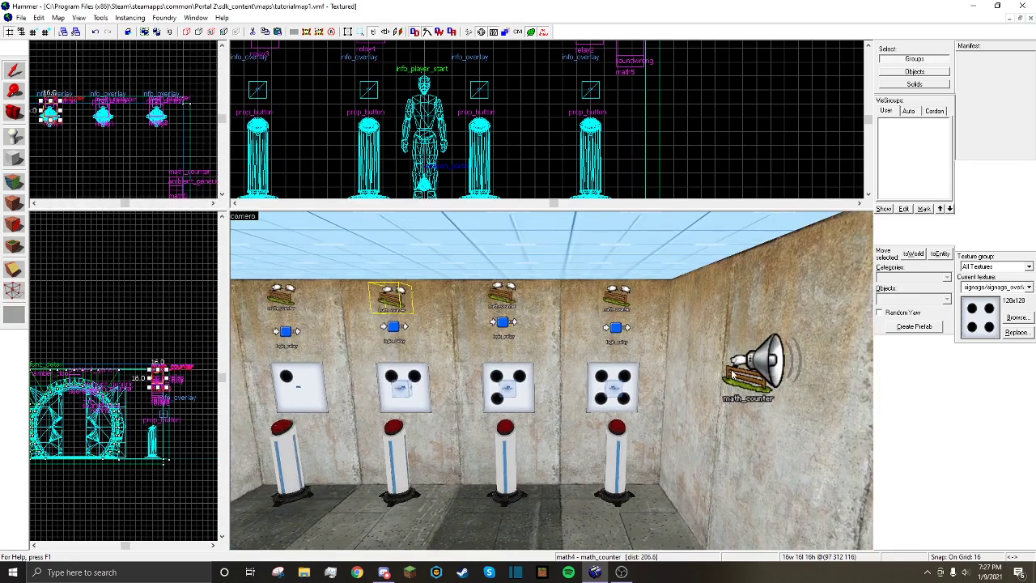
Review math5's outputs, close its properties, and save the map
double_click(733, 374)
click(100, 85)
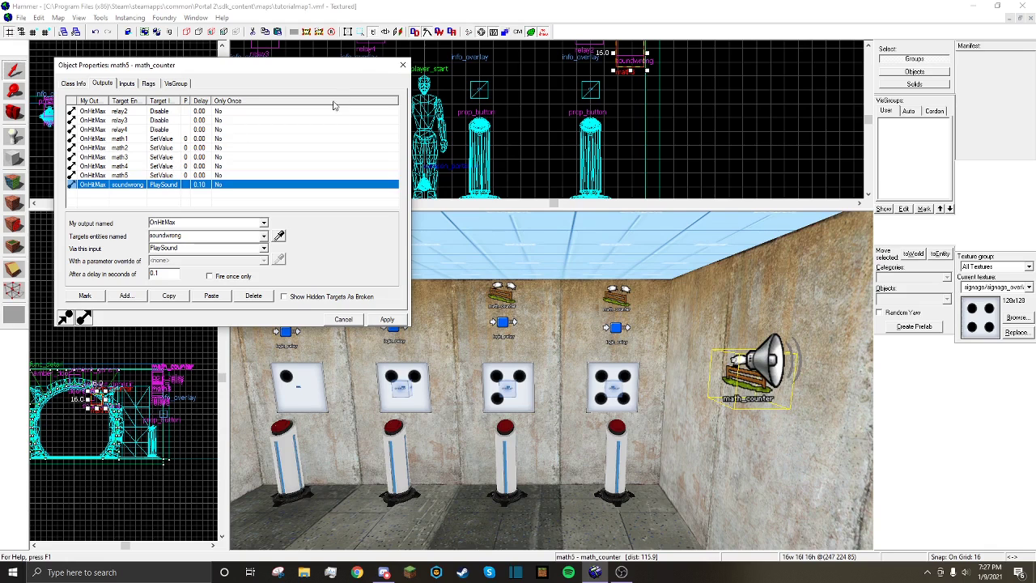
click(402, 68)
click(21, 17)
click(32, 65)
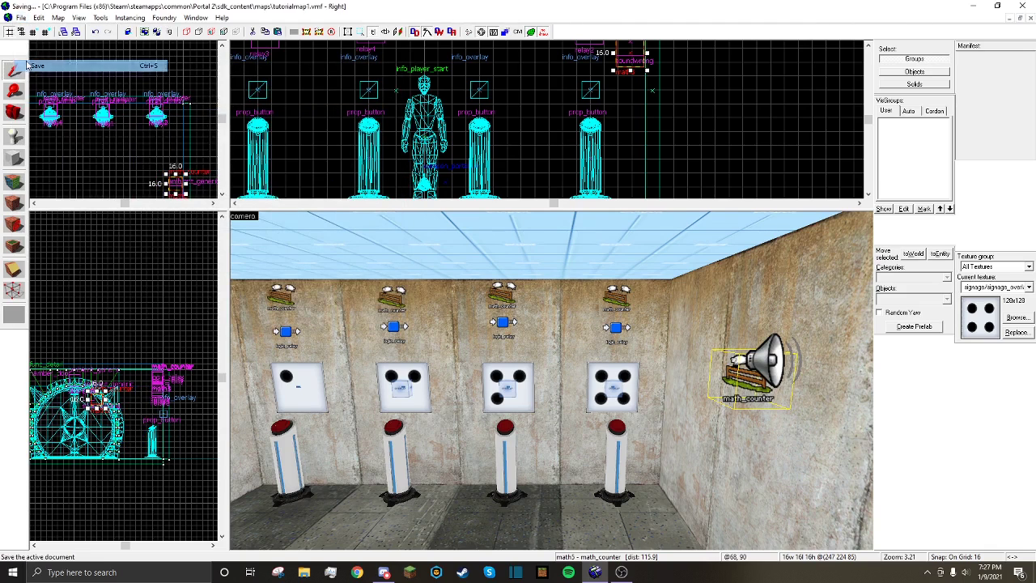
Compile and run the map with BSP, VIS and RAD set to Normal and HDR enabled
click(20, 17)
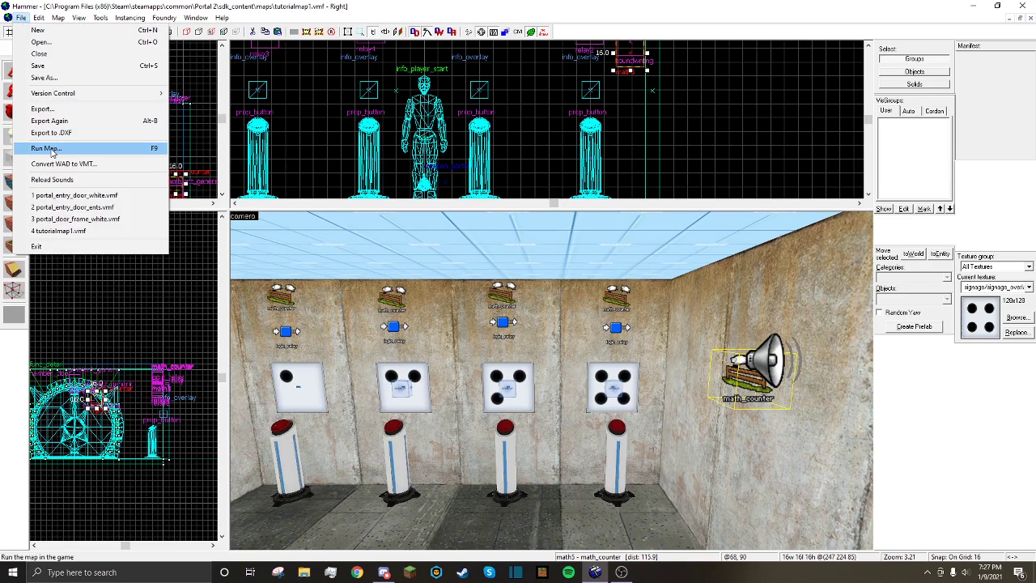
click(47, 148)
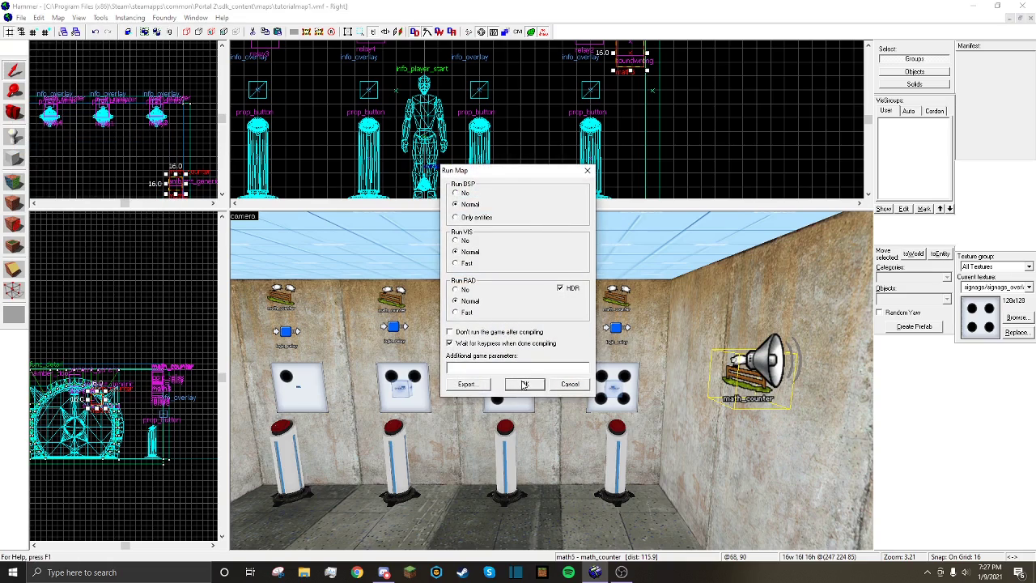
click(524, 384)
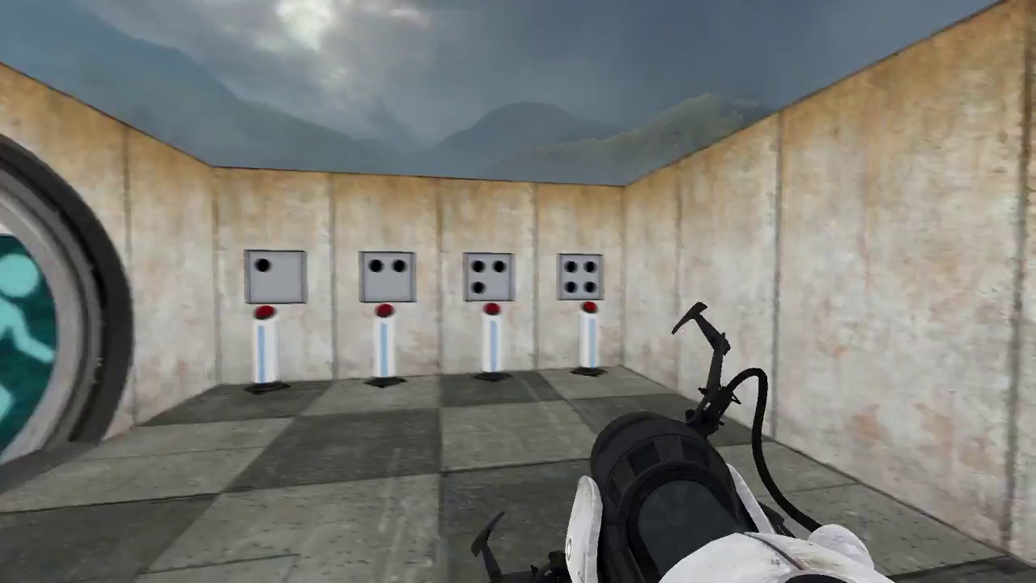
key(w)
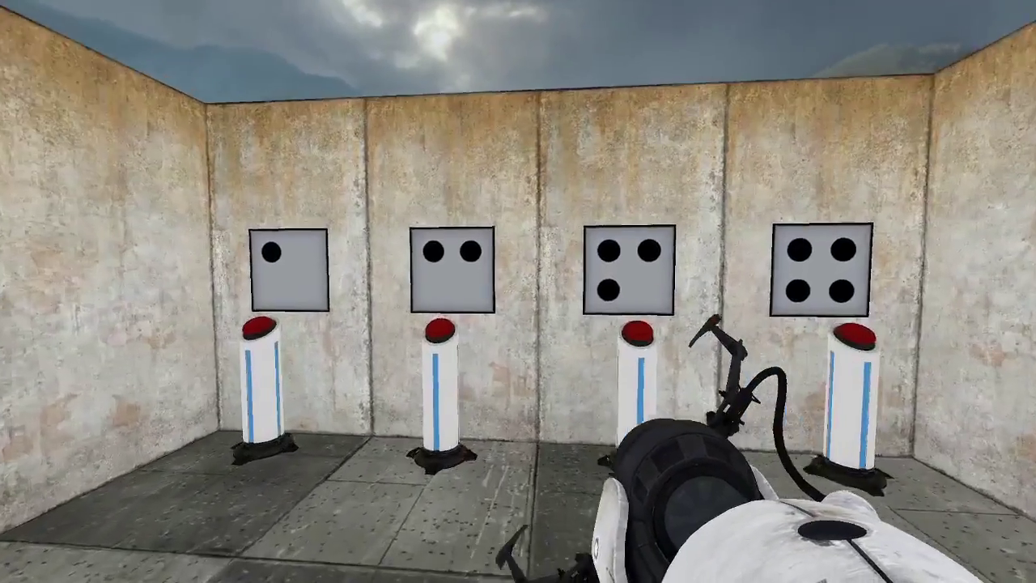
key(a)
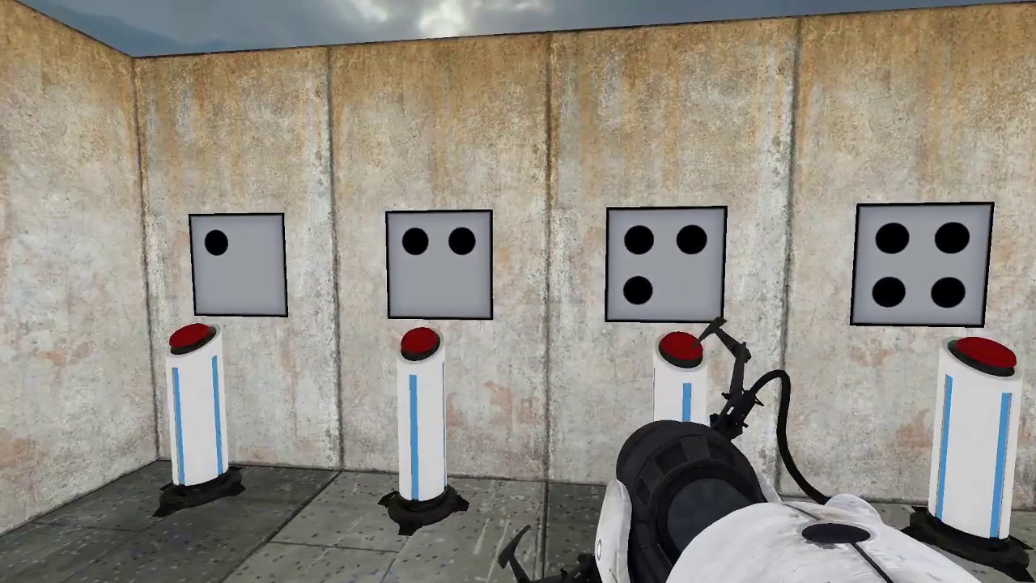
key(s)
key(d)
key(w)
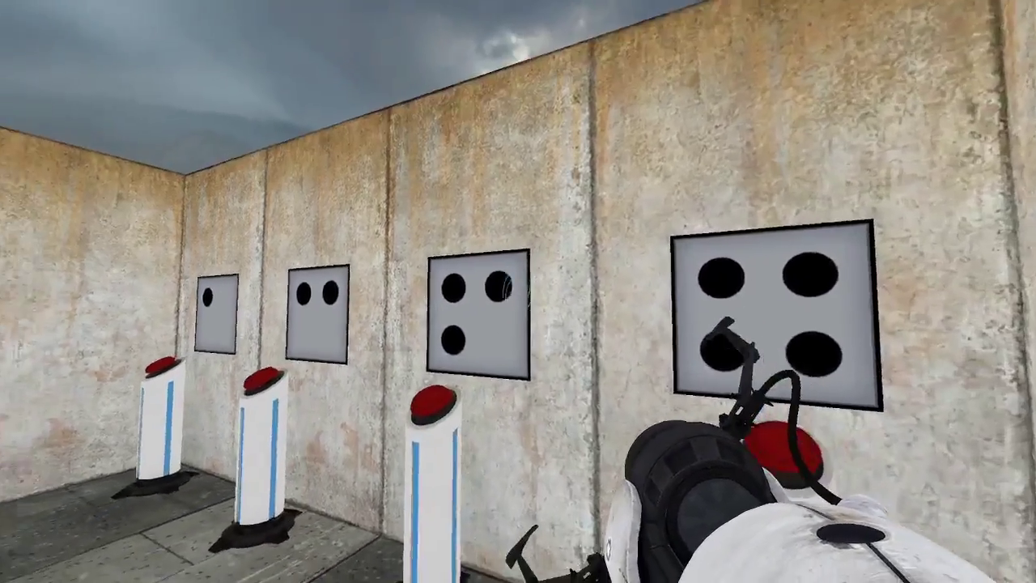
click(518, 291)
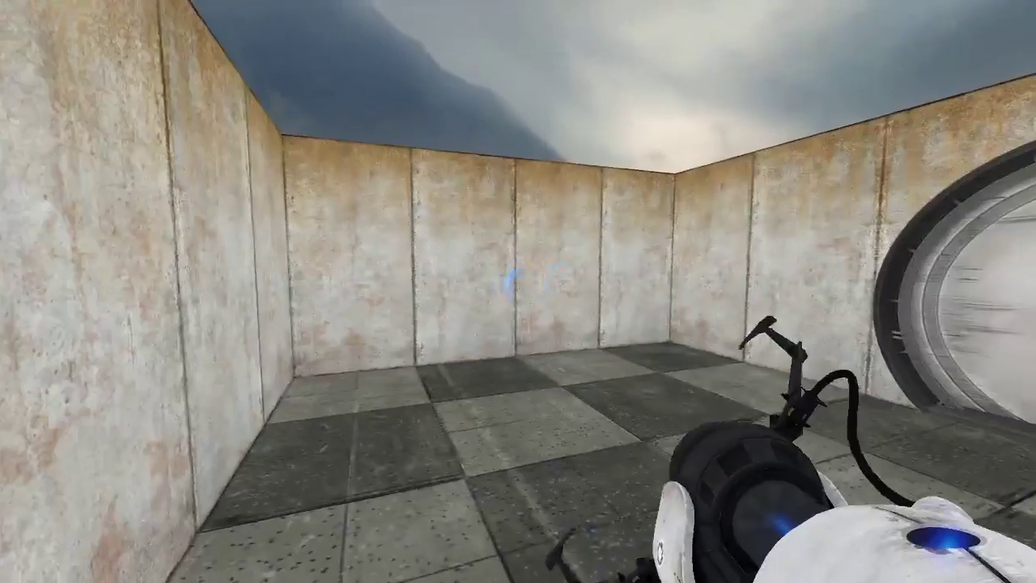
click(518, 291)
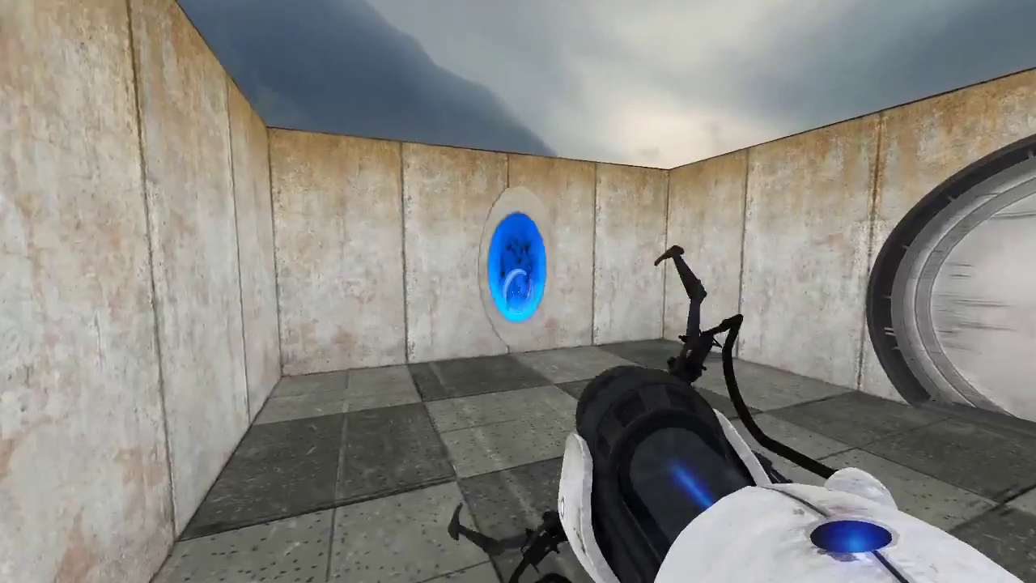
key(w)
key(w)
key(d)
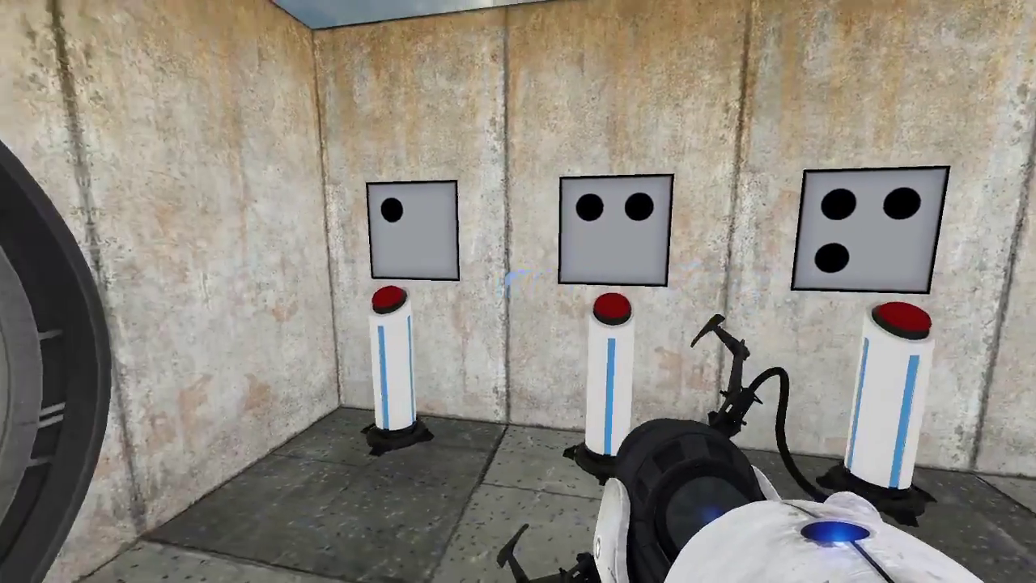
Walk along the four pedestal buttons in the running map and examine the puzzle wall and the round exit door
key(a)
key(d)
key(w)
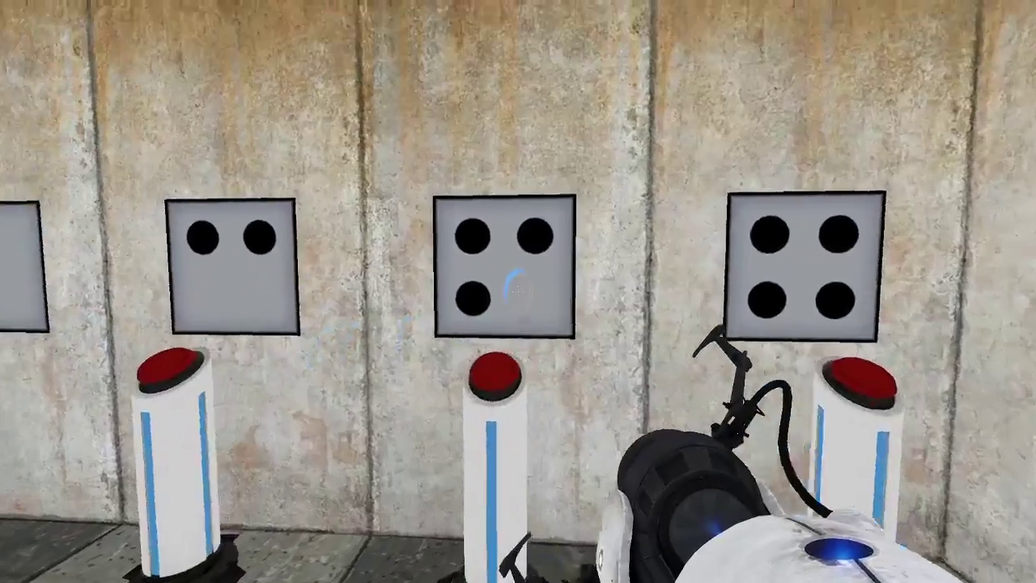
key(d)
key(a)
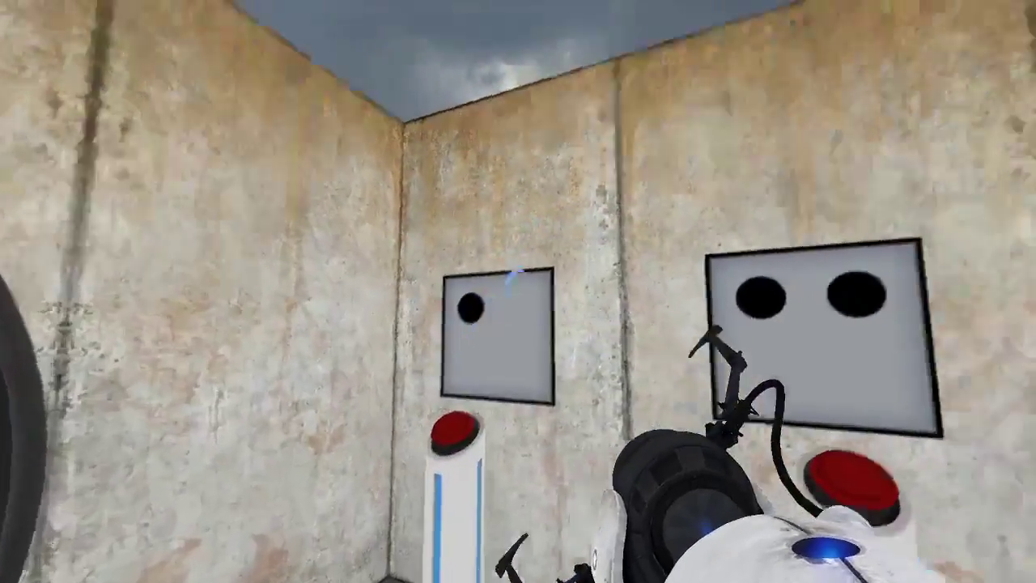
key(d)
key(s)
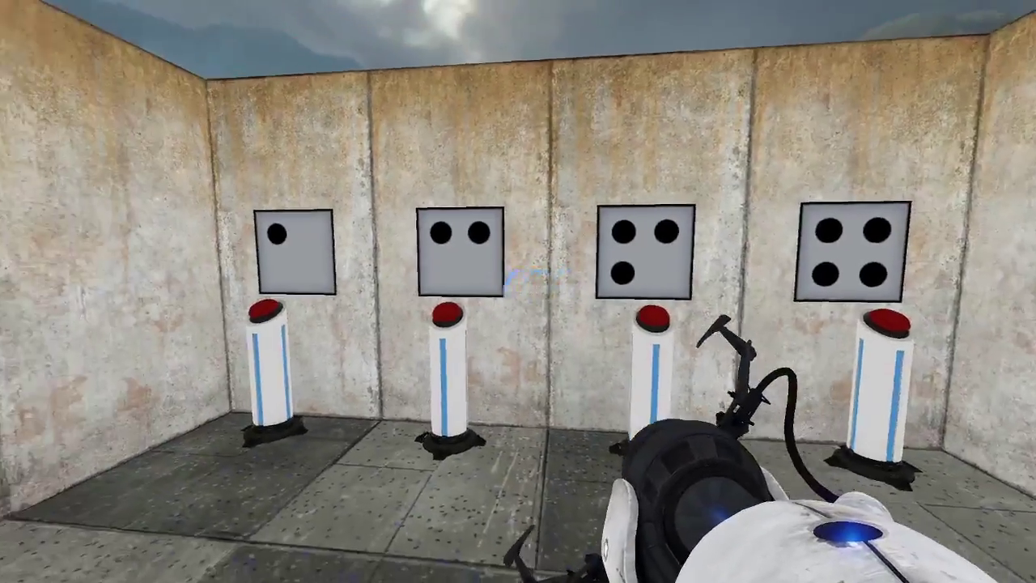
key(w)
key(d)
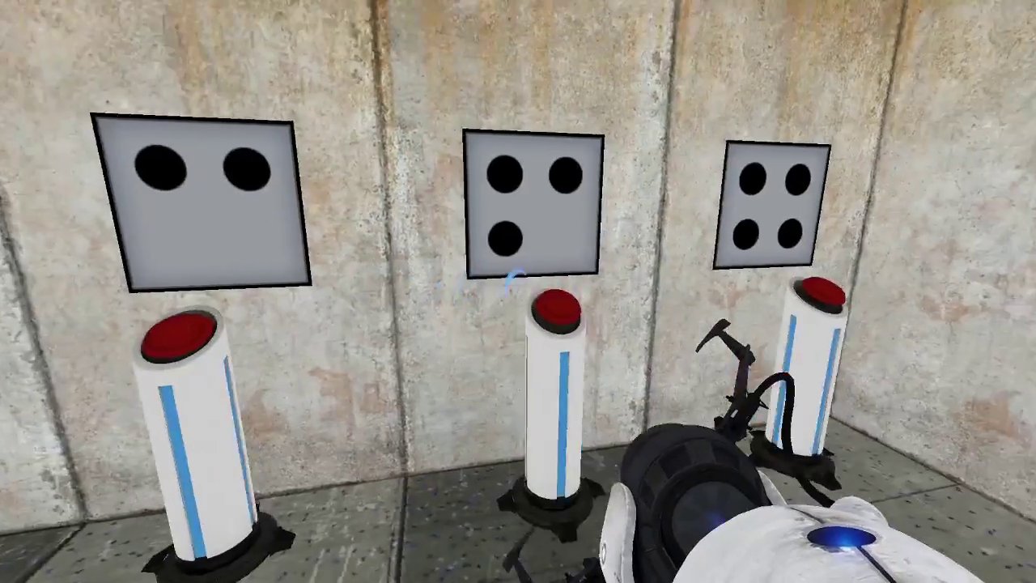
key(w)
key(s)
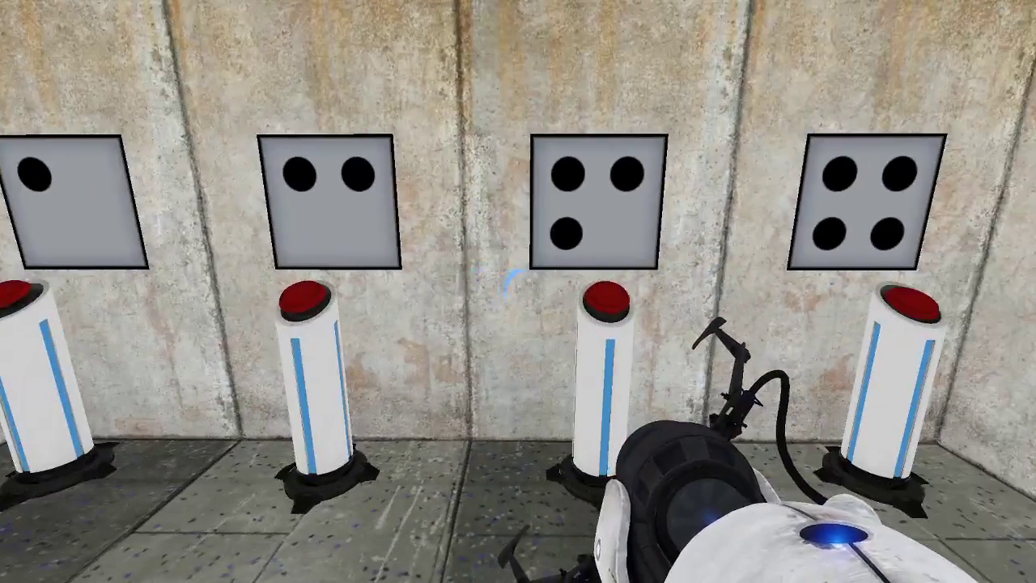
key(w)
key(a)
key(d)
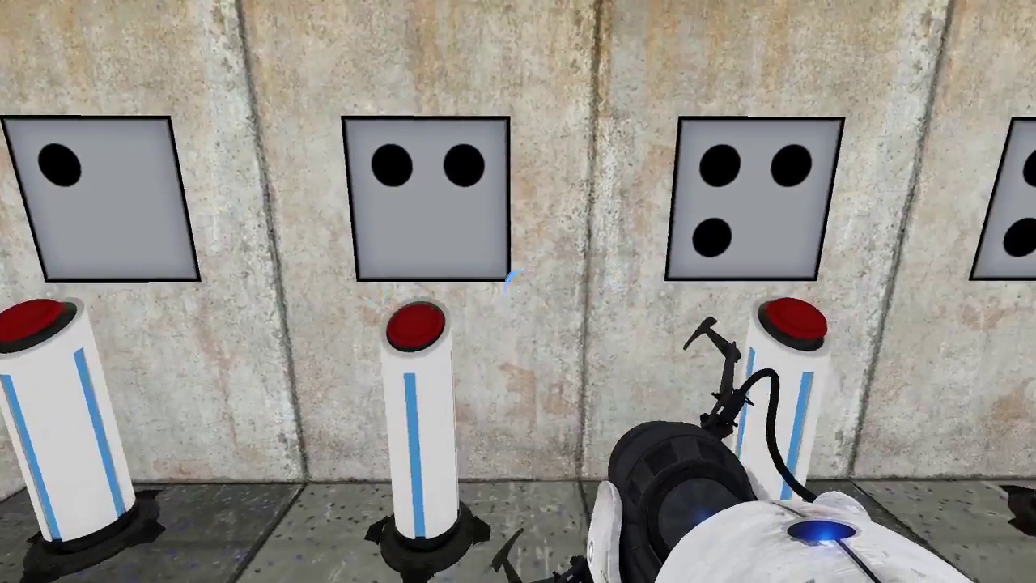
key(s)
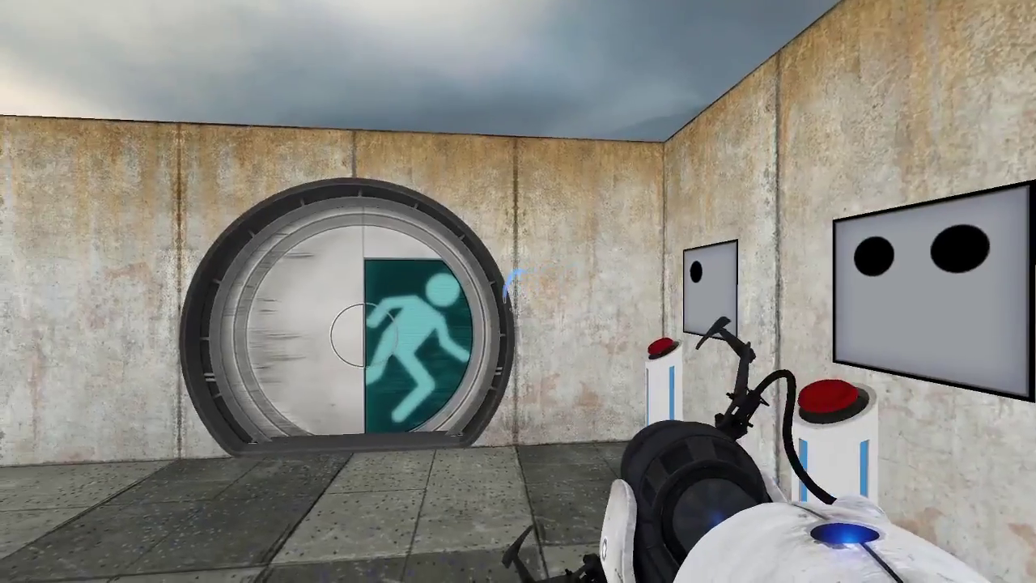
key(a)
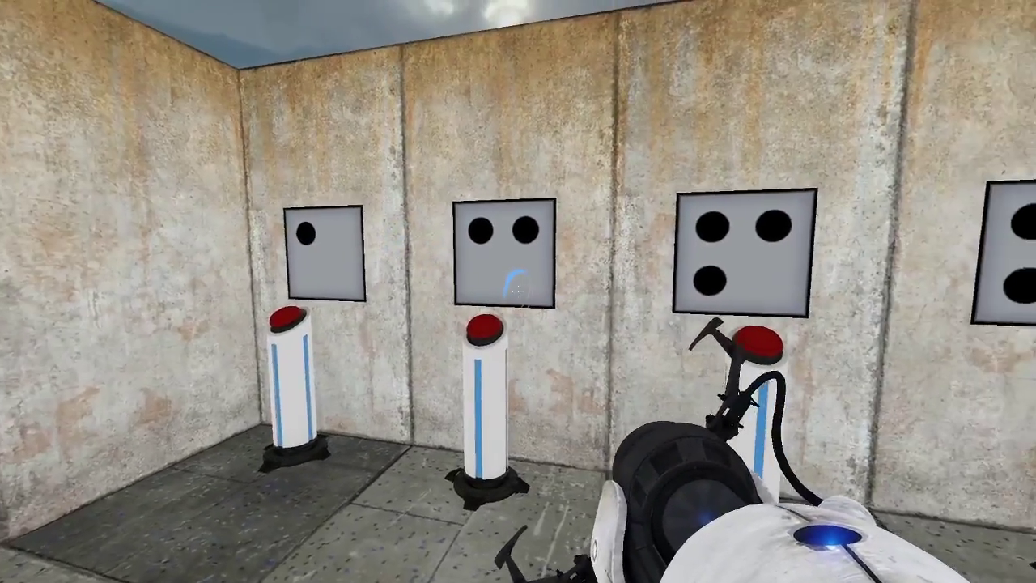
key(s)
key(w)
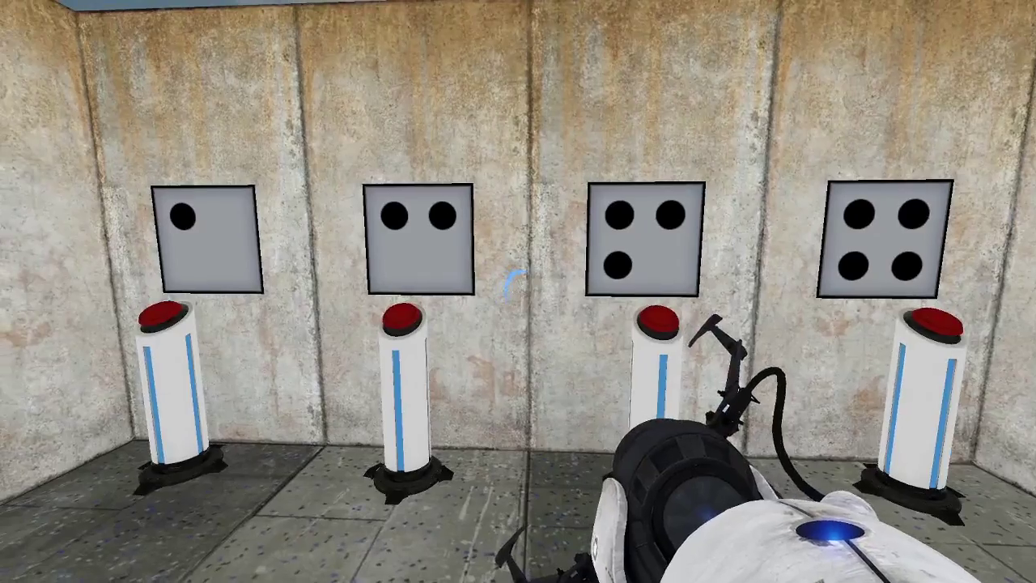
key(w)
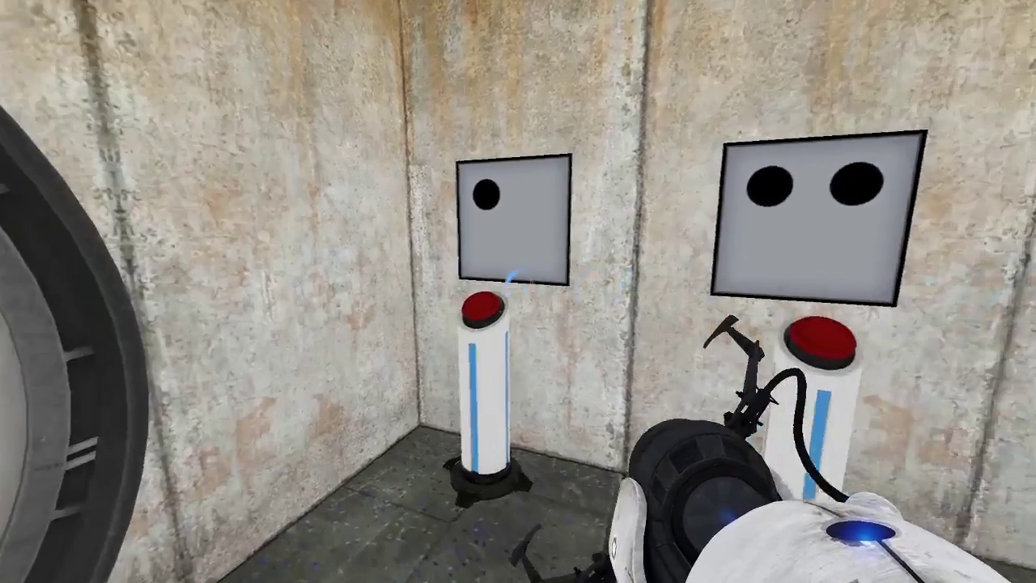
key(d)
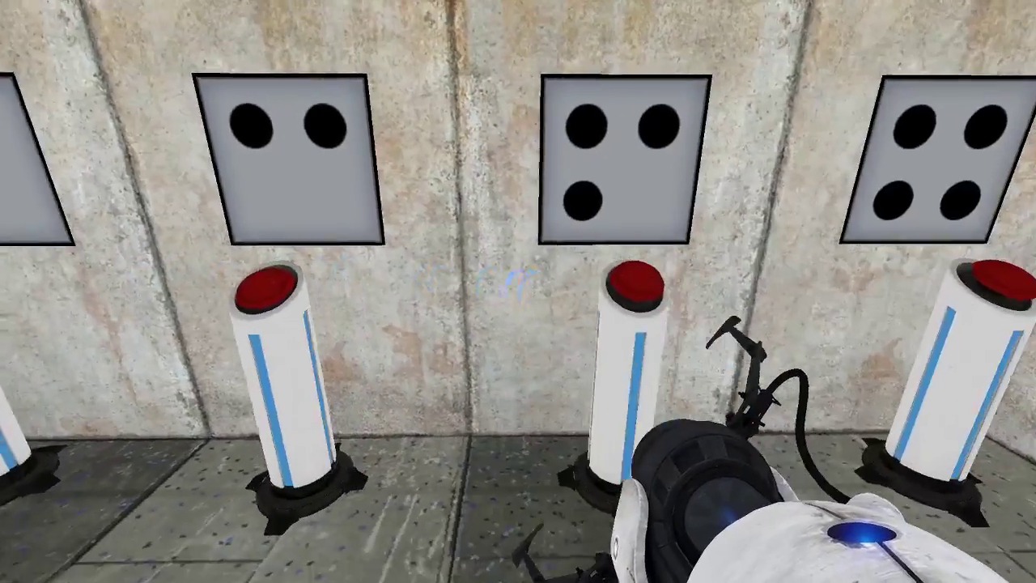
key(d)
key(s)
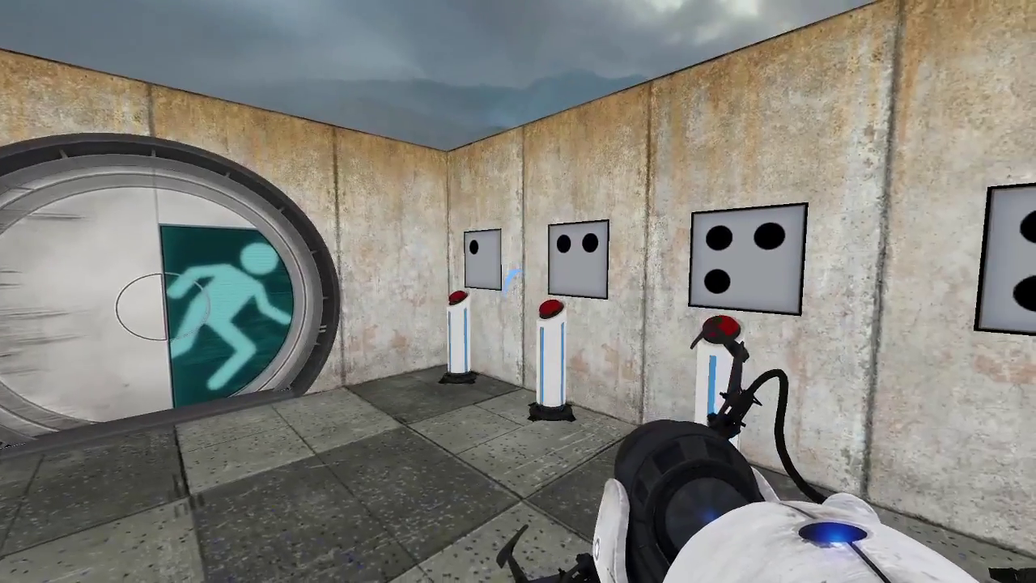
Test the button below the four-dot sign, and step back until all four buttons are in view
key(w)
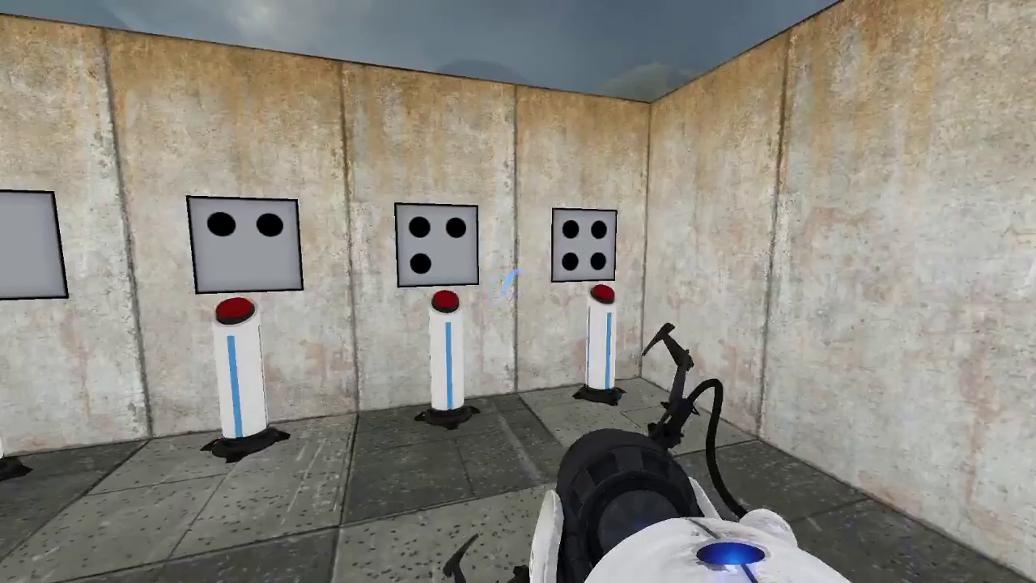
key(w)
key(e)
key(d)
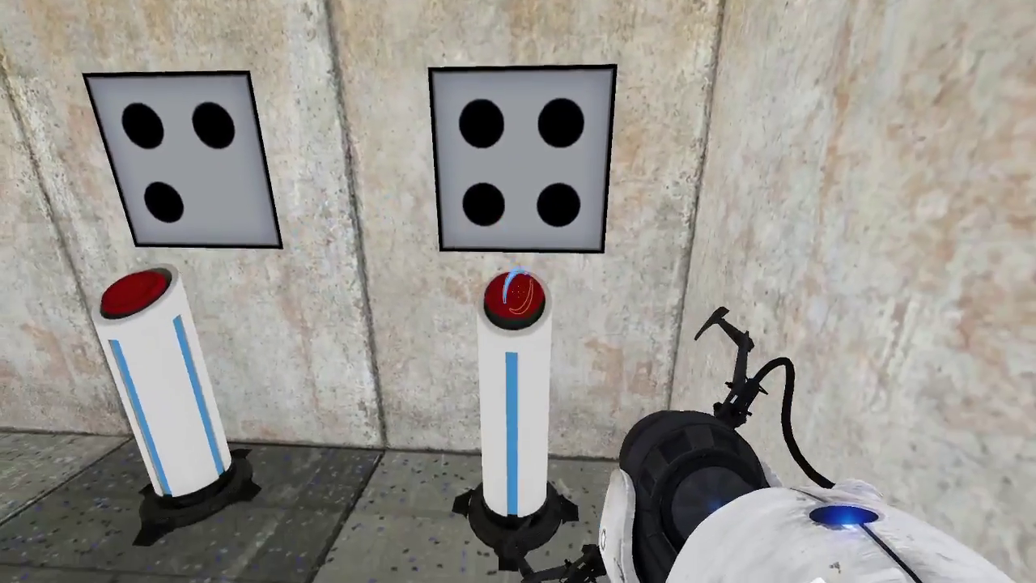
key(e)
key(a)
key(s)
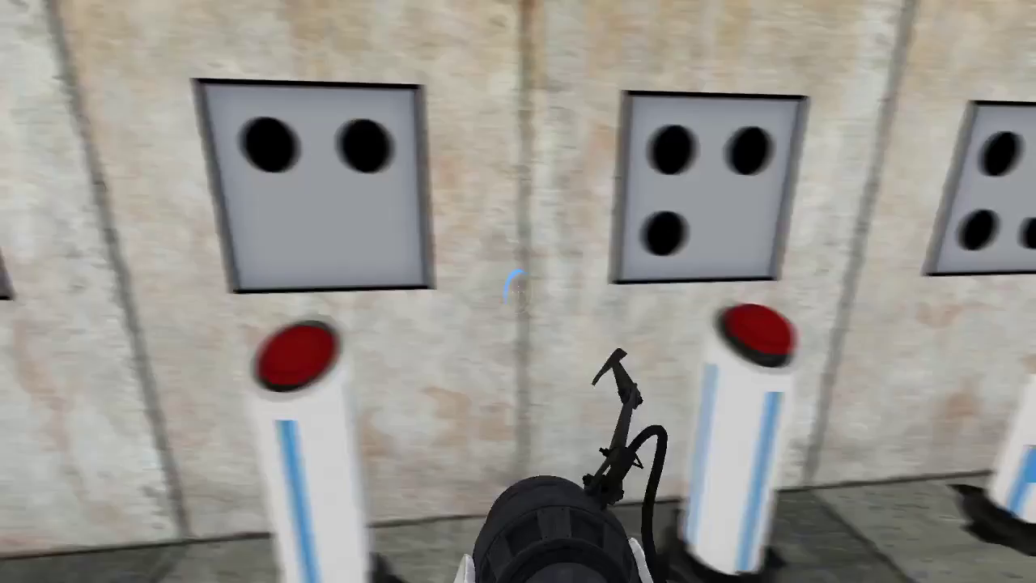
key(a)
key(s)
key(s)
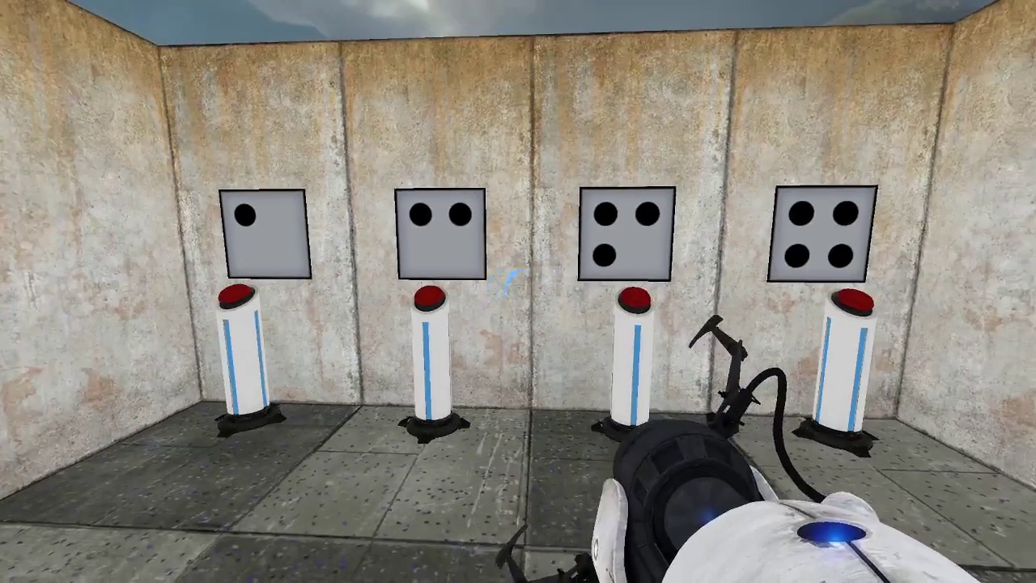
key(s)
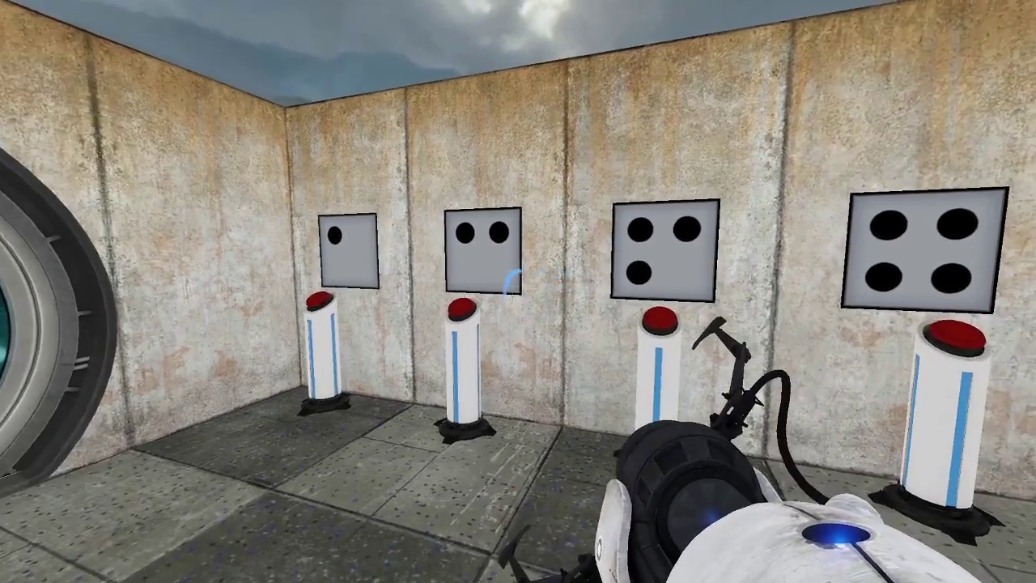
key(d)
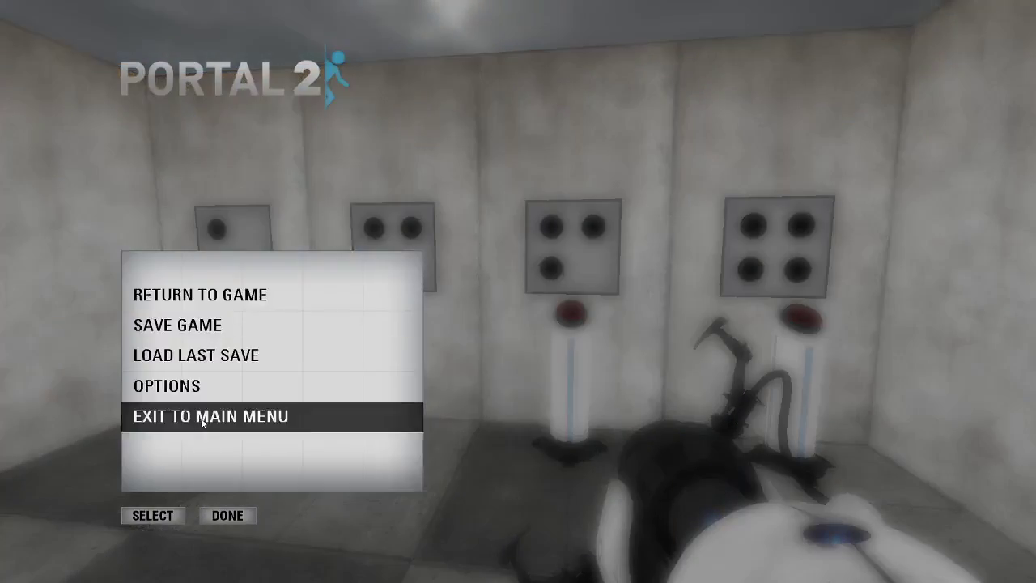